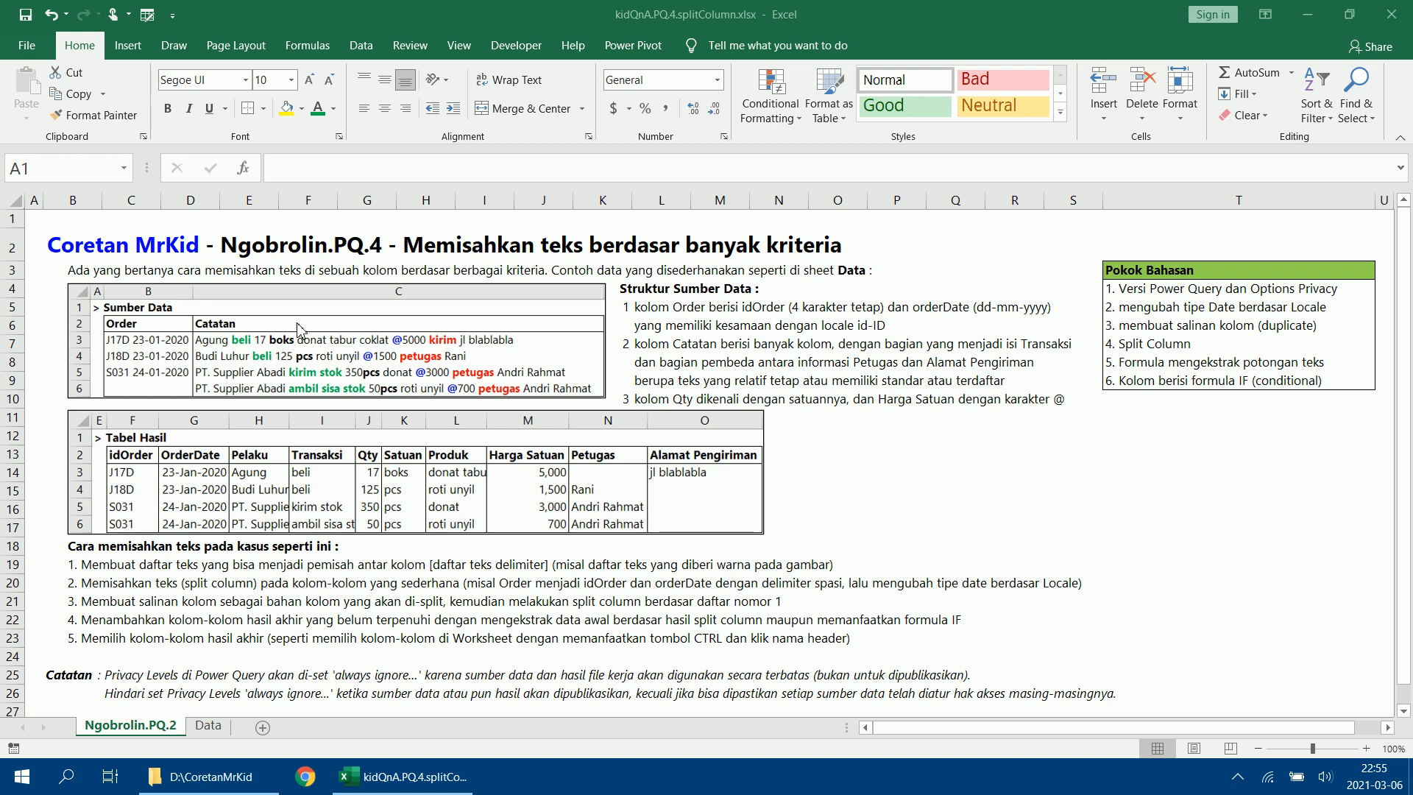
Review the global and current-workbook Privacy Levels and the Power Query version in Query Options, leaving the dialog without saving.
{"action": "left_click", "coordinate": [362, 55]}
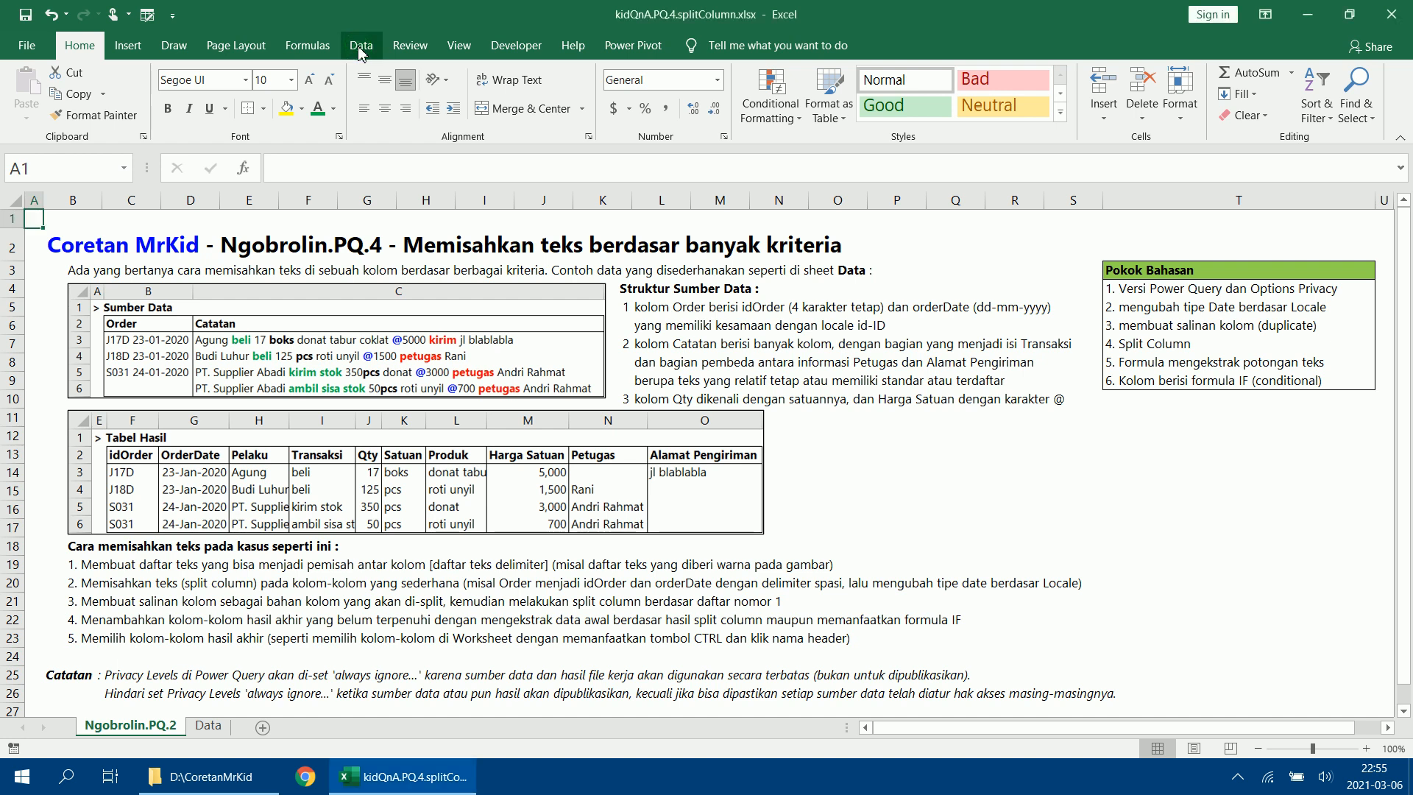
{"action": "left_click", "coordinate": [362, 52]}
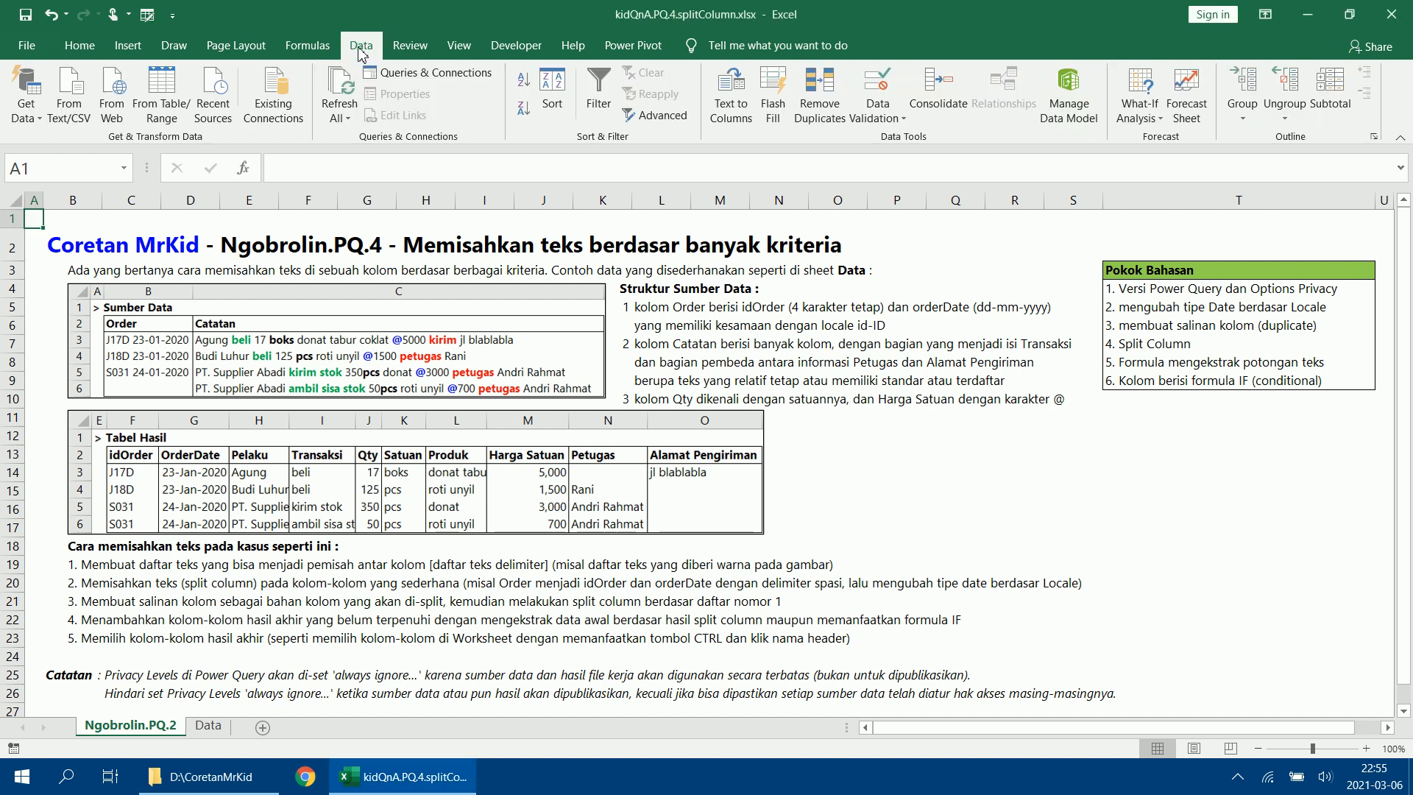
{"action": "left_click", "coordinate": [22, 118]}
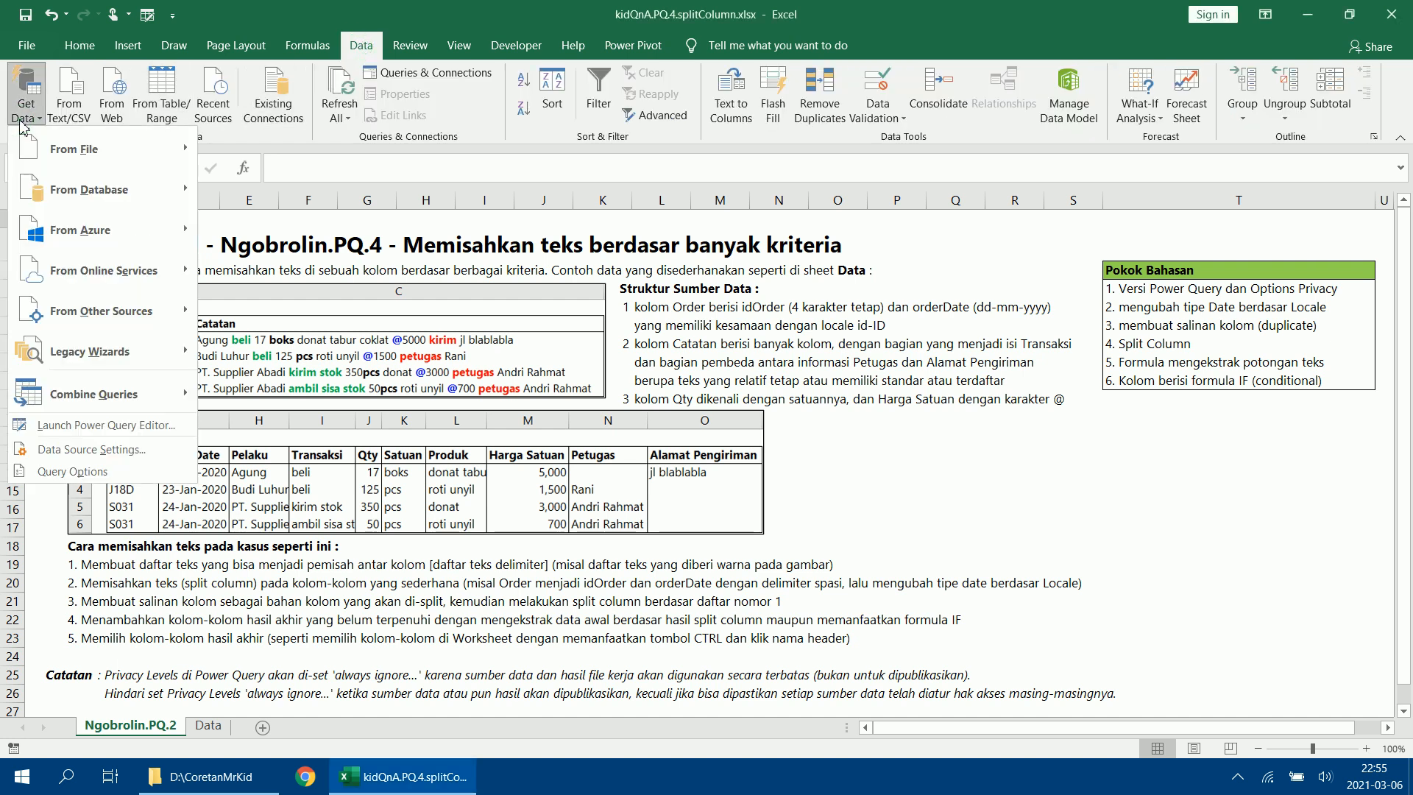
{"action": "left_click", "coordinate": [63, 471]}
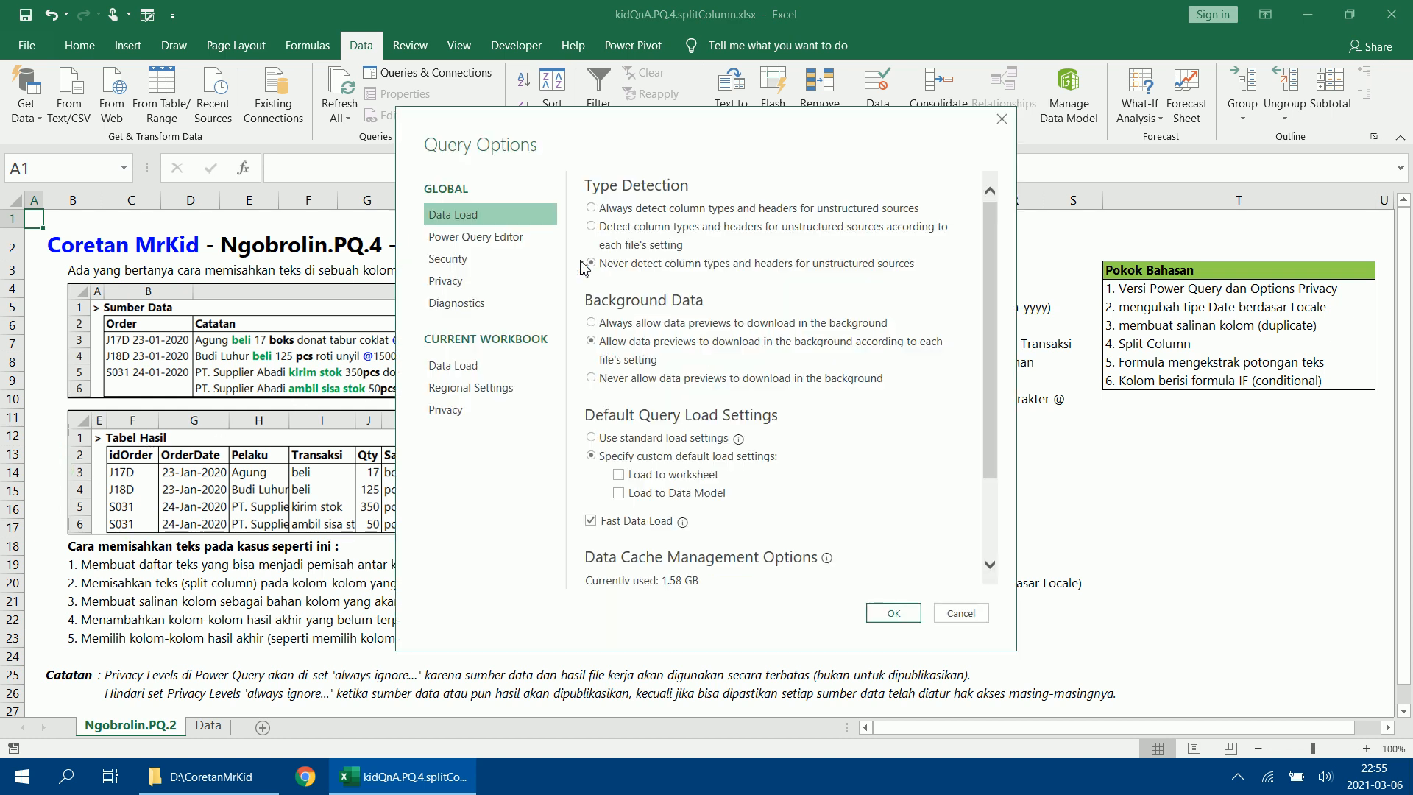
{"action": "left_click", "coordinate": [475, 286]}
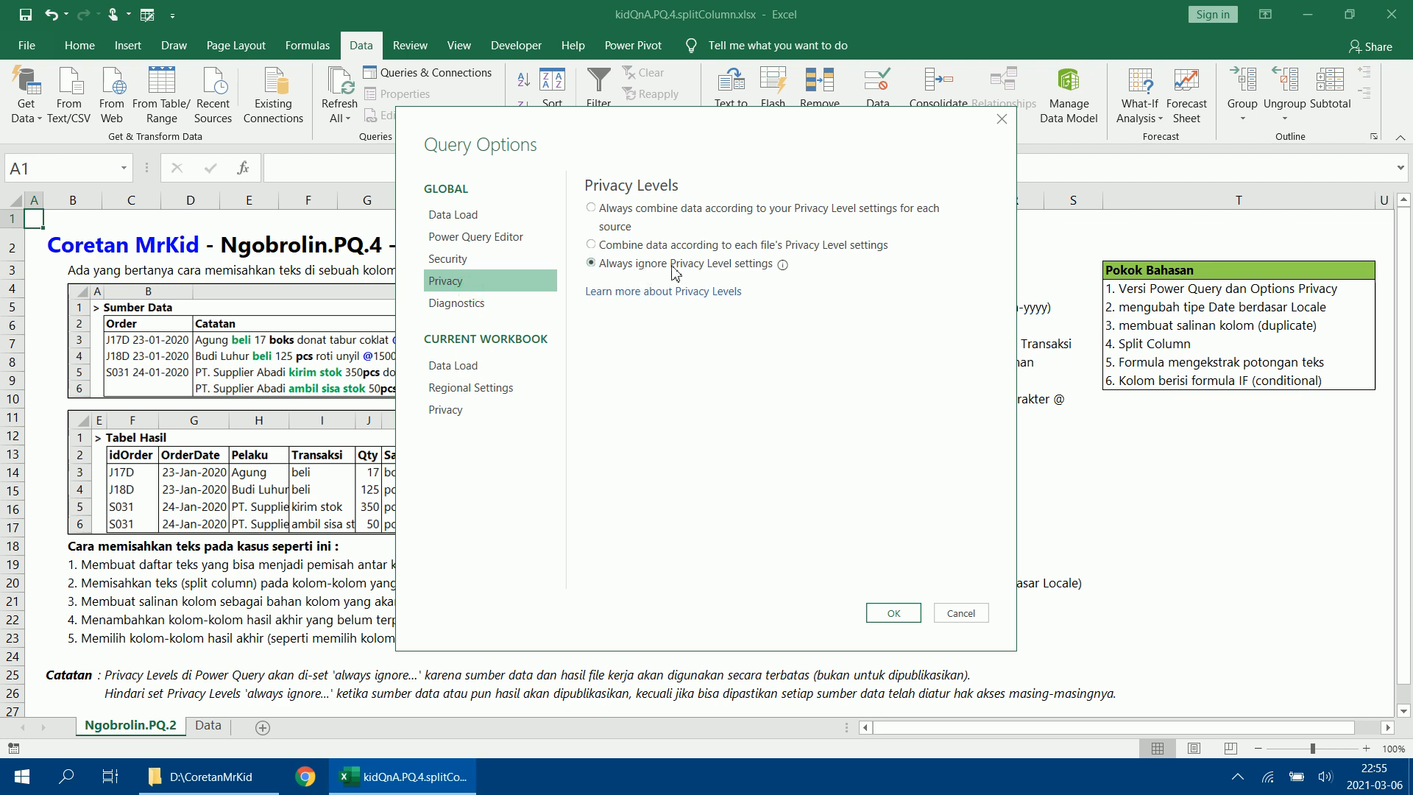
{"action": "left_click", "coordinate": [456, 410]}
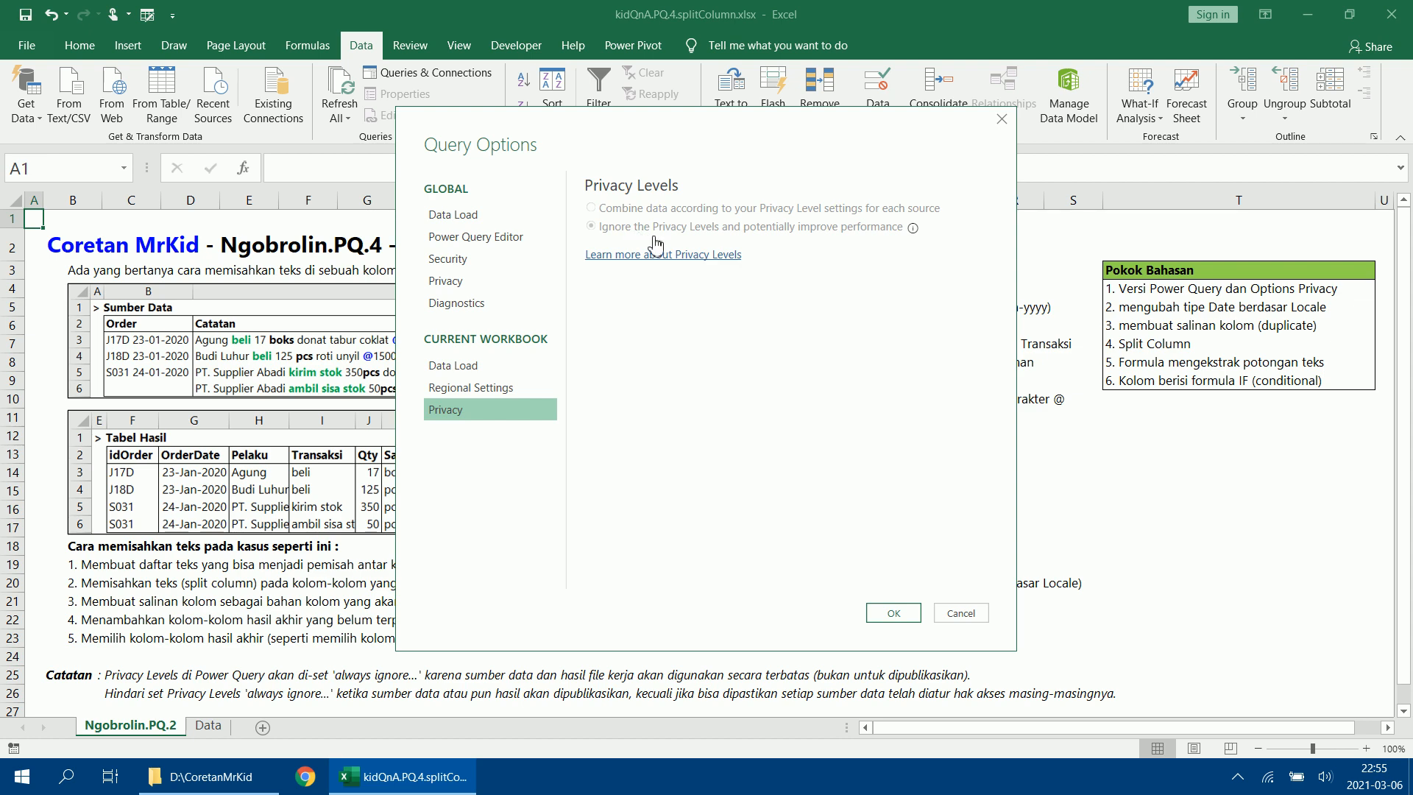
{"action": "left_click", "coordinate": [462, 286]}
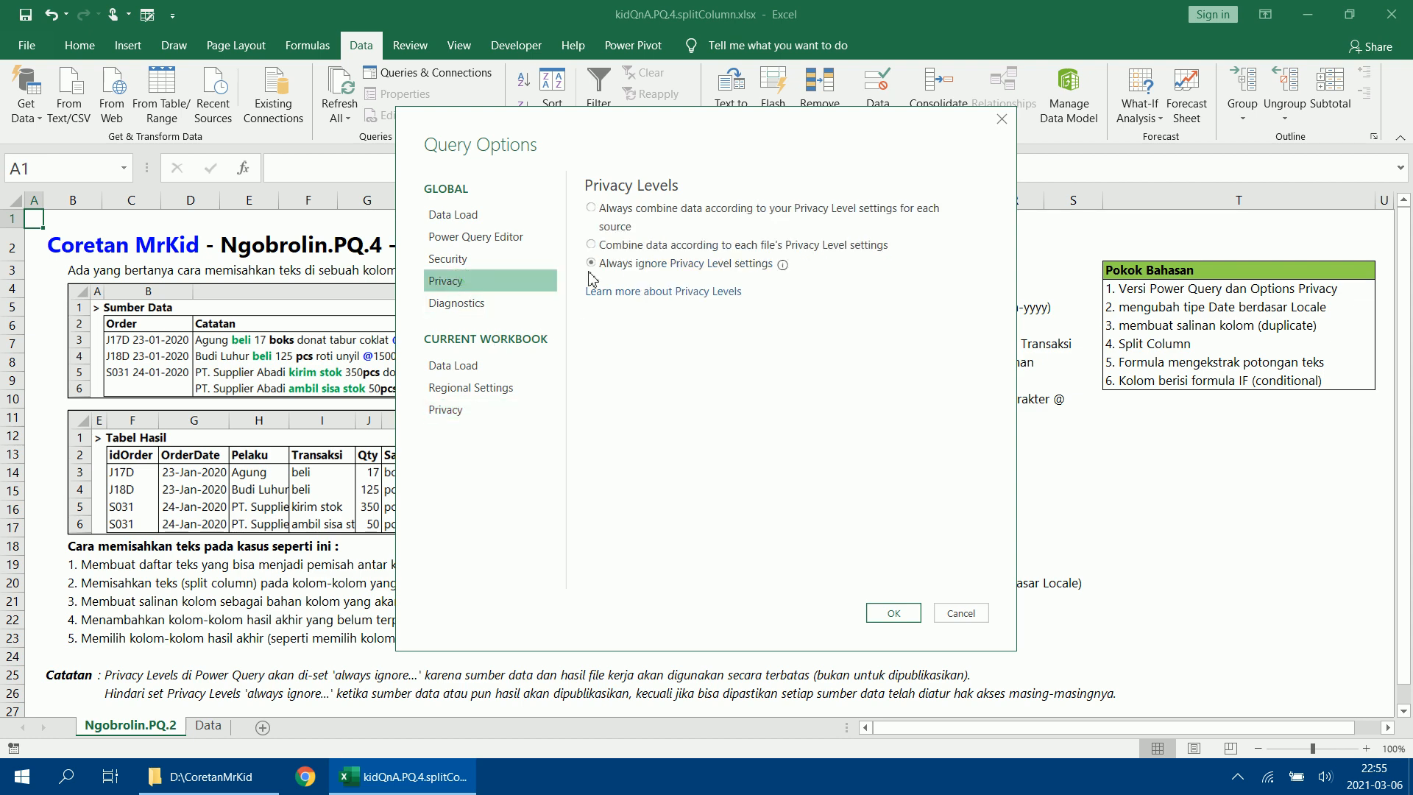
{"action": "left_click", "coordinate": [631, 265]}
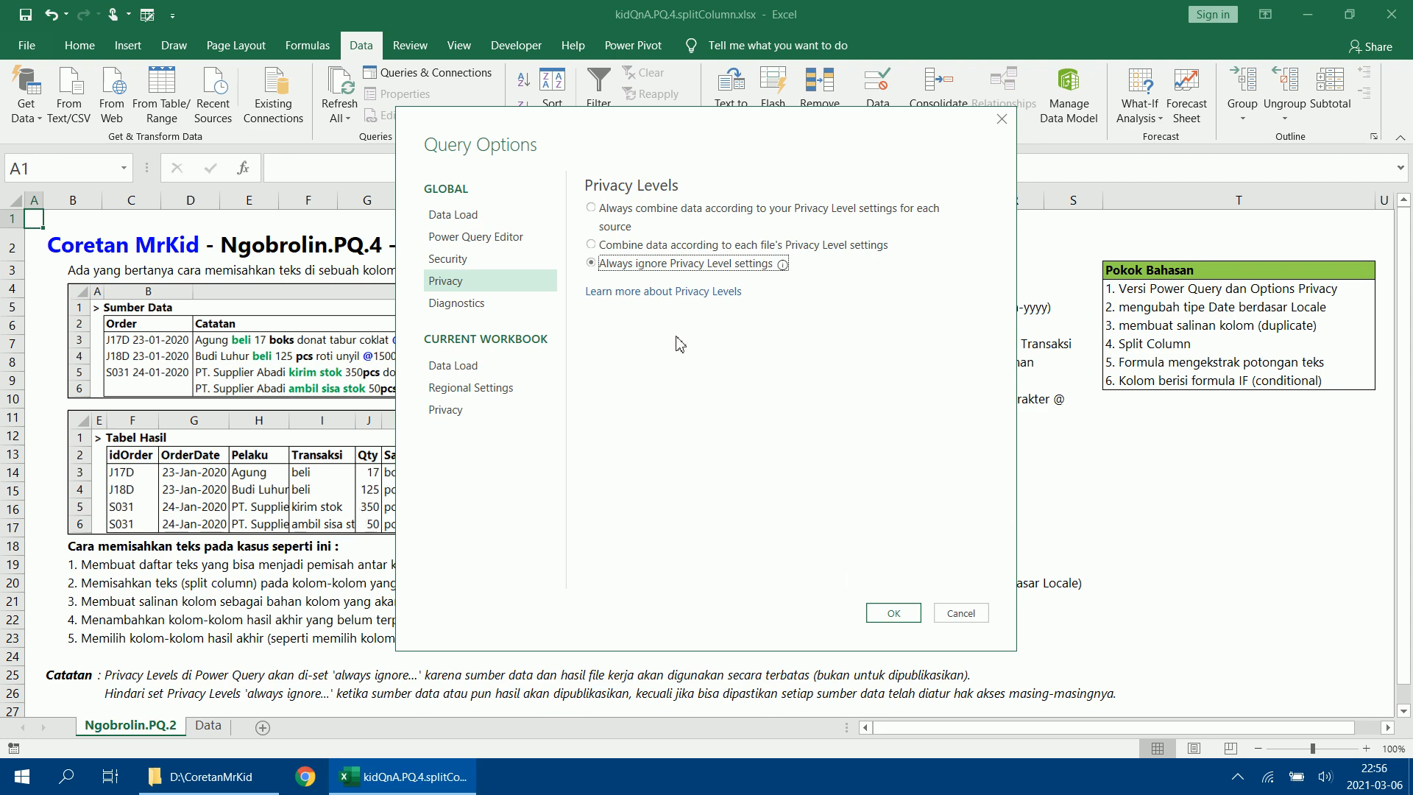
{"action": "left_click", "coordinate": [471, 304]}
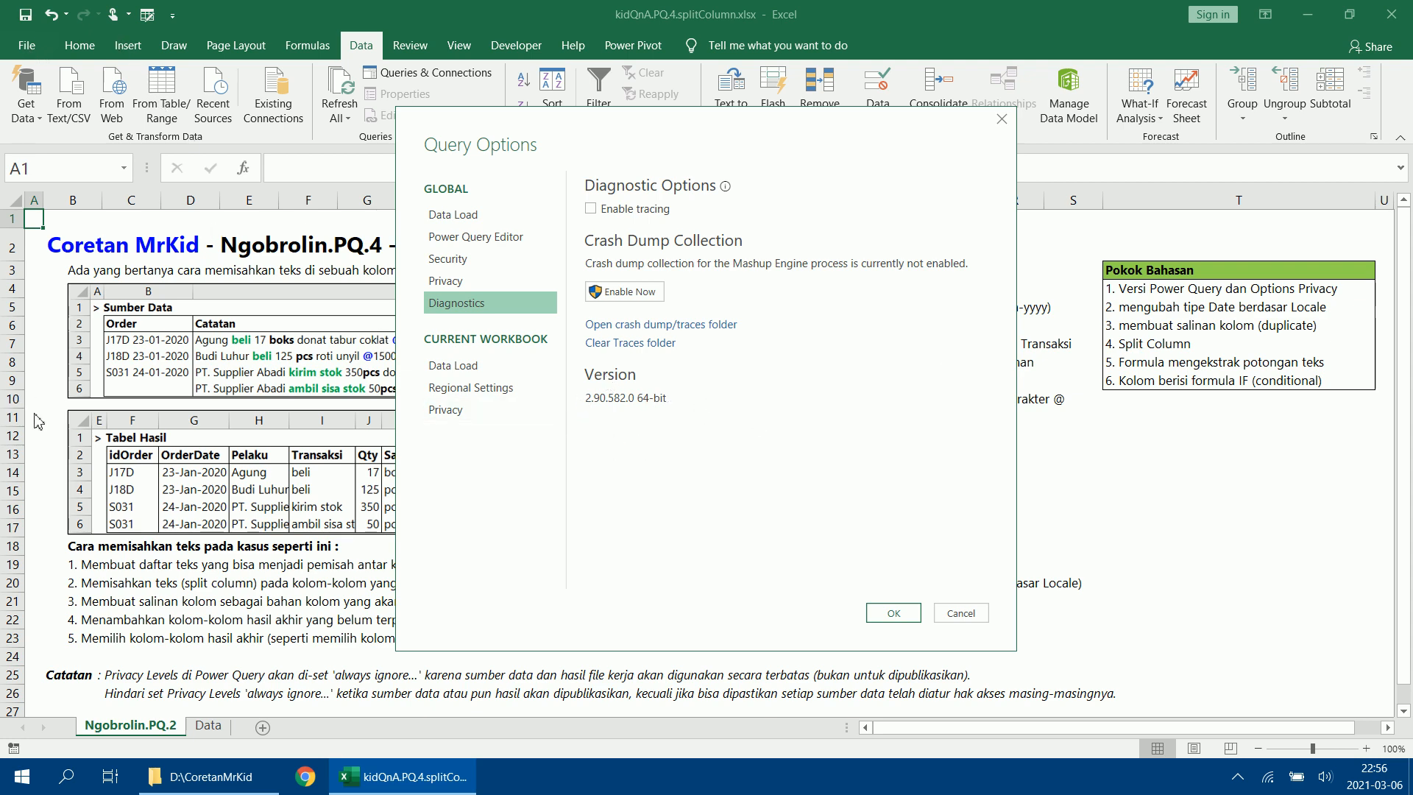
{"action": "left_click", "coordinate": [970, 614]}
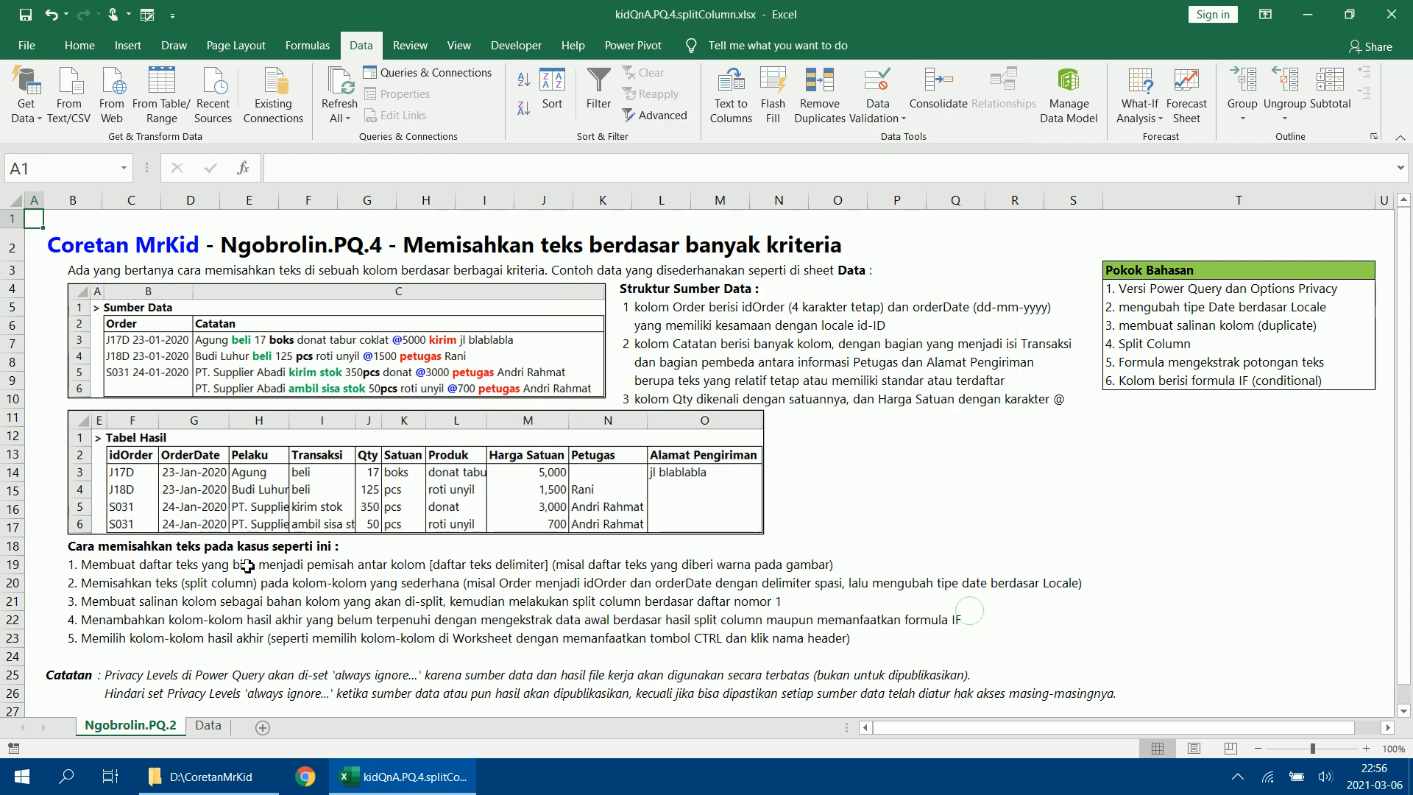
Review the Office product version and the available update options on the account page, and return to the workbook.
{"action": "left_click", "coordinate": [27, 44]}
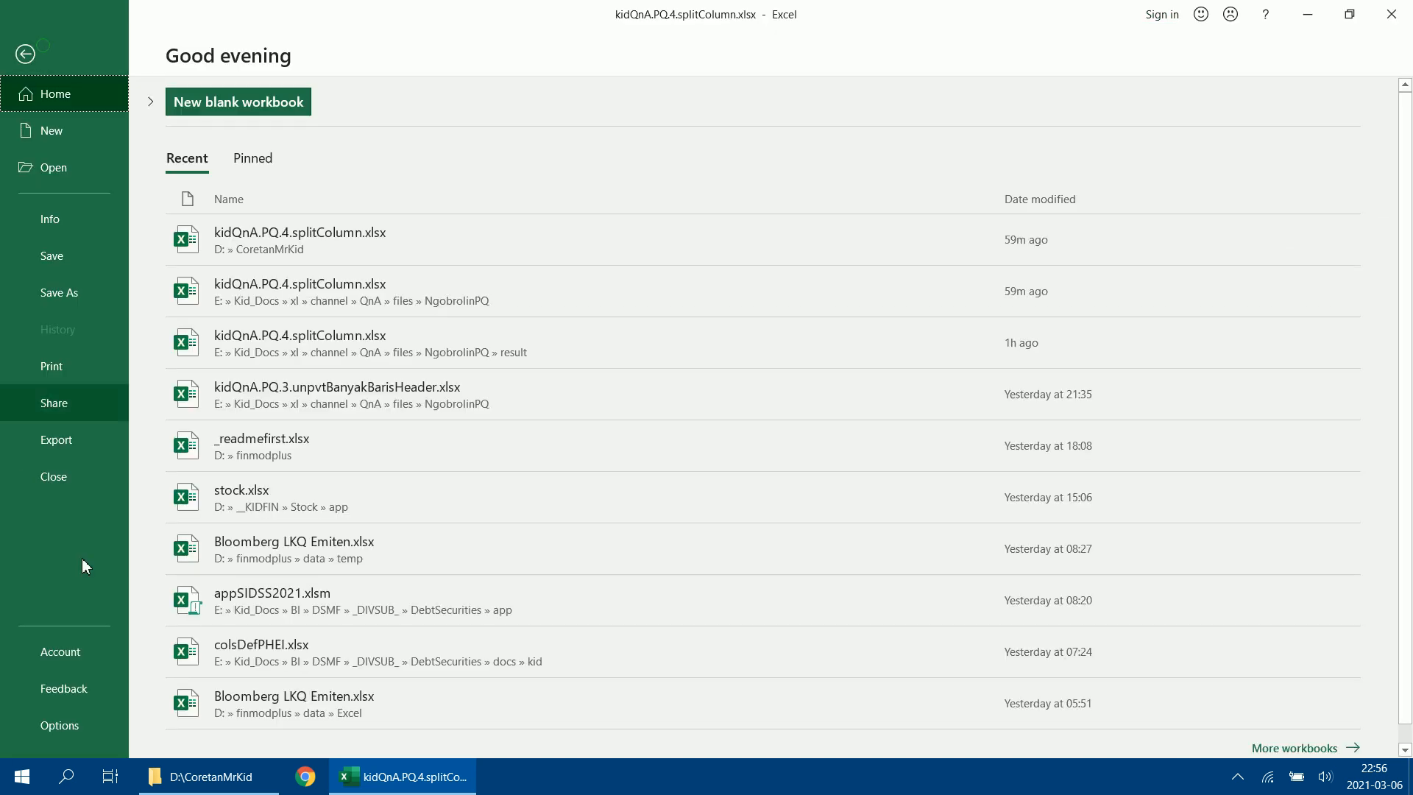
{"action": "left_click", "coordinate": [93, 655]}
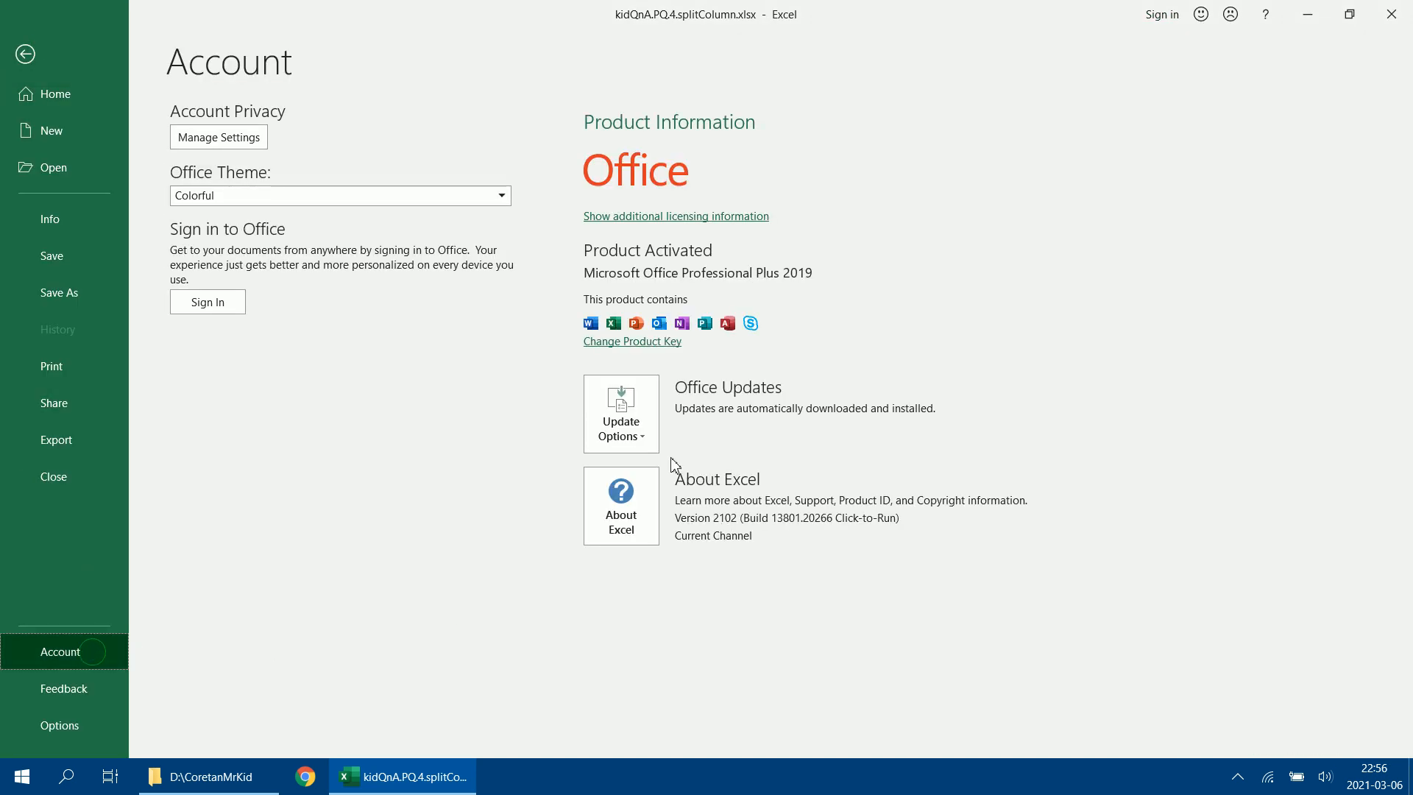
{"action": "left_click", "coordinate": [636, 437]}
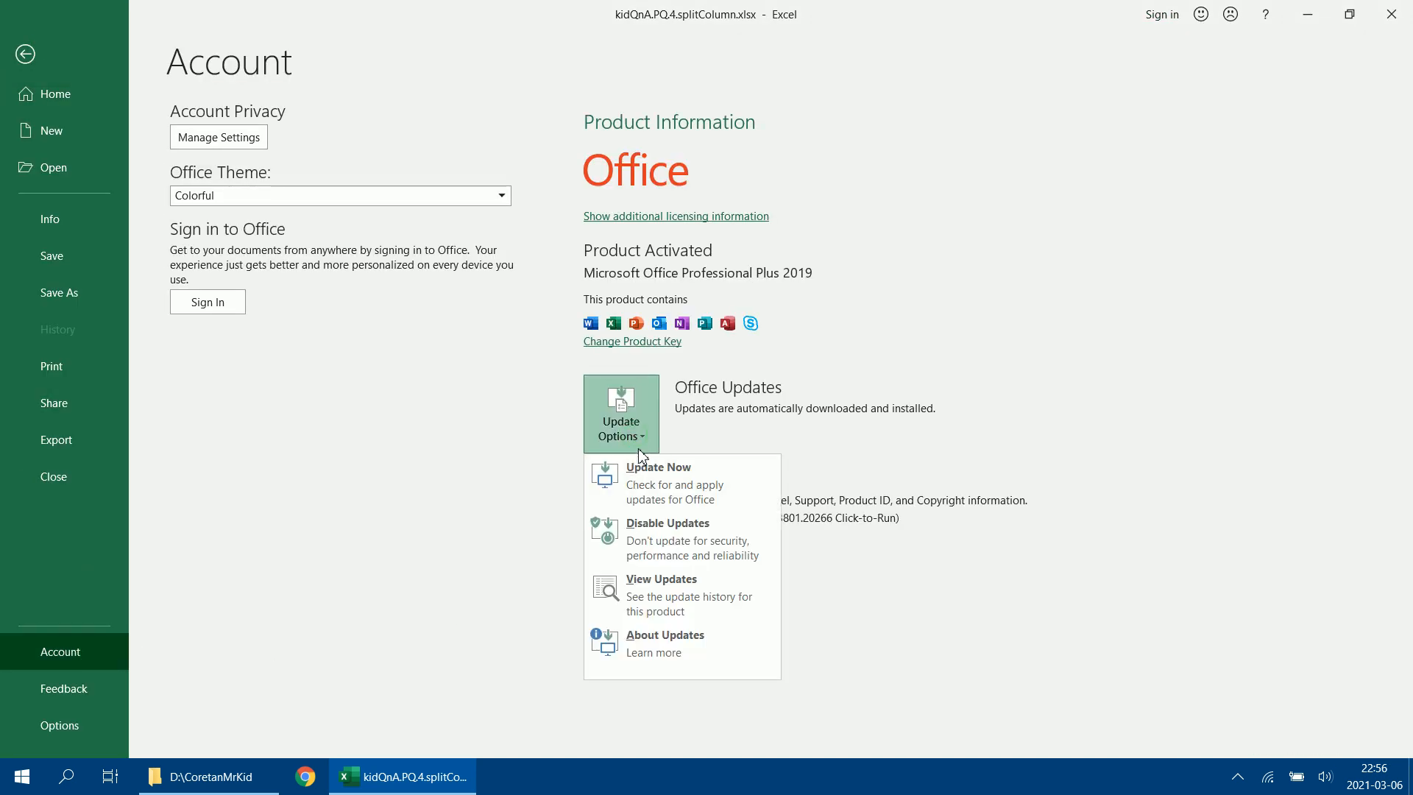
{"action": "left_click", "coordinate": [637, 403]}
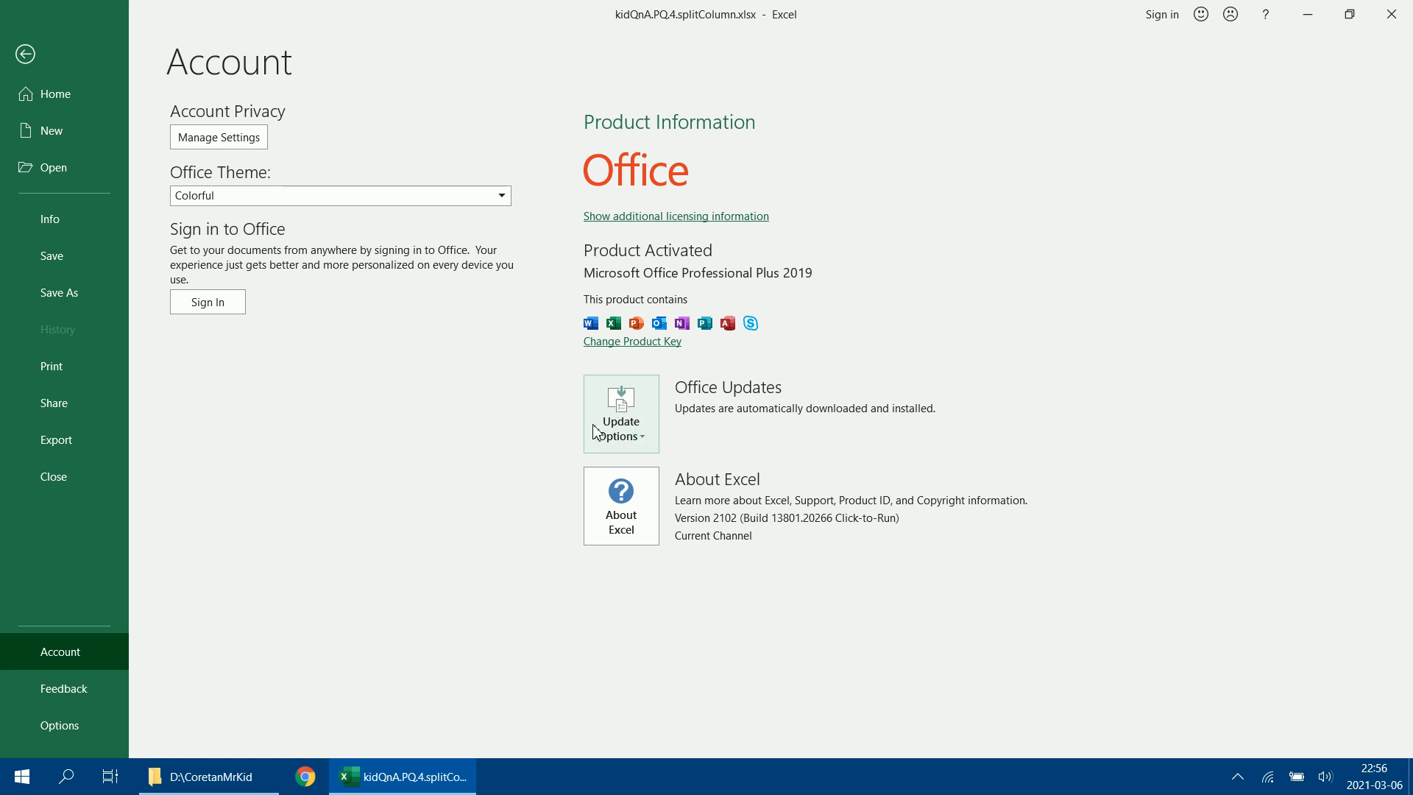
{"action": "left_click", "coordinate": [27, 53]}
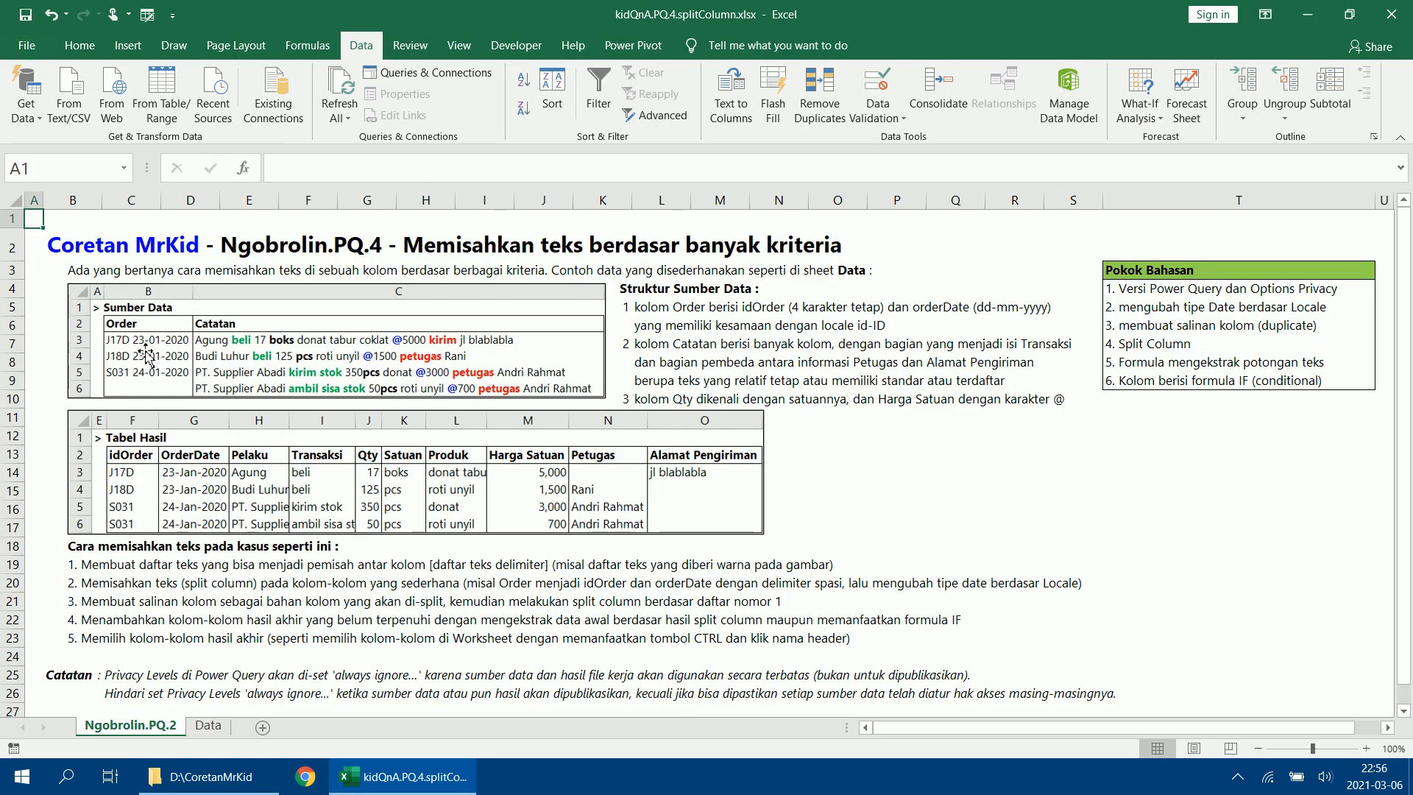
On the Data sheet, enter the list heading daftarTeksPemisah in cell C9.
{"action": "left_click", "coordinate": [208, 726]}
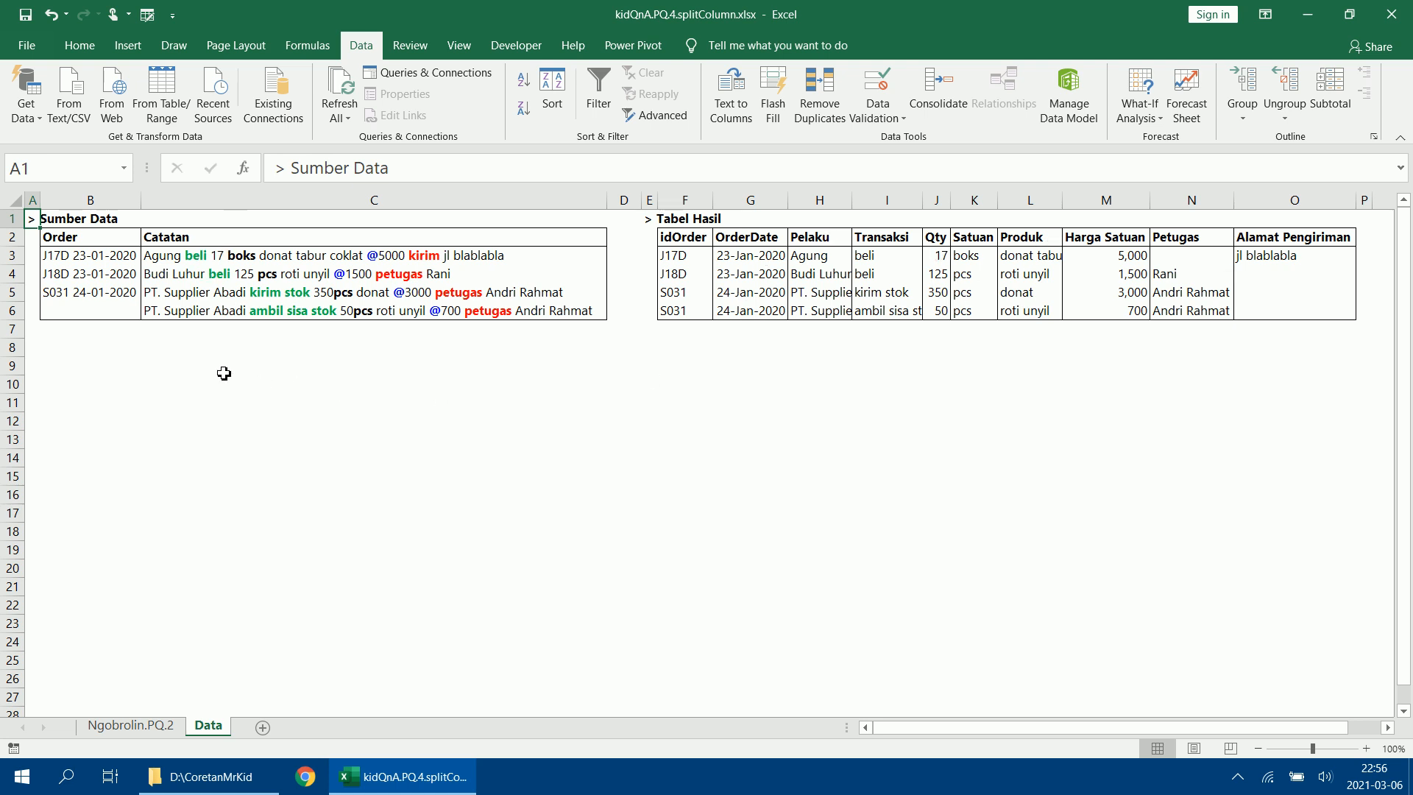
{"action": "left_click", "coordinate": [252, 361]}
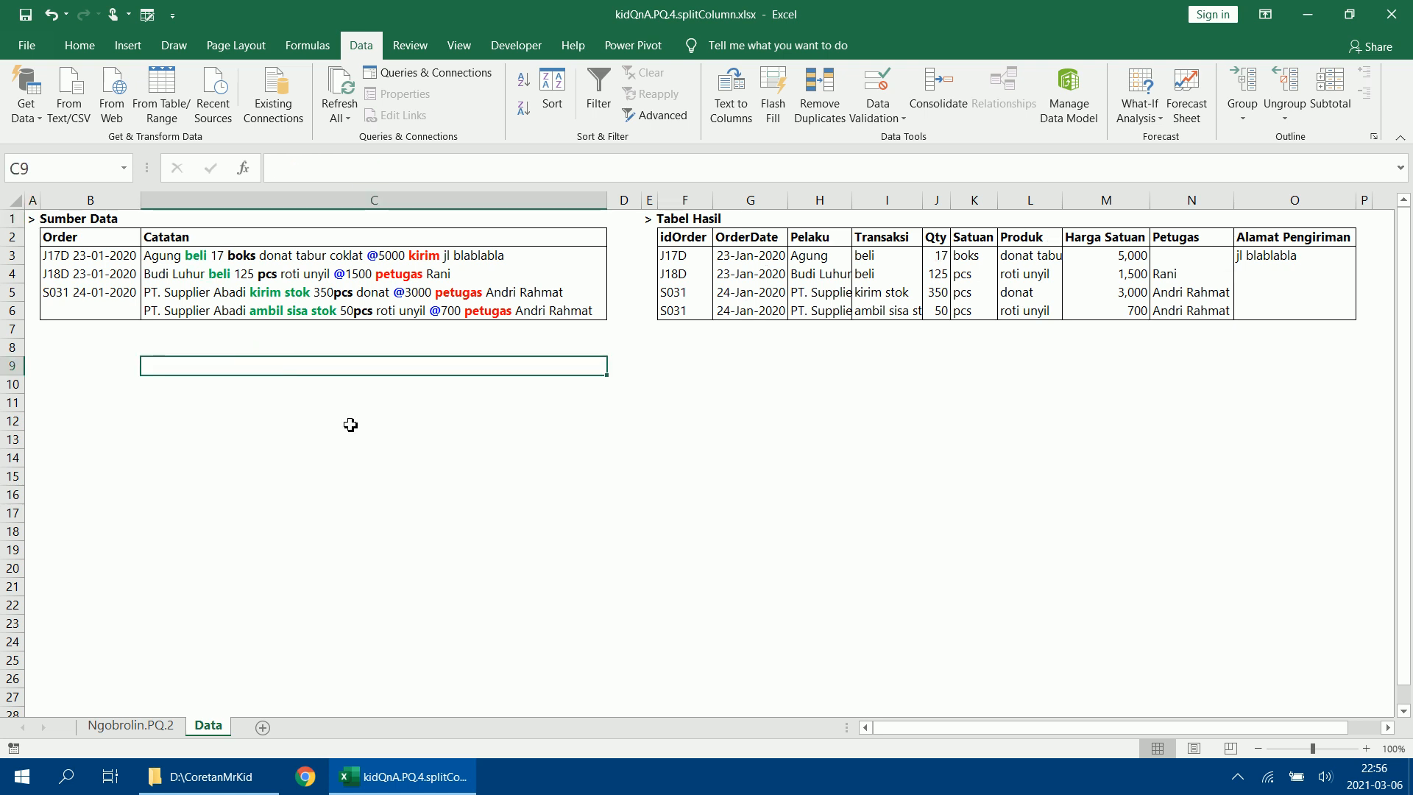
{"action": "type", "text": "daftar"}
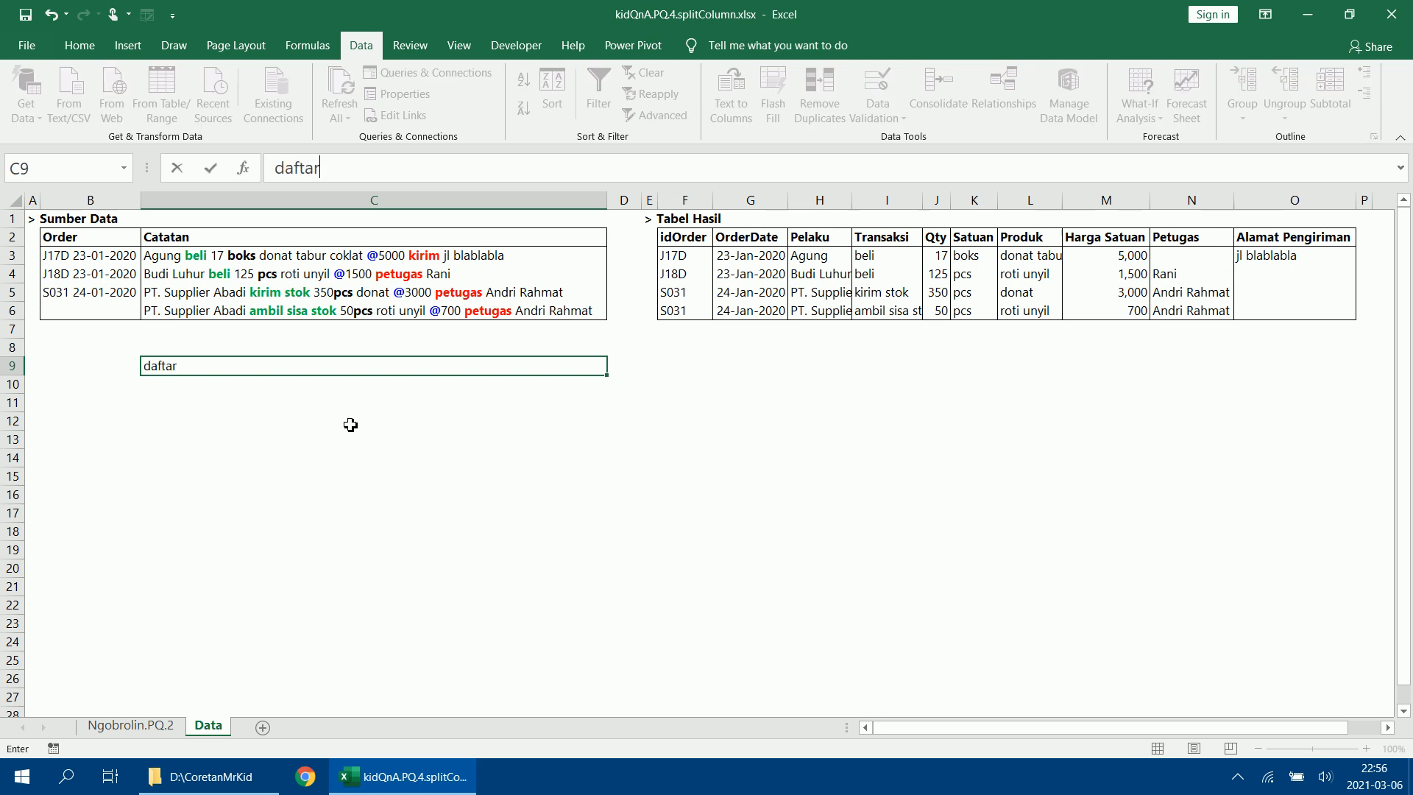
{"action": "type", "text": "TeksPemisah"}
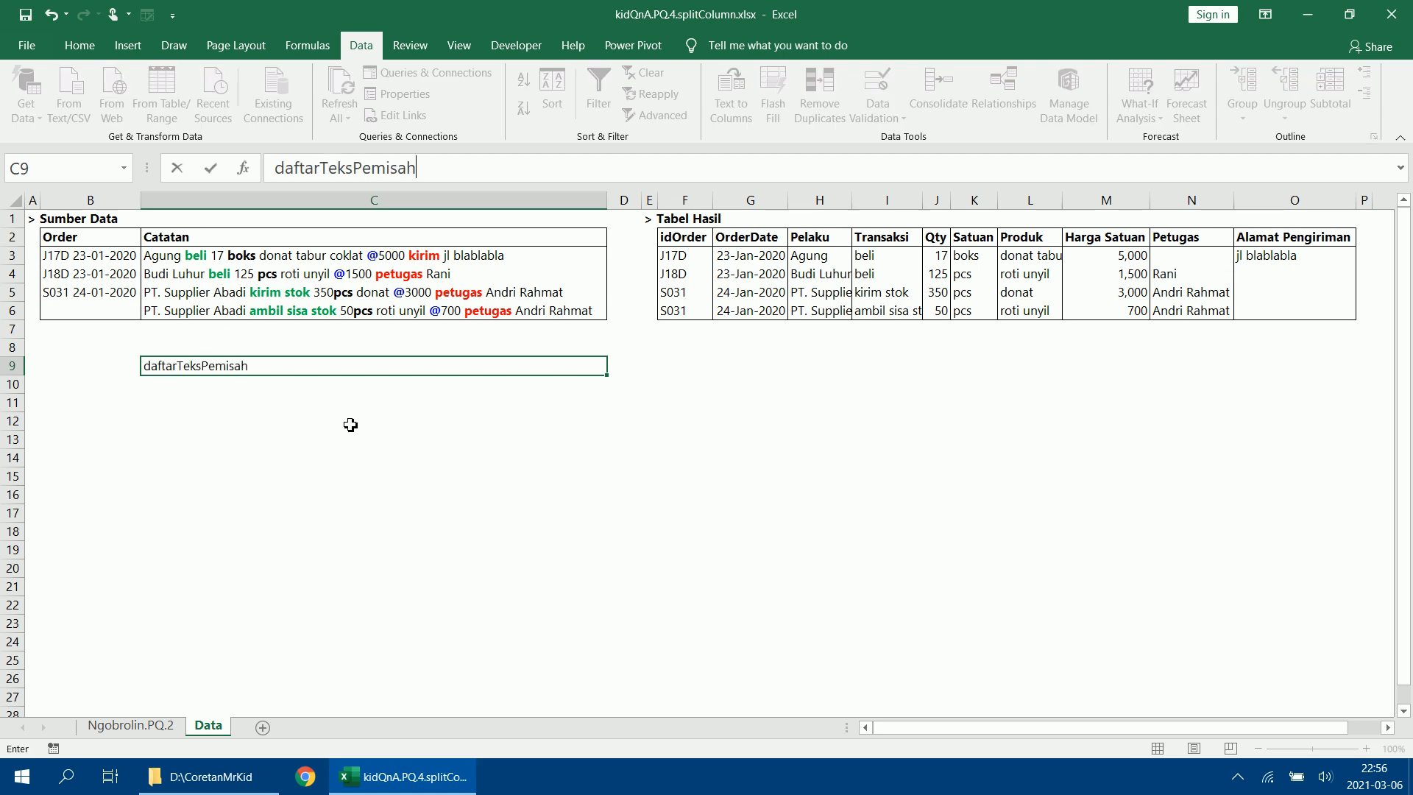
{"action": "key", "text": "Return"}
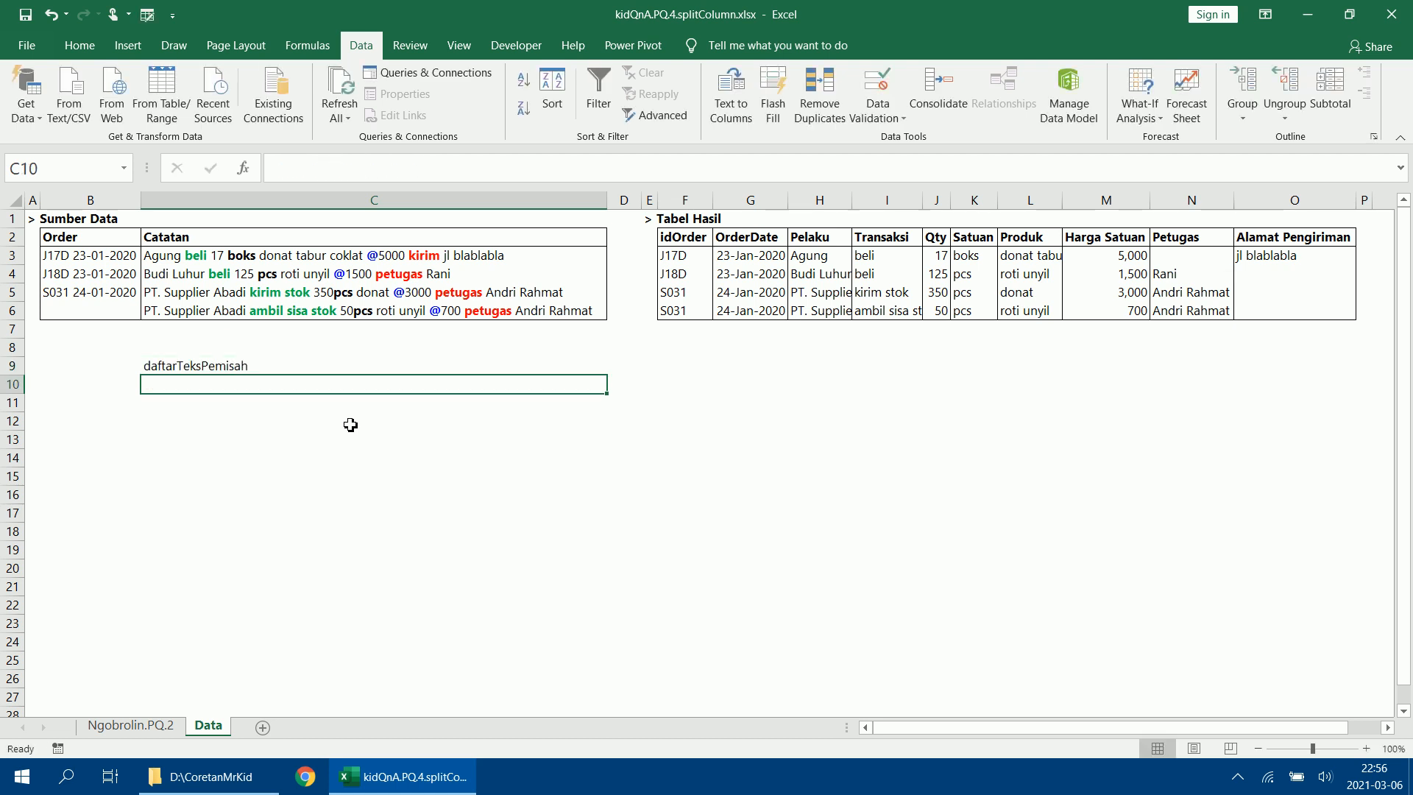
List the transaction delimiters beli, kirim stok and ambil sisa stok in cells C10 to C12.
{"action": "type", "text": "beli"}
{"action": "key", "text": "Return"}
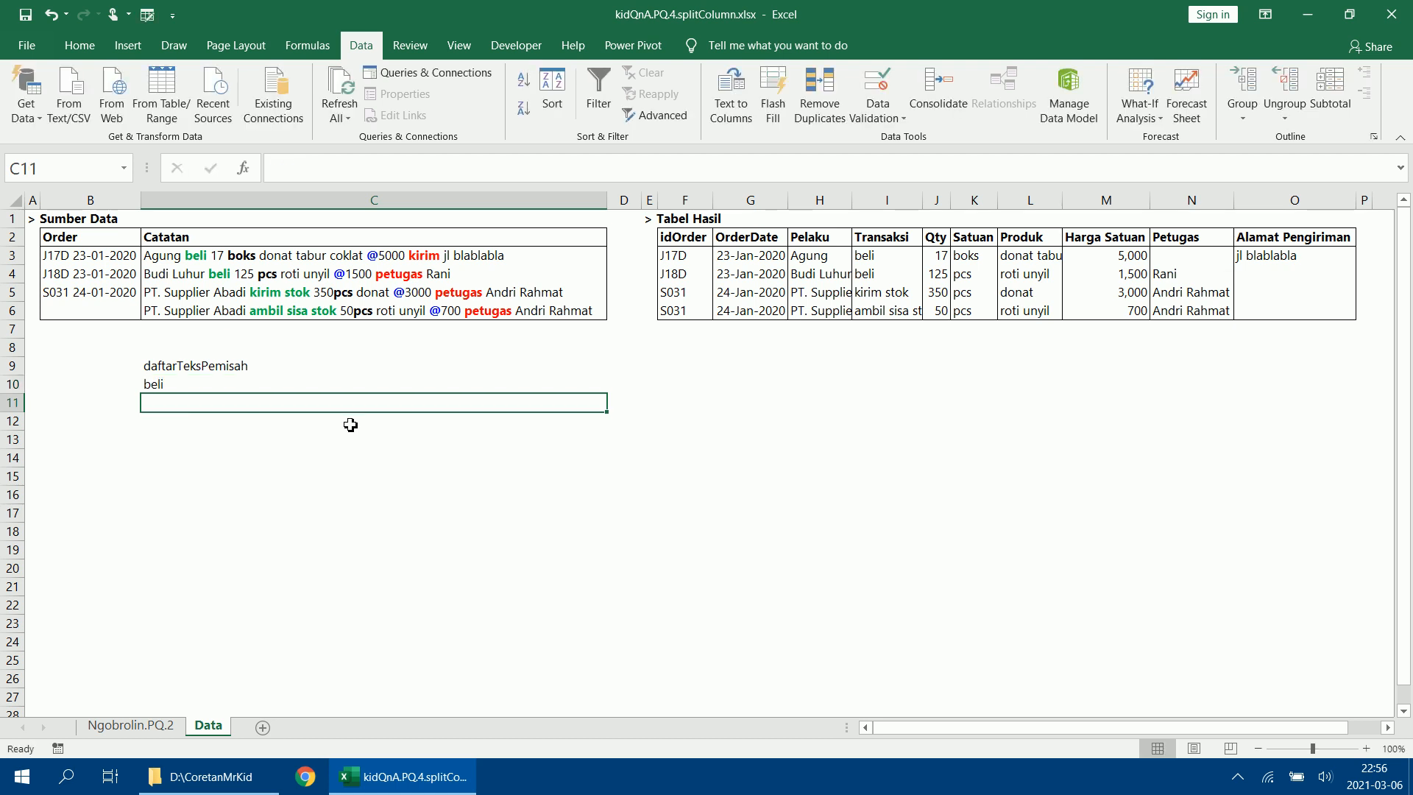
{"action": "type", "text": "kir"}
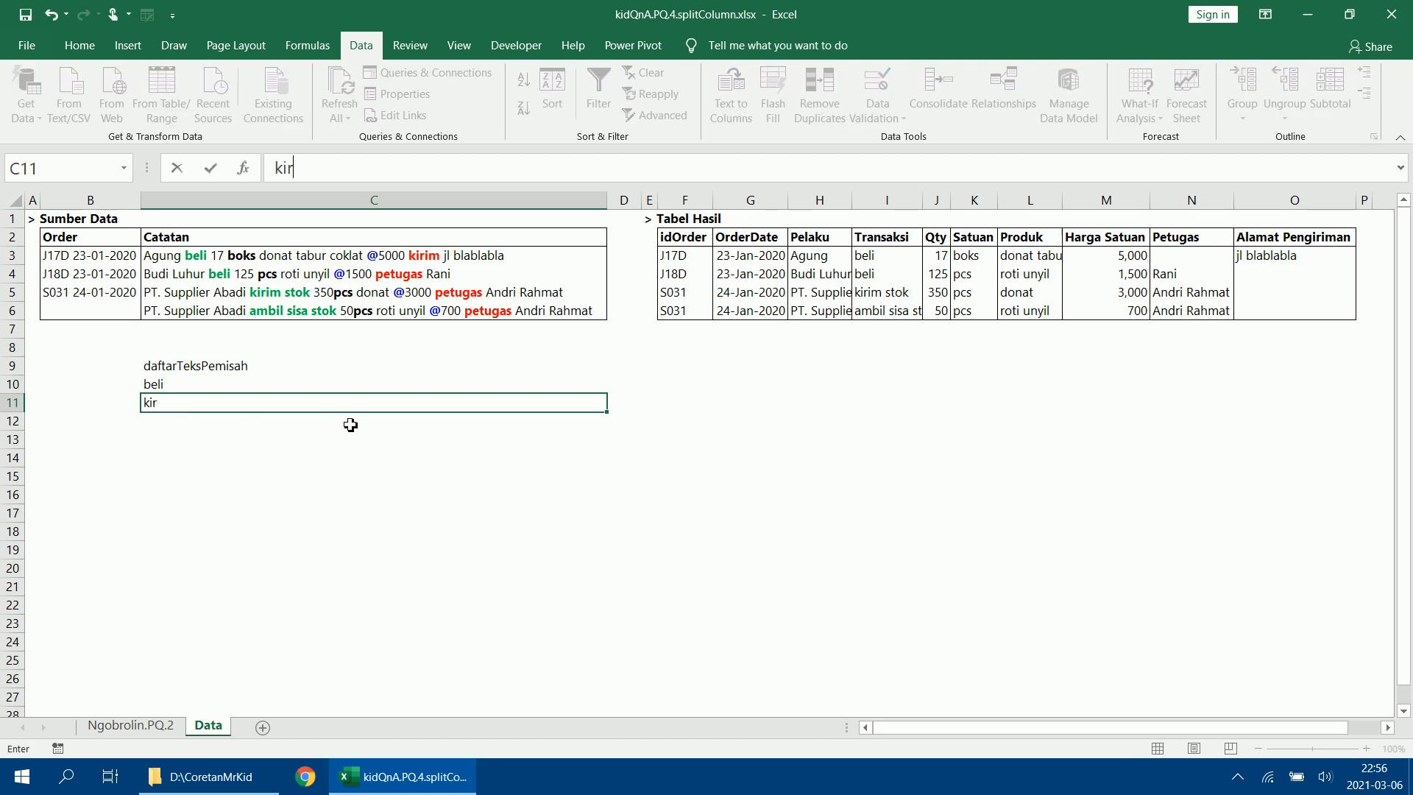
{"action": "type", "text": "im stok"}
{"action": "key", "text": "Return"}
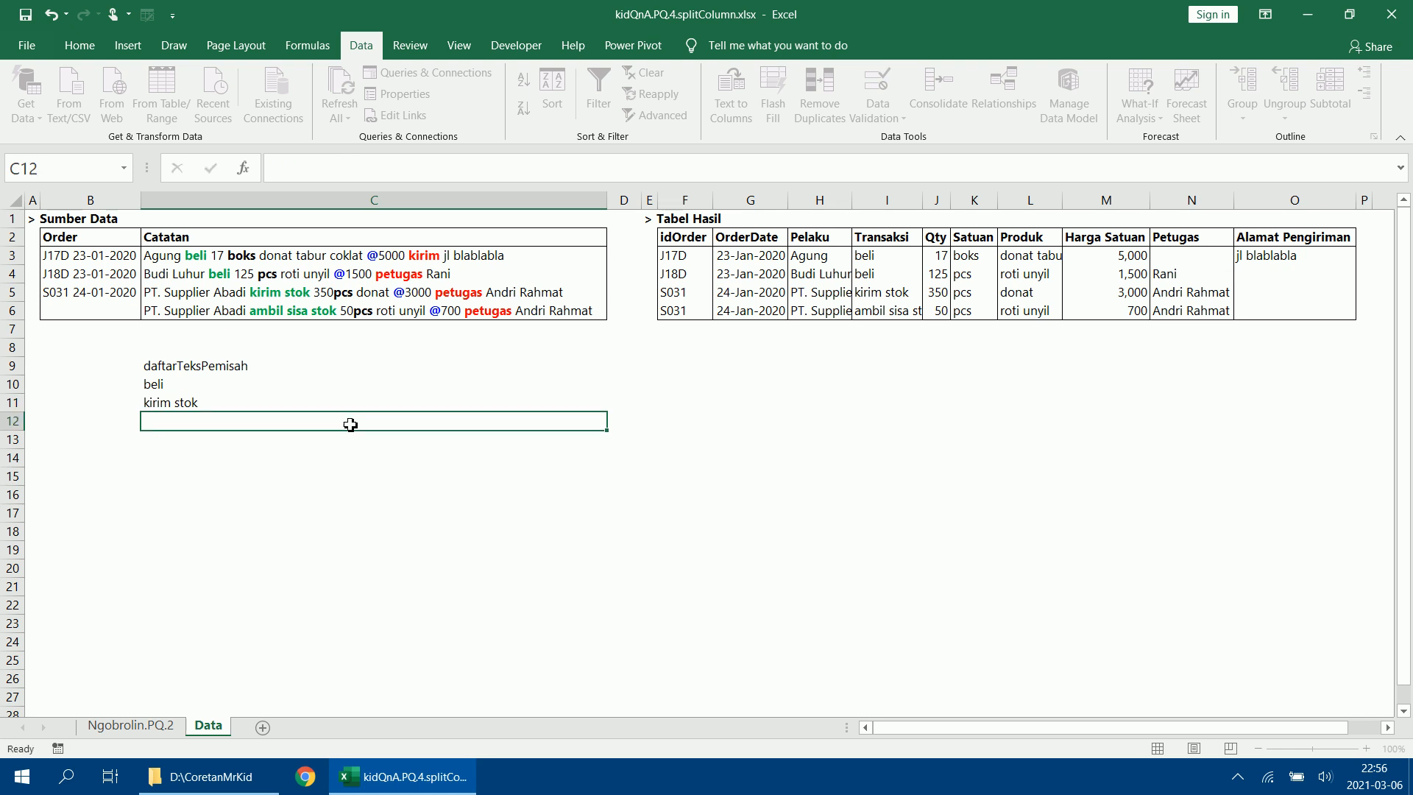
{"action": "type", "text": "ambil sisa "}
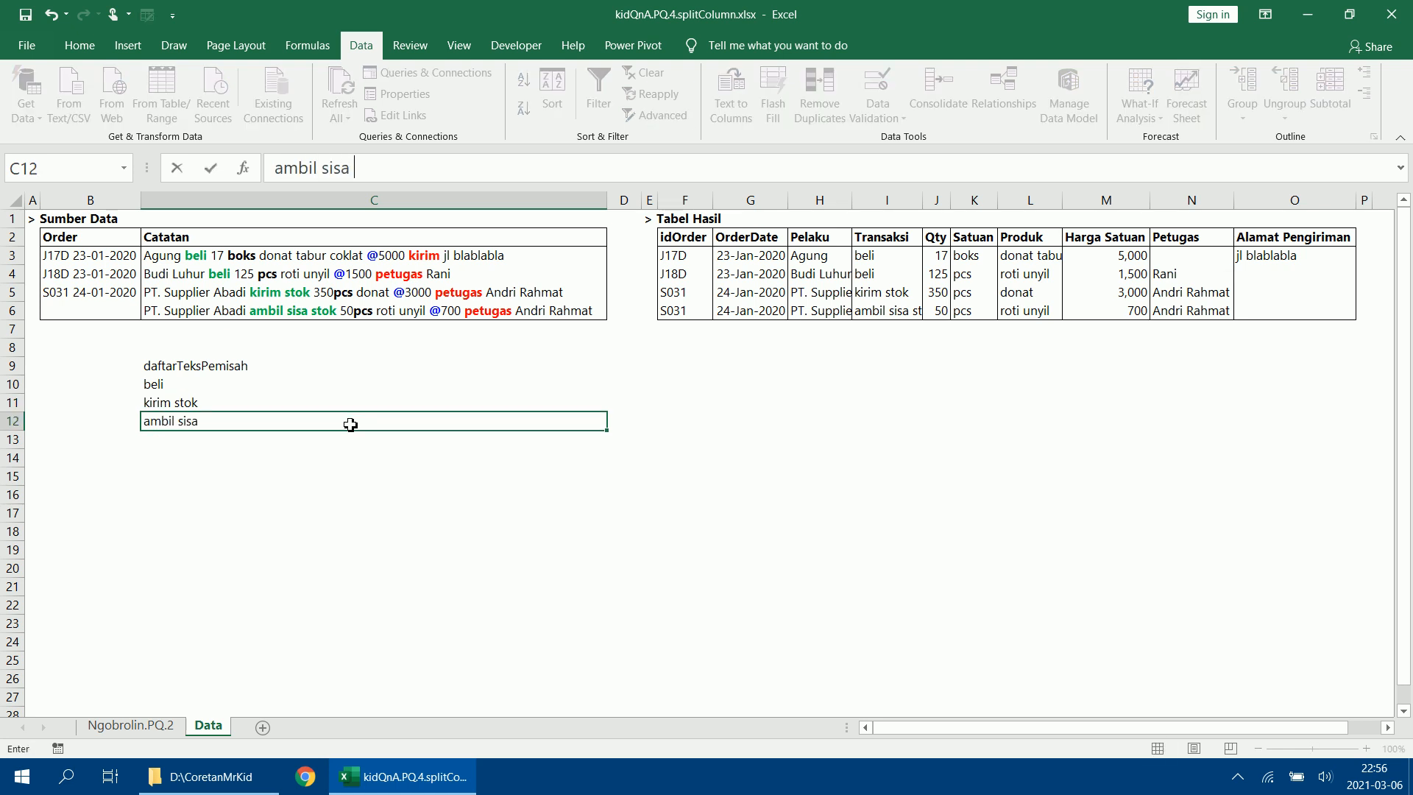
{"action": "type", "text": "stok"}
{"action": "key", "text": "Return"}
Add the delimiters kirim and petugas to the list in cells C13 and C14.
{"action": "type", "text": "k"}
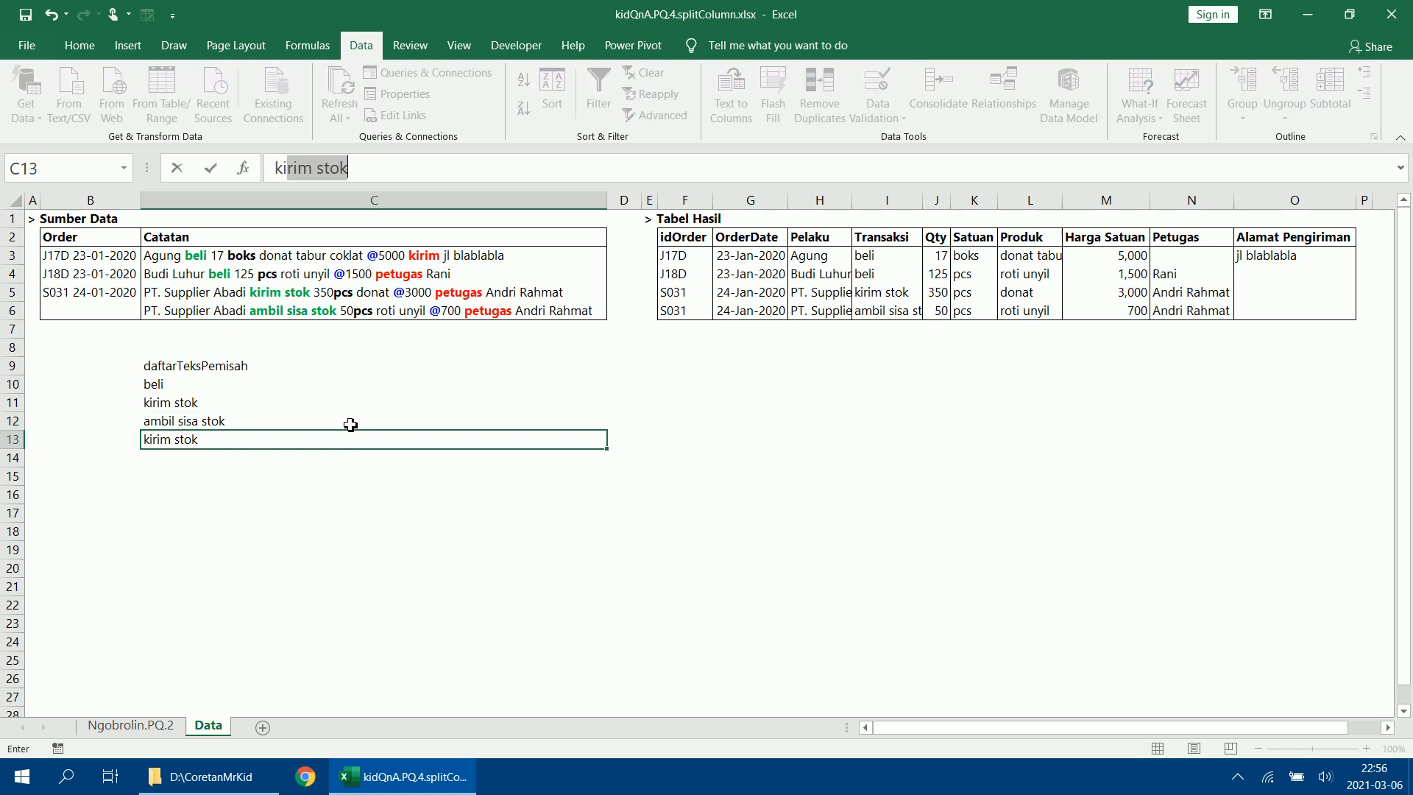
{"action": "type", "text": "irim"}
{"action": "key", "text": "BackSpace"}
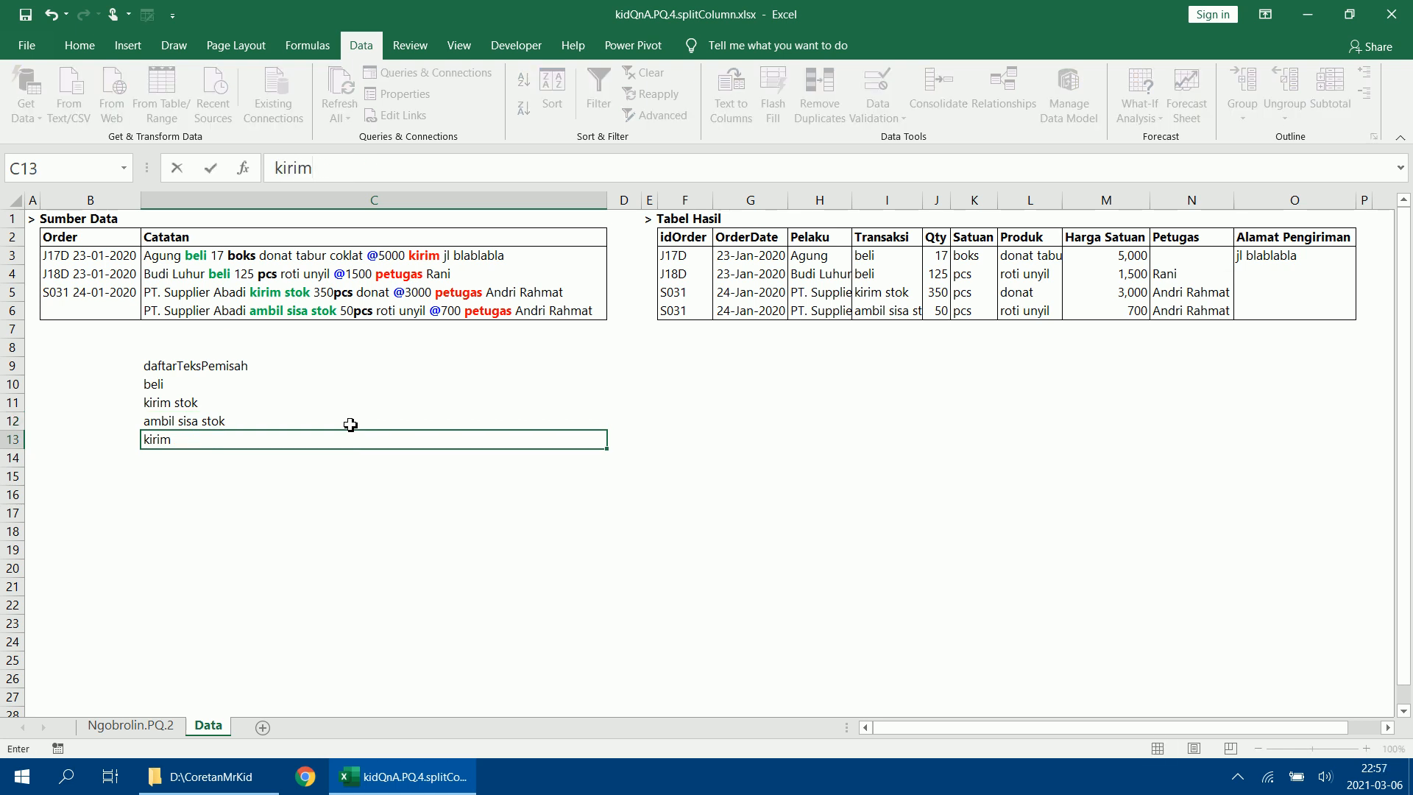
{"action": "key", "text": "Return"}
{"action": "type", "text": "pe"}
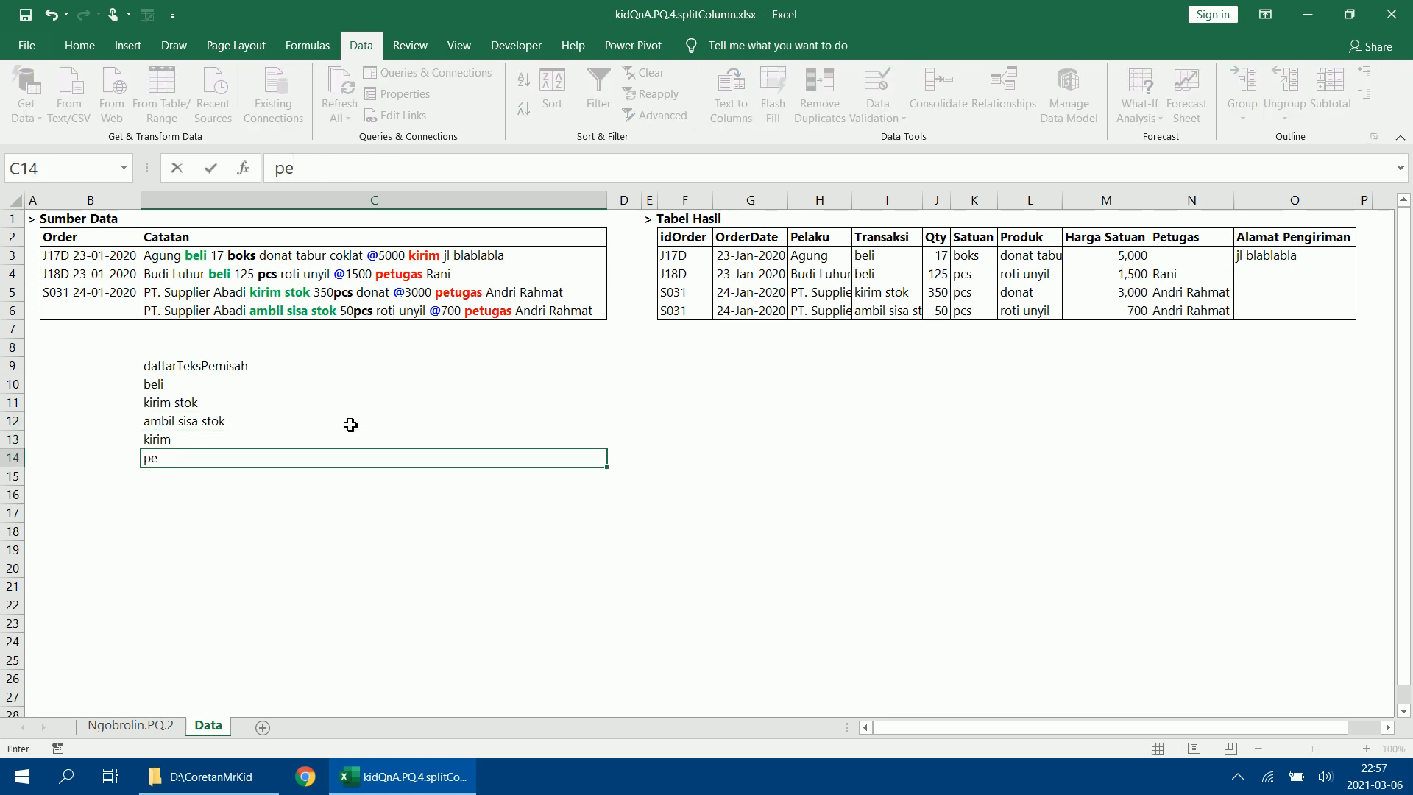
{"action": "type", "text": "tugas"}
{"action": "key", "text": "Return"}
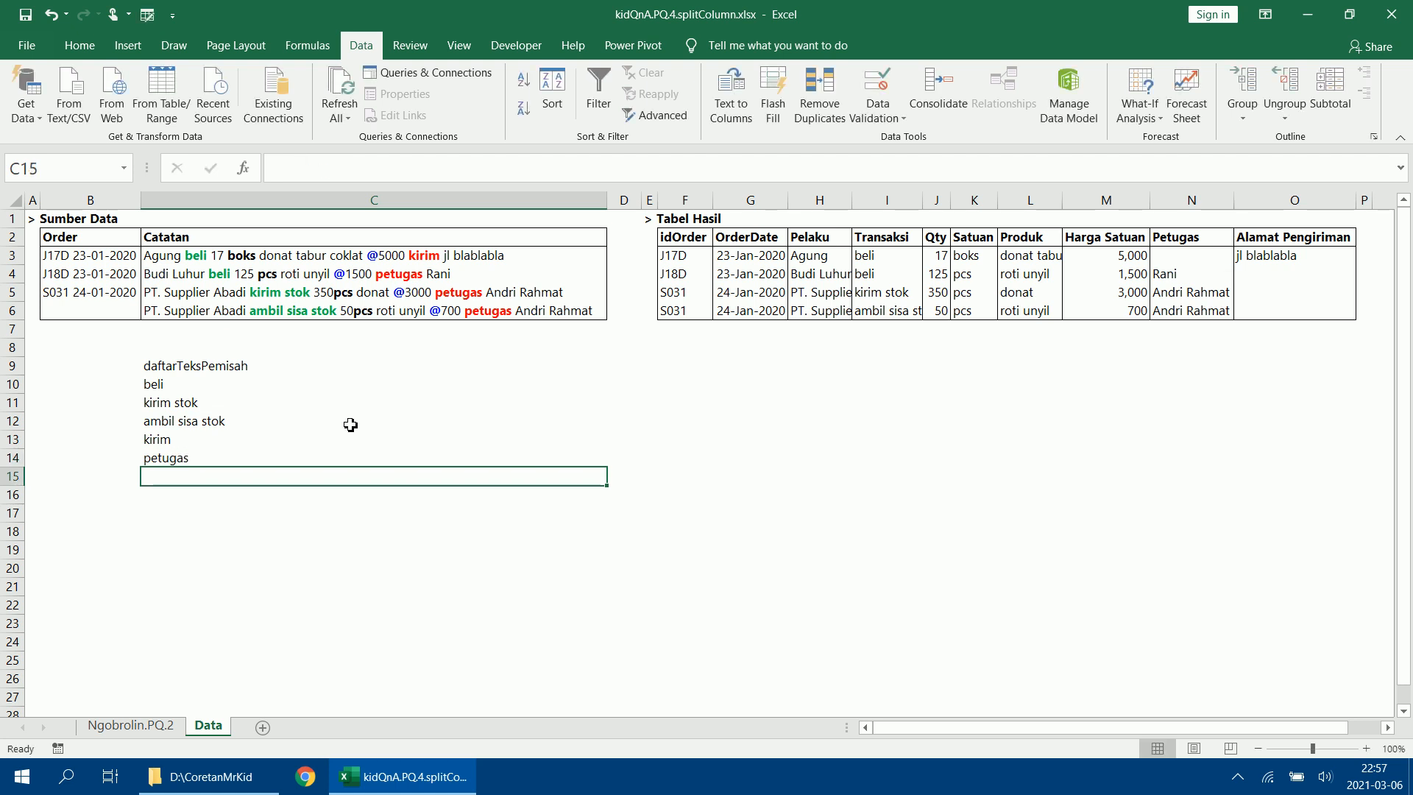
Complete the delimiter list with boks, pcs and @ in cells C15 to C17.
{"action": "type", "text": "boks"}
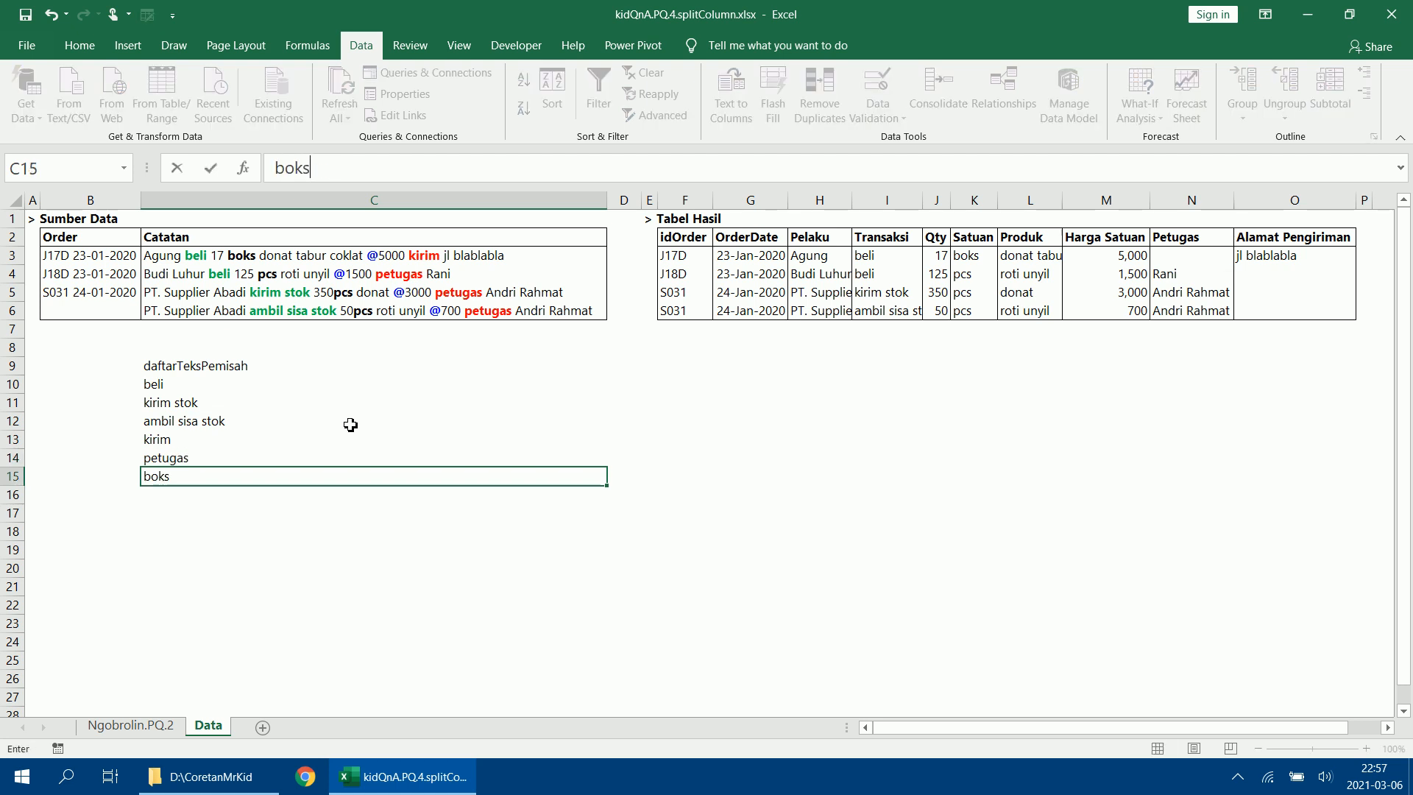
{"action": "key", "text": "Return"}
{"action": "type", "text": "pcs"}
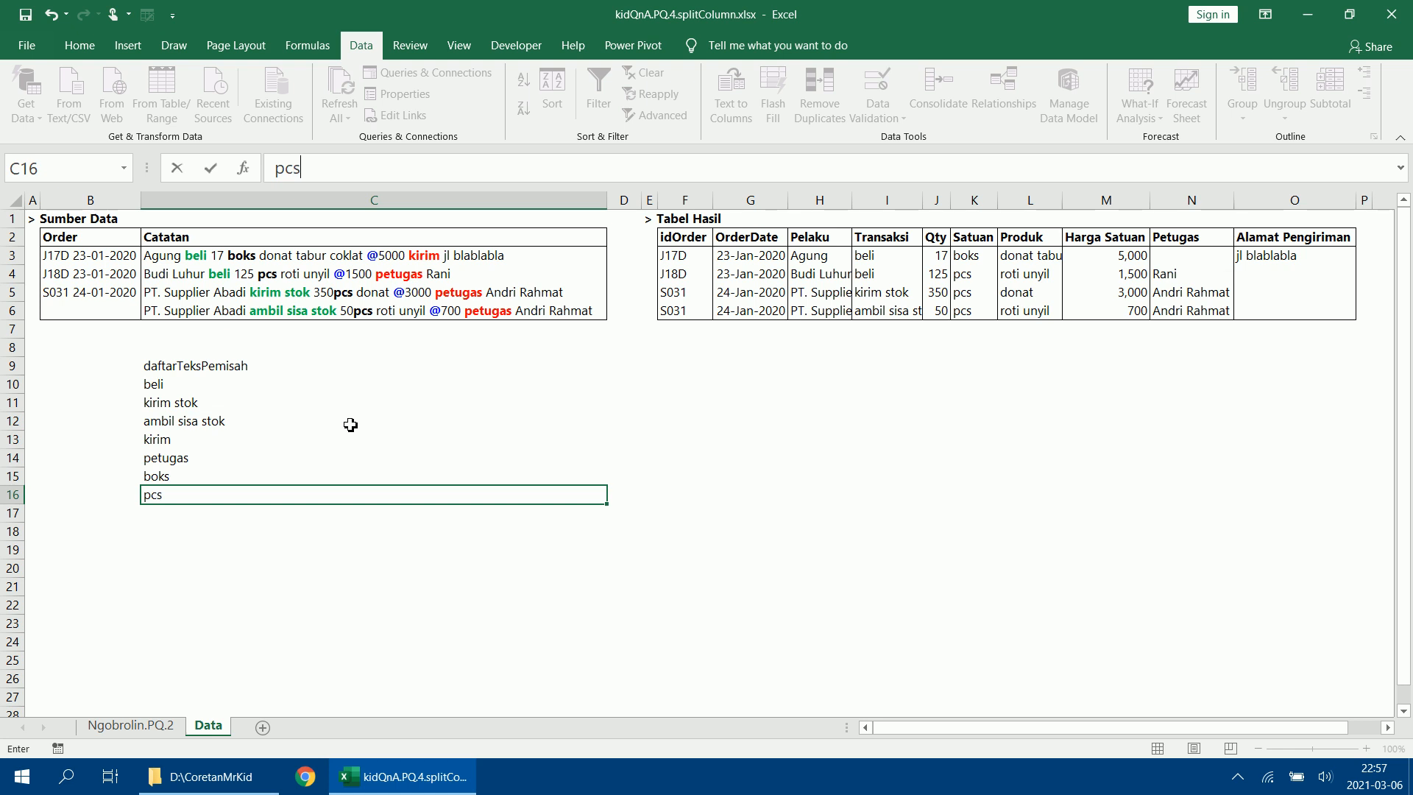
{"action": "key", "text": "Return"}
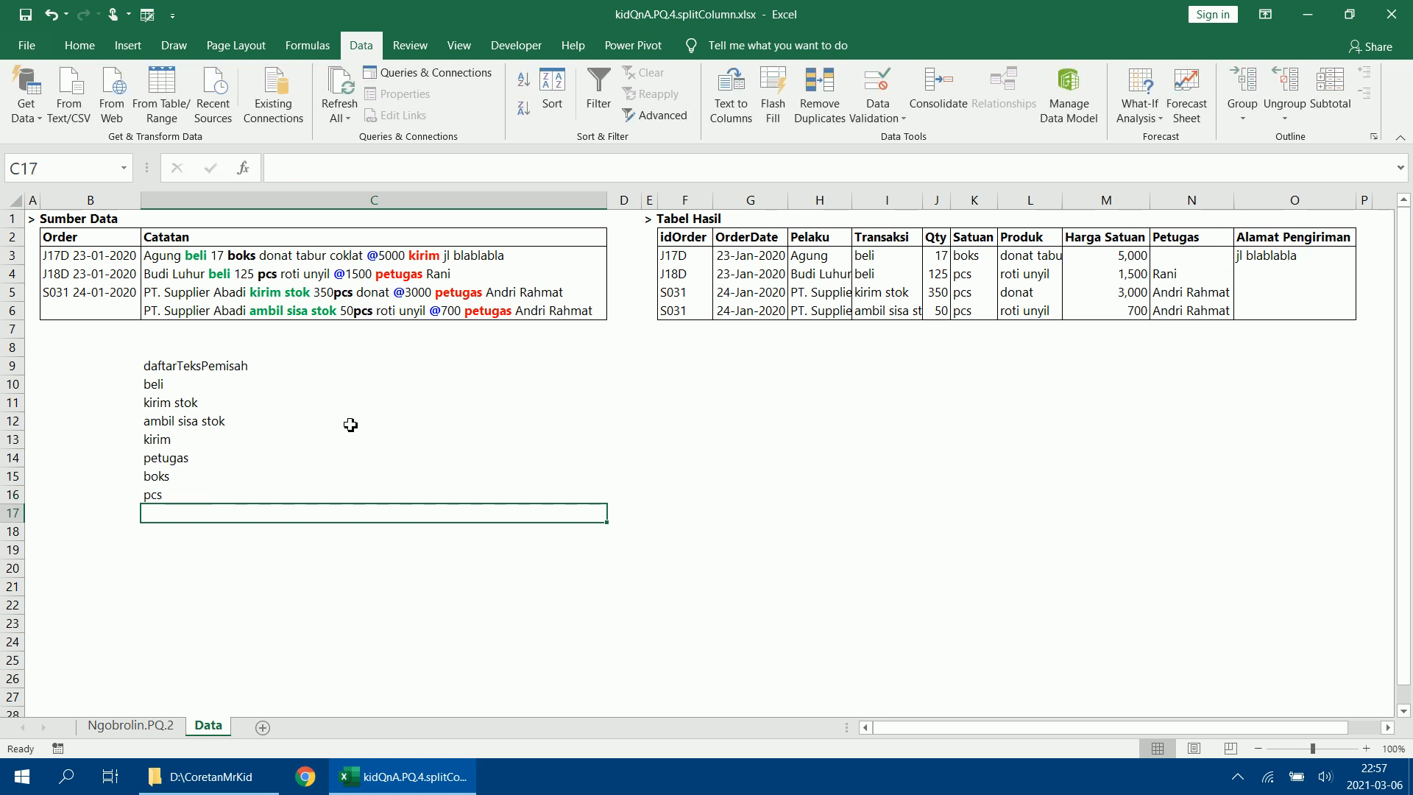
{"action": "type", "text": "@"}
{"action": "key", "text": "Return"}
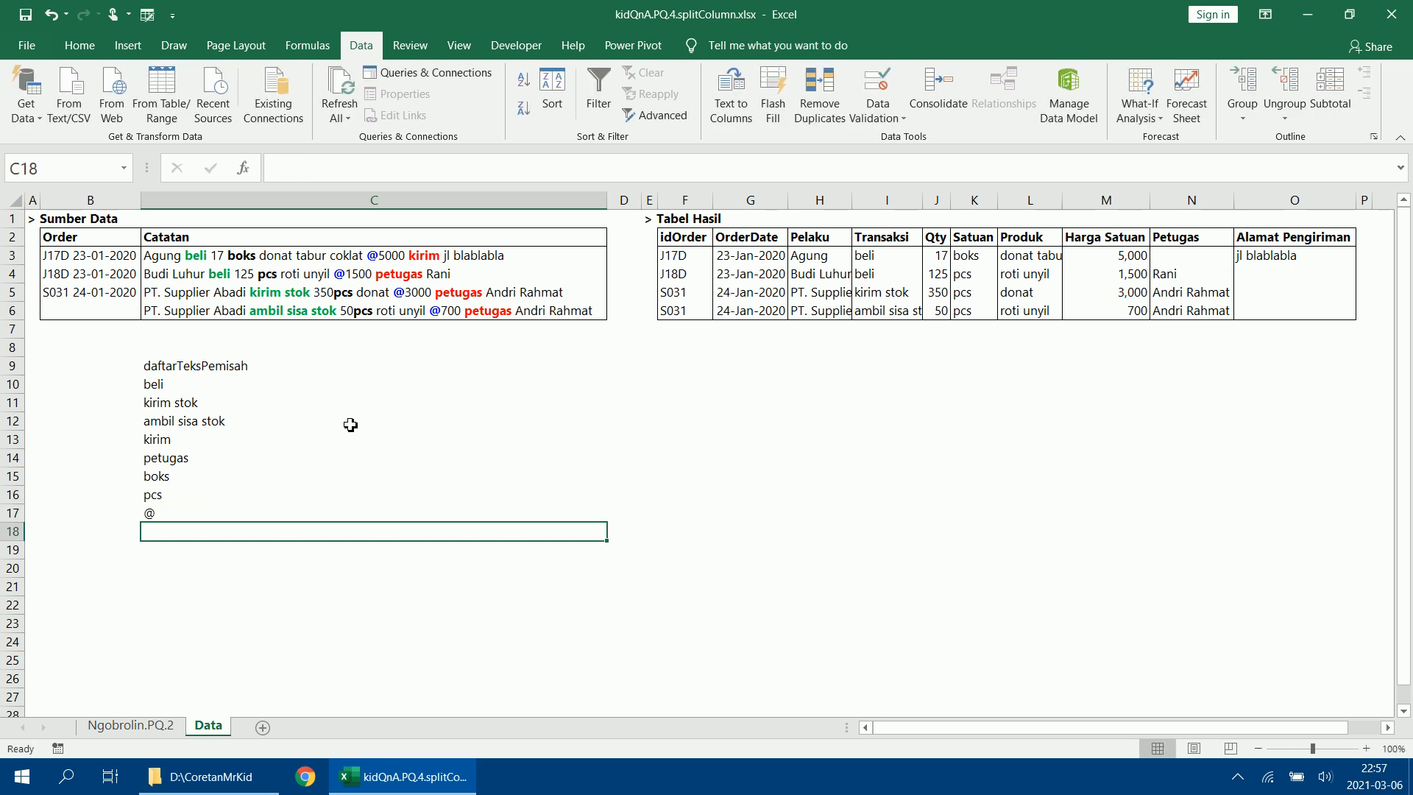
Format the delimiter list in C9:C17 as a table with headers, using the White, Table Style Light 1 style.
{"action": "left_click_drag", "start_coordinate": [269, 360], "coordinate": [259, 521]}
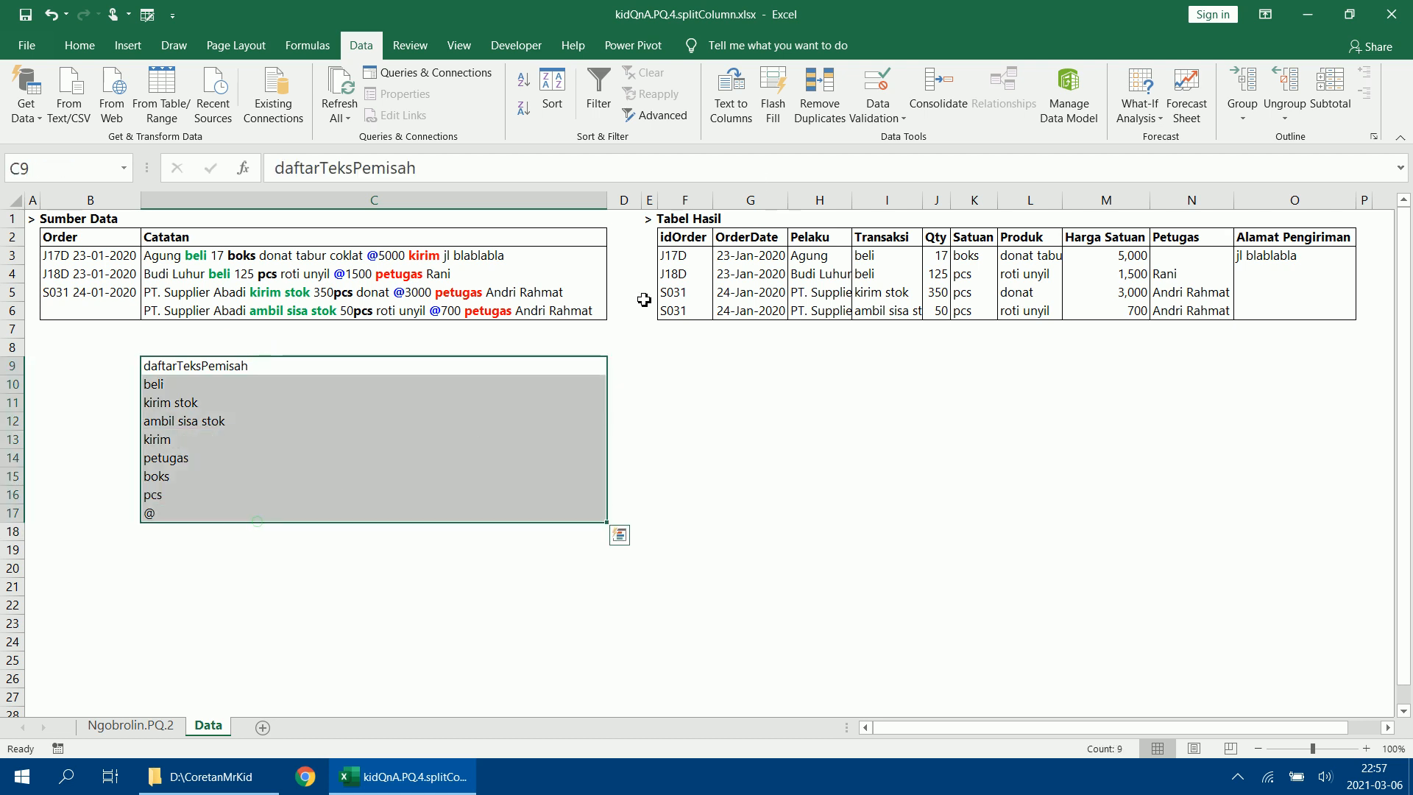
{"action": "left_click", "coordinate": [81, 46]}
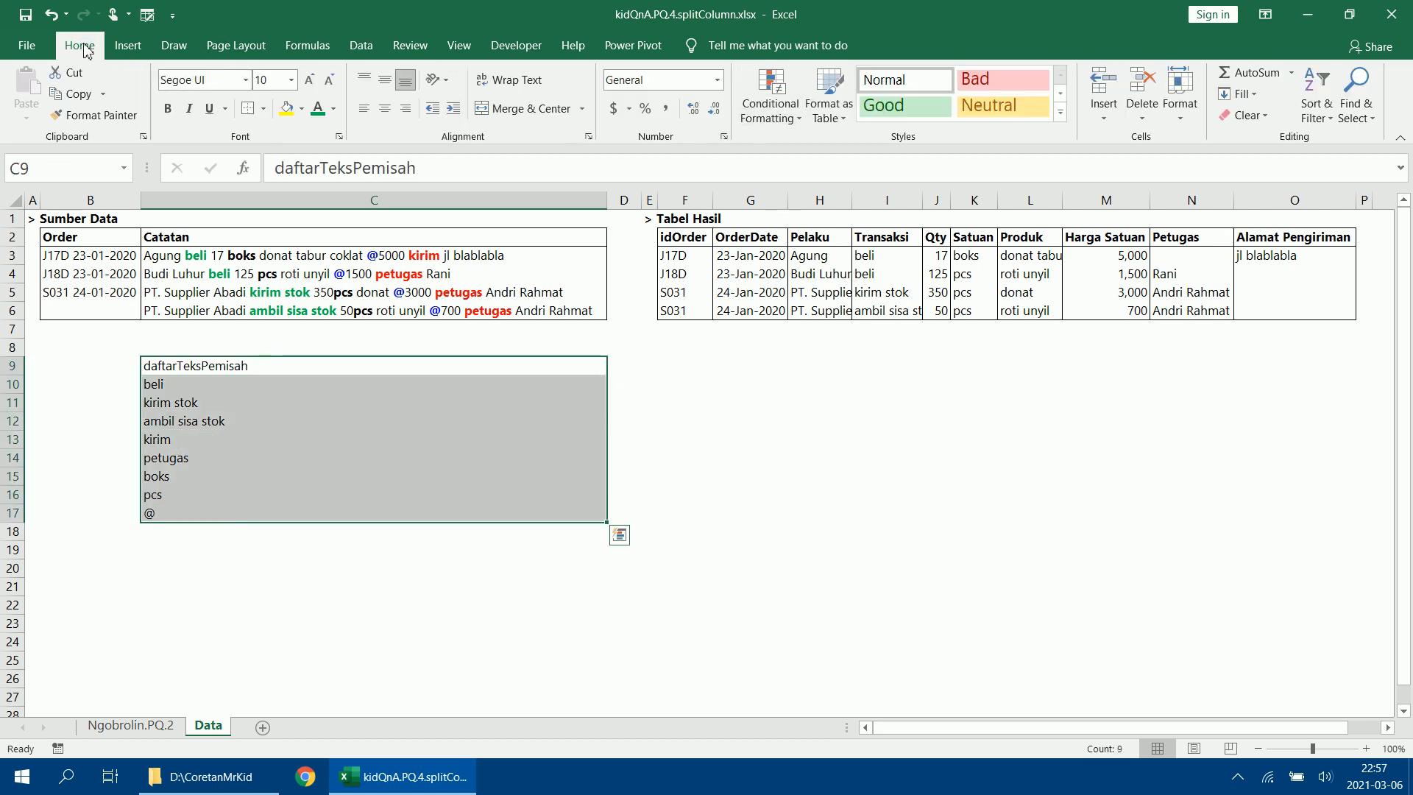
{"action": "left_click", "coordinate": [830, 103]}
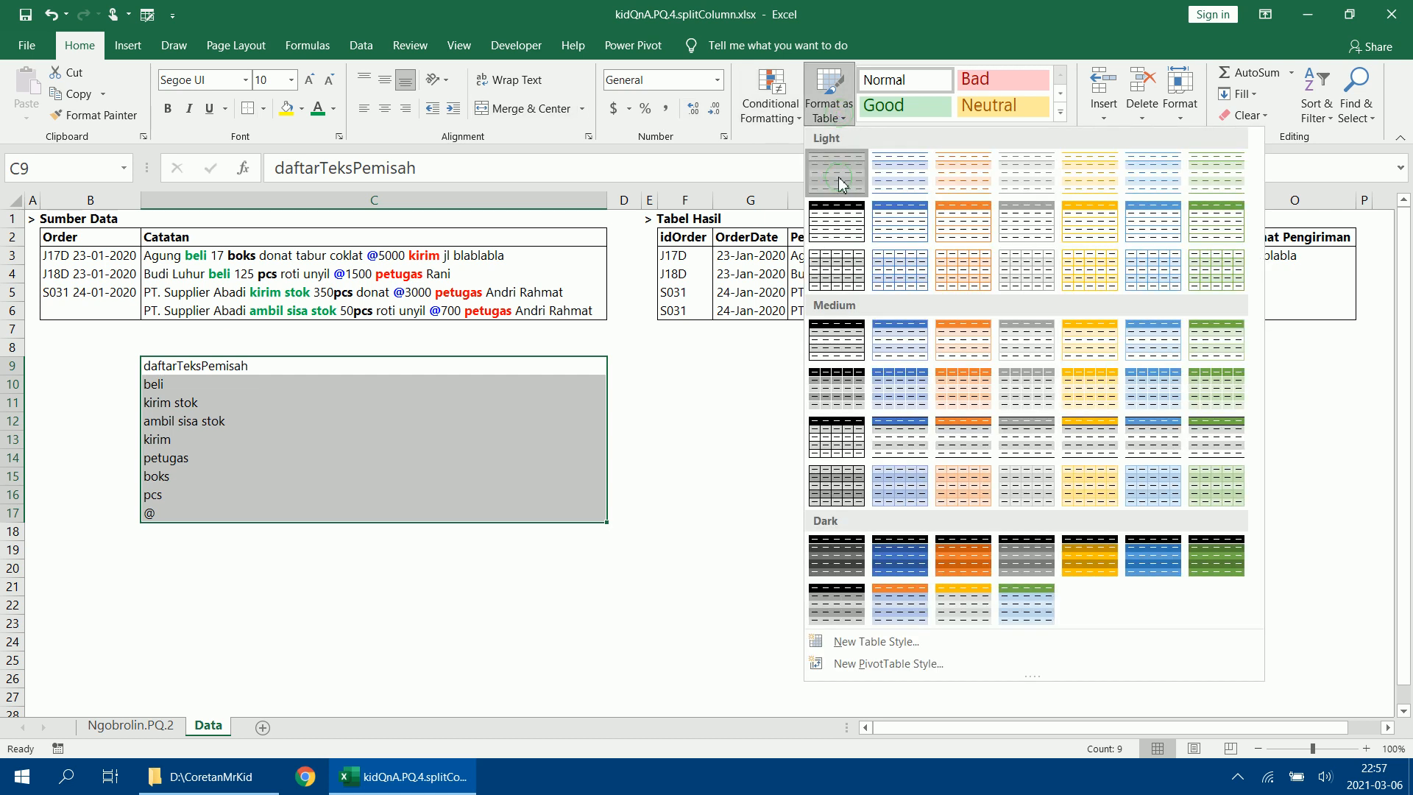
{"action": "left_click", "coordinate": [839, 184]}
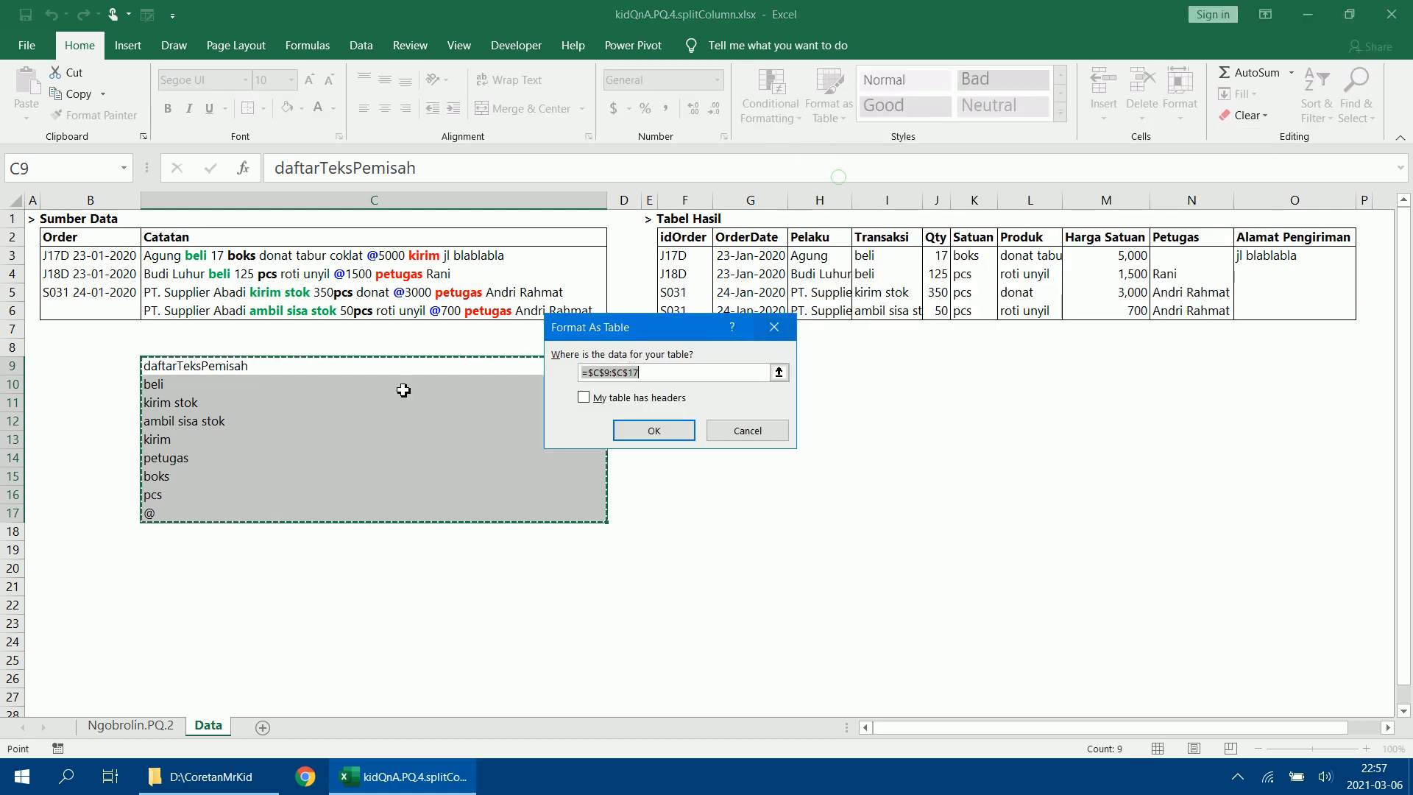
{"action": "left_click", "coordinate": [638, 401]}
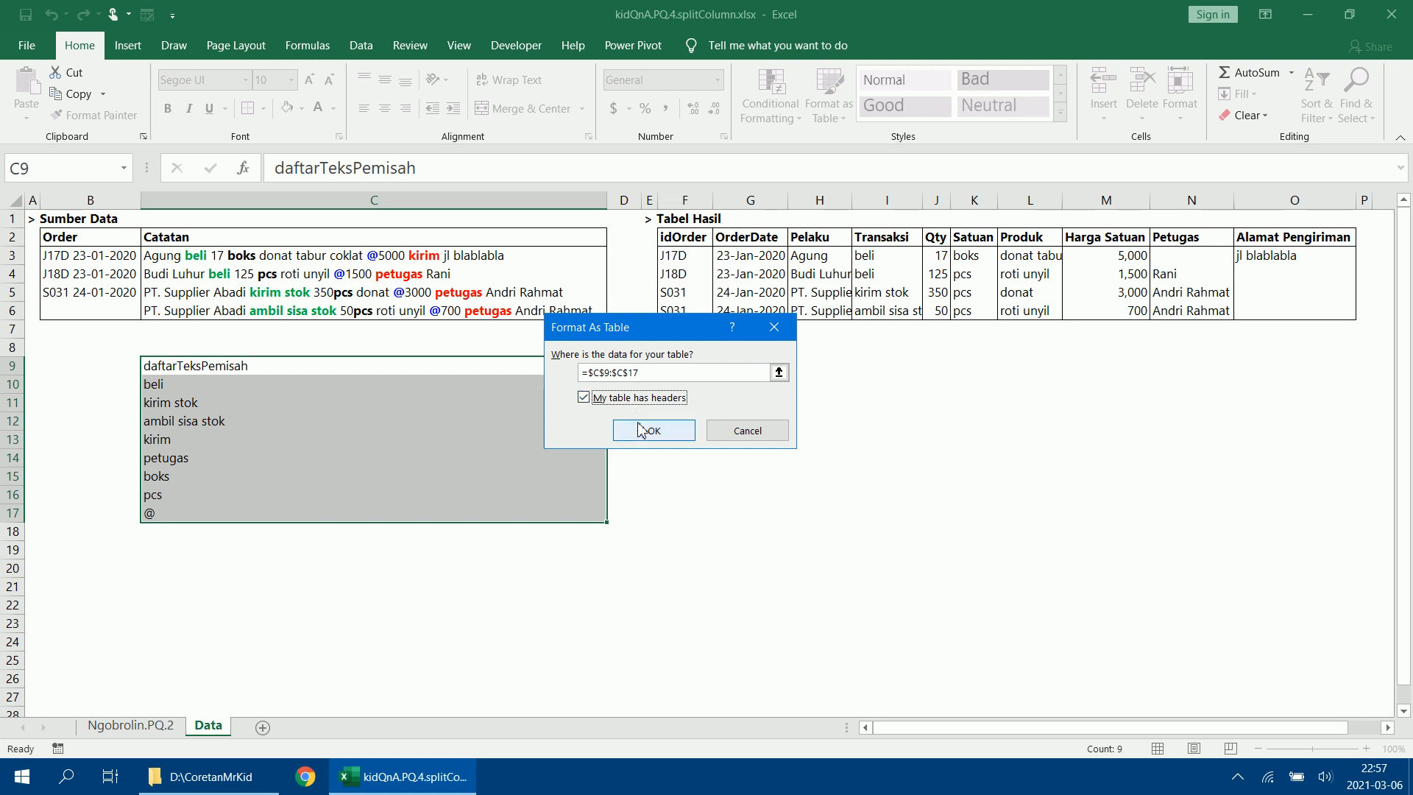
{"action": "left_click", "coordinate": [639, 430]}
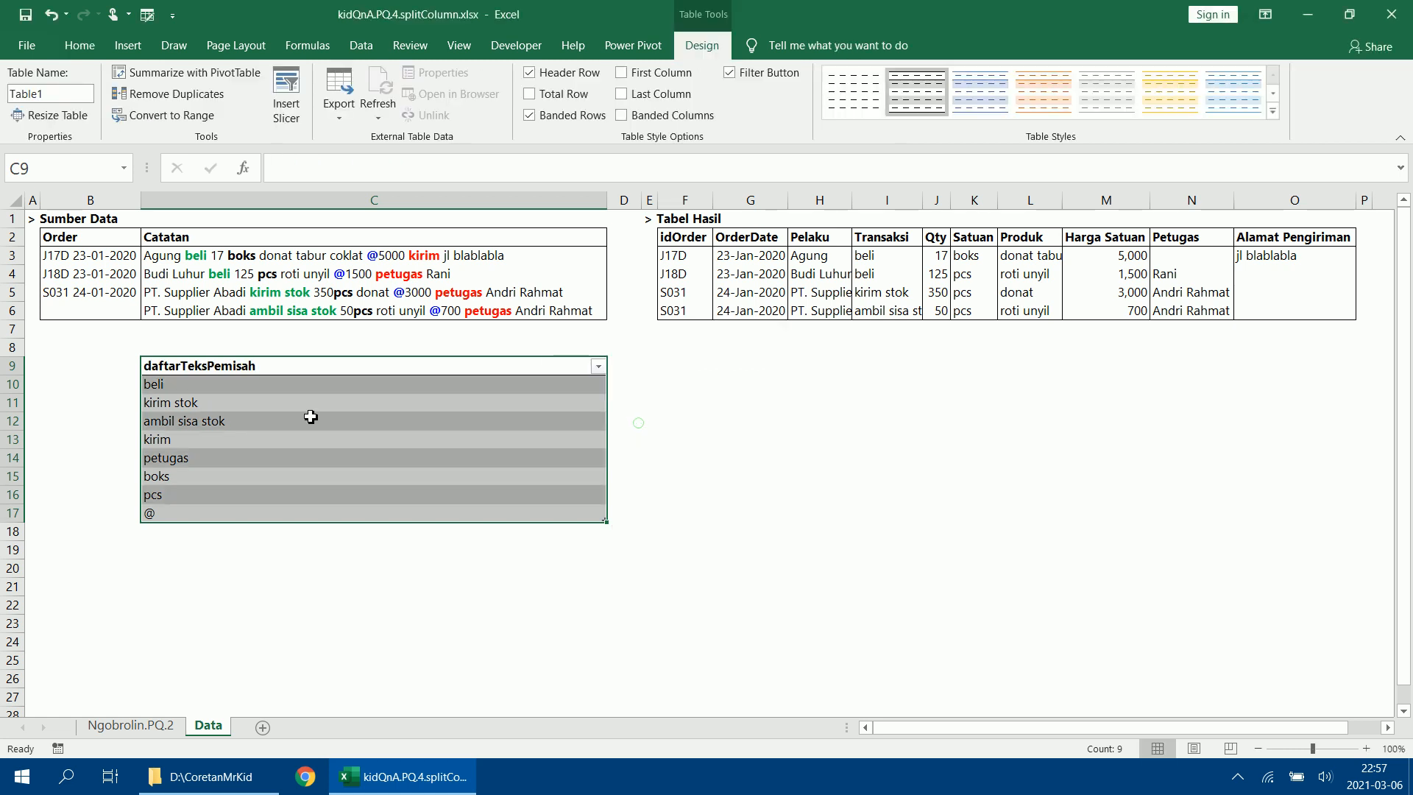
Name the delimiter table daftarPemisah.
{"action": "left_click", "coordinate": [57, 94]}
{"action": "type", "text": "daftarPemisah"}
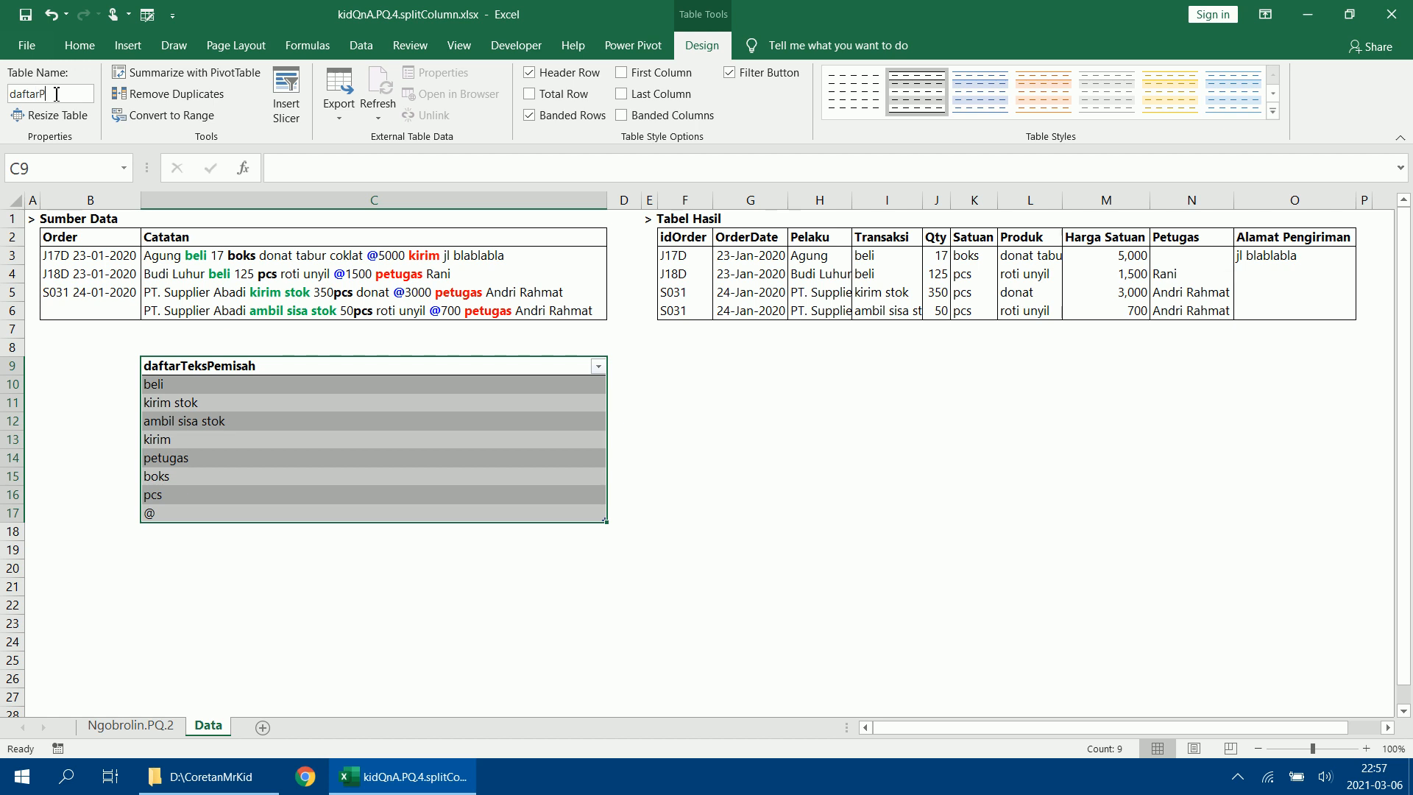
{"action": "key", "text": "Return"}
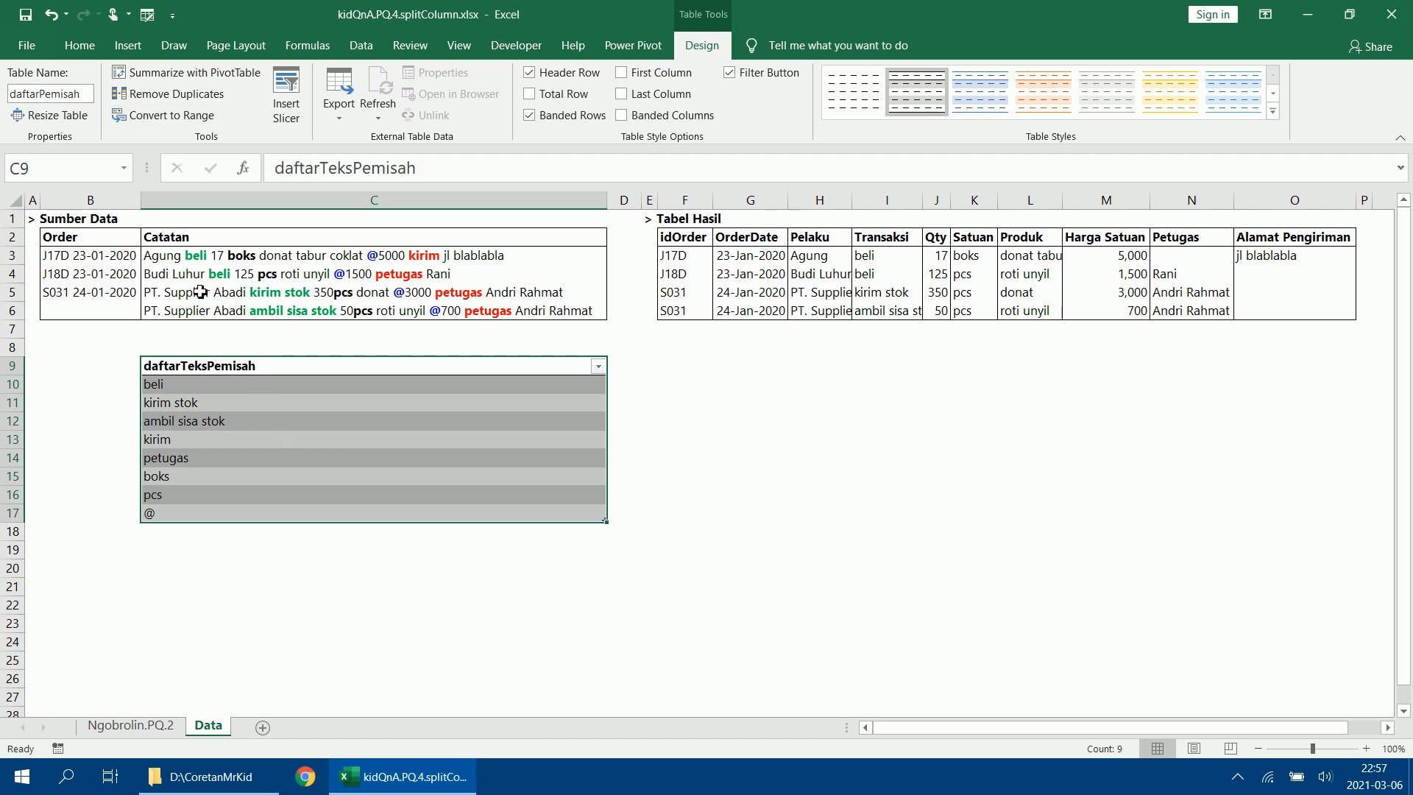
Format the source data in B2:C6 as a table with headers, using the White, Table Style Light 1 style.
{"action": "left_click_drag", "start_coordinate": [84, 245], "coordinate": [335, 320]}
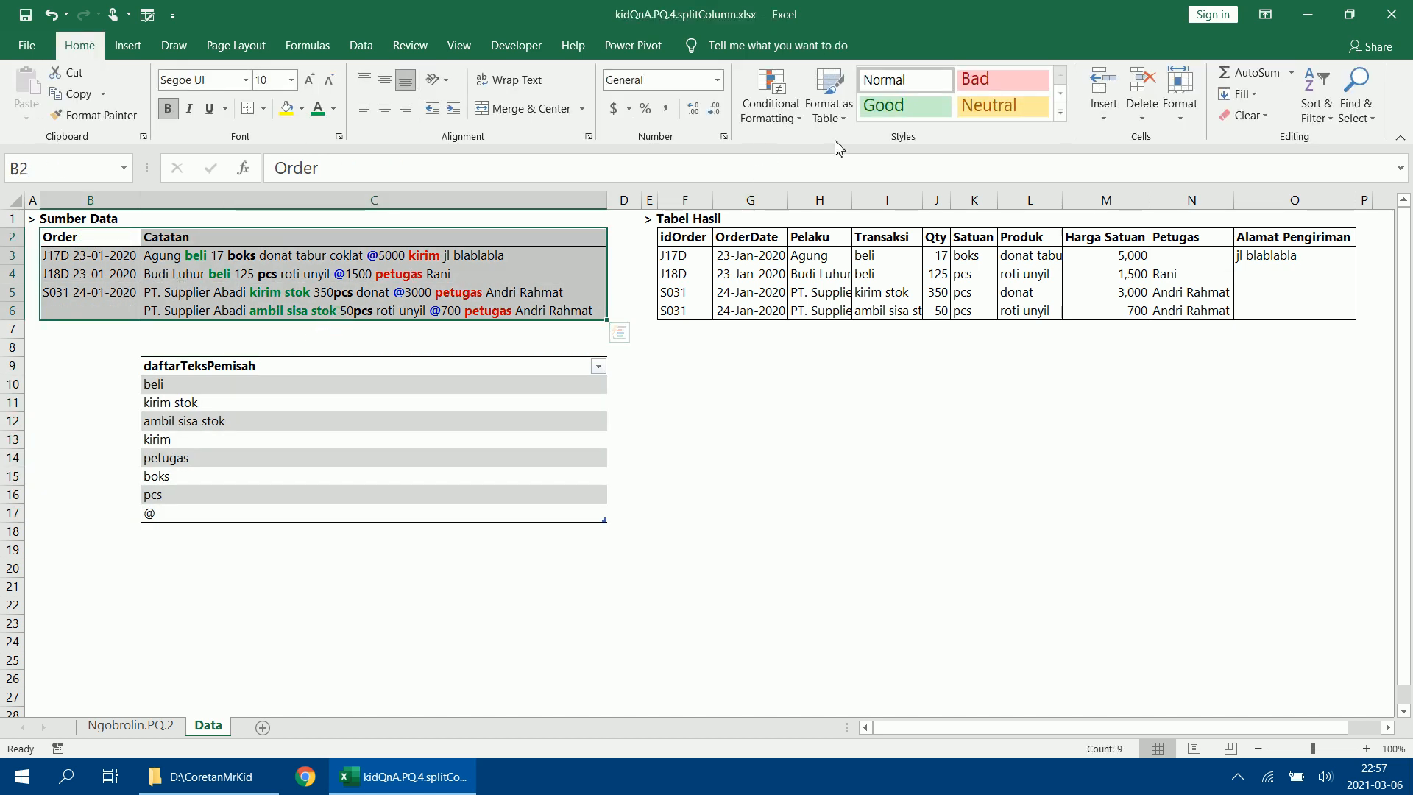
{"action": "left_click", "coordinate": [839, 111]}
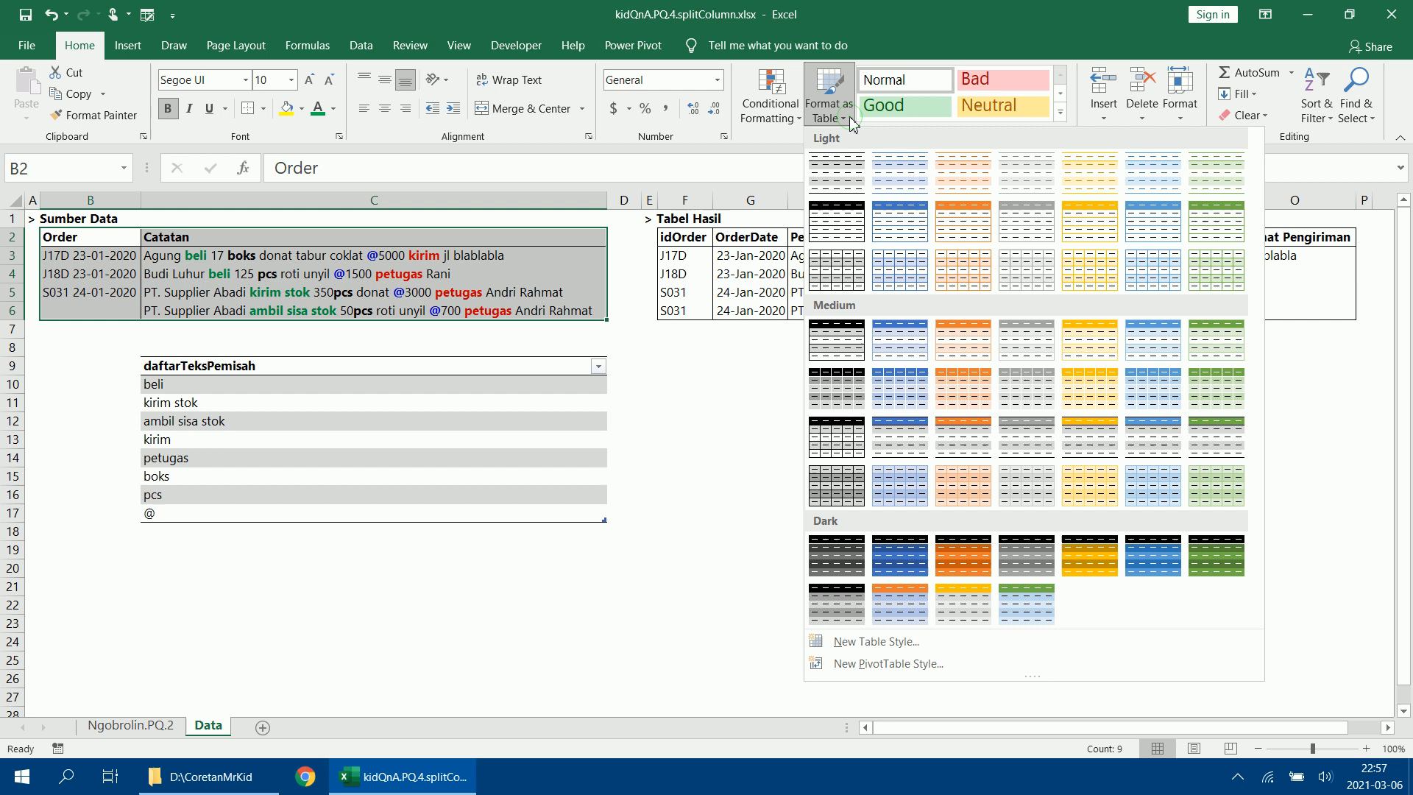
{"action": "left_click", "coordinate": [839, 174]}
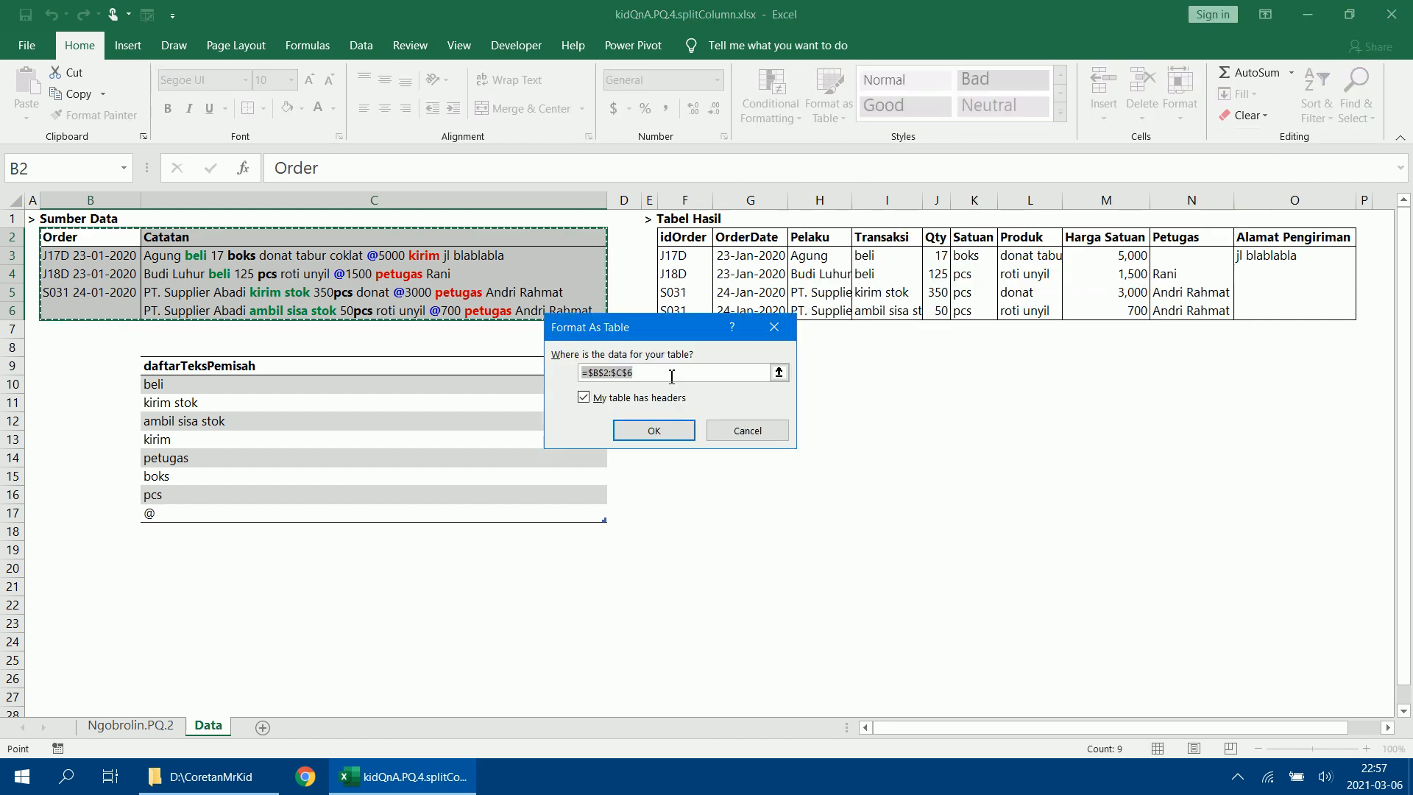
{"action": "left_click", "coordinate": [674, 433]}
Name the source data table dataOrder.
{"action": "left_click", "coordinate": [59, 96]}
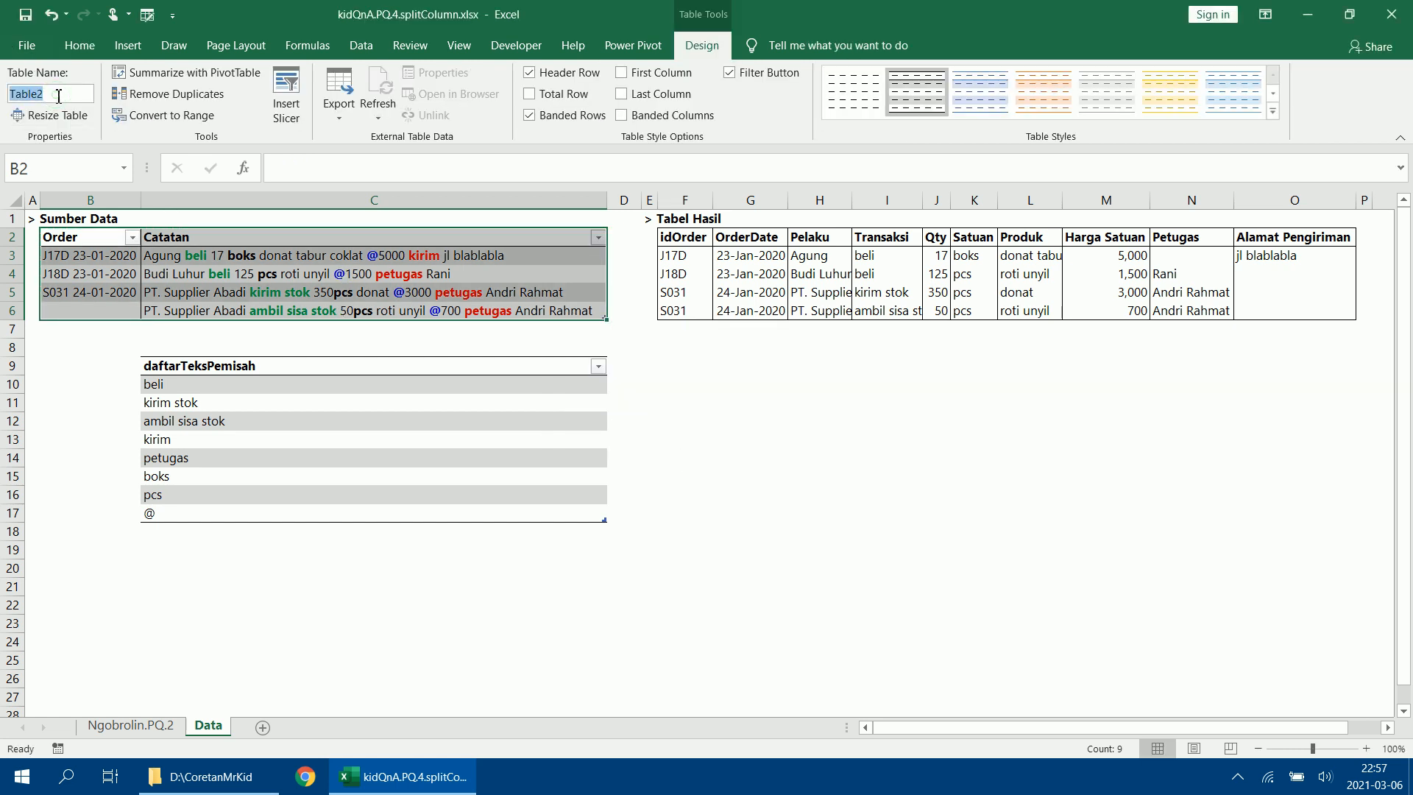
{"action": "type", "text": "dataOrder"}
{"action": "key", "text": "Return"}
{"action": "left_click", "coordinate": [292, 336]}
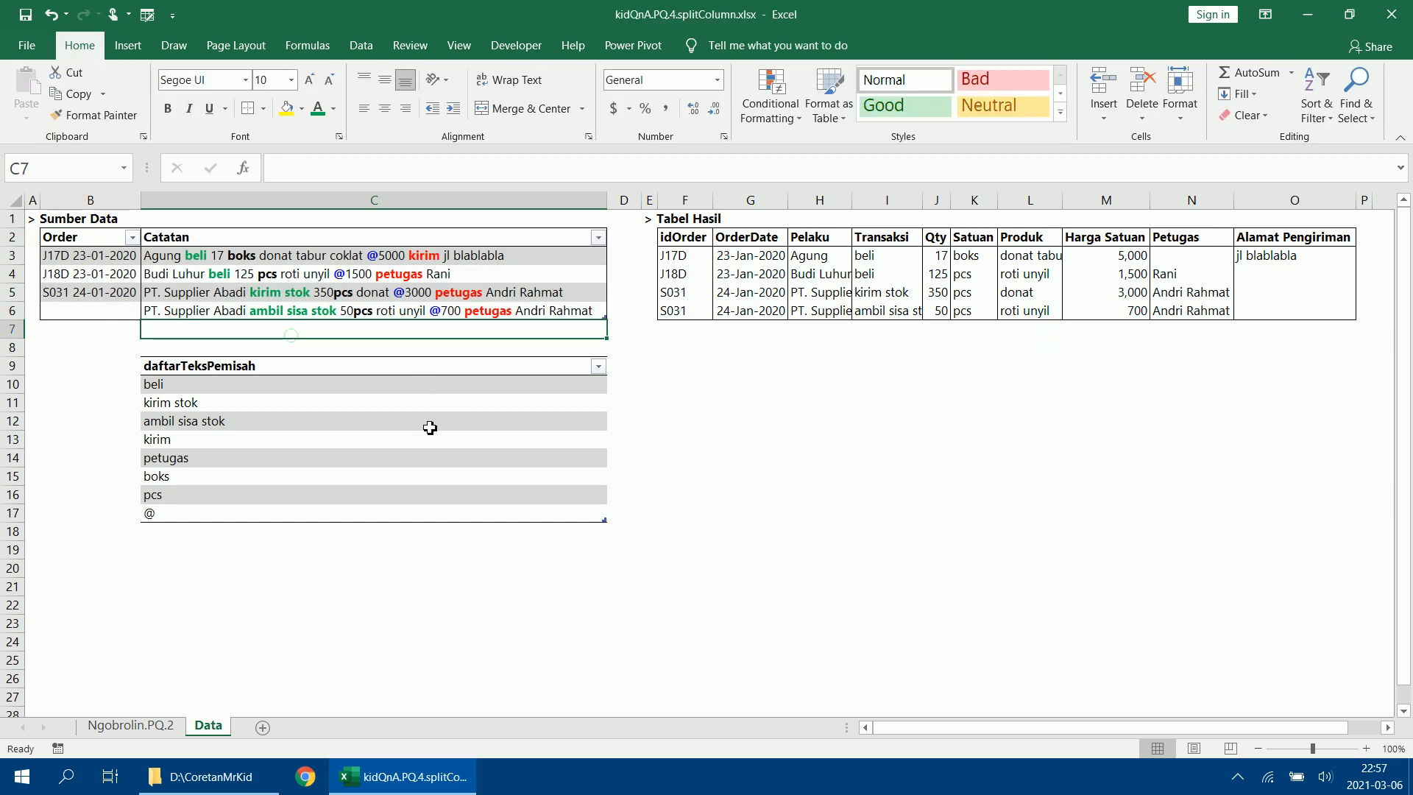
Load the daftarPemisah table into the Power Query Editor as a new query and show the query list at a narrower width.
{"action": "left_click", "coordinate": [323, 366]}
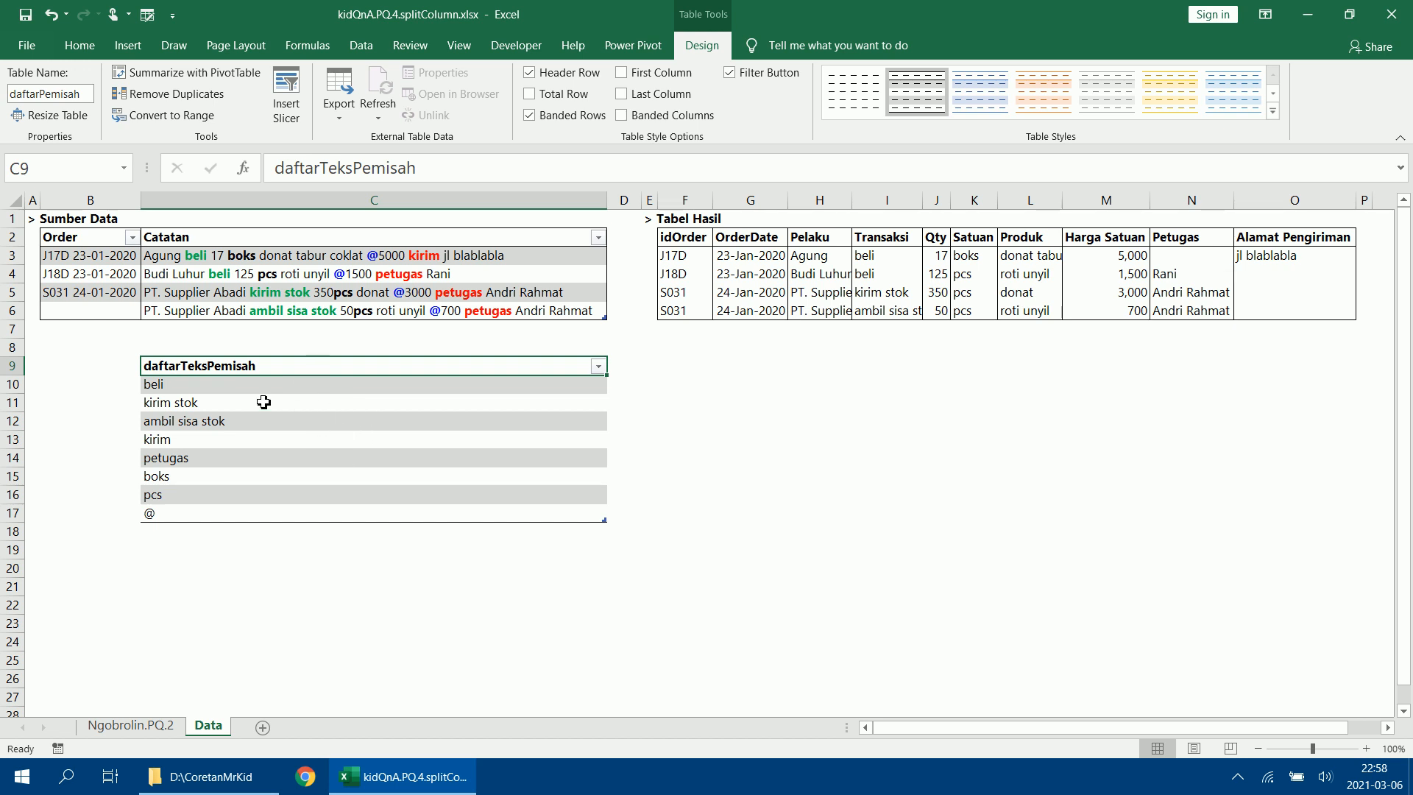
{"action": "left_click", "coordinate": [361, 46]}
{"action": "key", "text": "ctrl+shift+Down"}
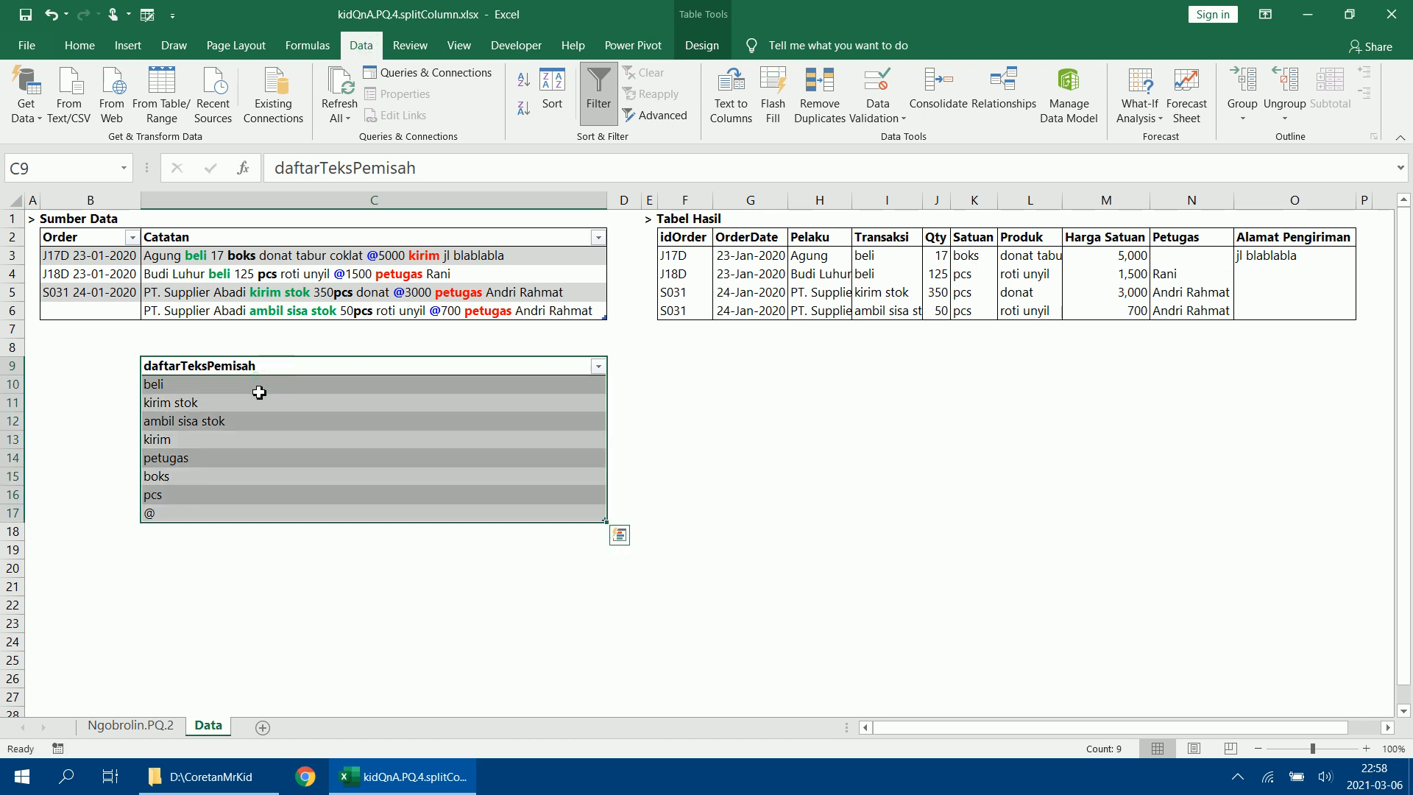
{"action": "left_click", "coordinate": [261, 390]}
{"action": "left_click", "coordinate": [306, 370]}
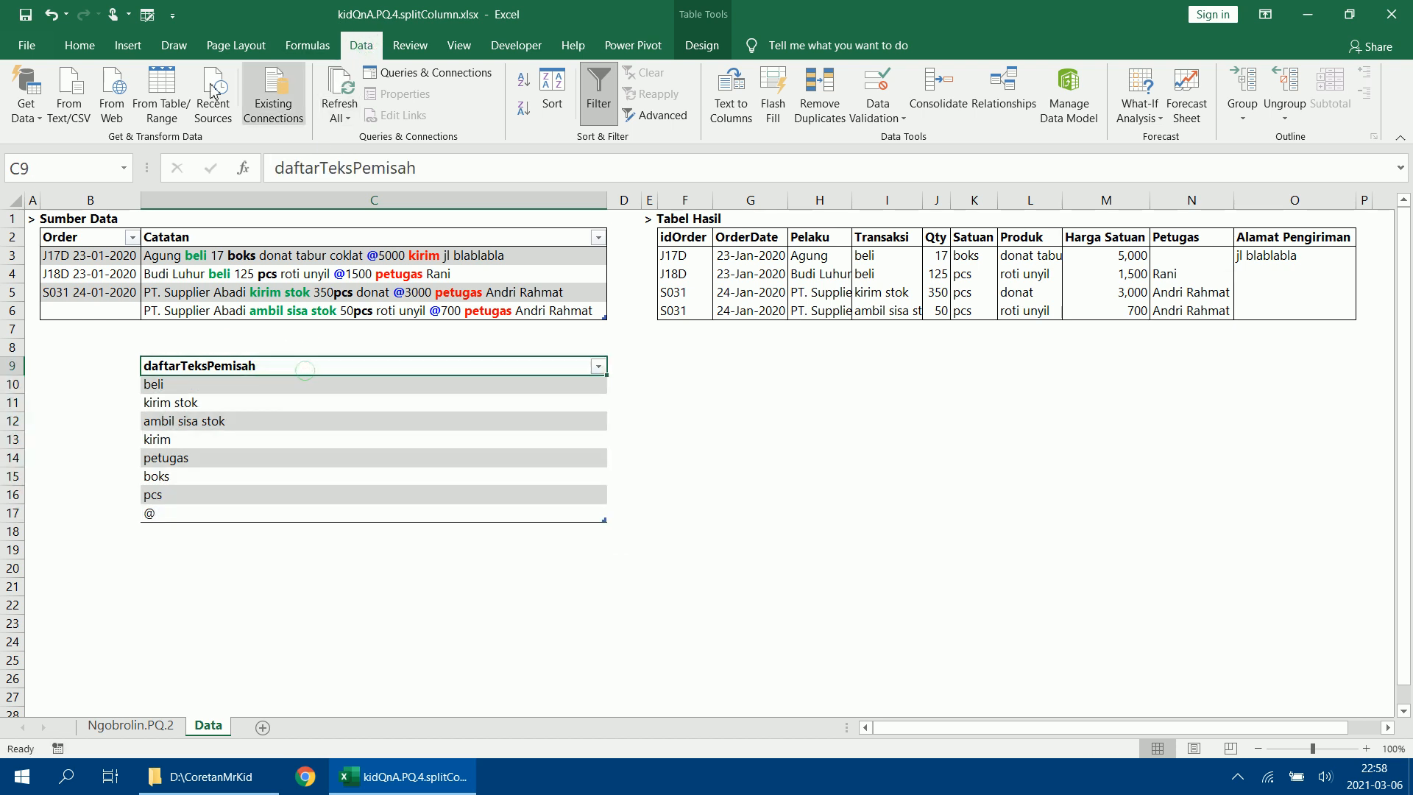
{"action": "left_click", "coordinate": [158, 116]}
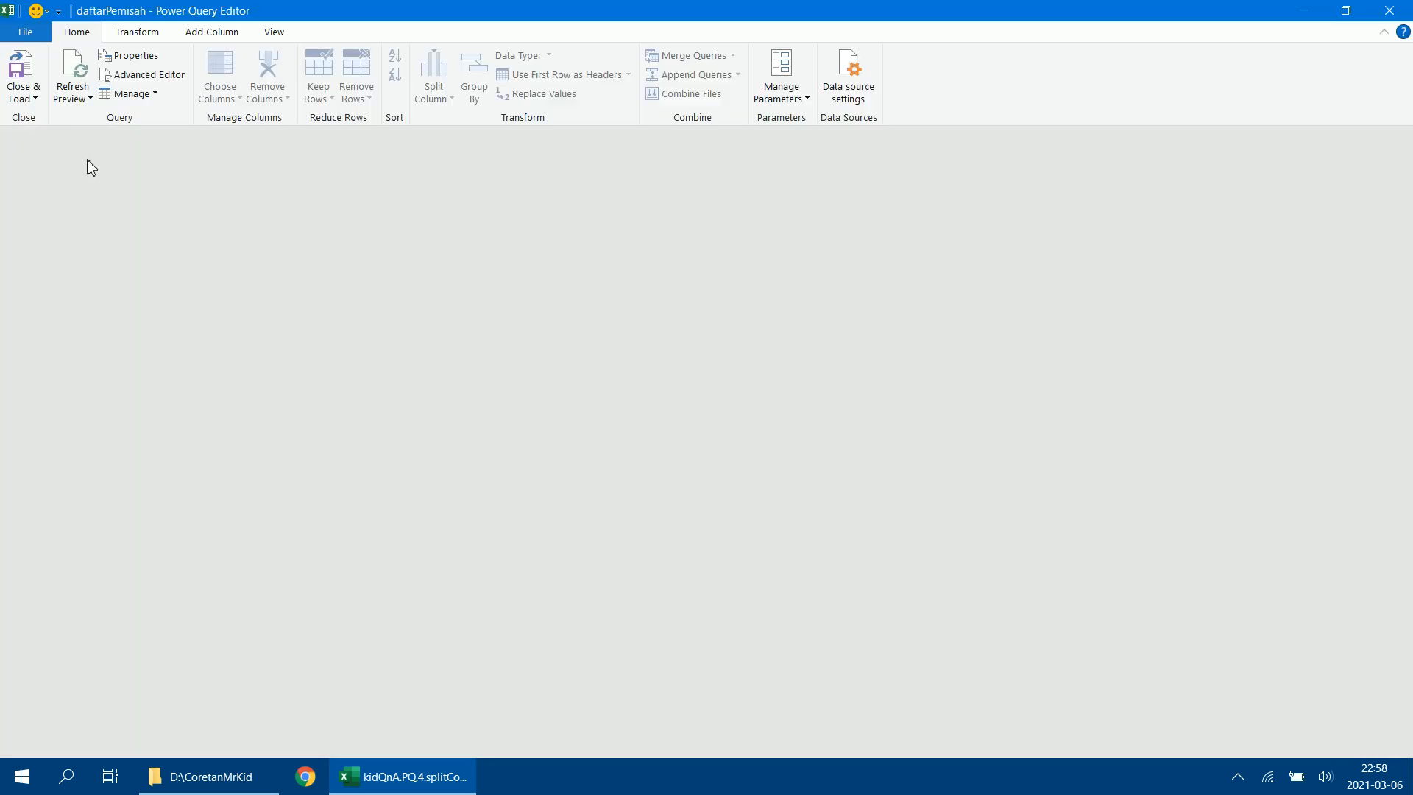
{"action": "left_click", "coordinate": [19, 147]}
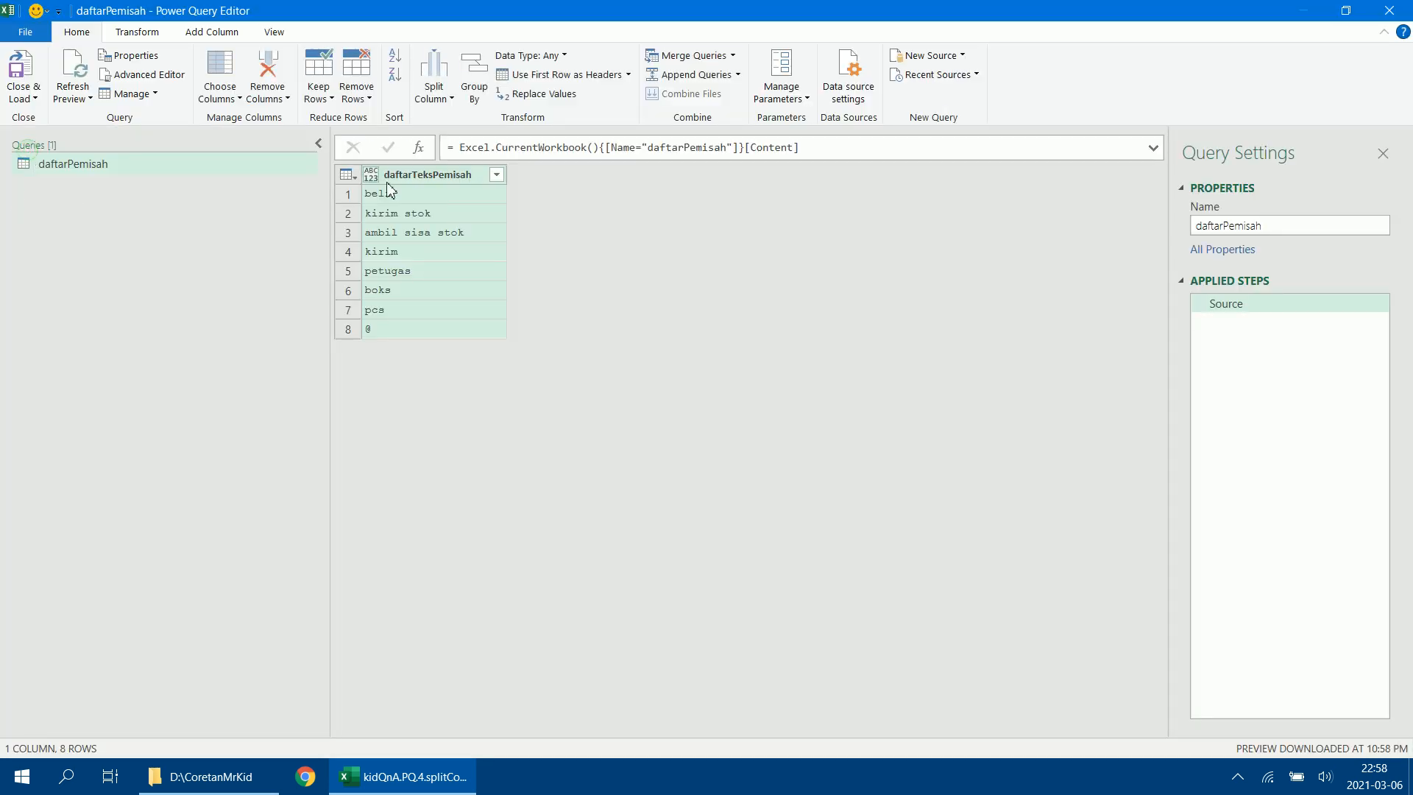
{"action": "left_click_drag", "start_coordinate": [329, 183], "coordinate": [197, 188]}
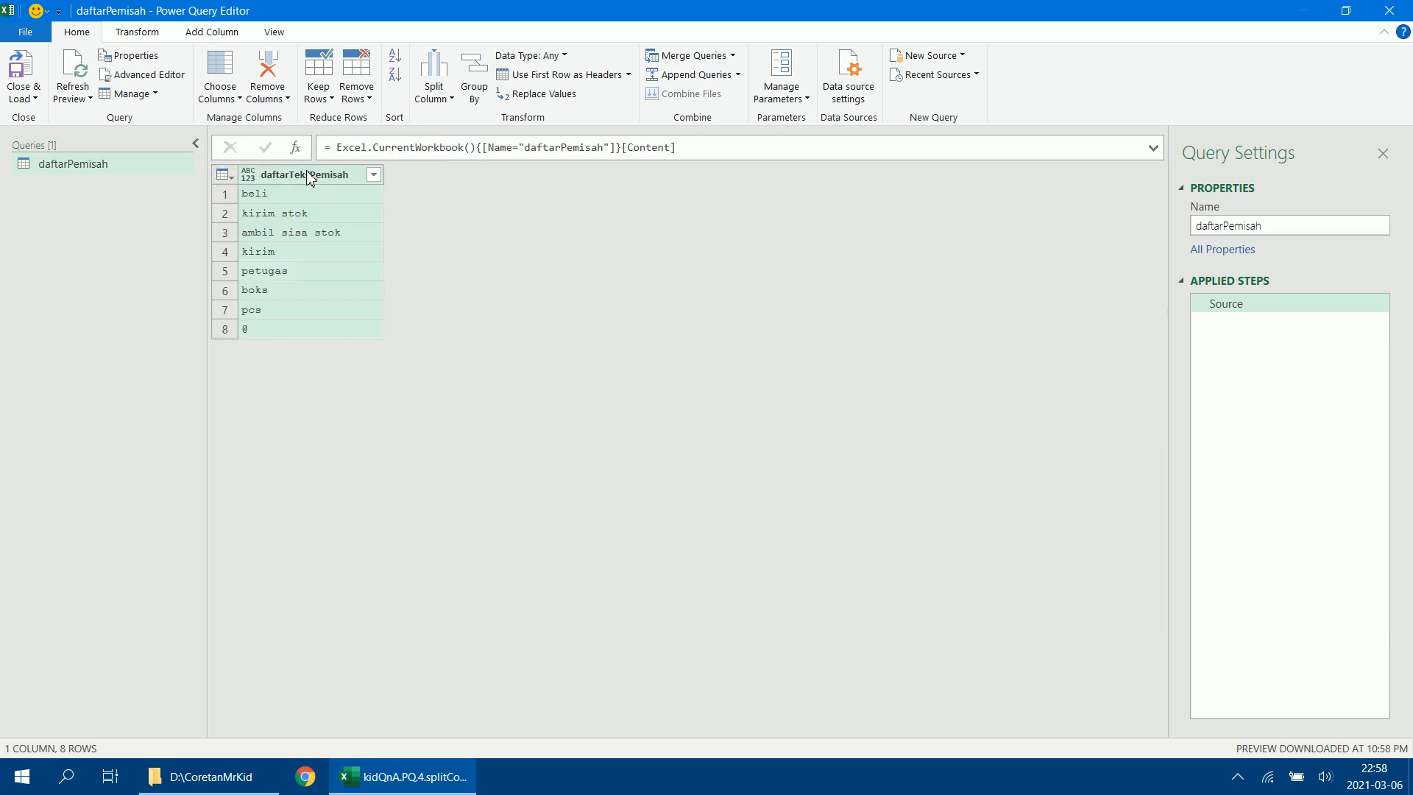
Set the daftarTeksPemisah column's data type to Text and convert the column to a list.
{"action": "left_click", "coordinate": [566, 56]}
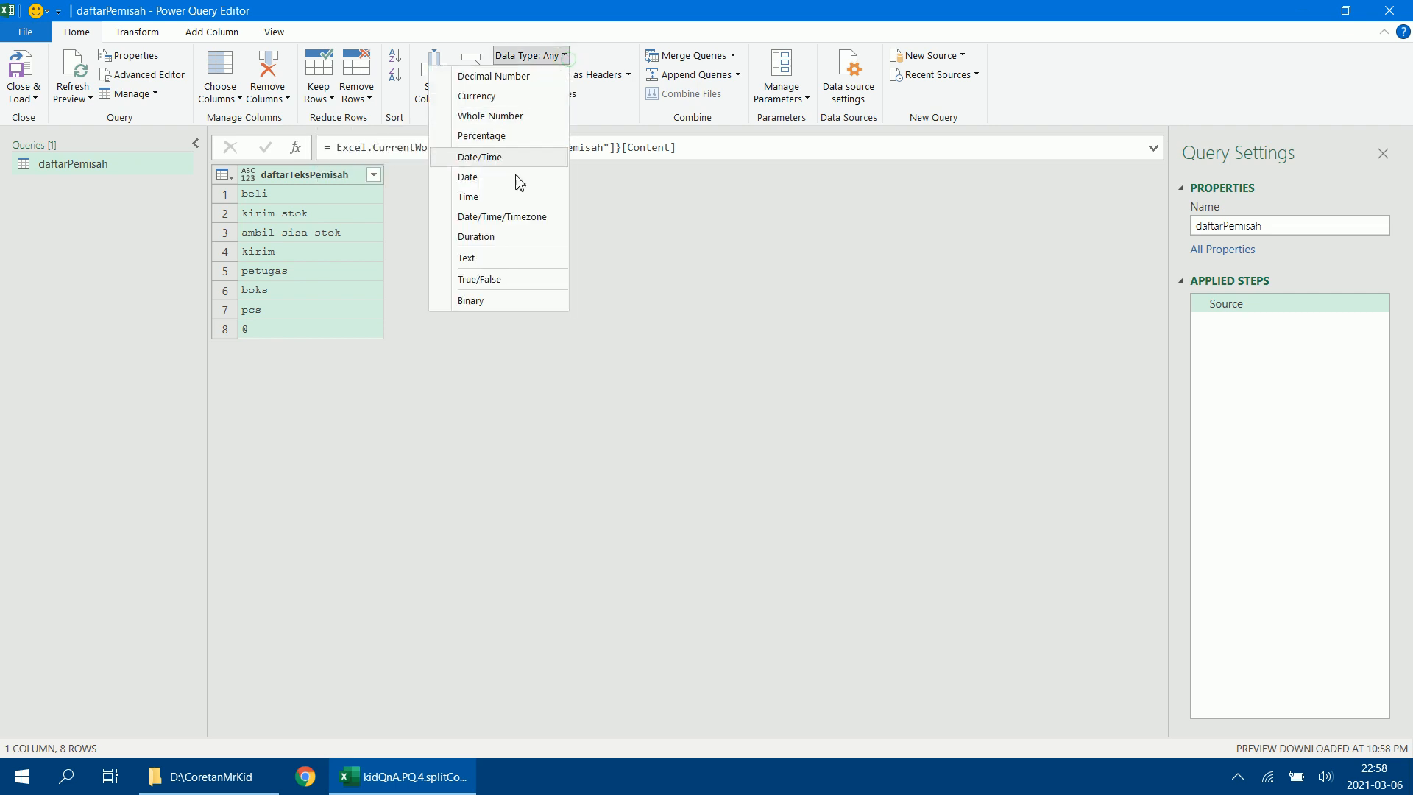
{"action": "left_click", "coordinate": [507, 262]}
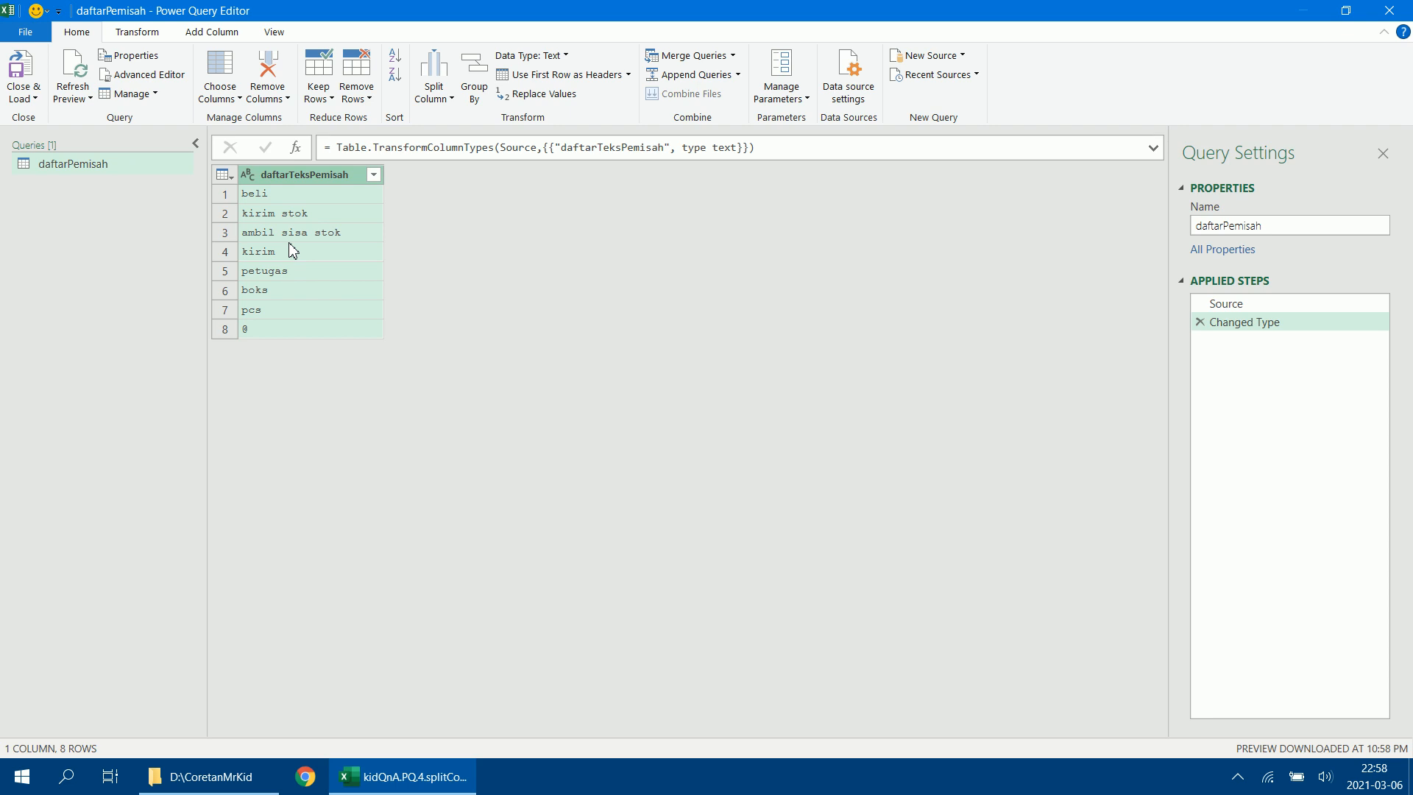
{"action": "left_click", "coordinate": [149, 34]}
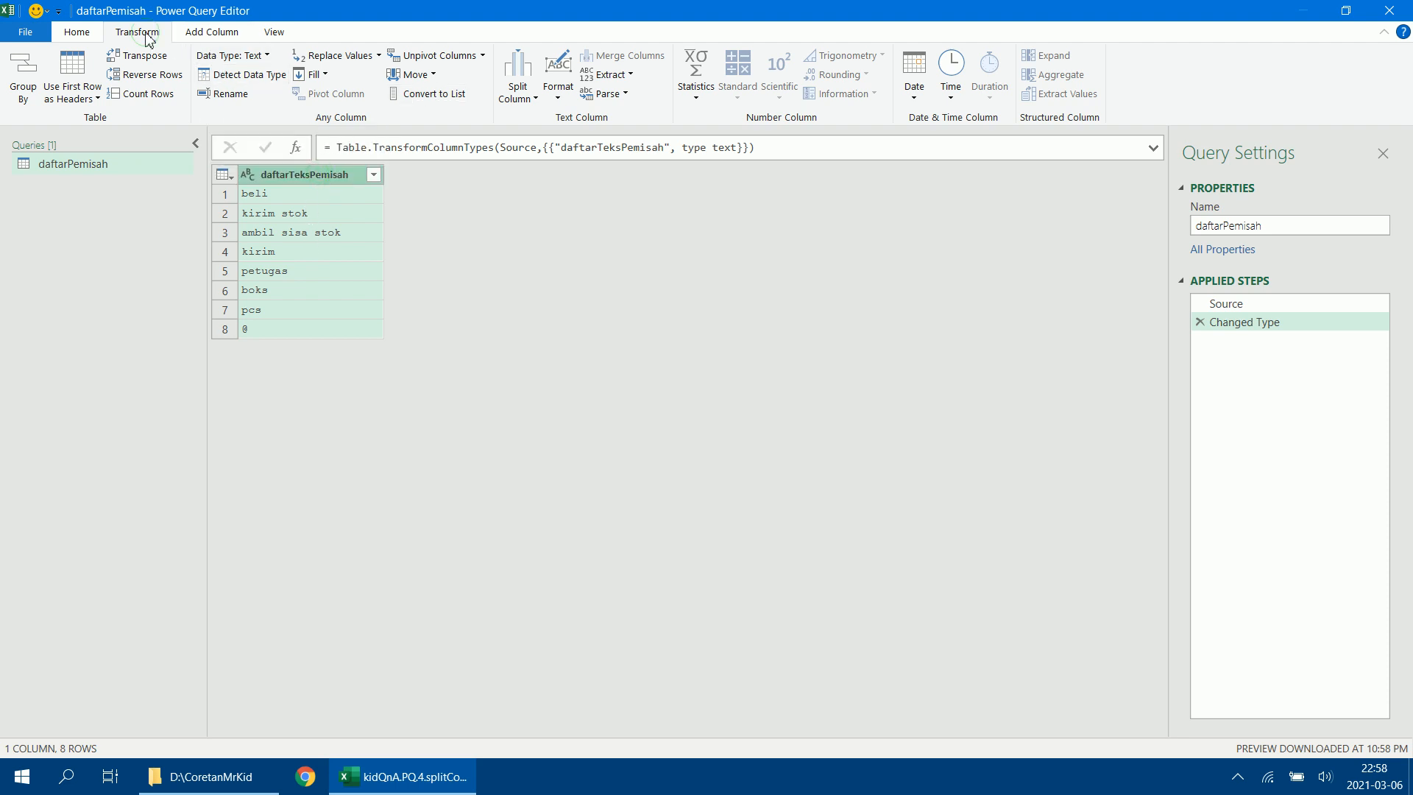
{"action": "left_click", "coordinate": [424, 93]}
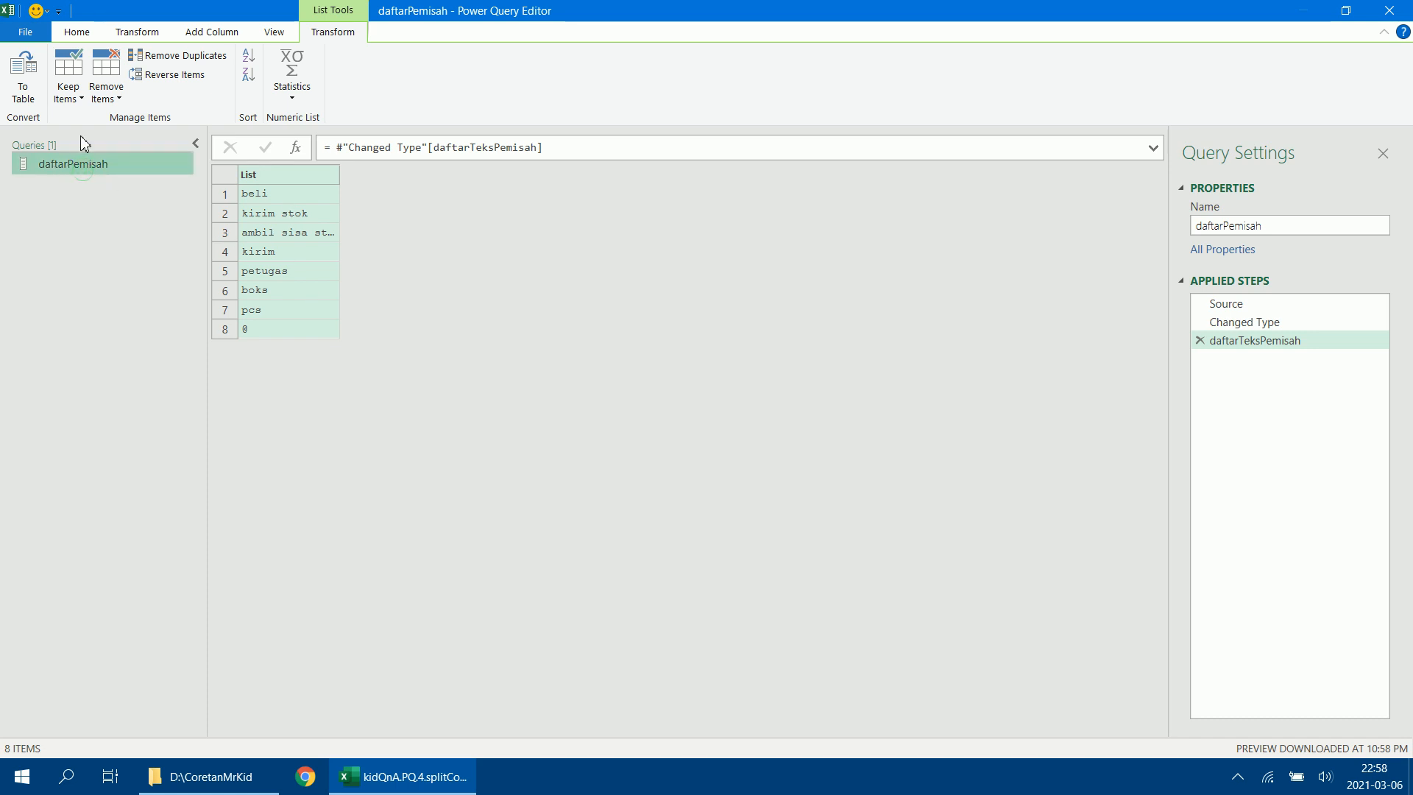
Close the editor and load the daftarPemisah query to the workbook as Only Create Connection.
{"action": "left_click", "coordinate": [78, 33]}
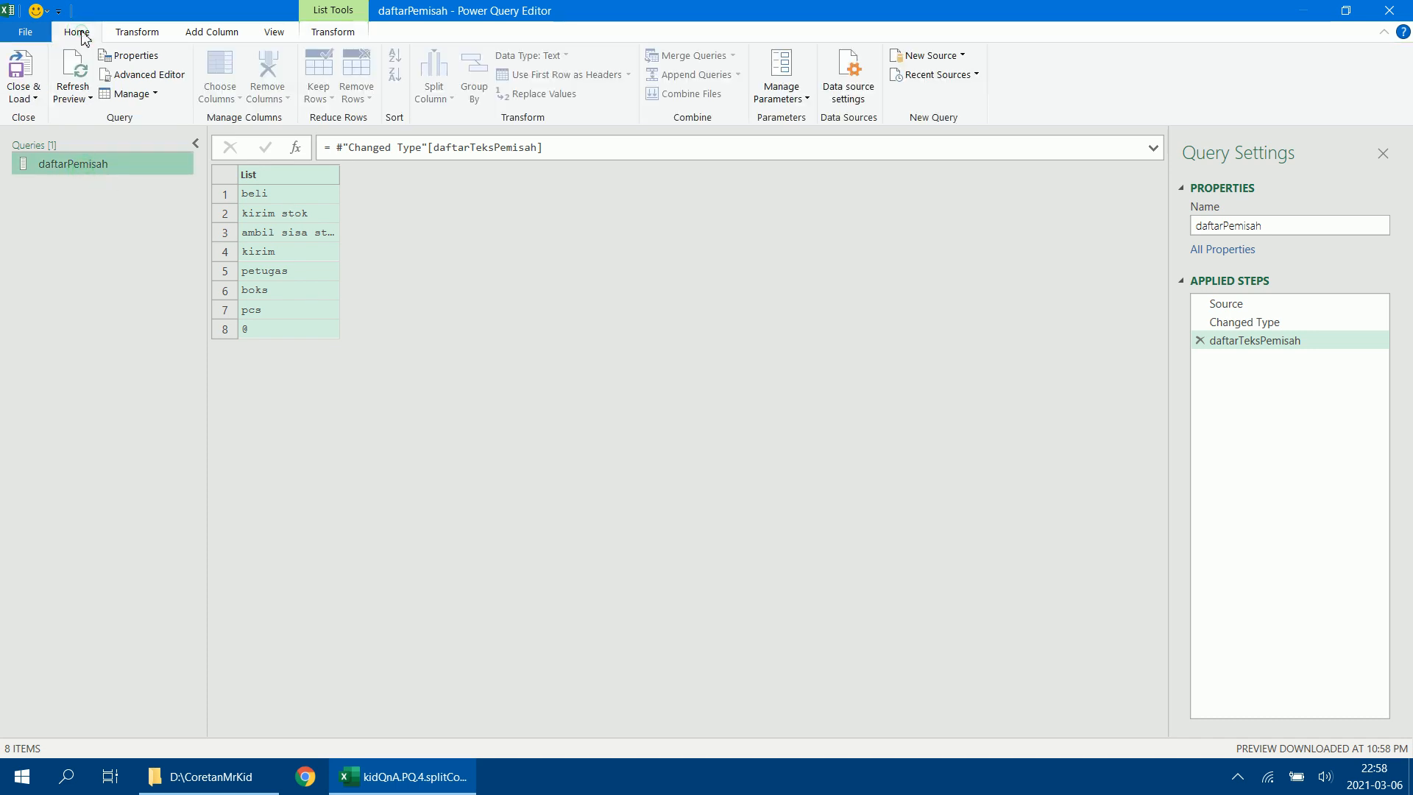
{"action": "left_click", "coordinate": [34, 99]}
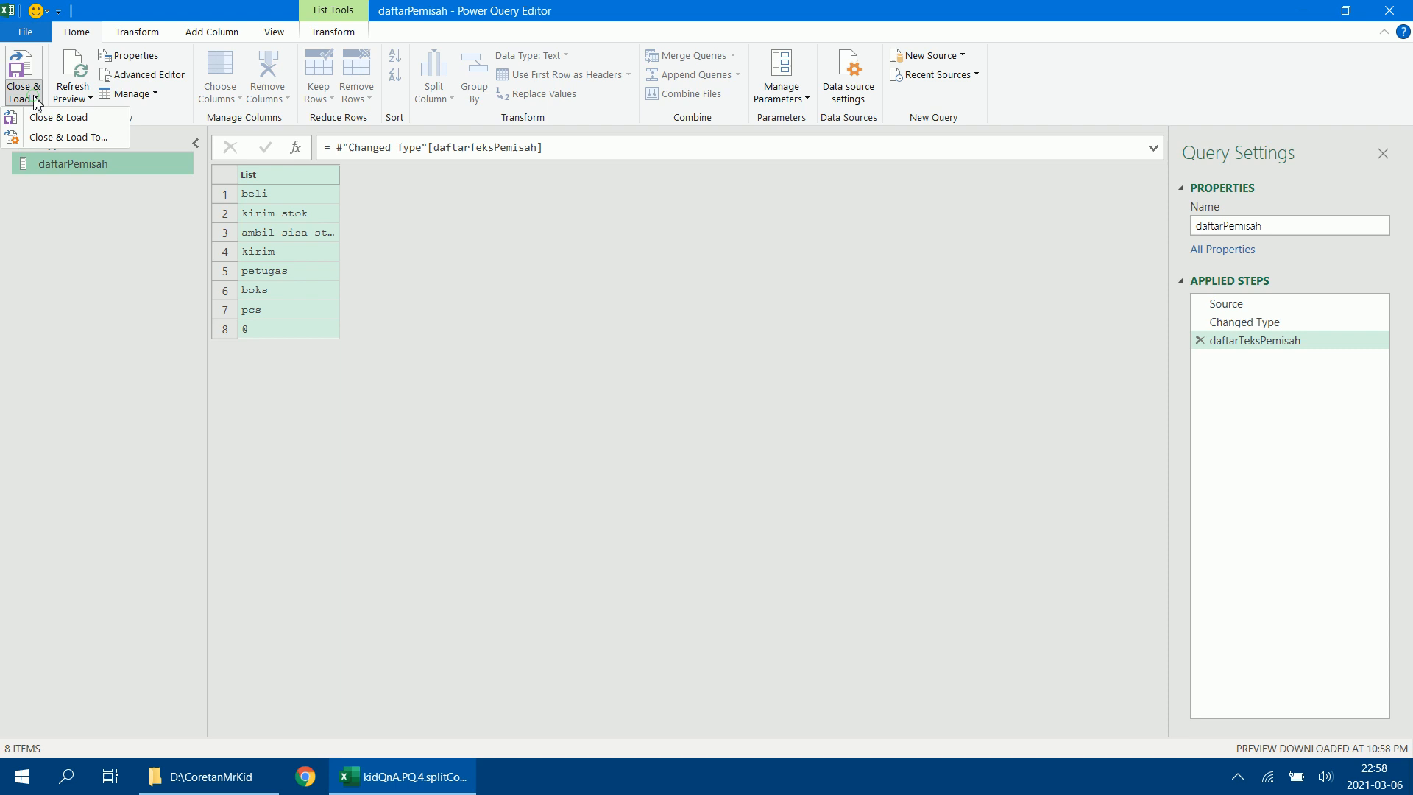
{"action": "left_click", "coordinate": [55, 140]}
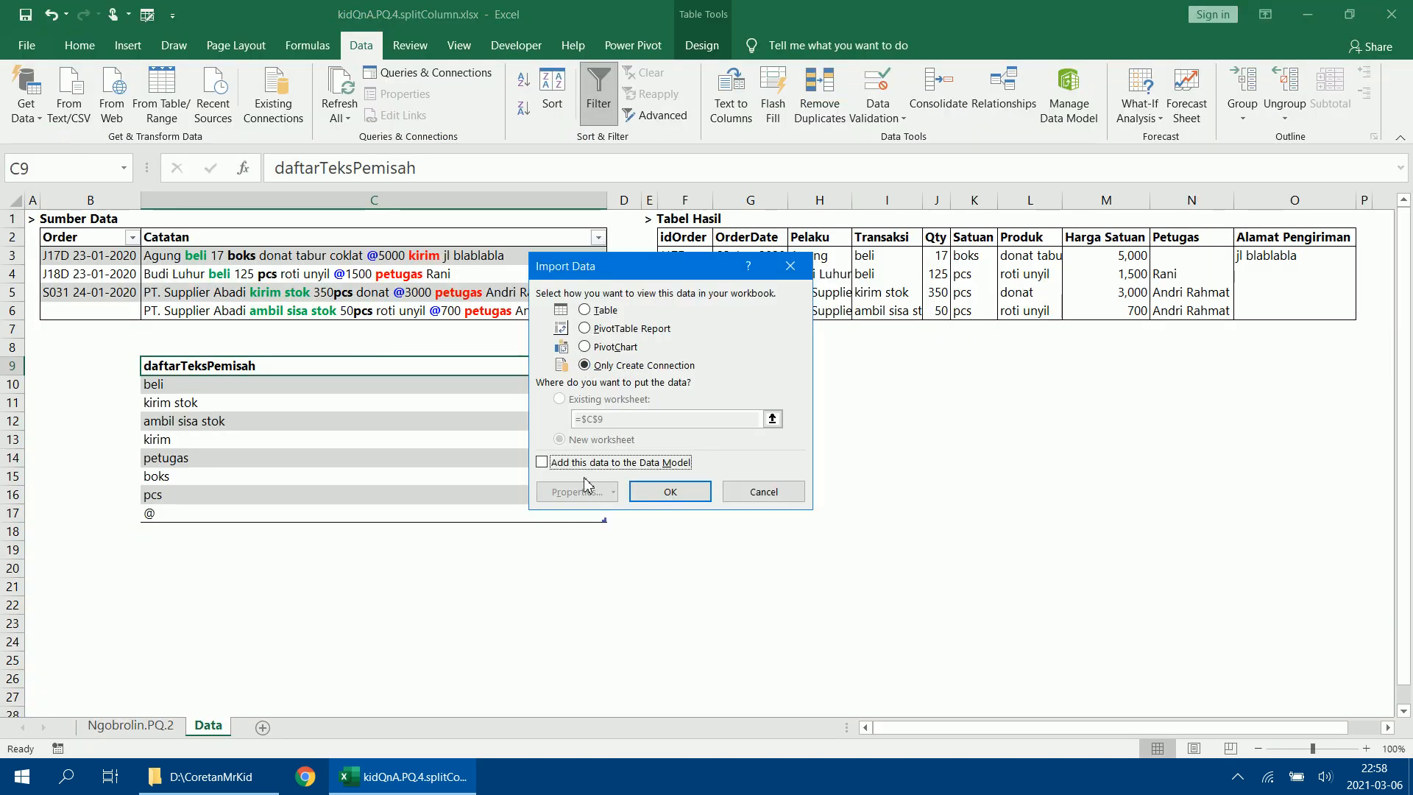
{"action": "left_click", "coordinate": [670, 492]}
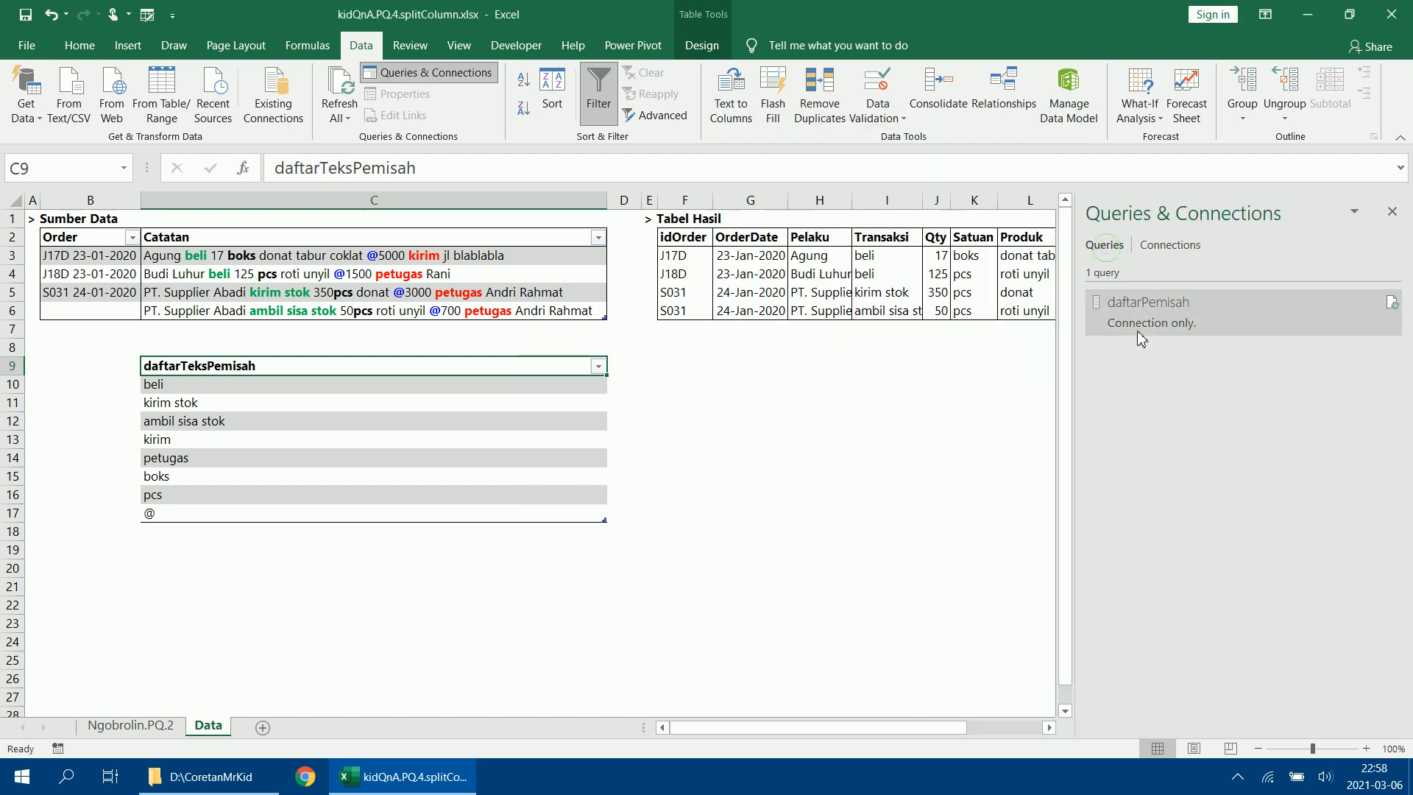
Load the dataOrder table into the Power Query Editor as a new query, with the query list expanded.
{"action": "left_click", "coordinate": [225, 253]}
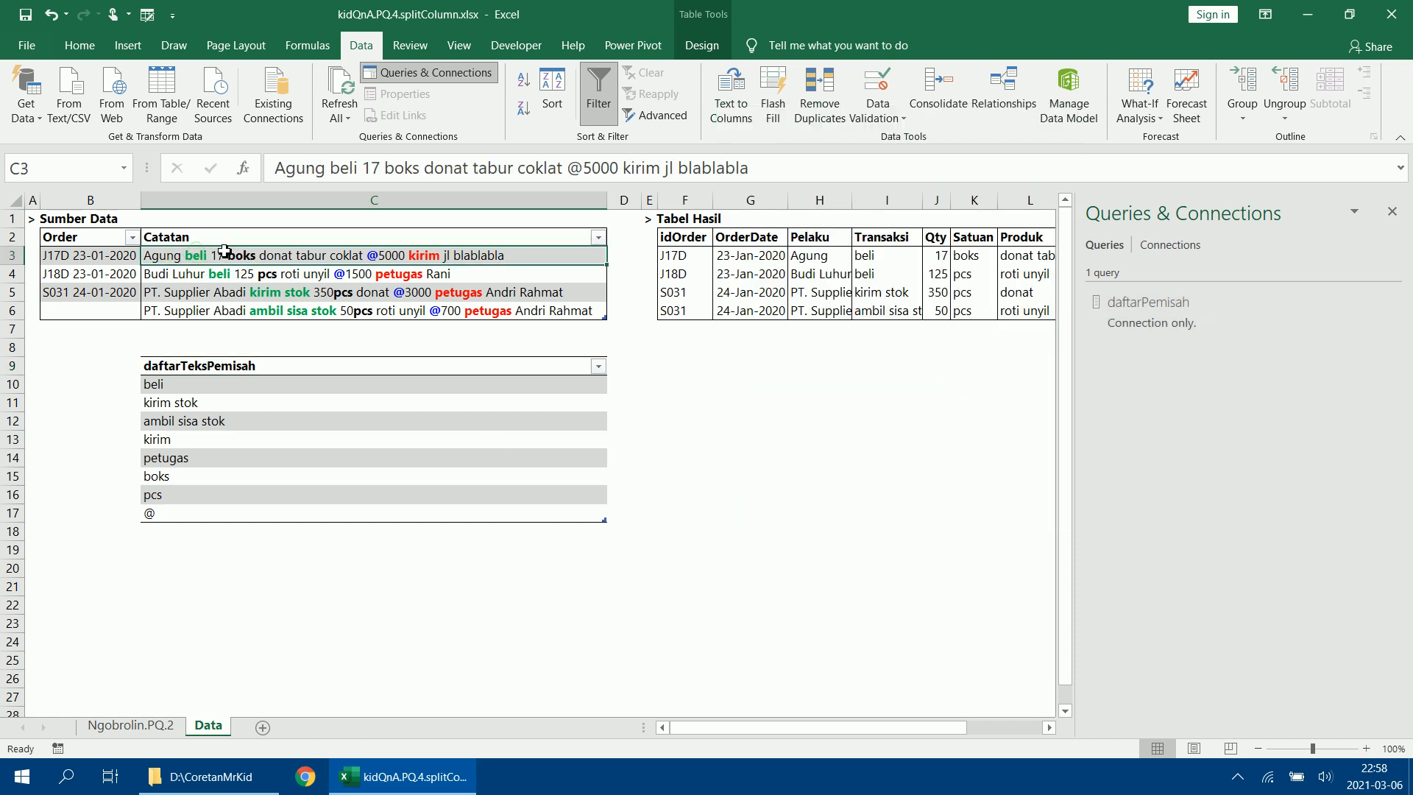
{"action": "left_click", "coordinate": [231, 289]}
{"action": "left_click", "coordinate": [165, 103]}
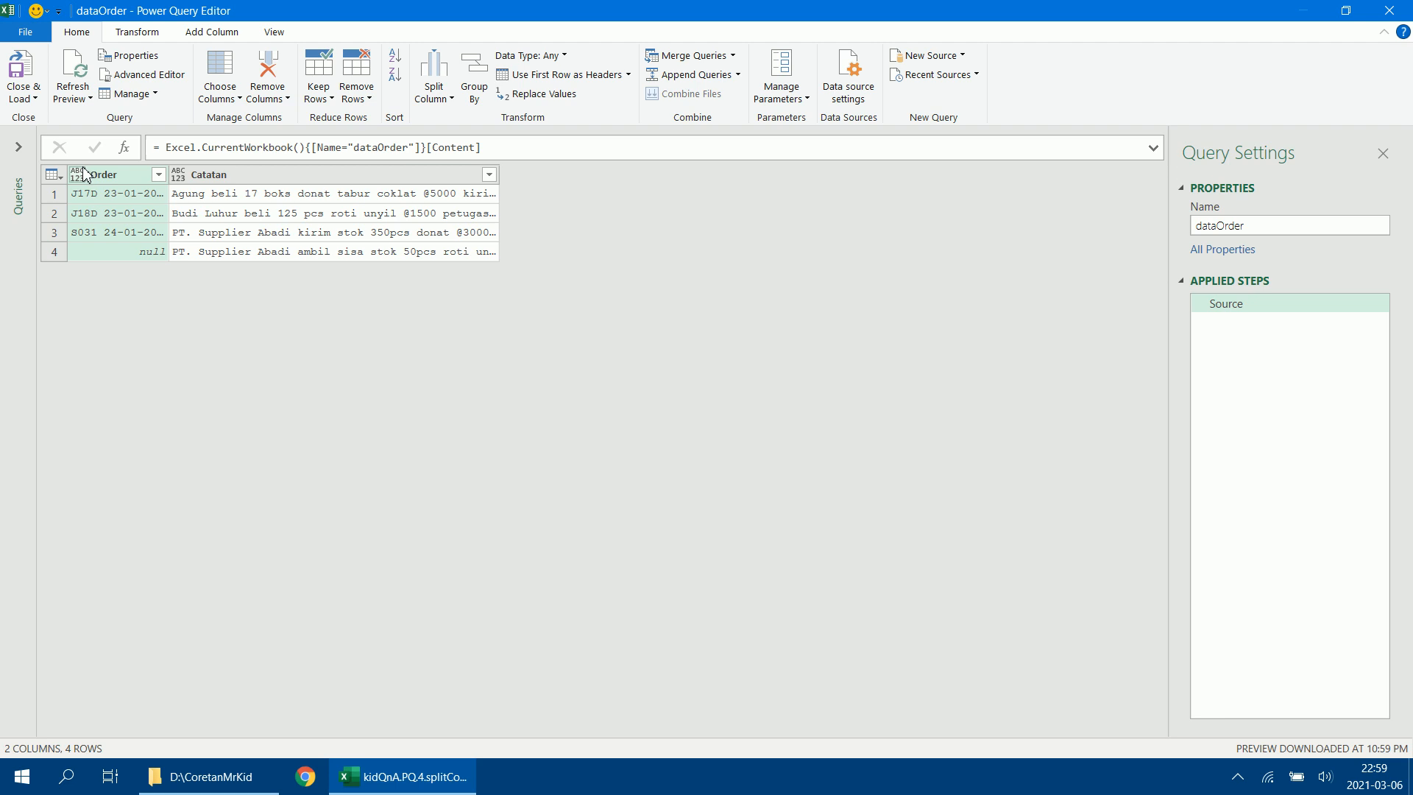
{"action": "left_click", "coordinate": [20, 147]}
{"action": "left_click", "coordinate": [48, 187]}
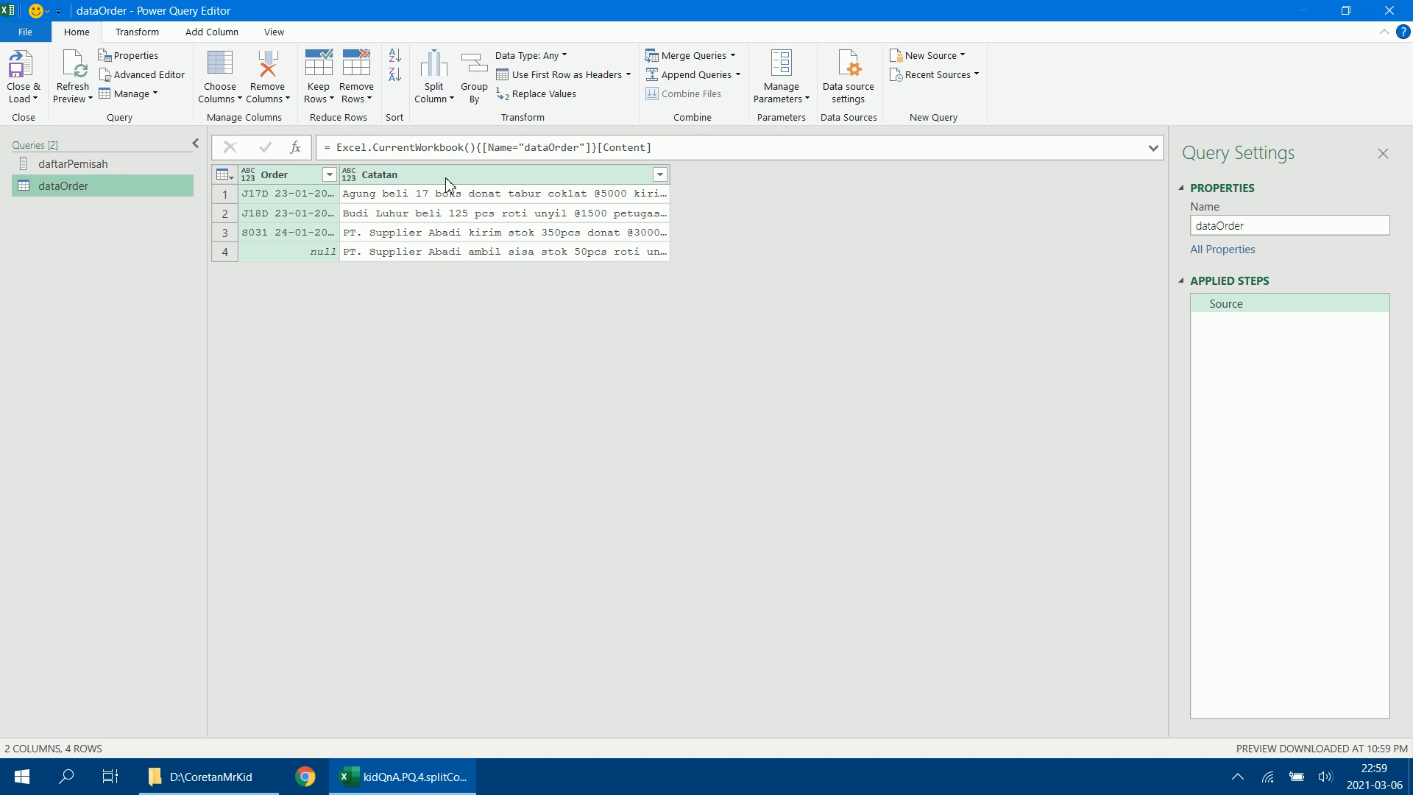
Set the data type of both the Order and Catatan columns to Text.
{"action": "left_click", "coordinate": [313, 179]}
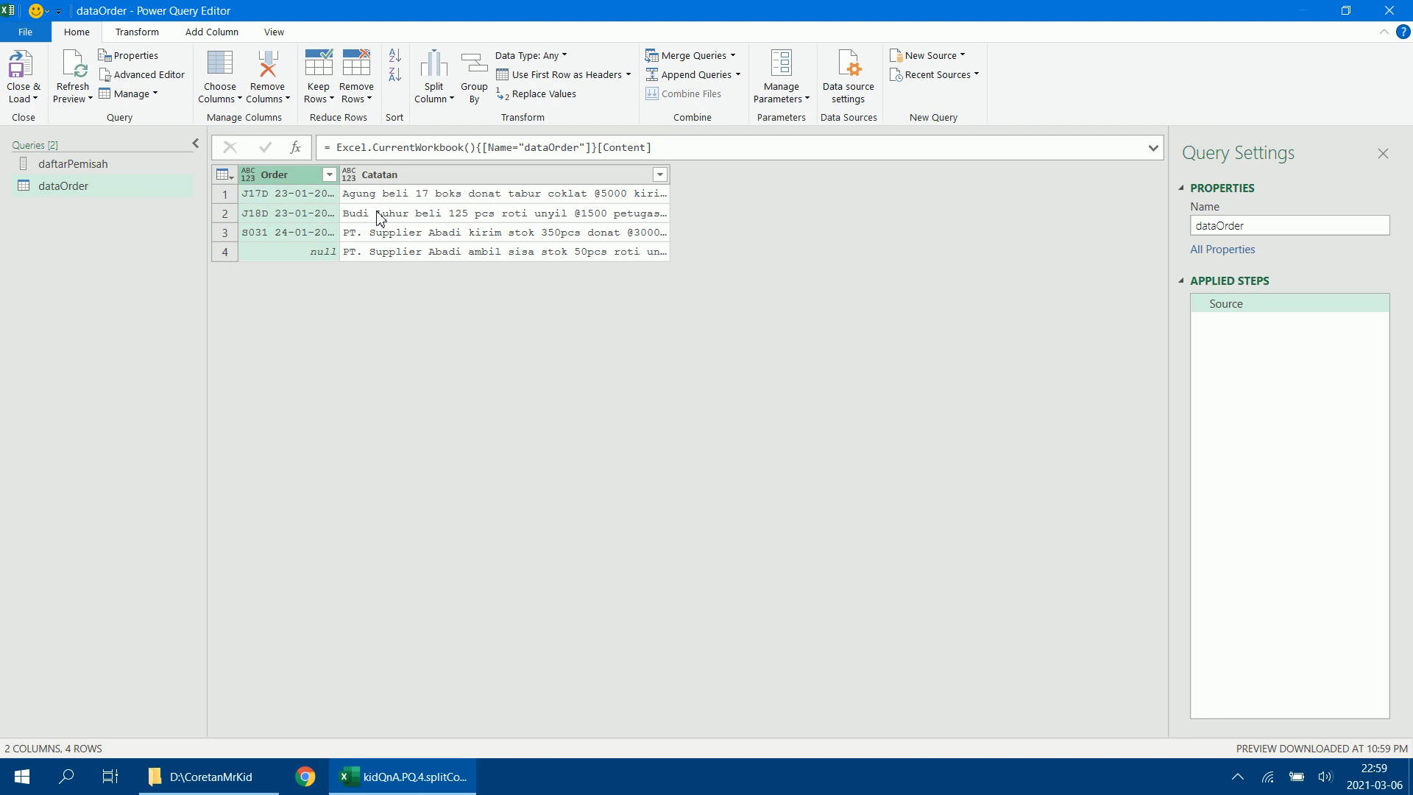
{"action": "left_click", "coordinate": [378, 219], "text": "ctrl"}
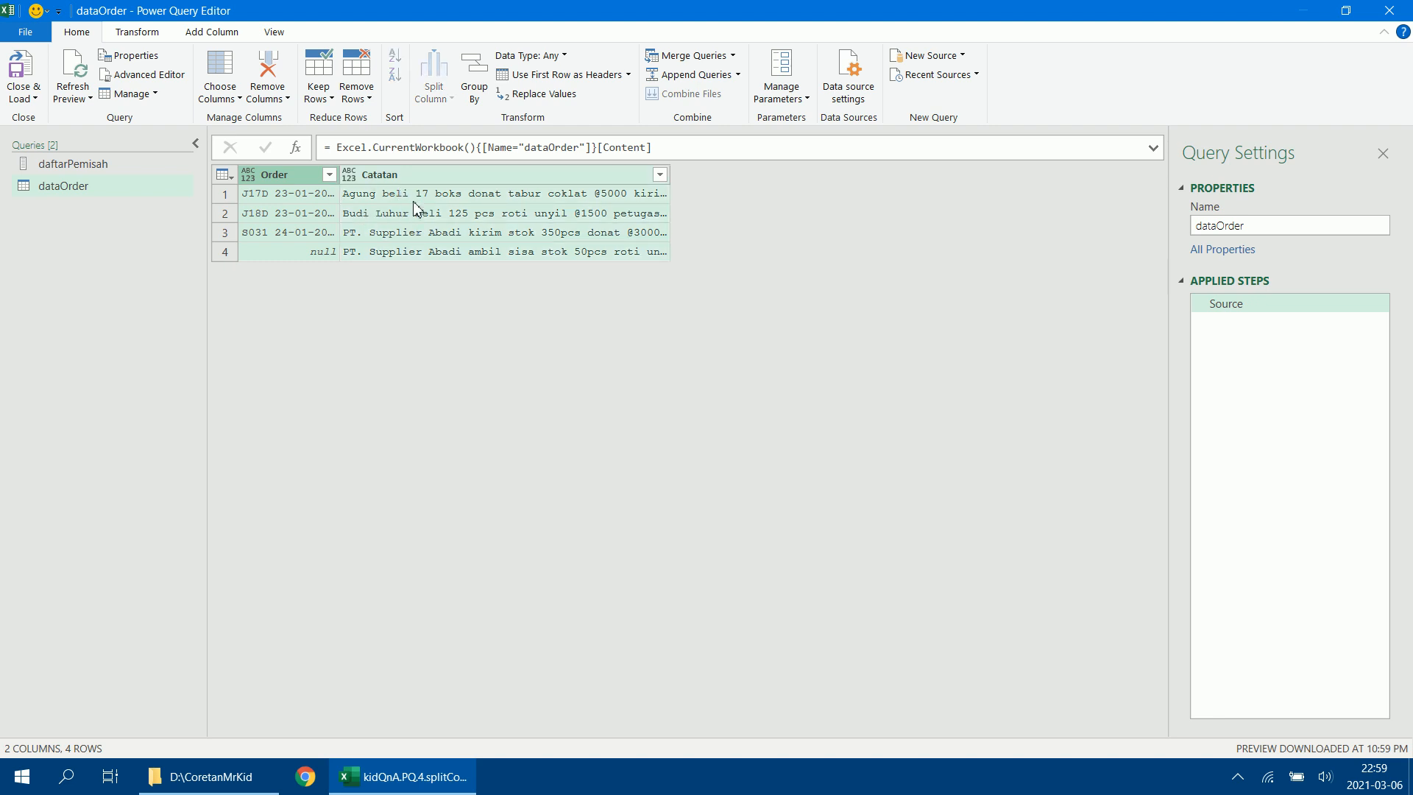
{"action": "left_click", "coordinate": [562, 55]}
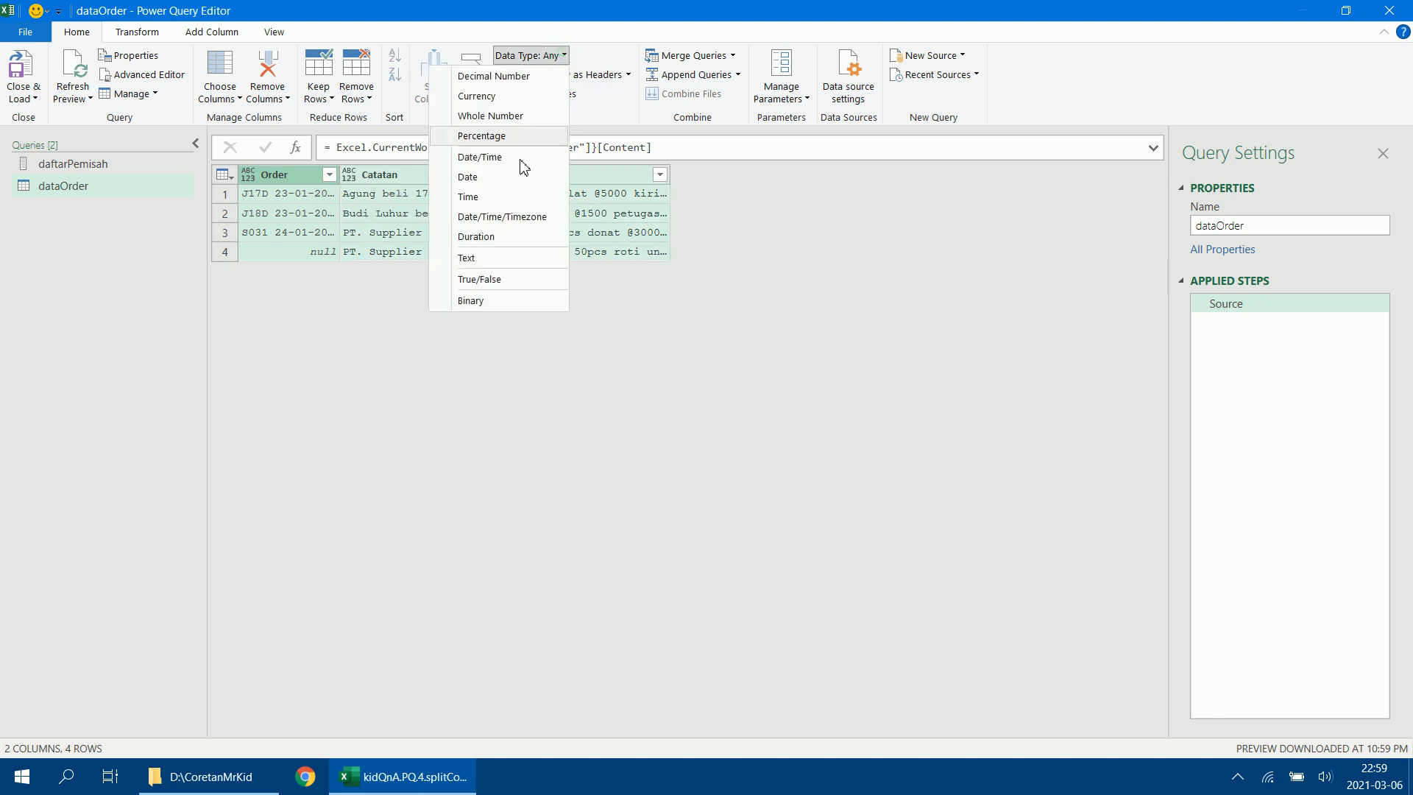
{"action": "left_click", "coordinate": [513, 259]}
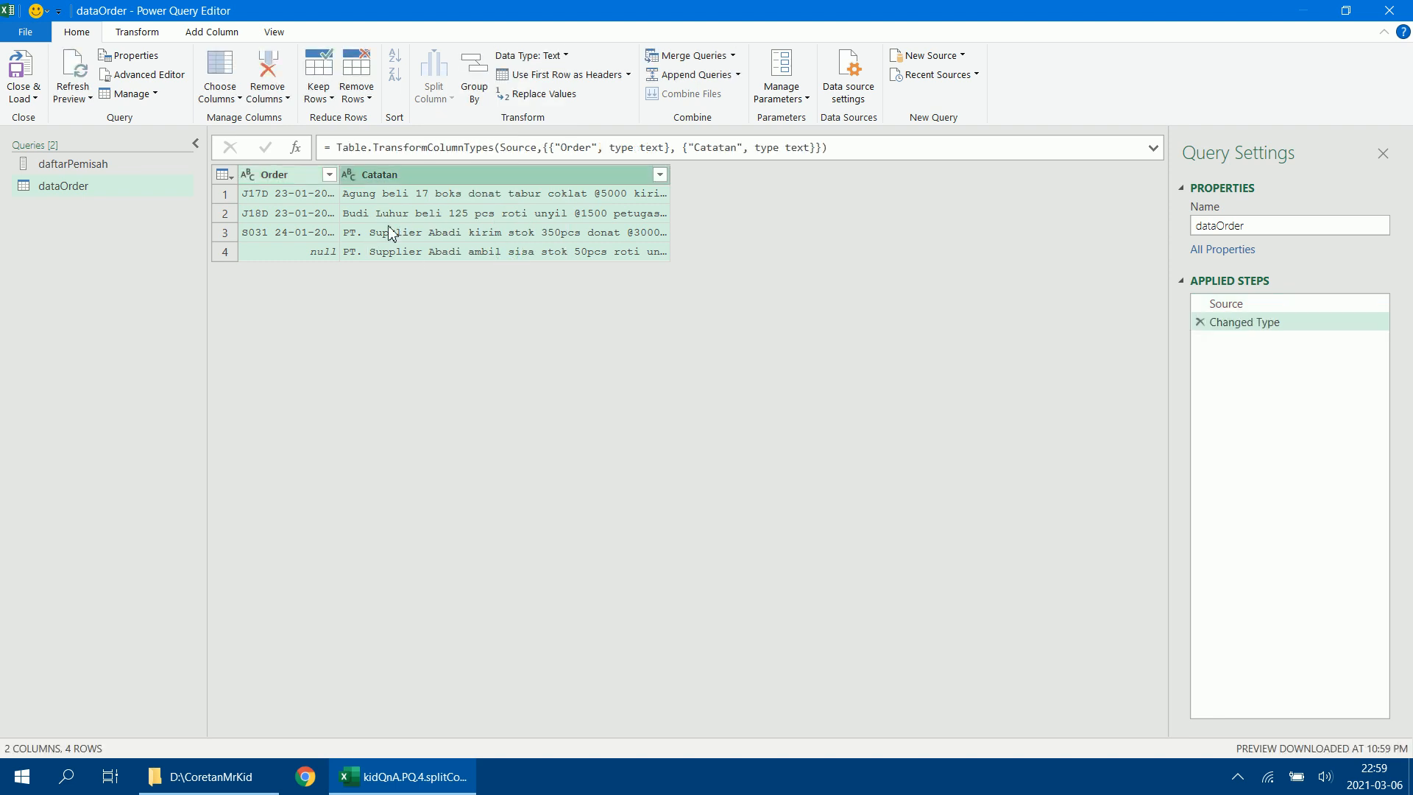
Fill down the Order column so its empty cell takes the value above it.
{"action": "left_click", "coordinate": [291, 174]}
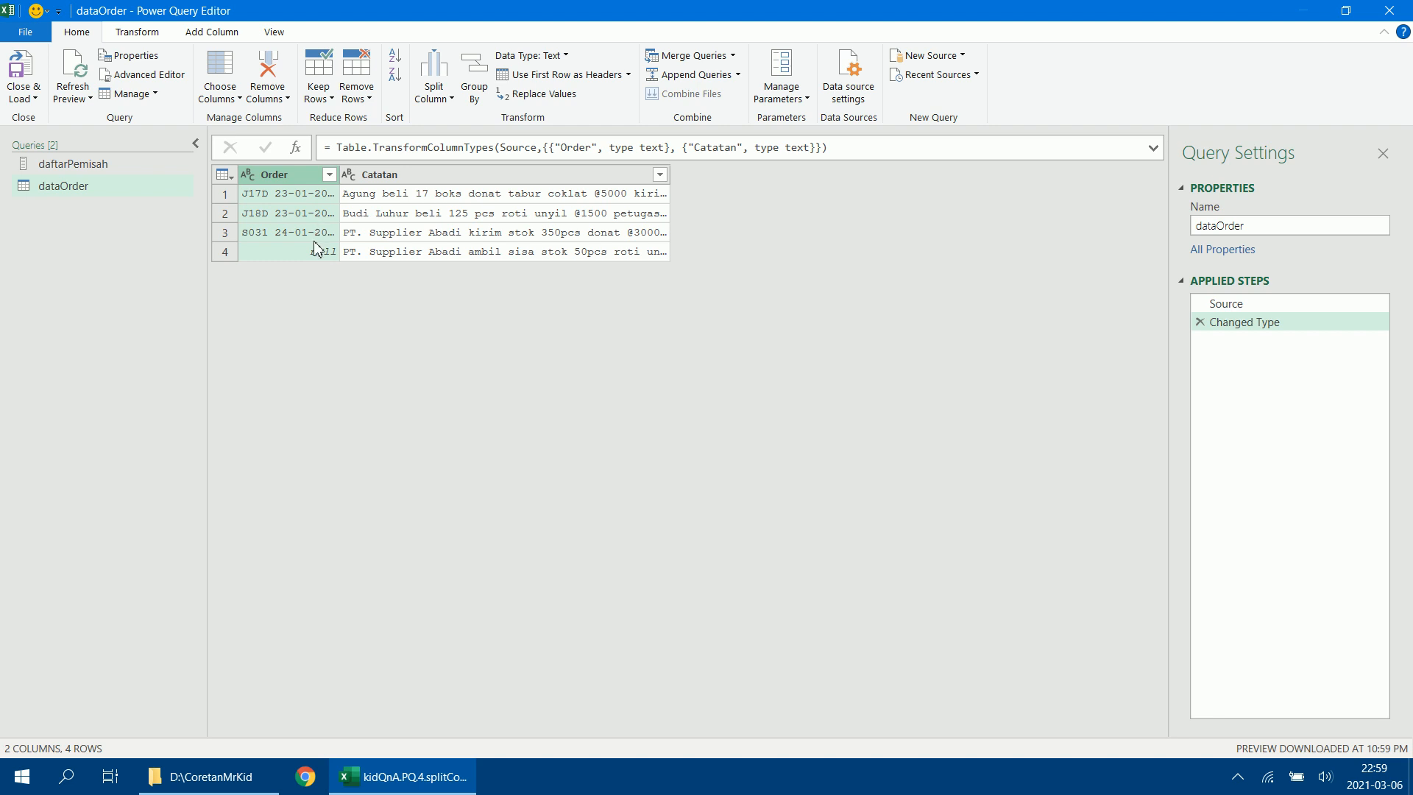
{"action": "left_click", "coordinate": [137, 32]}
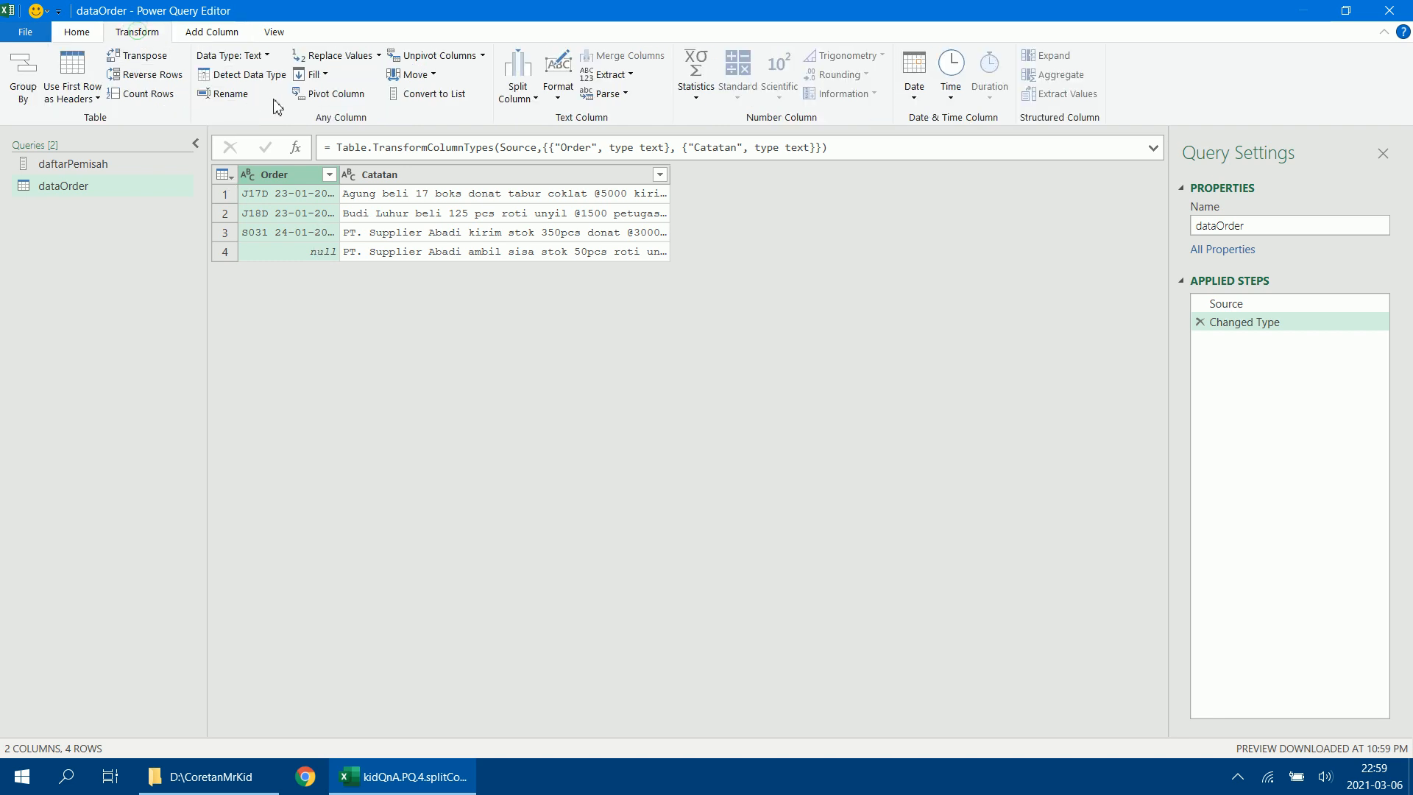
{"action": "left_click", "coordinate": [325, 75]}
{"action": "left_click", "coordinate": [312, 89]}
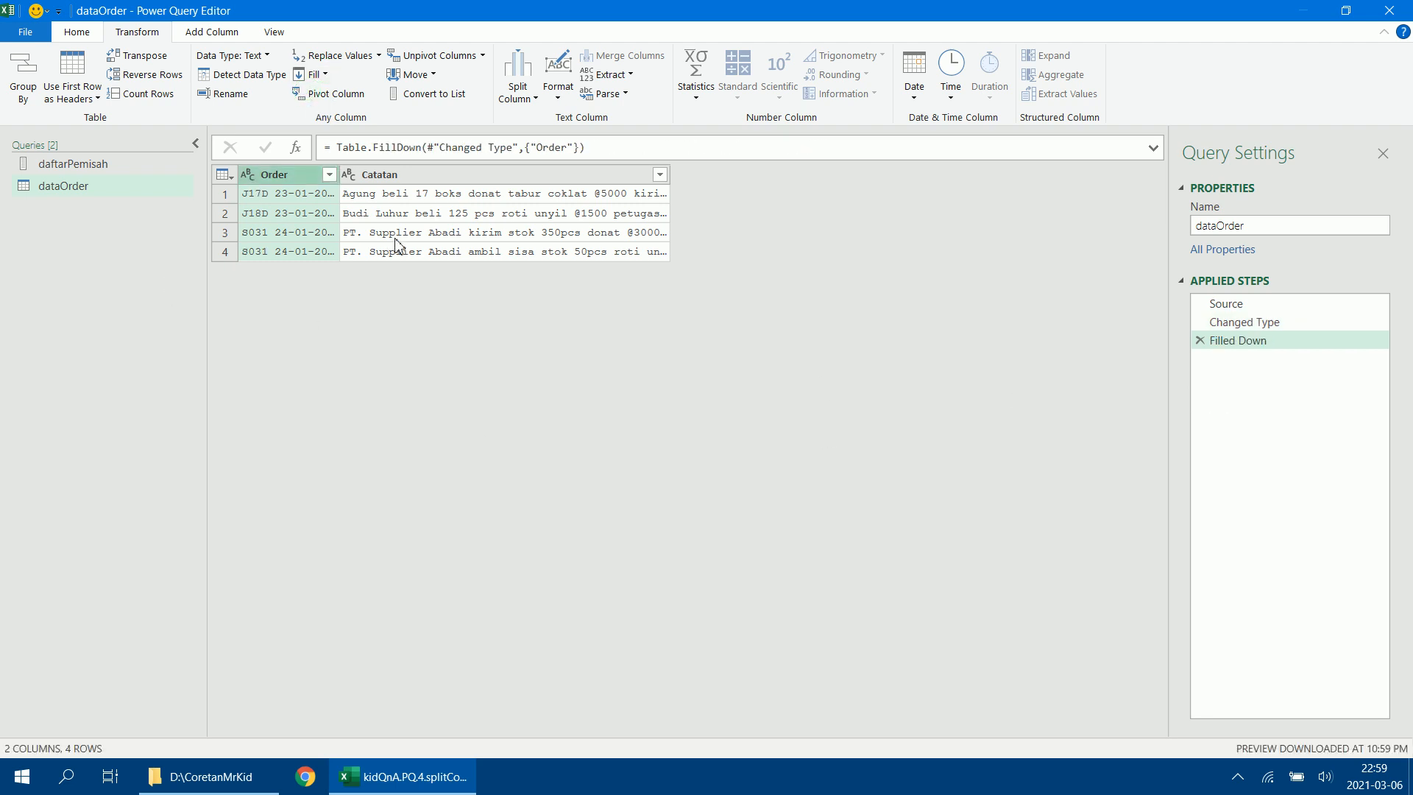
Widen the Order column and split it by the Space delimiter at each occurrence.
{"action": "left_click_drag", "start_coordinate": [341, 177], "coordinate": [412, 174]}
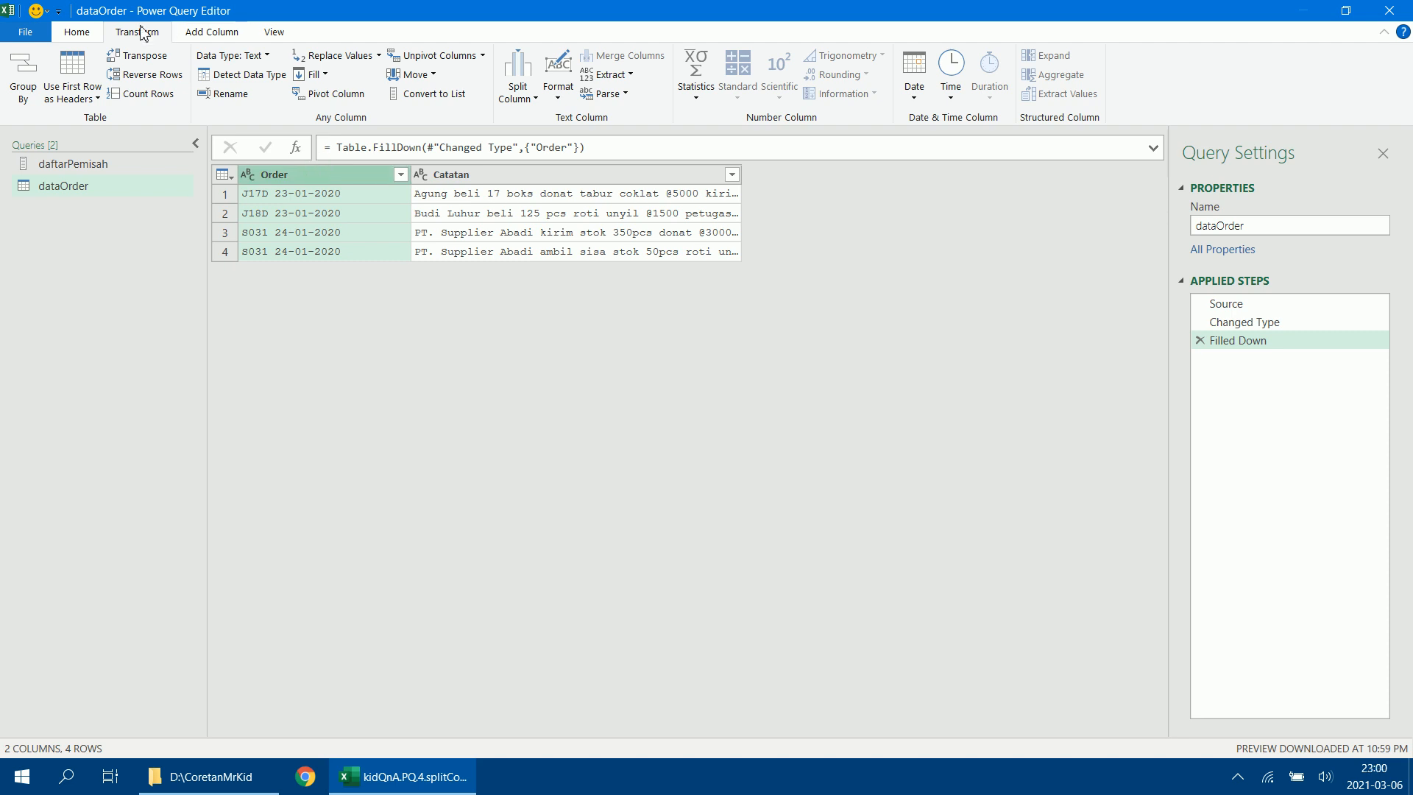
{"action": "left_click", "coordinate": [529, 105]}
{"action": "left_click", "coordinate": [463, 112]}
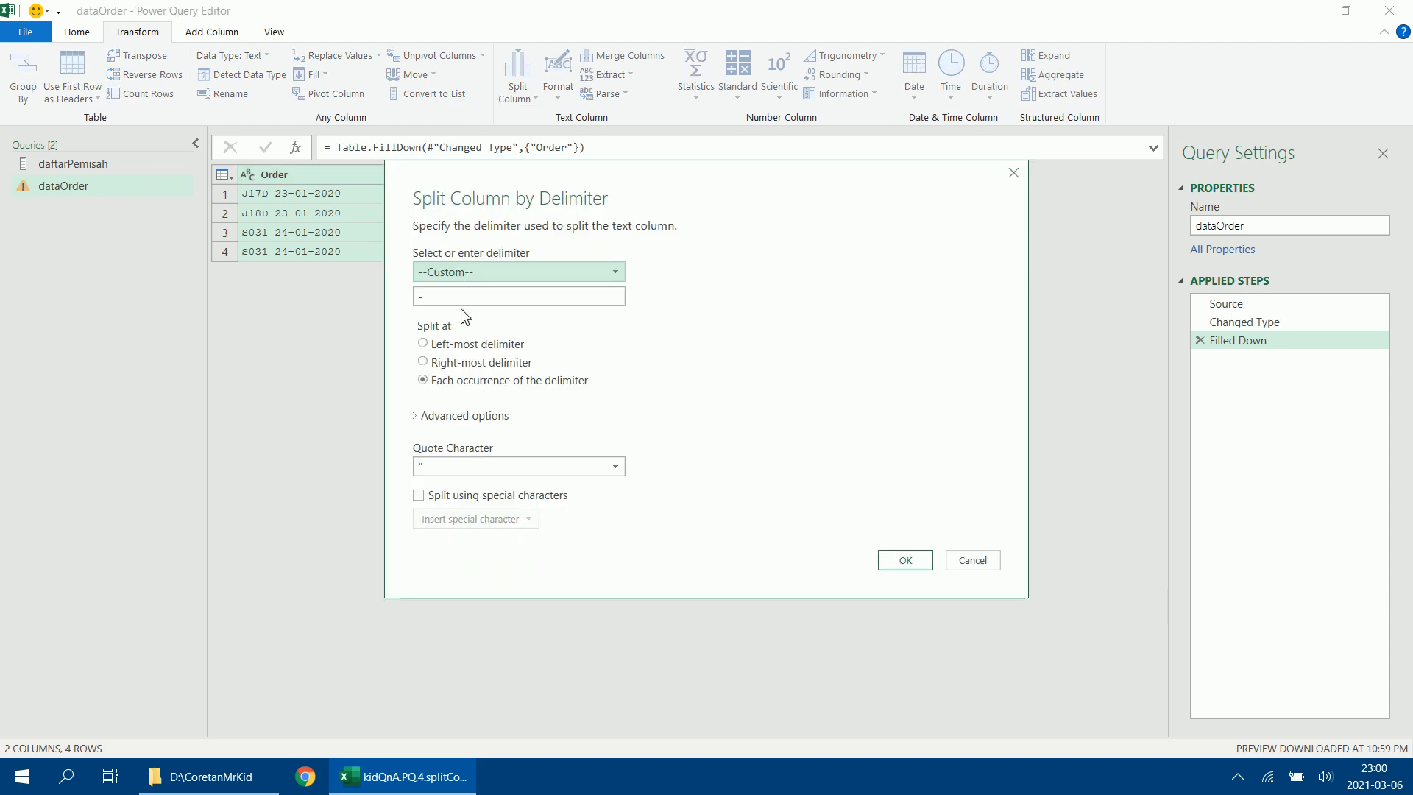
{"action": "left_click", "coordinate": [486, 274]}
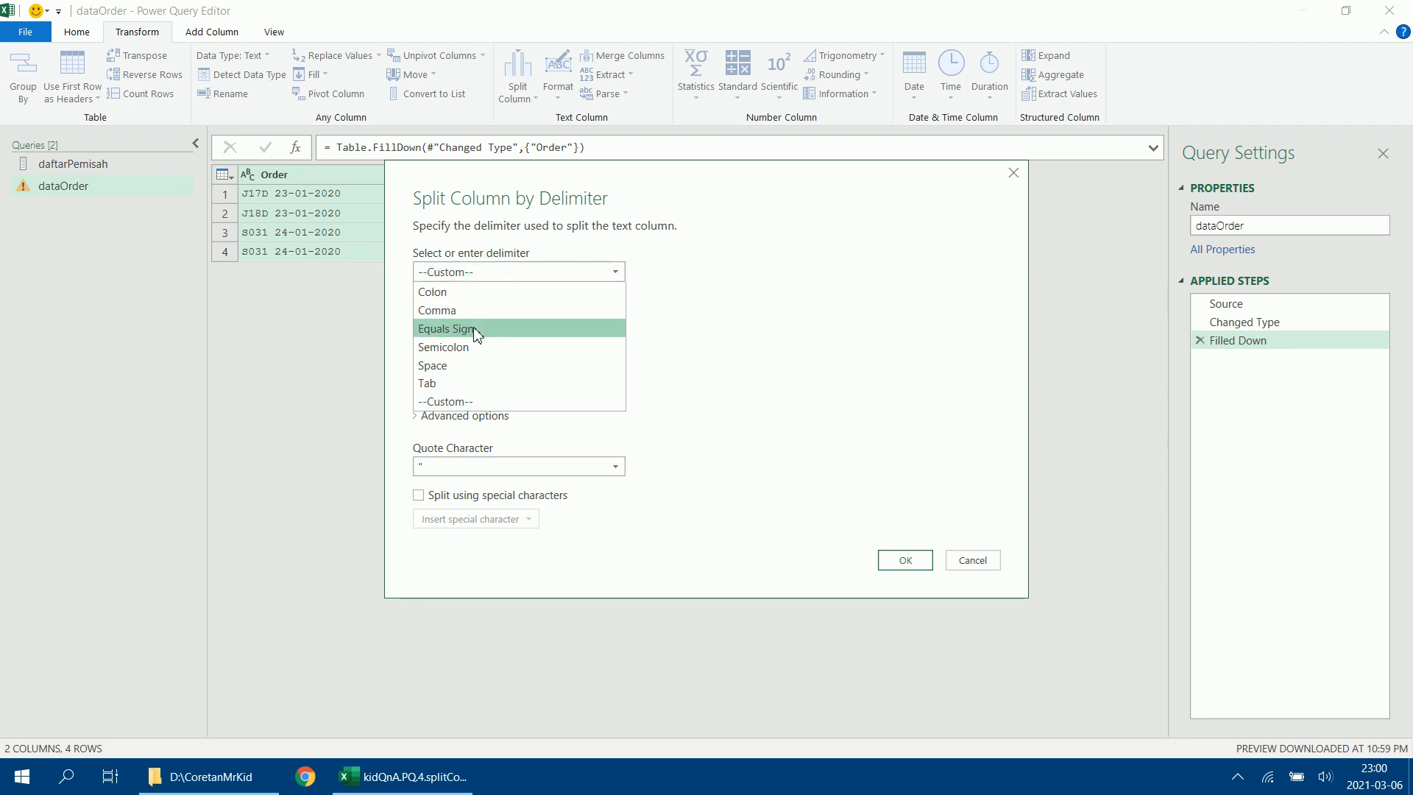
{"action": "left_click", "coordinate": [471, 366]}
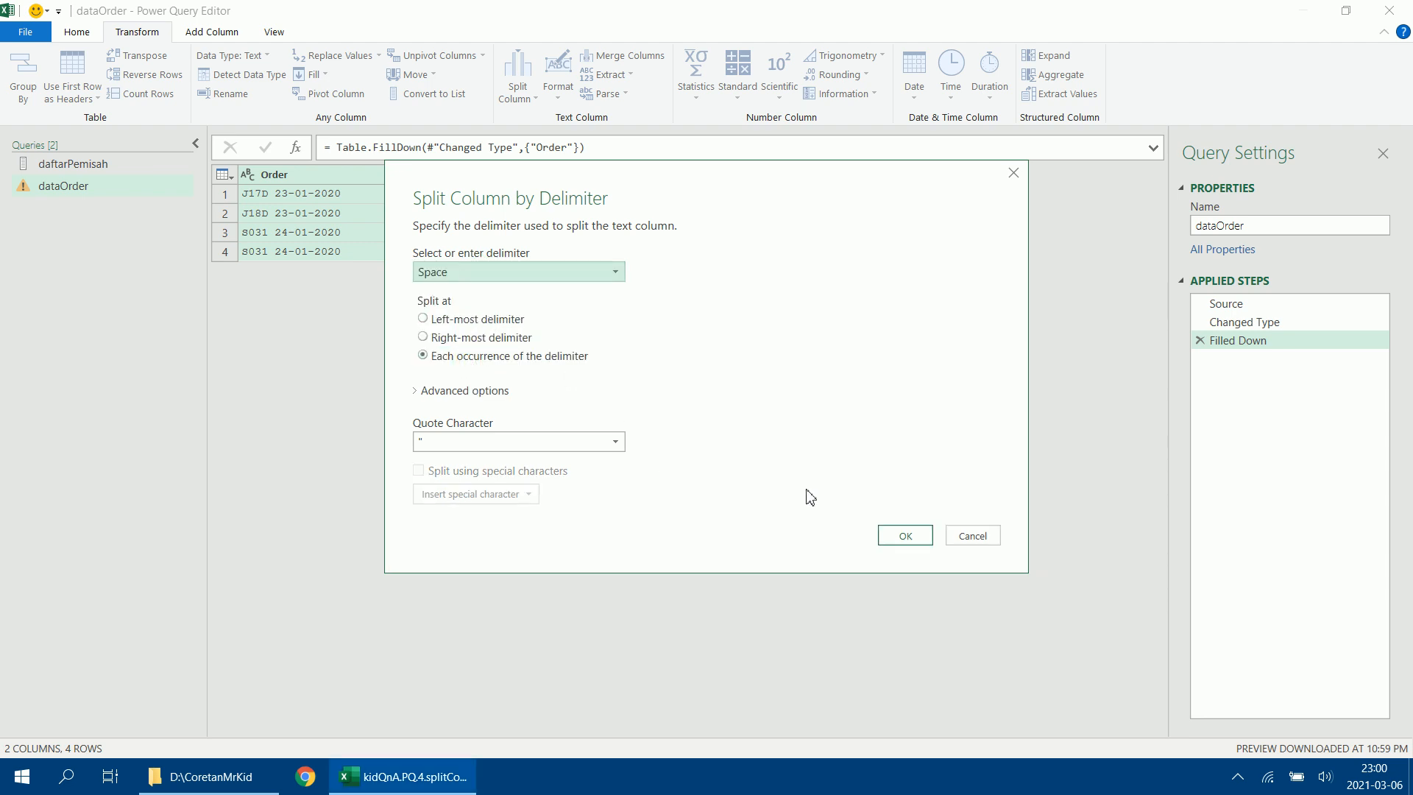
{"action": "left_click", "coordinate": [905, 535]}
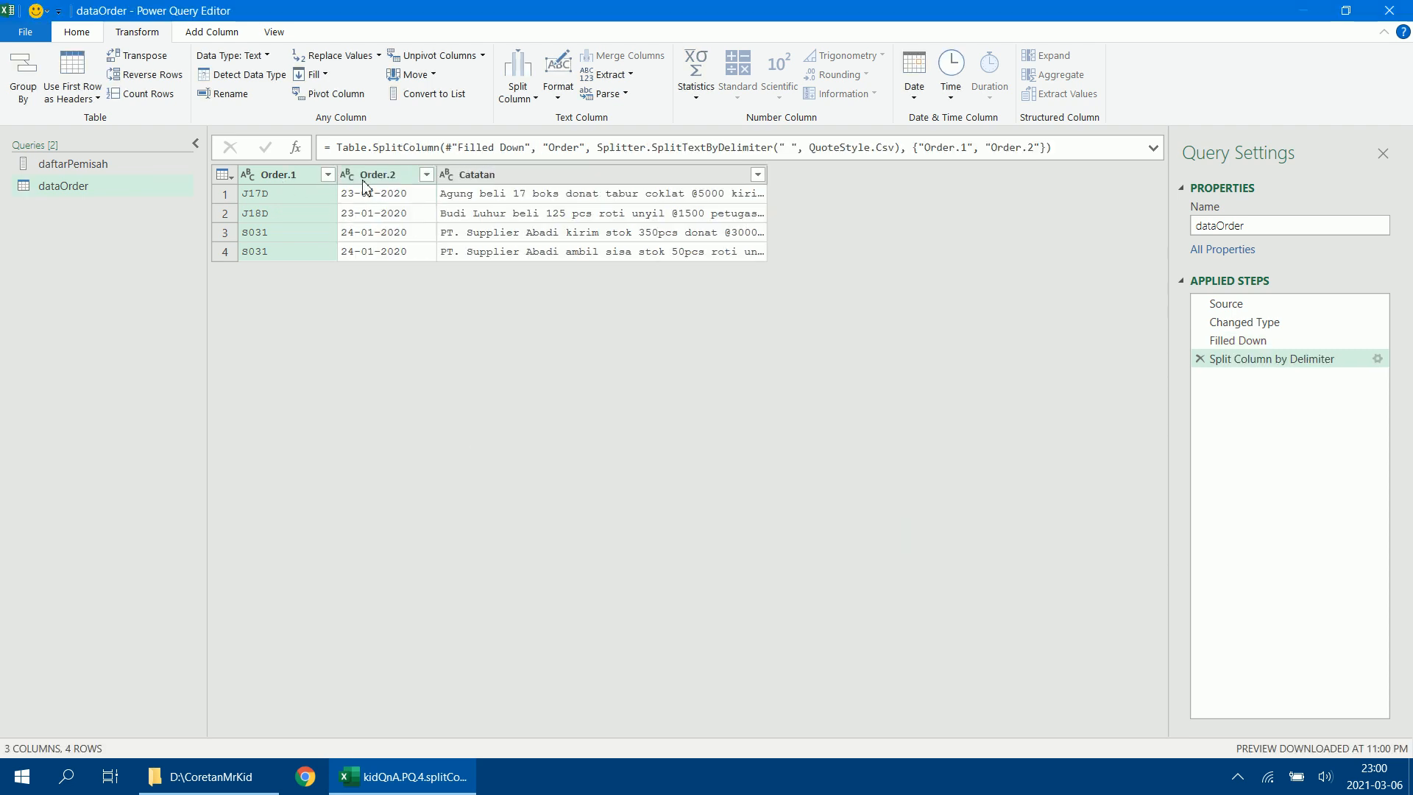
Edit the split step's formula so the two resulting columns are named idOrder and OrderDate.
{"action": "left_click", "coordinate": [1153, 149]}
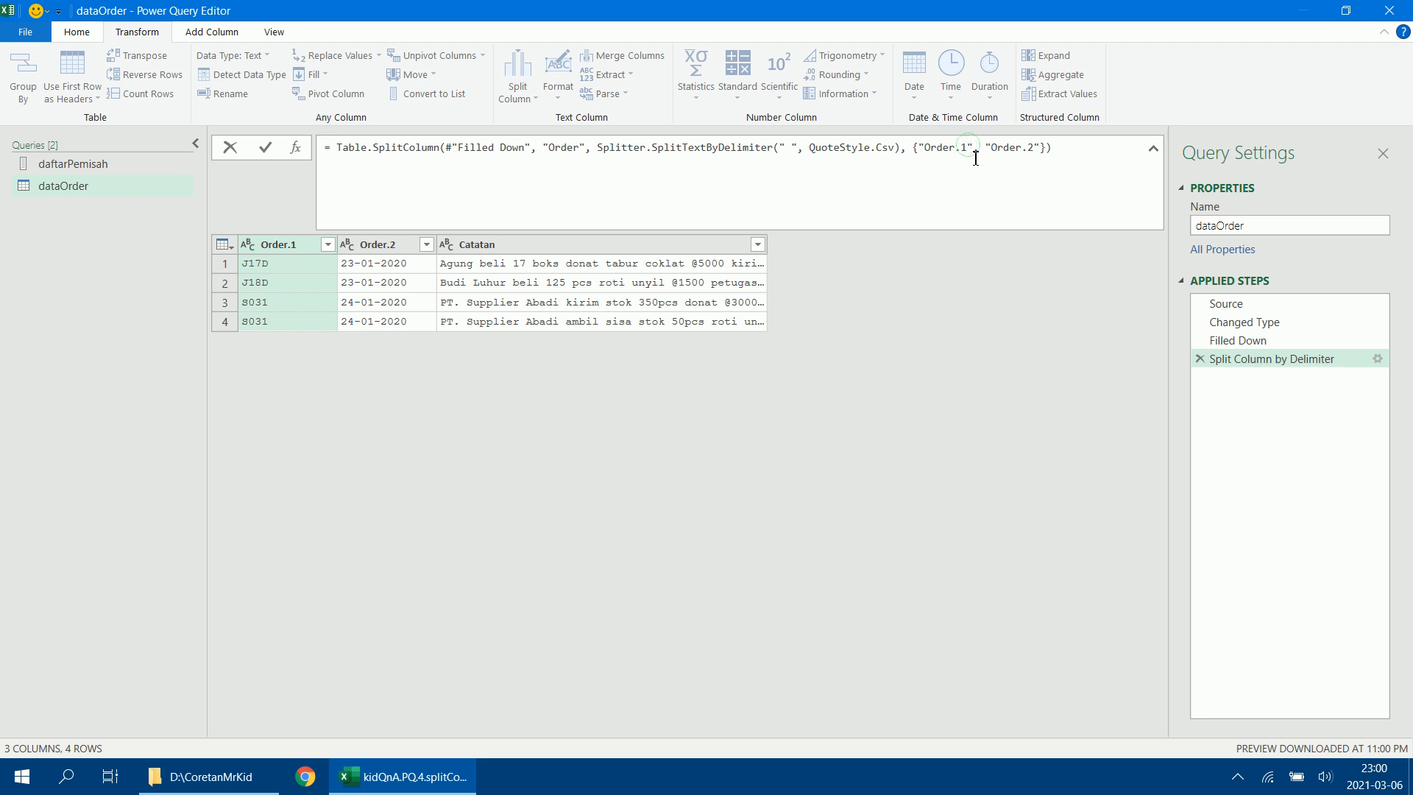
{"action": "key", "text": "BackSpace"}
{"action": "key", "text": "BackSpace"}
{"action": "key", "text": "BackSpace"}
{"action": "key", "text": "BackSpace"}
{"action": "key", "text": "BackSpace"}
{"action": "key", "text": "BackSpace"}
{"action": "key", "text": "BackSpace"}
{"action": "type", "text": "idOrder"}
{"action": "left_click", "coordinate": [1037, 148]}
{"action": "key", "text": "BackSpace"}
{"action": "key", "text": "BackSpace"}
{"action": "key", "text": "Return"}
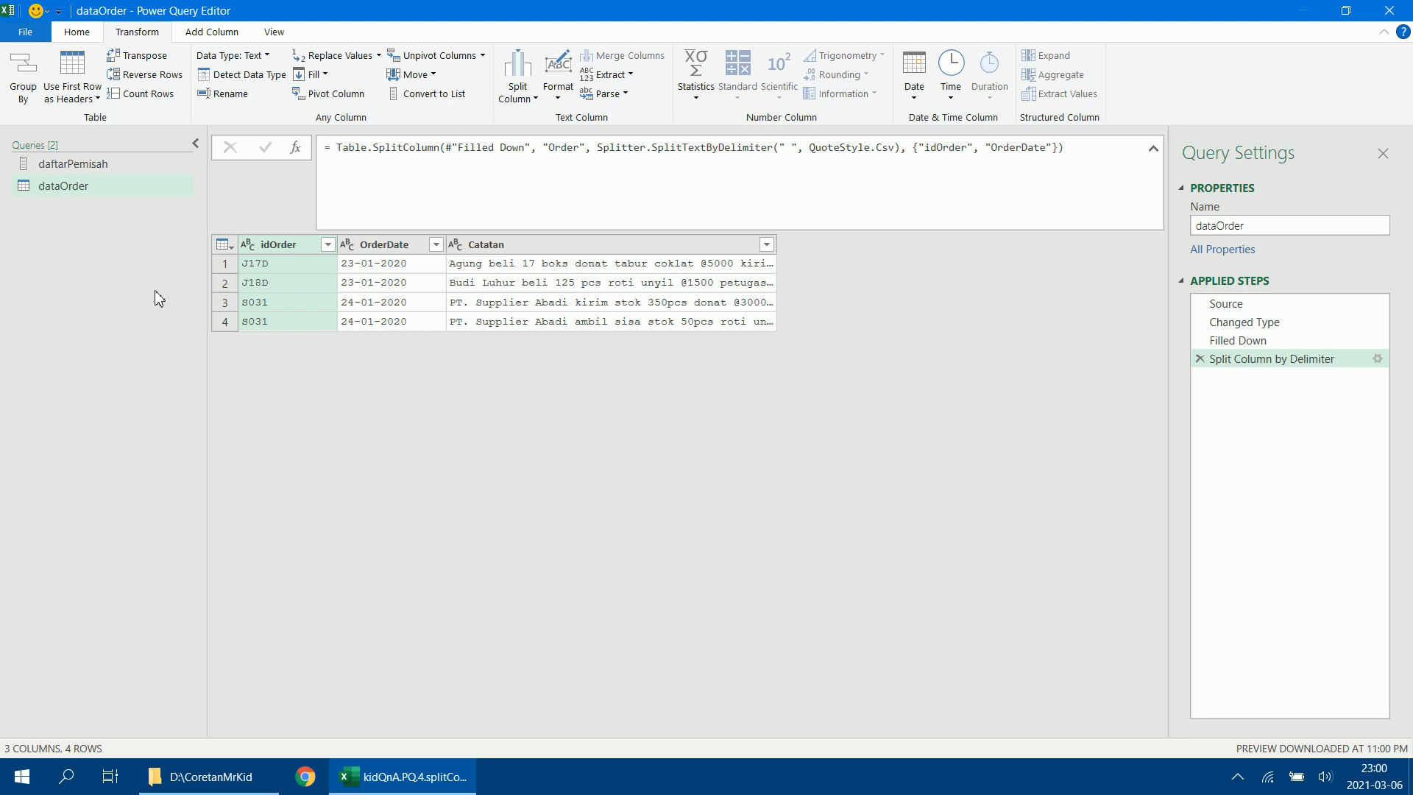
Change the OrderDate column's type using locale, with data type Date and locale Indonesian (Indonesia).
{"action": "left_click", "coordinate": [385, 245]}
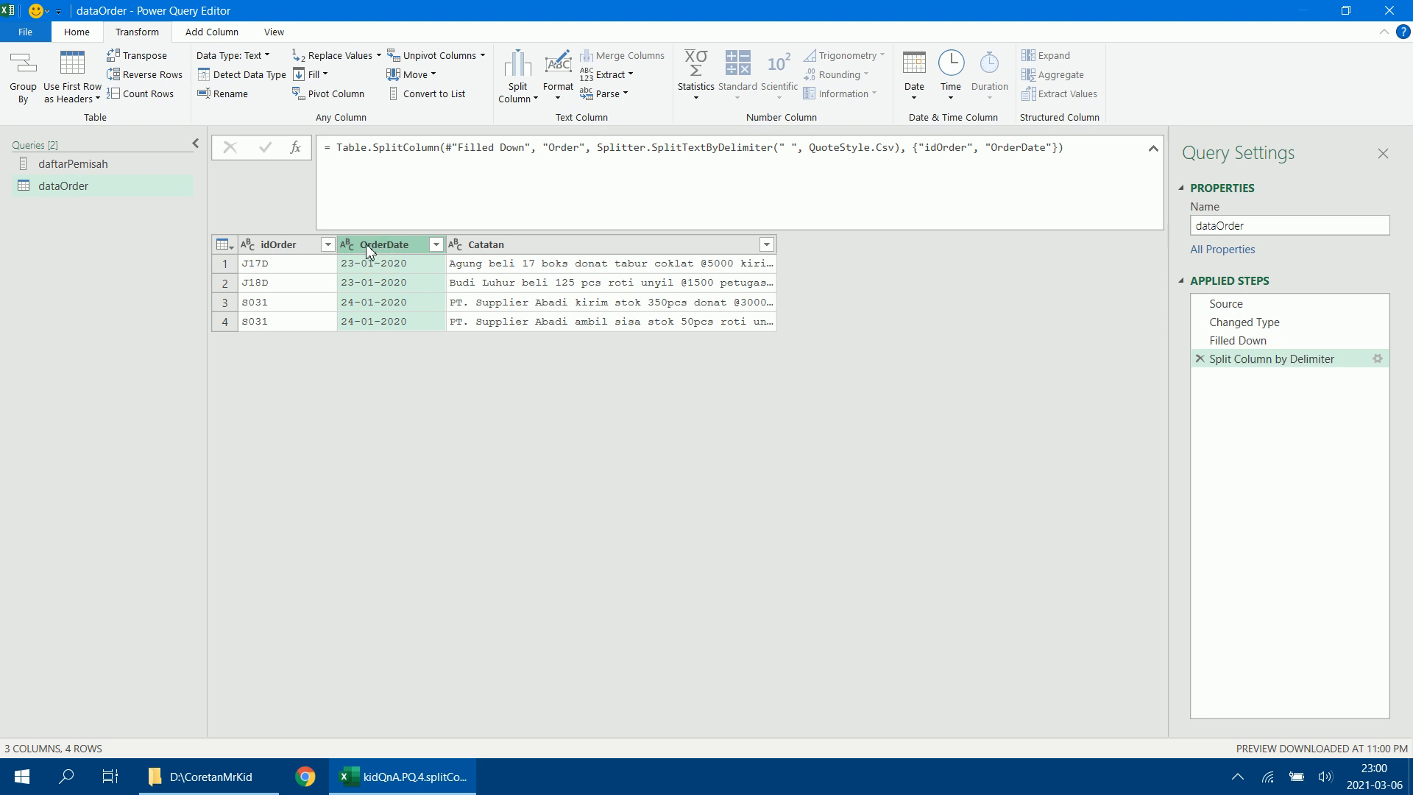
{"action": "right_click", "coordinate": [368, 248]}
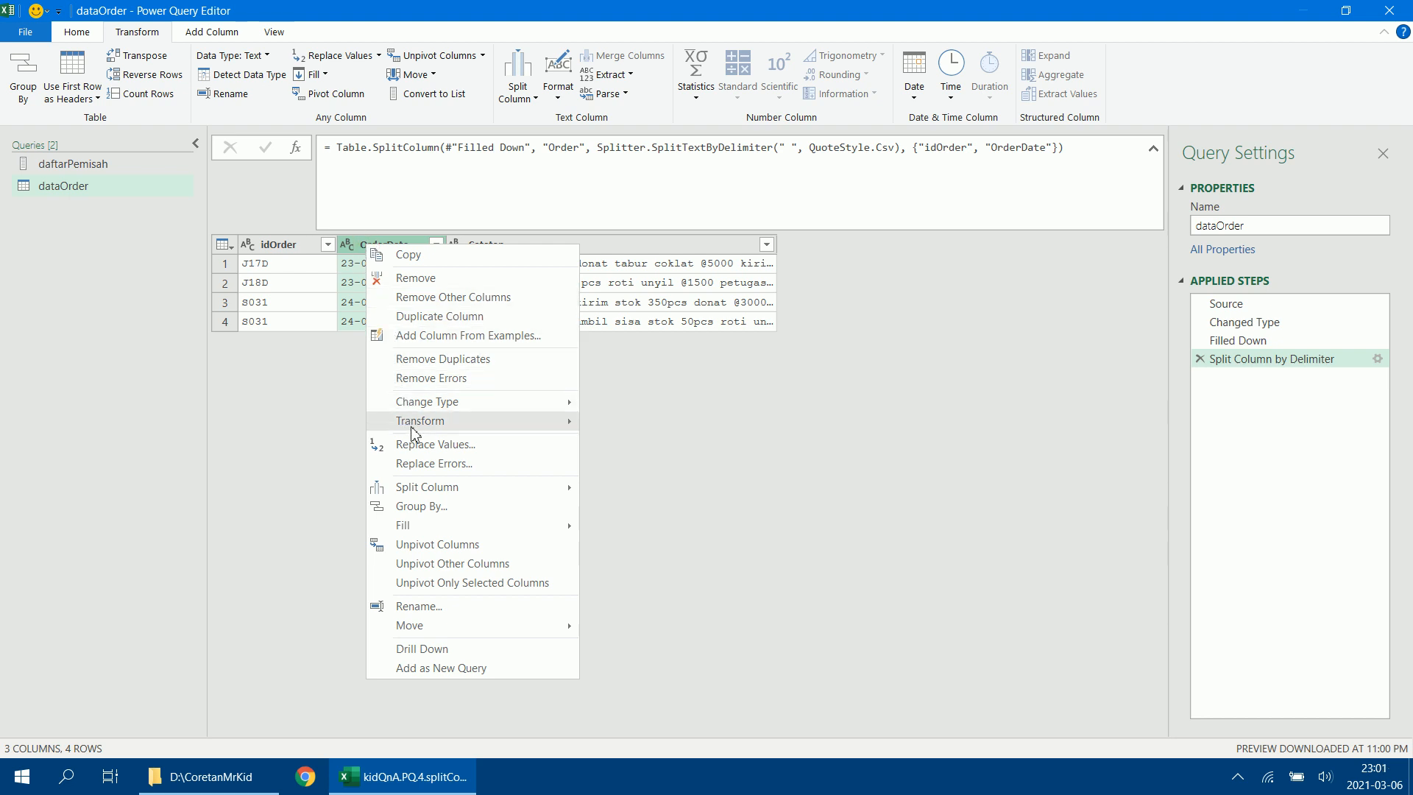
{"action": "mouse_move", "coordinate": [412, 427]}
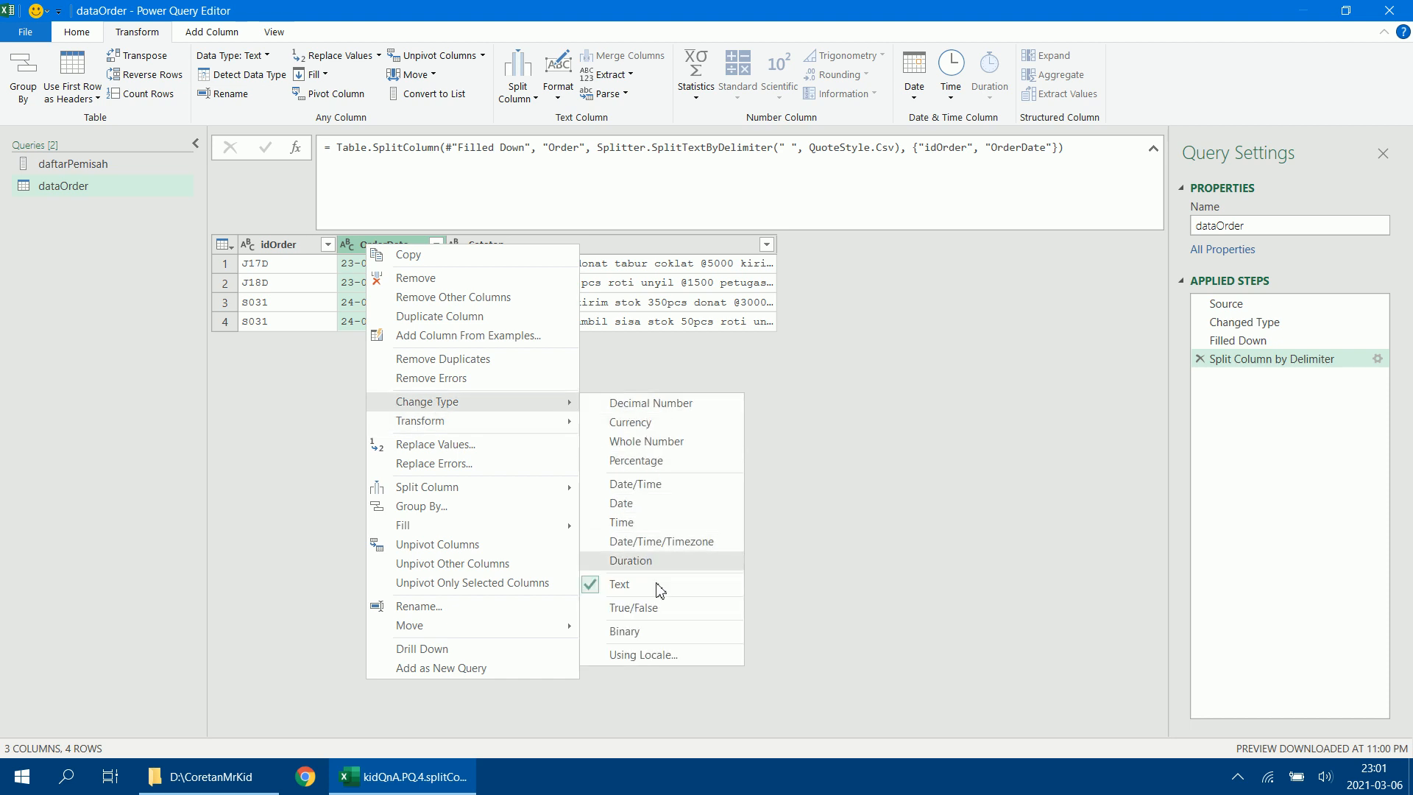
{"action": "left_click", "coordinate": [653, 662]}
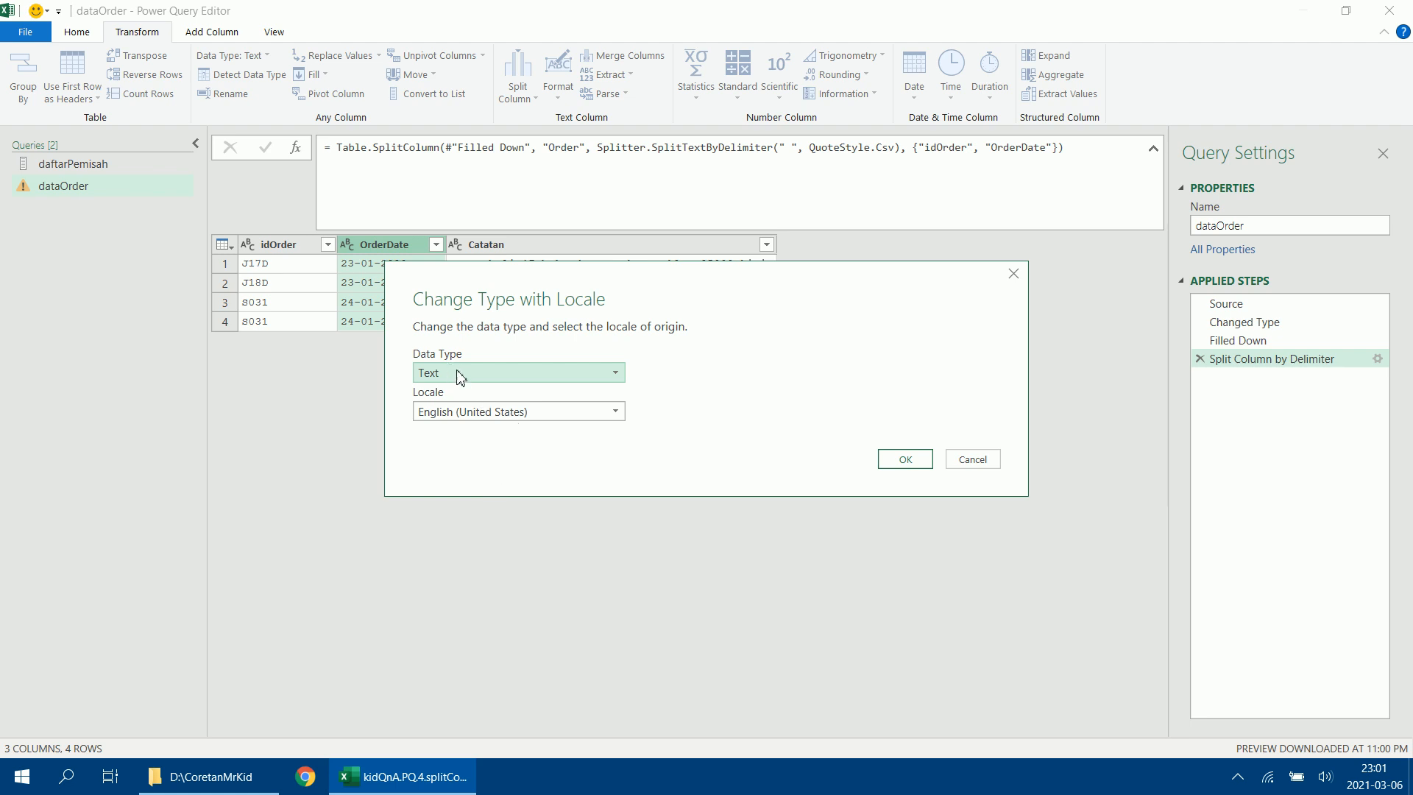
{"action": "left_click", "coordinate": [460, 377]}
{"action": "left_click", "coordinate": [460, 486]}
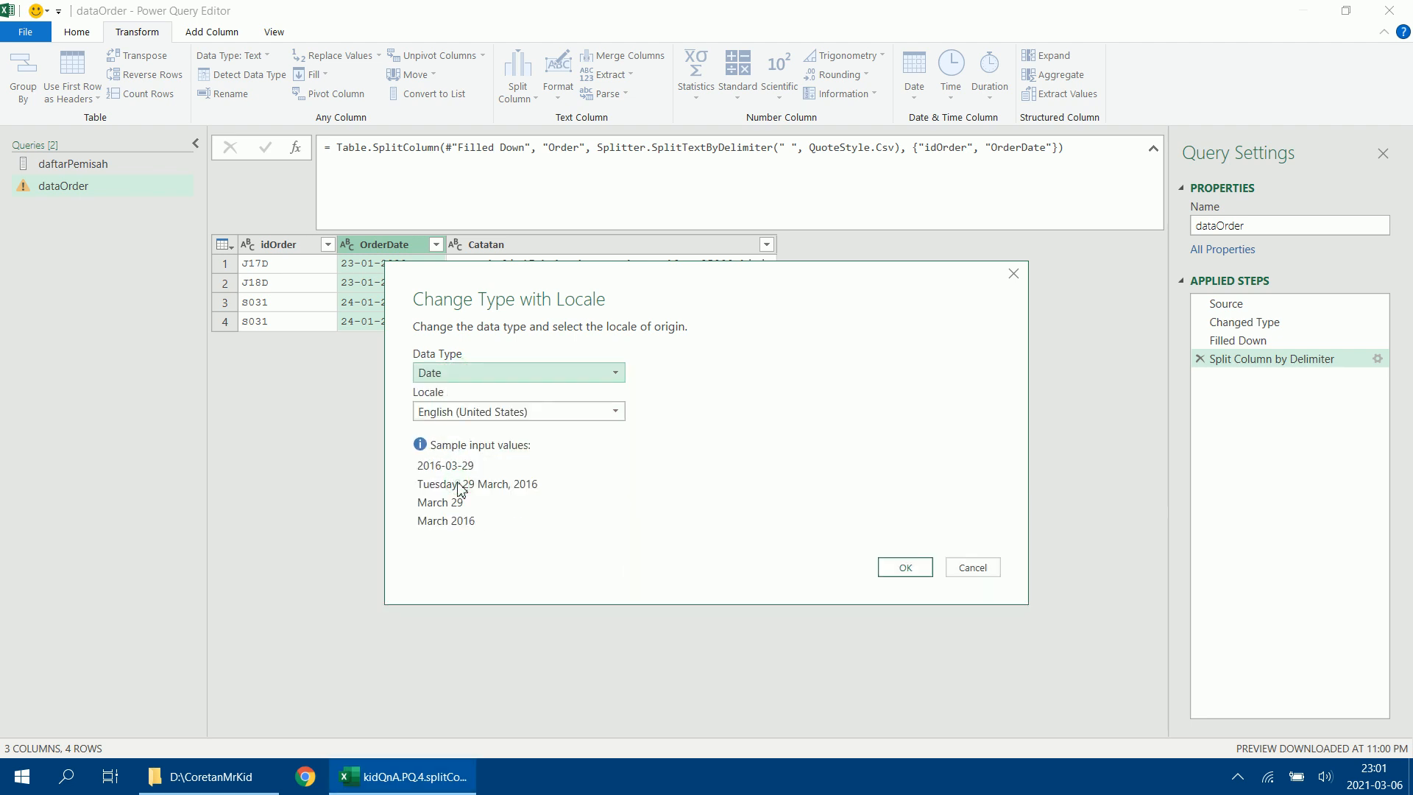
{"action": "left_click_drag", "start_coordinate": [578, 273], "coordinate": [680, 220]}
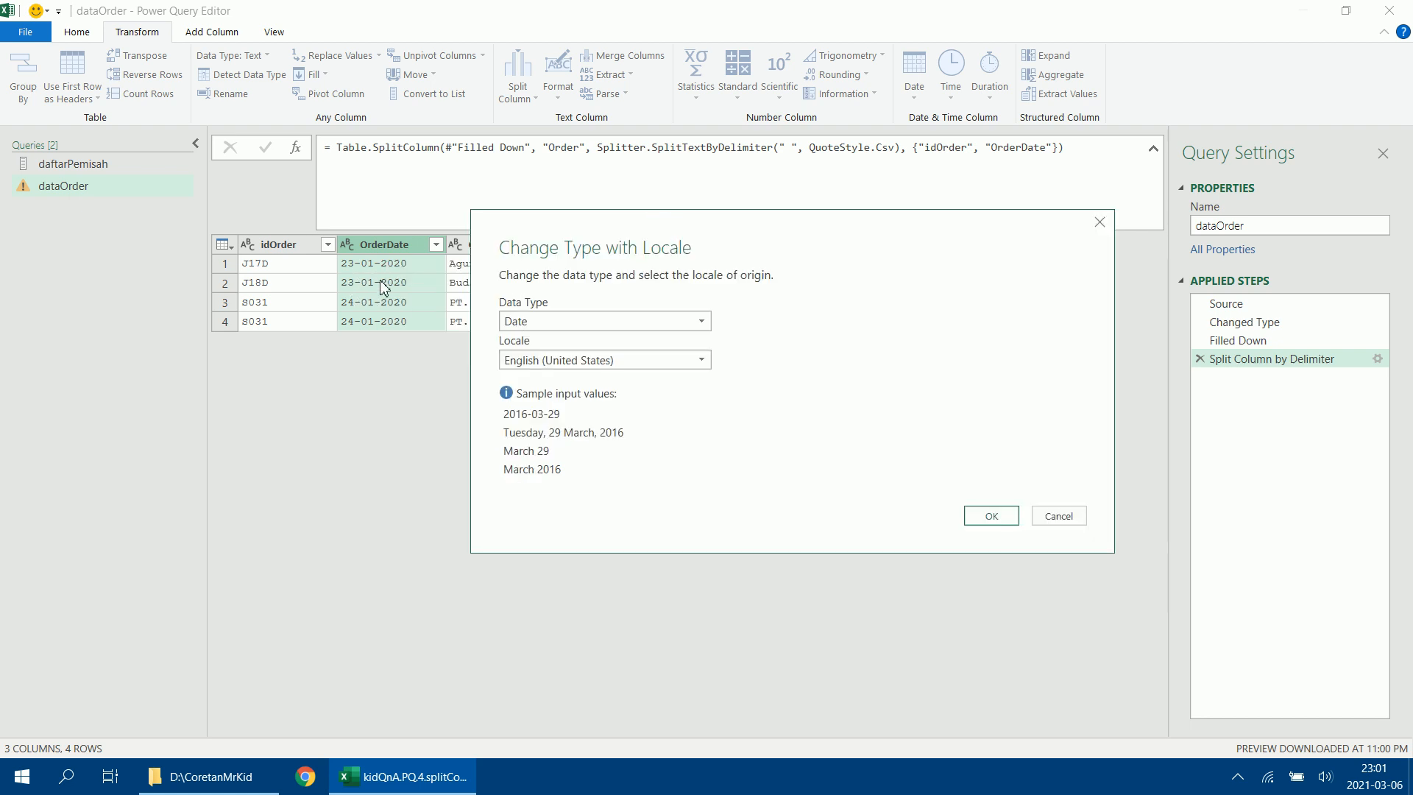
{"action": "left_click", "coordinate": [704, 362]}
{"action": "left_click_drag", "start_coordinate": [868, 510], "coordinate": [869, 571]}
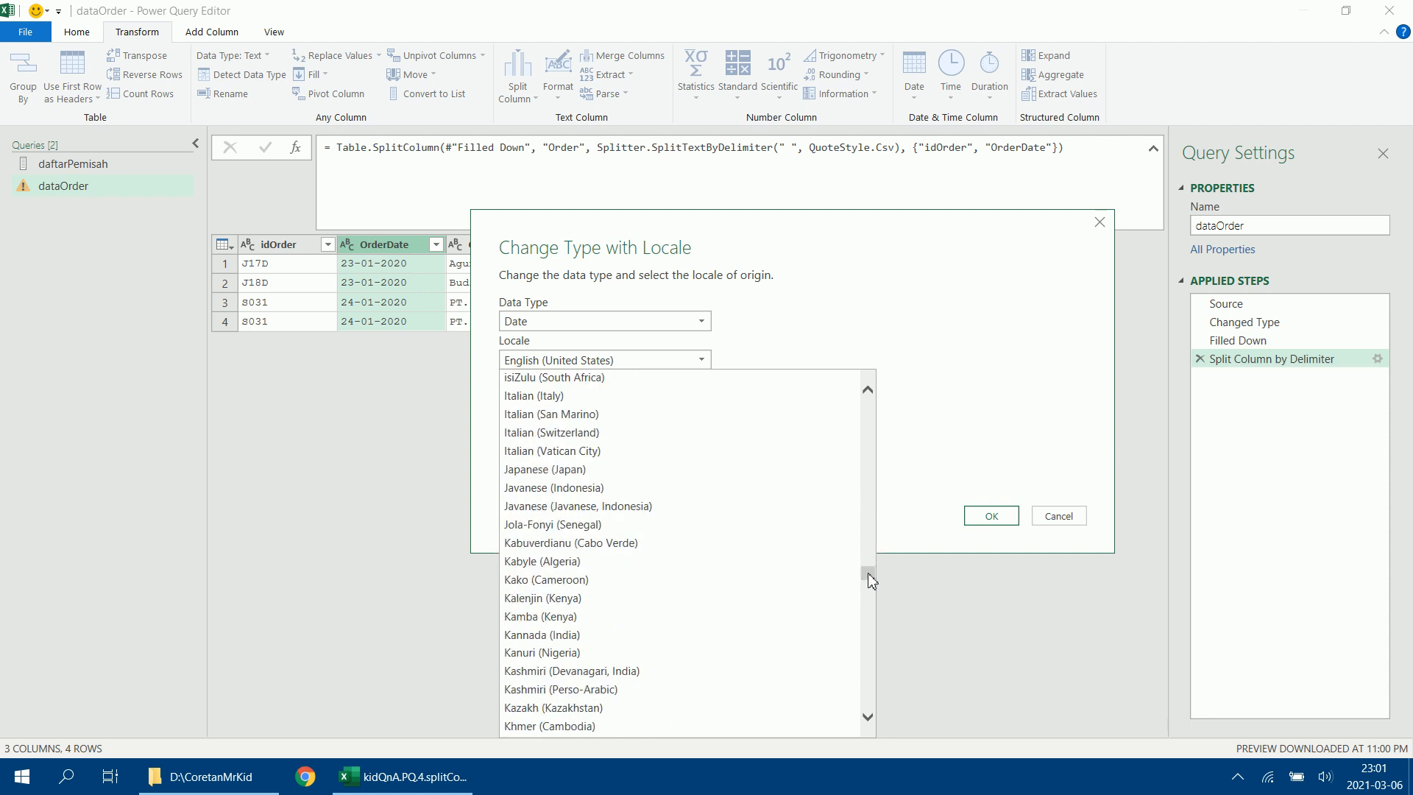
{"action": "scroll", "coordinate": [734, 527], "scroll_direction": "up", "scroll_amount": 2}
{"action": "scroll", "coordinate": [734, 526], "scroll_direction": "up", "scroll_amount": 2}
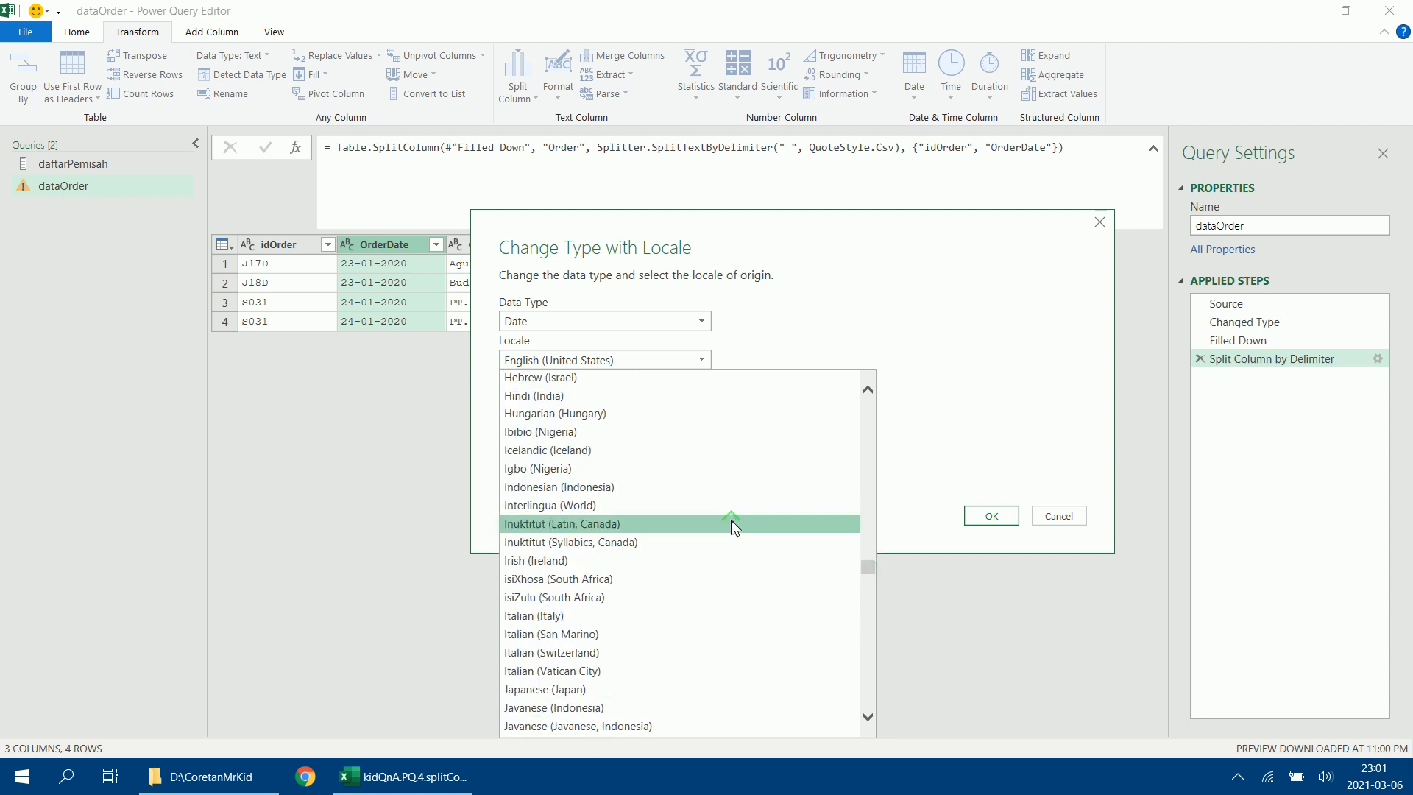
{"action": "left_click", "coordinate": [653, 488]}
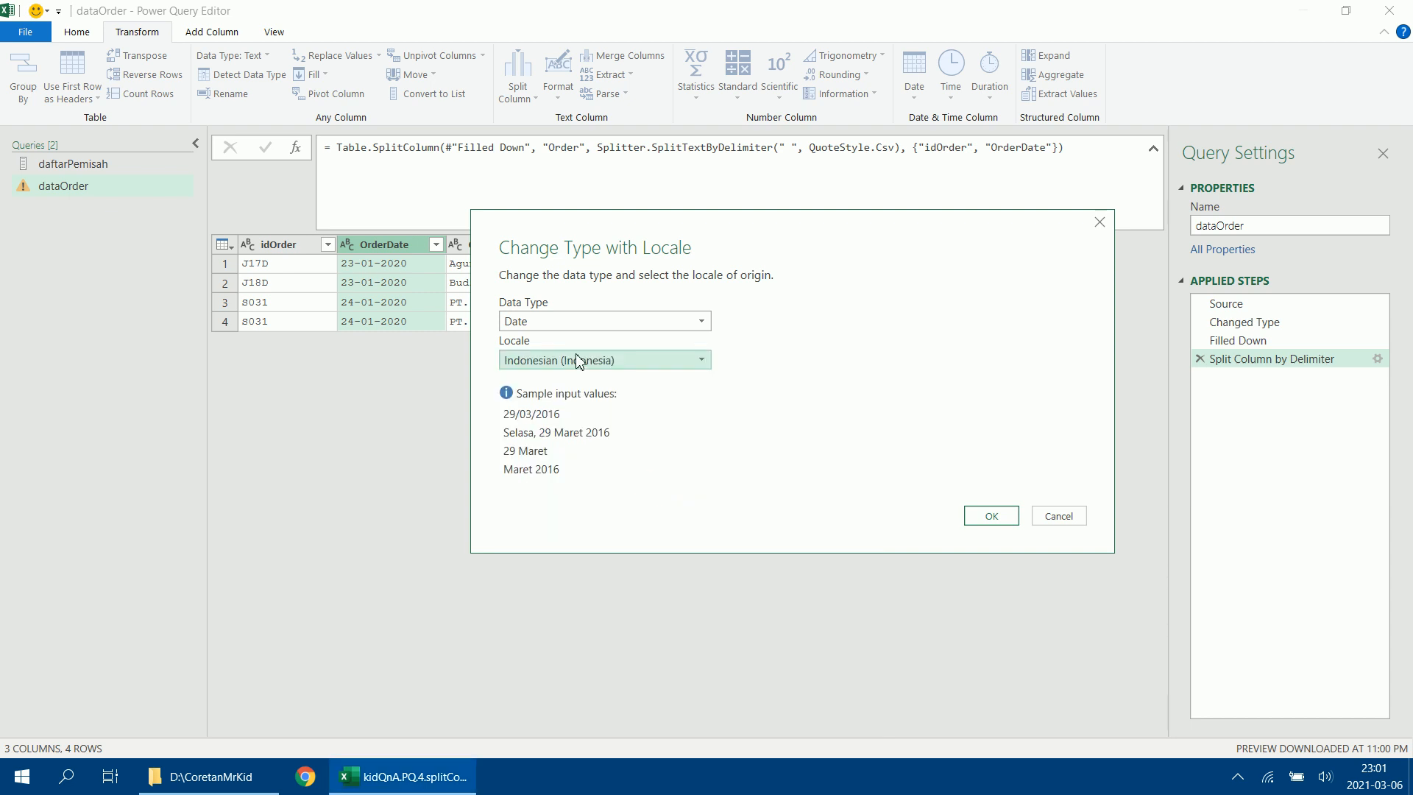
{"action": "left_click", "coordinate": [985, 516]}
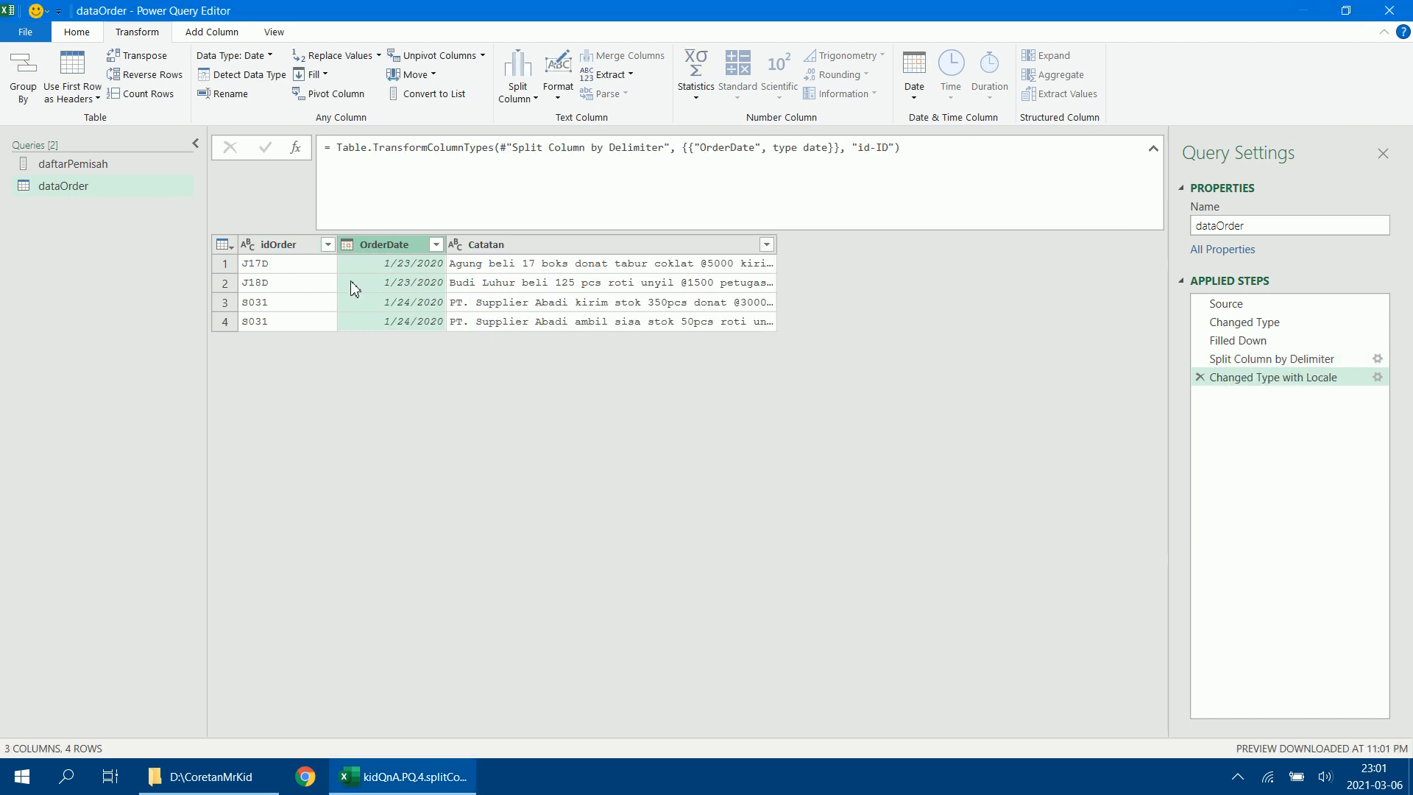
Narrow the idOrder, OrderDate and Catatan columns in the data preview.
{"action": "left_click_drag", "start_coordinate": [343, 256], "coordinate": [297, 254]}
{"action": "left_click_drag", "start_coordinate": [406, 245], "coordinate": [356, 245]}
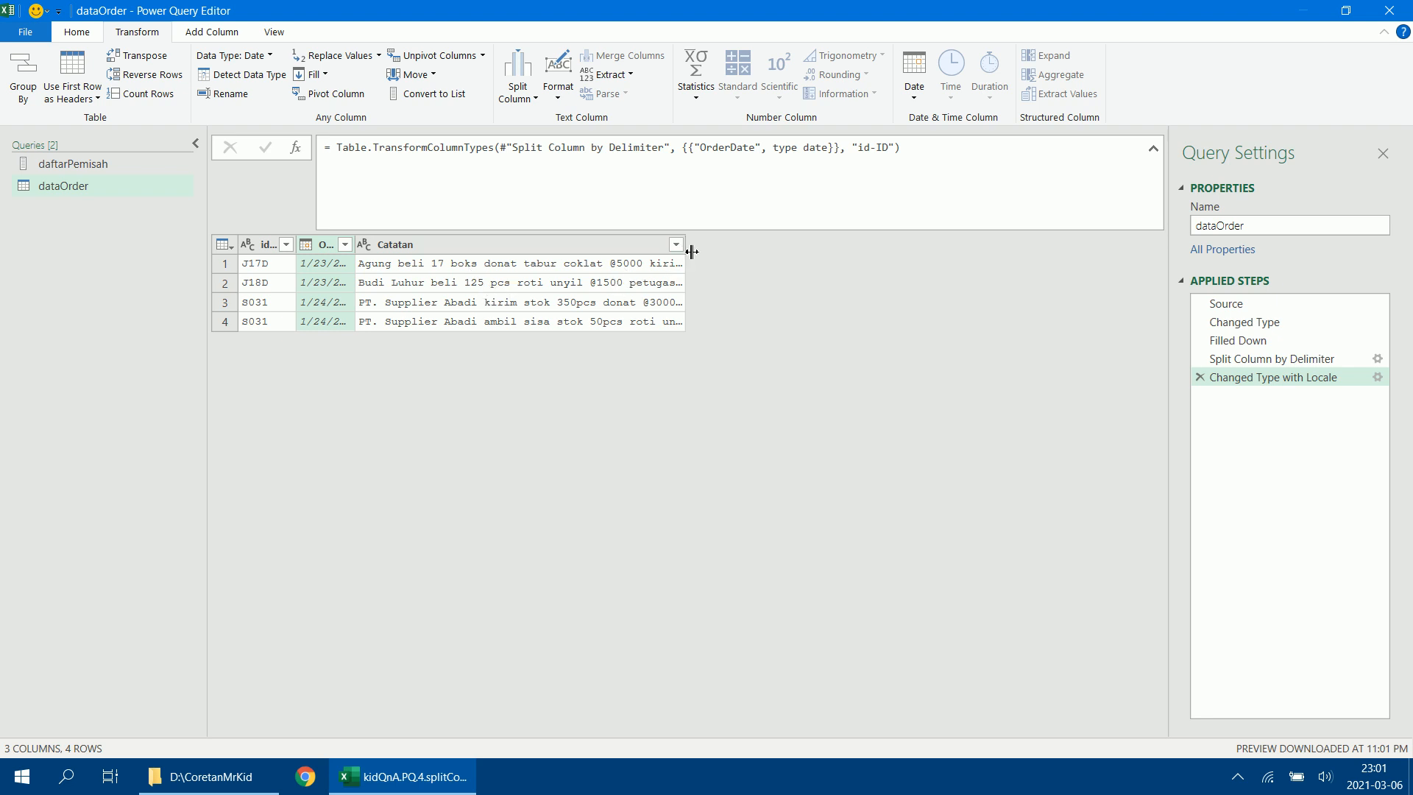
{"action": "left_click_drag", "start_coordinate": [692, 252], "coordinate": [647, 246]}
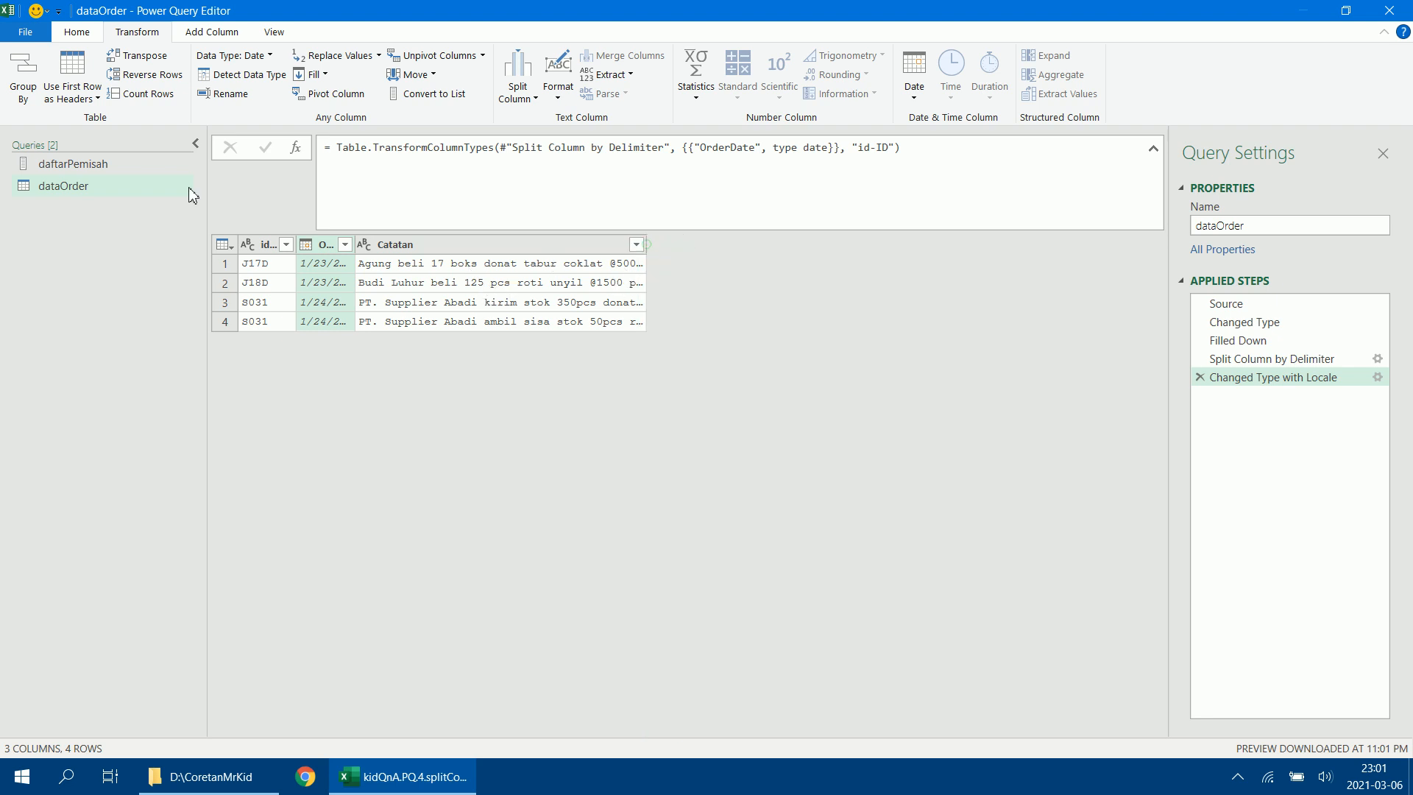
Check the list in the daftarPemisah query, and duplicate the Catatan column in the dataOrder query, keeping both columns narrow.
{"action": "left_click", "coordinate": [109, 169]}
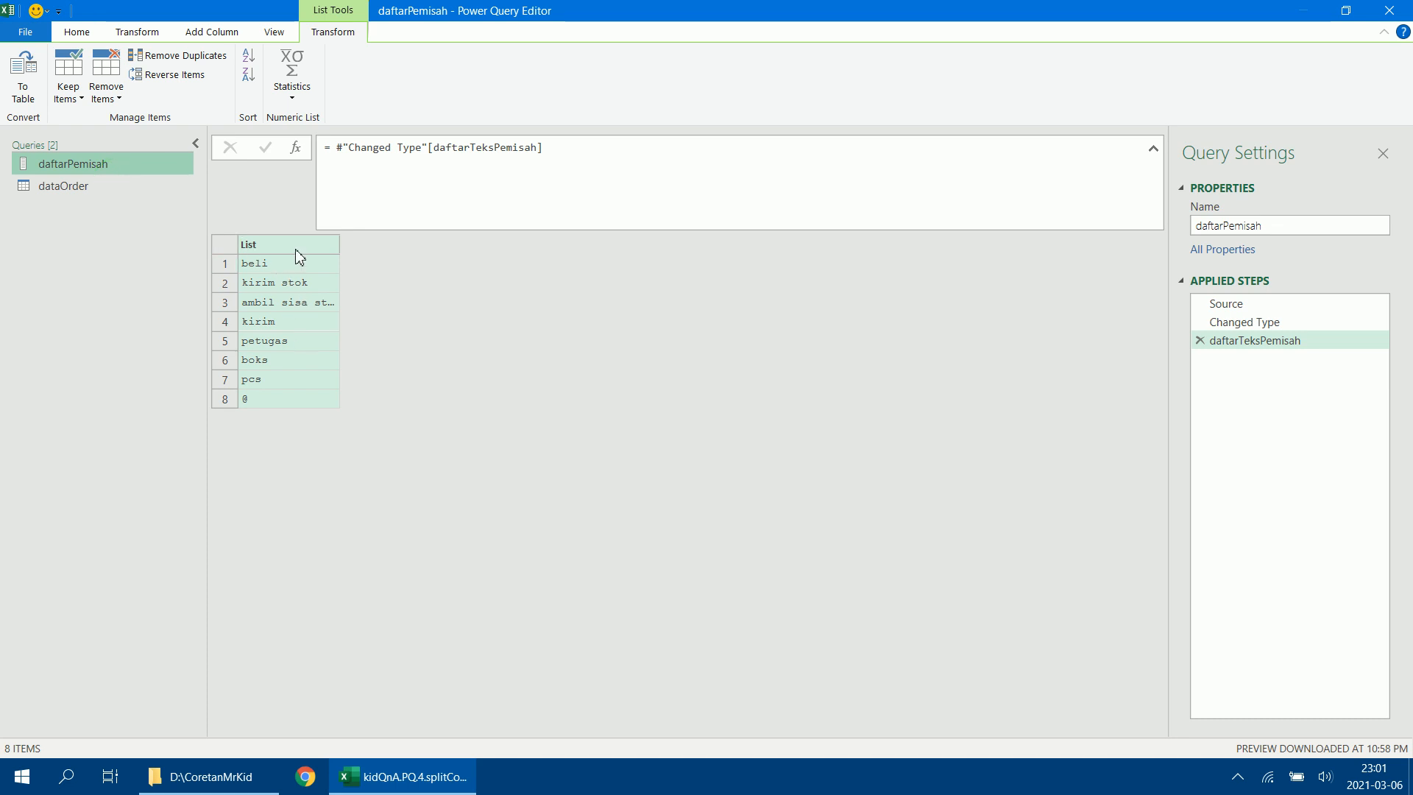
{"action": "left_click", "coordinate": [122, 200]}
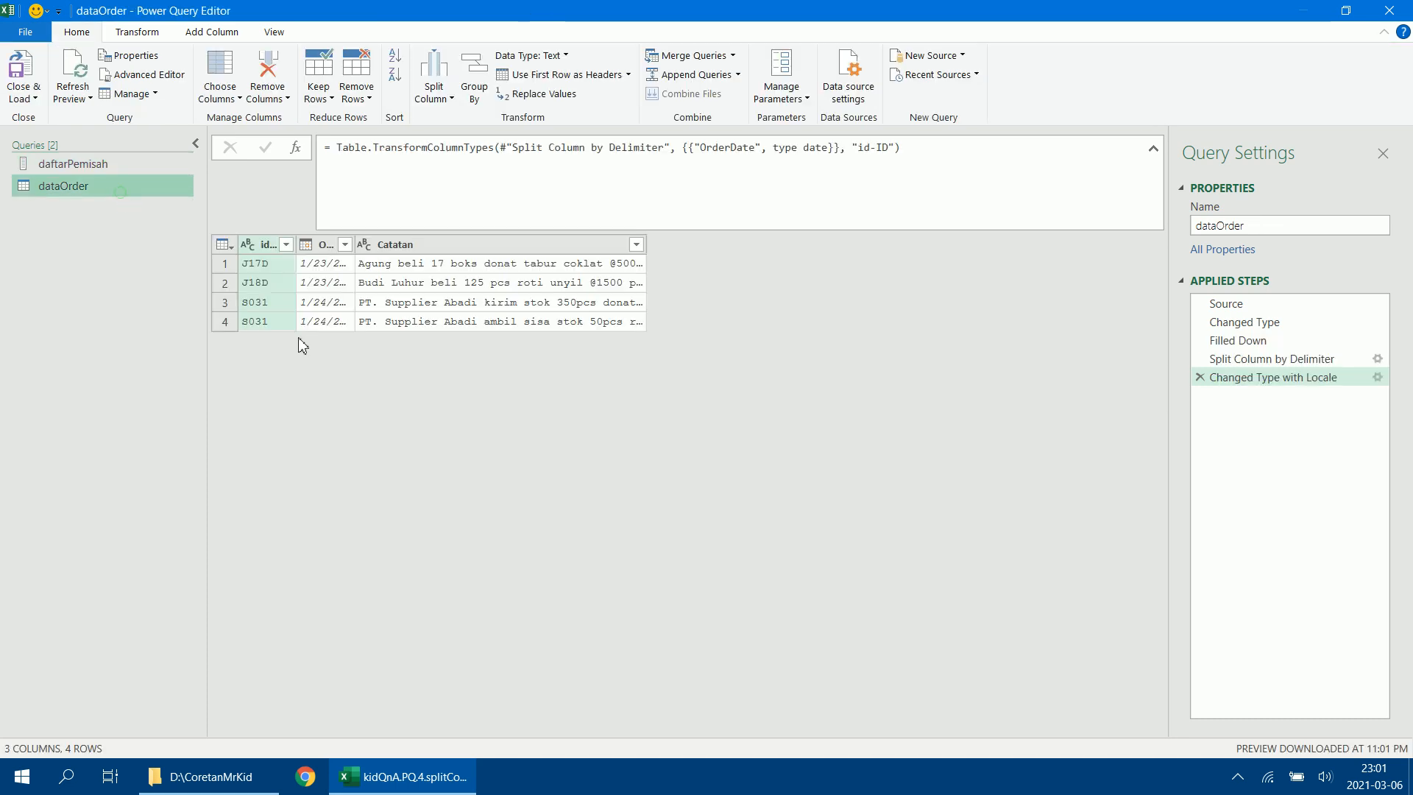
{"action": "left_click", "coordinate": [438, 250]}
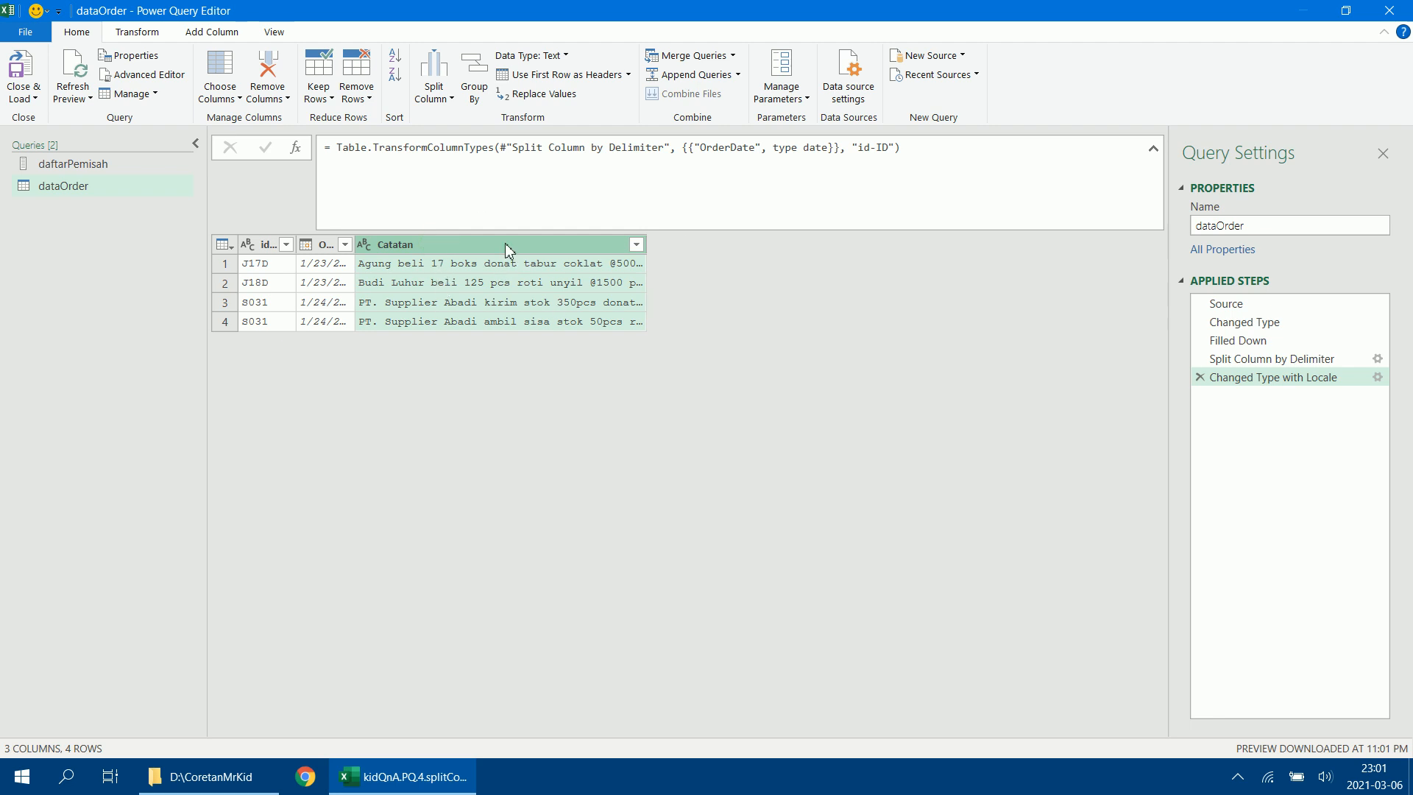
{"action": "left_click_drag", "start_coordinate": [652, 250], "coordinate": [542, 249]}
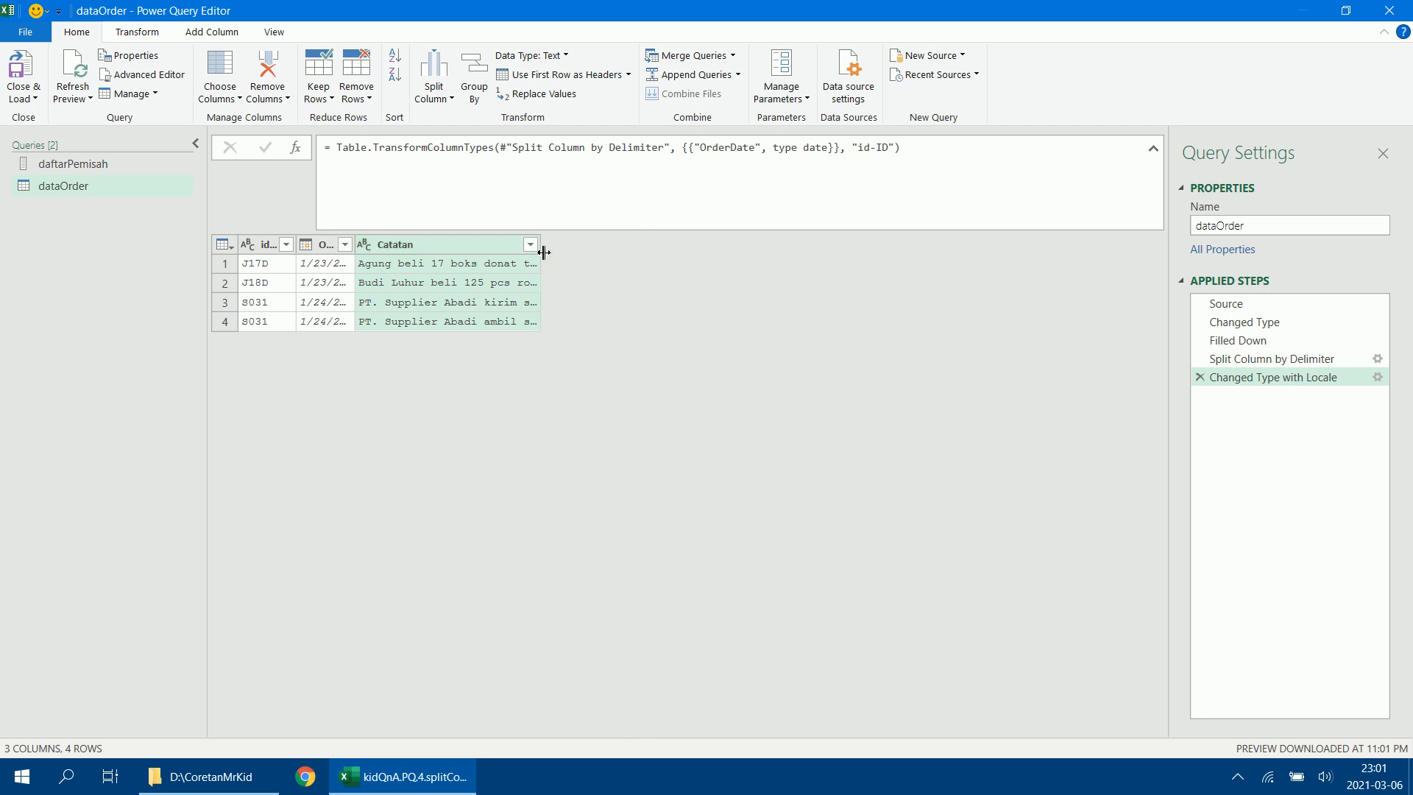
{"action": "right_click", "coordinate": [413, 252]}
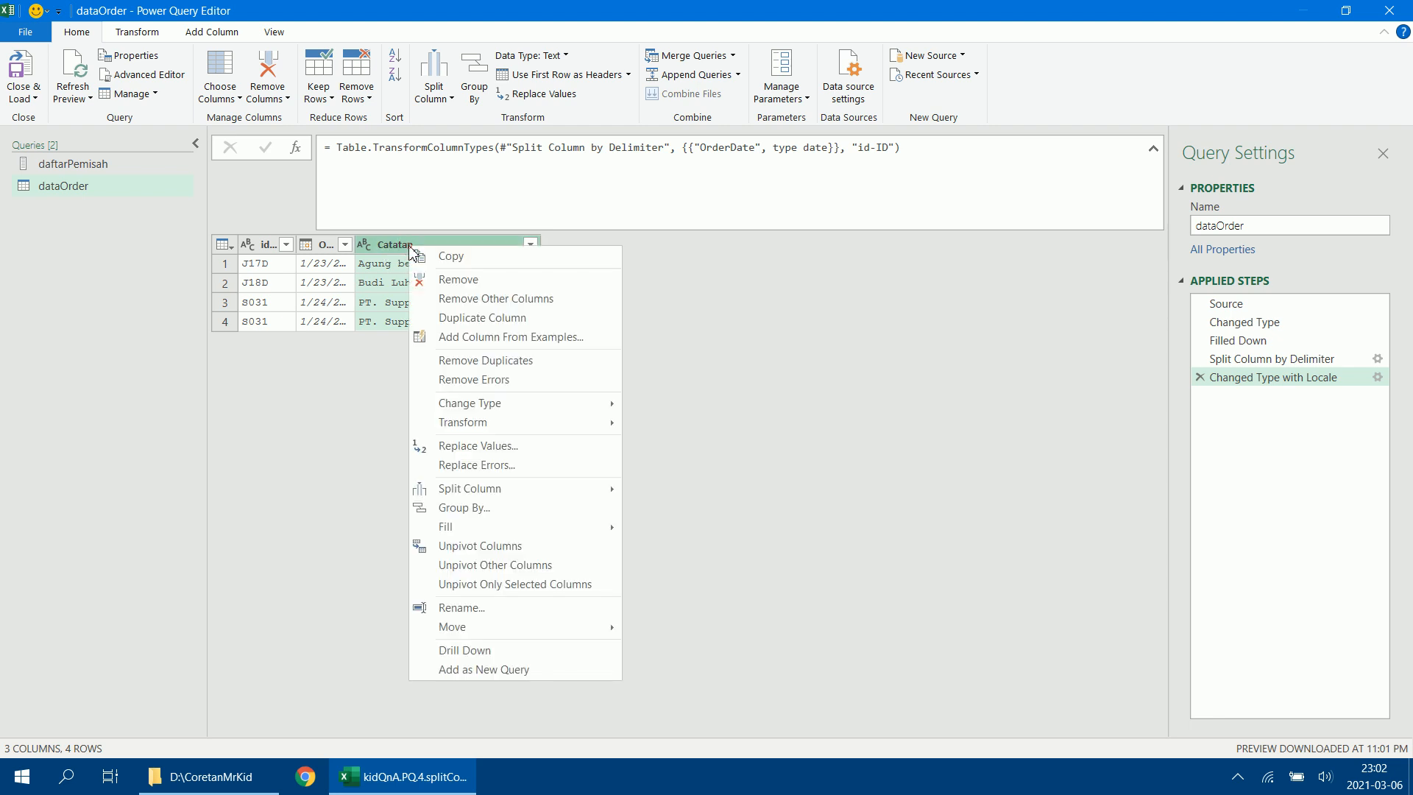
{"action": "left_click", "coordinate": [477, 324]}
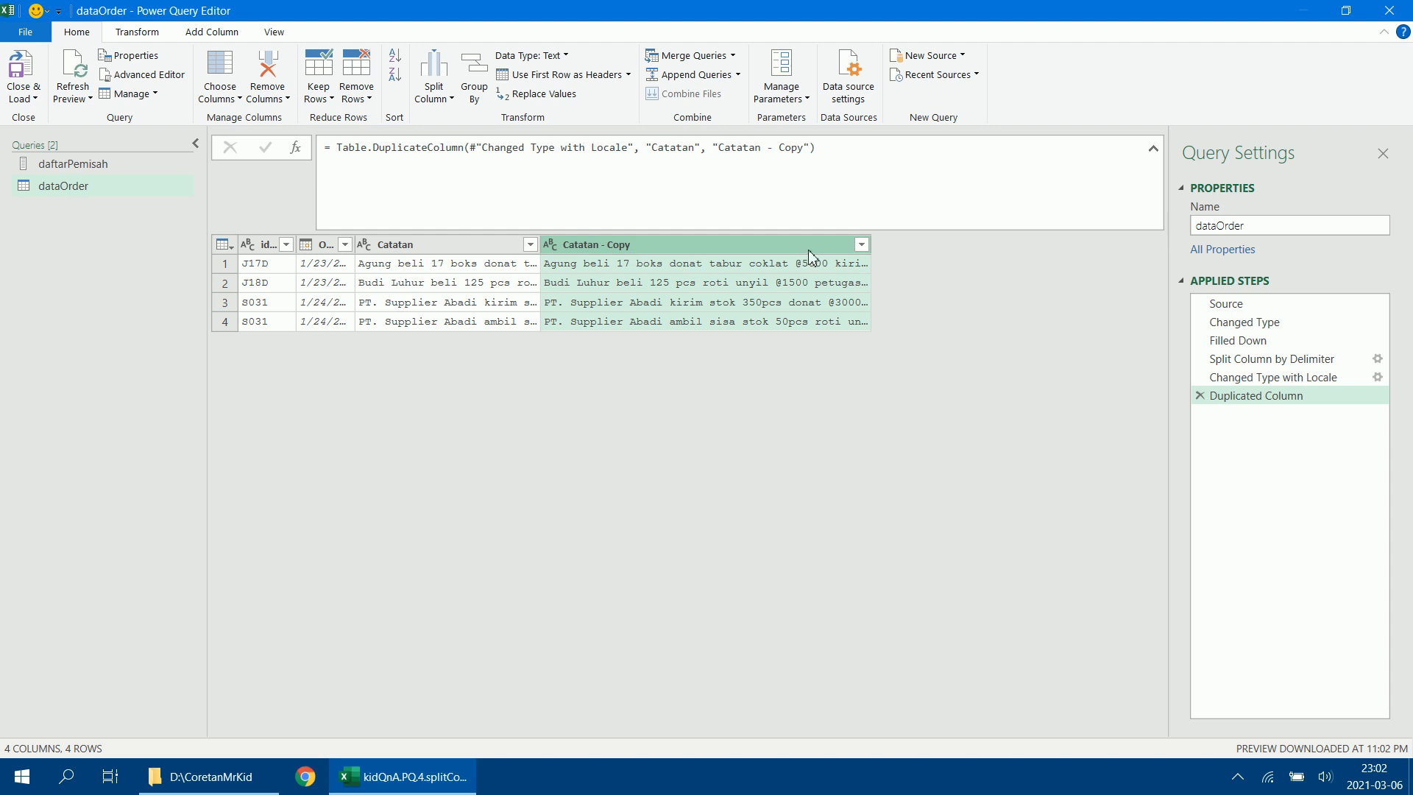
{"action": "left_click_drag", "start_coordinate": [876, 248], "coordinate": [735, 248]}
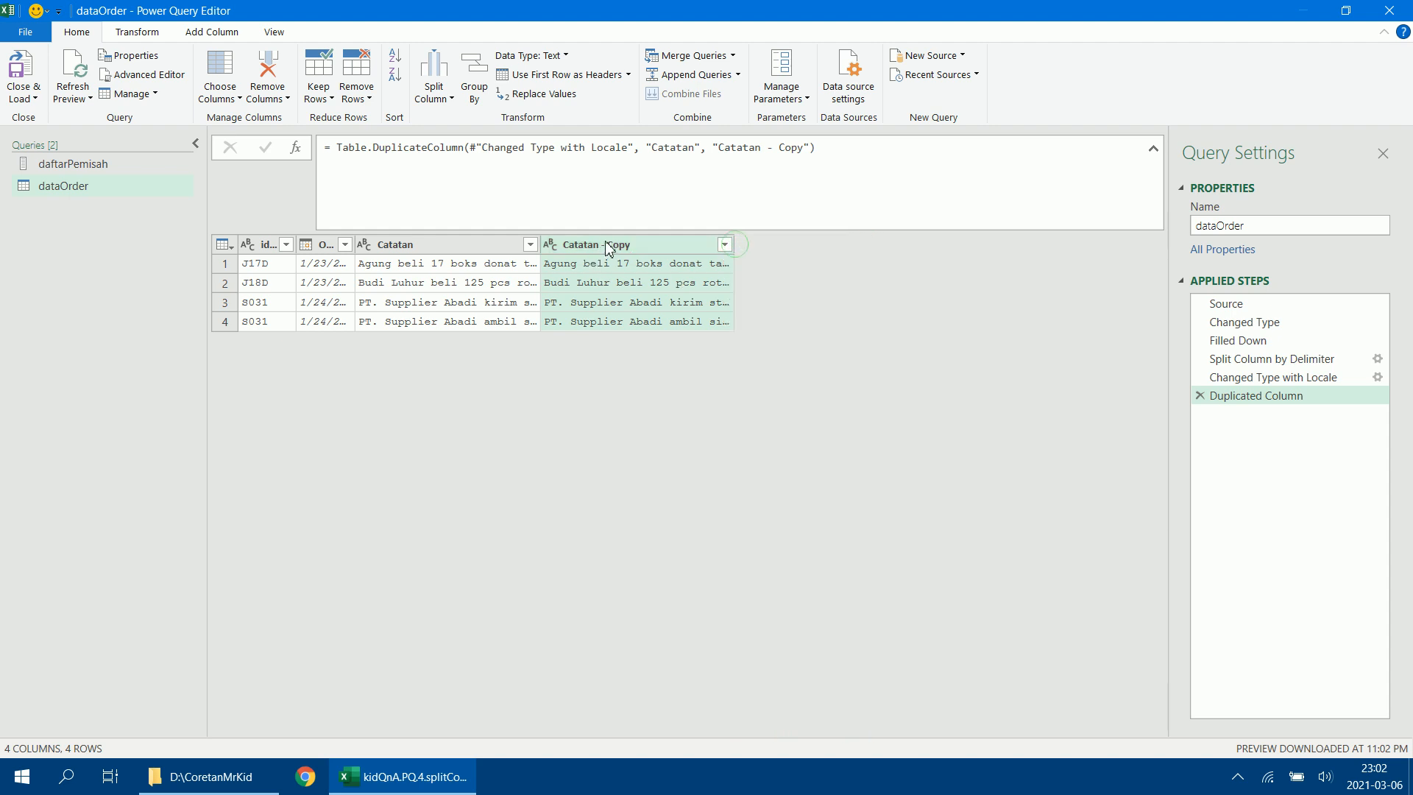
Split the Catatan - Copy column by the custom delimiter @ at each occurrence, and narrow the first resulting column.
{"action": "left_click", "coordinate": [610, 251]}
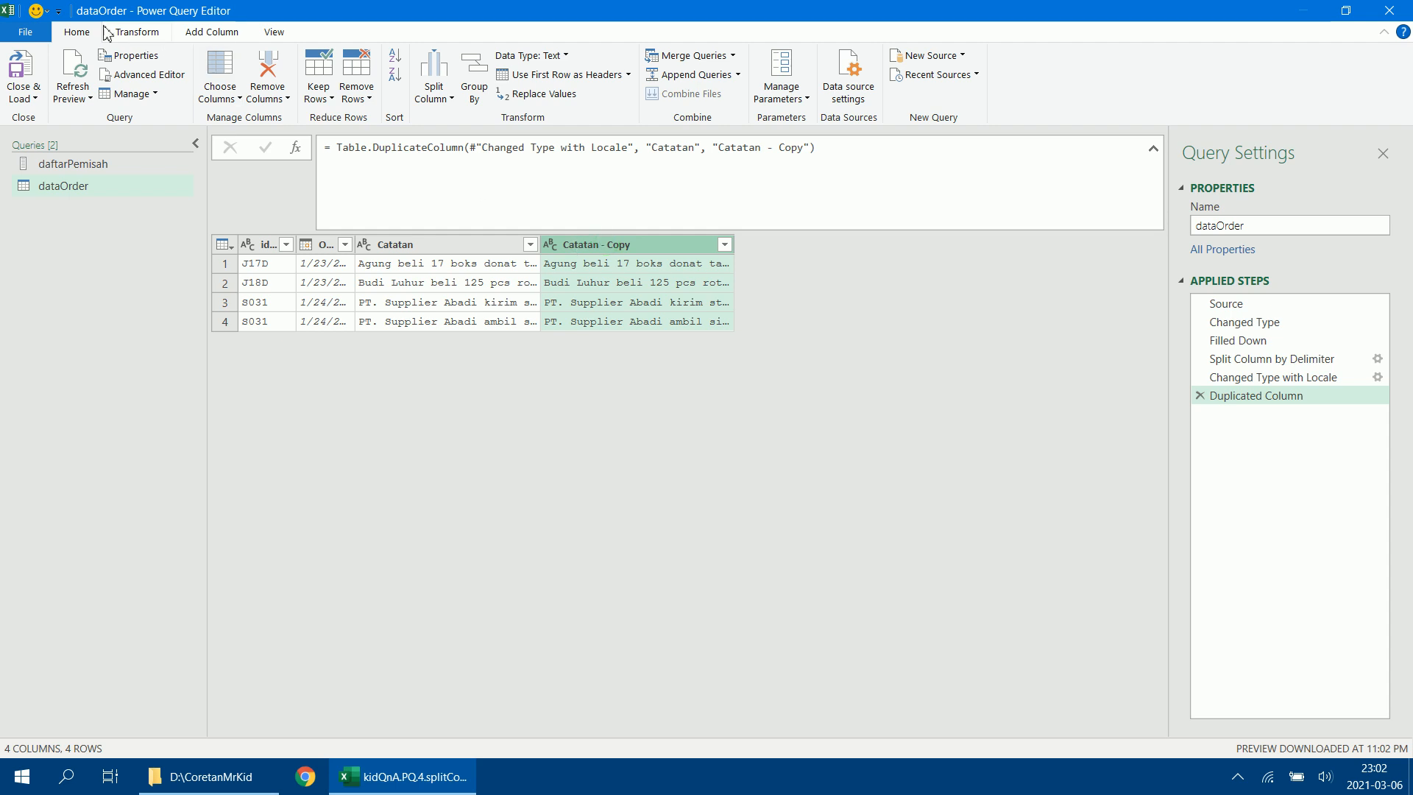
{"action": "left_click", "coordinate": [74, 31]}
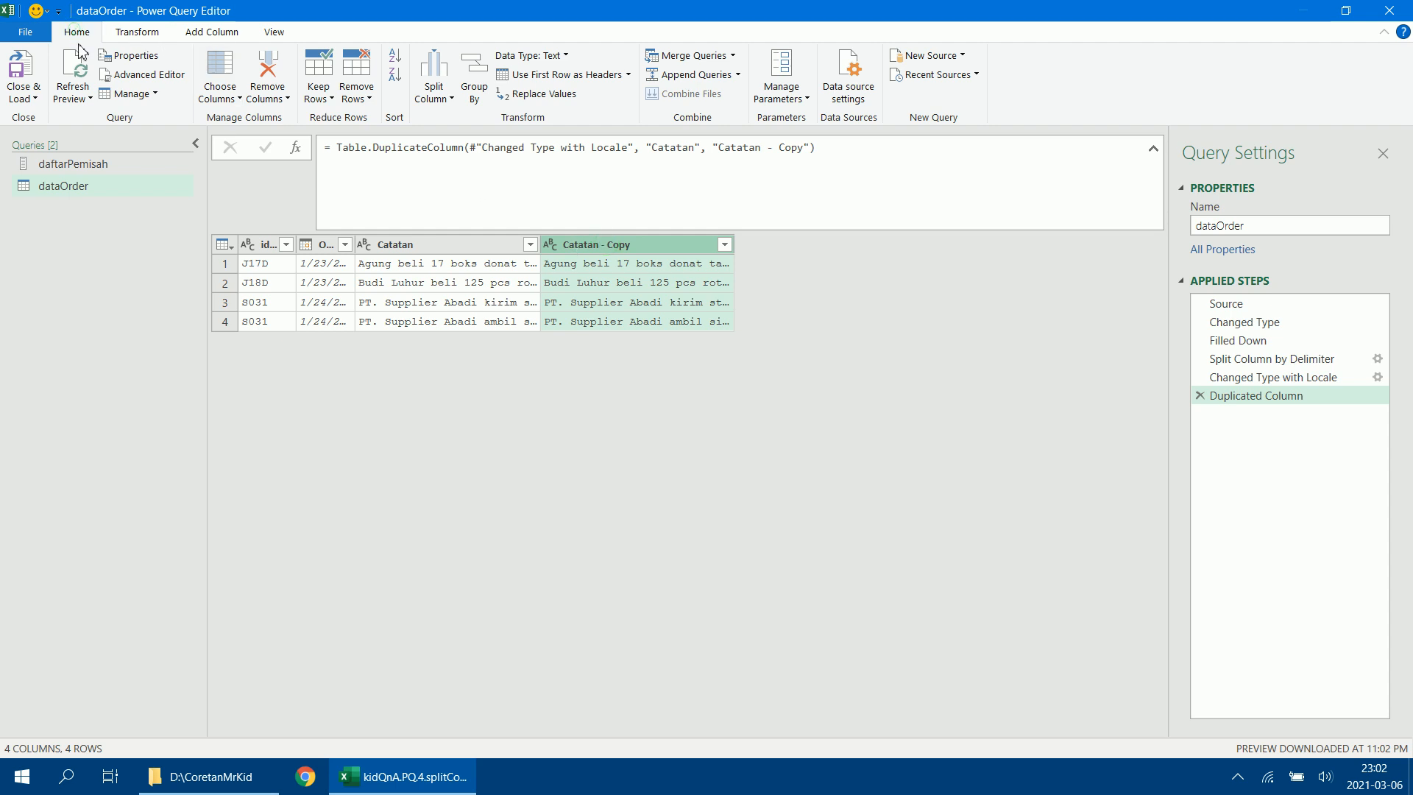
{"action": "left_click", "coordinate": [451, 98]}
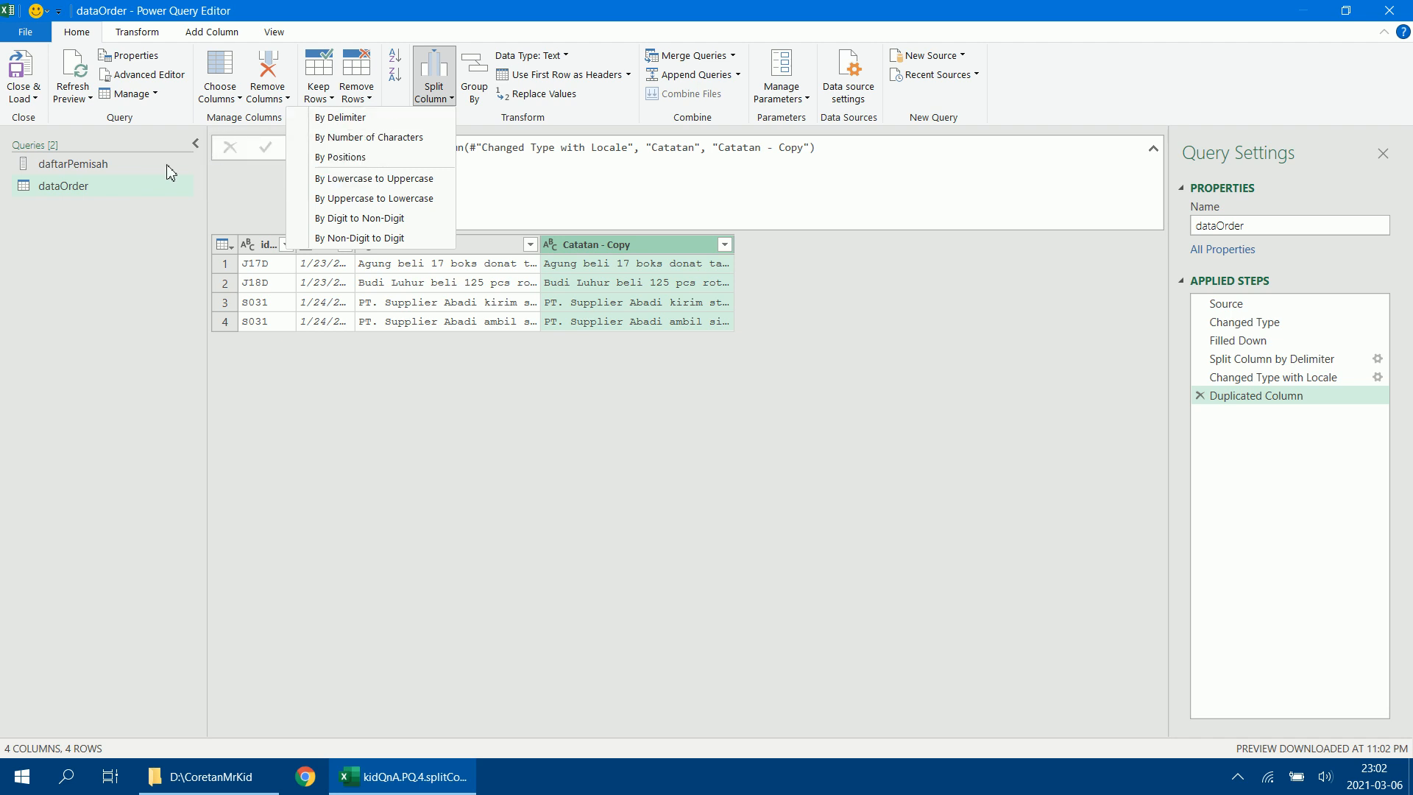
{"action": "left_click", "coordinate": [397, 119]}
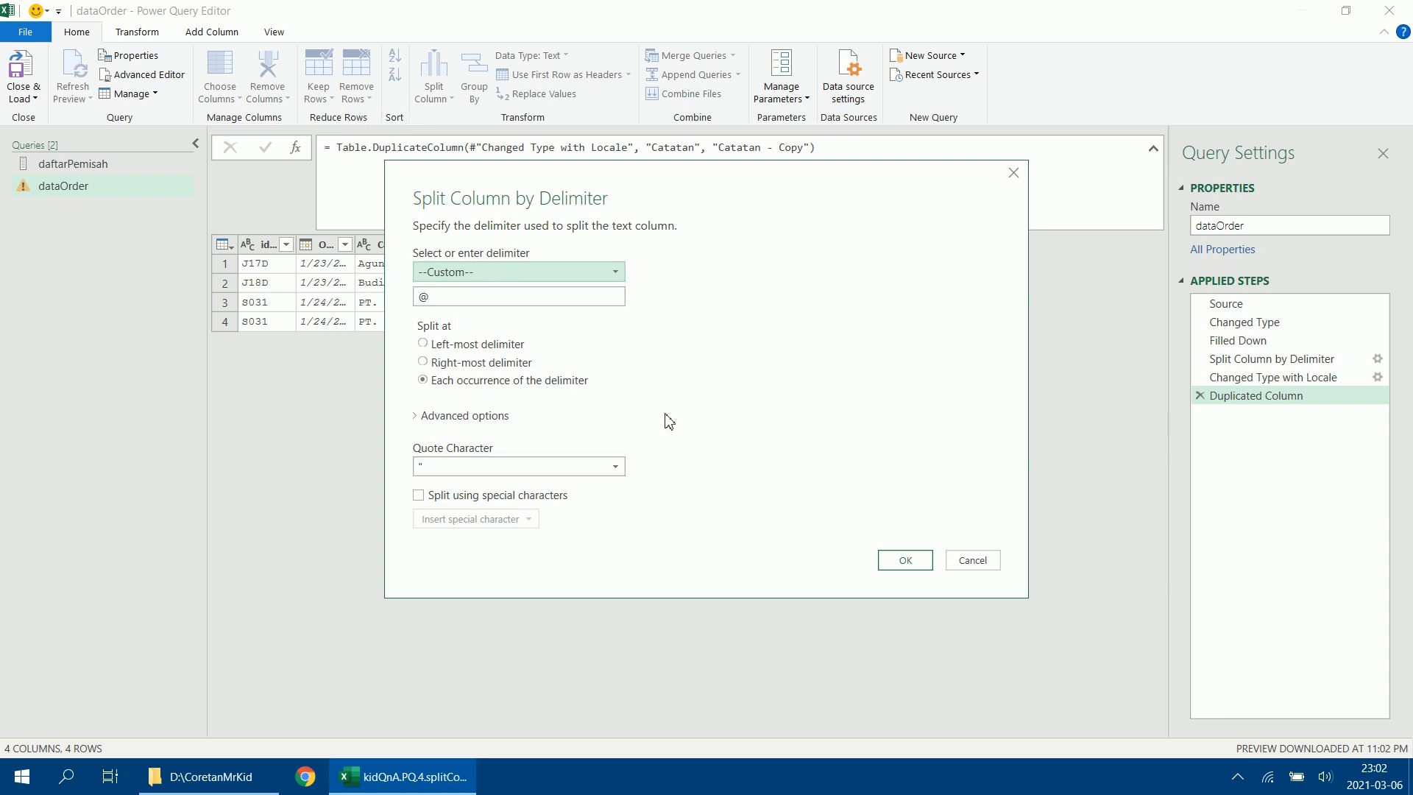
{"action": "left_click", "coordinate": [903, 563]}
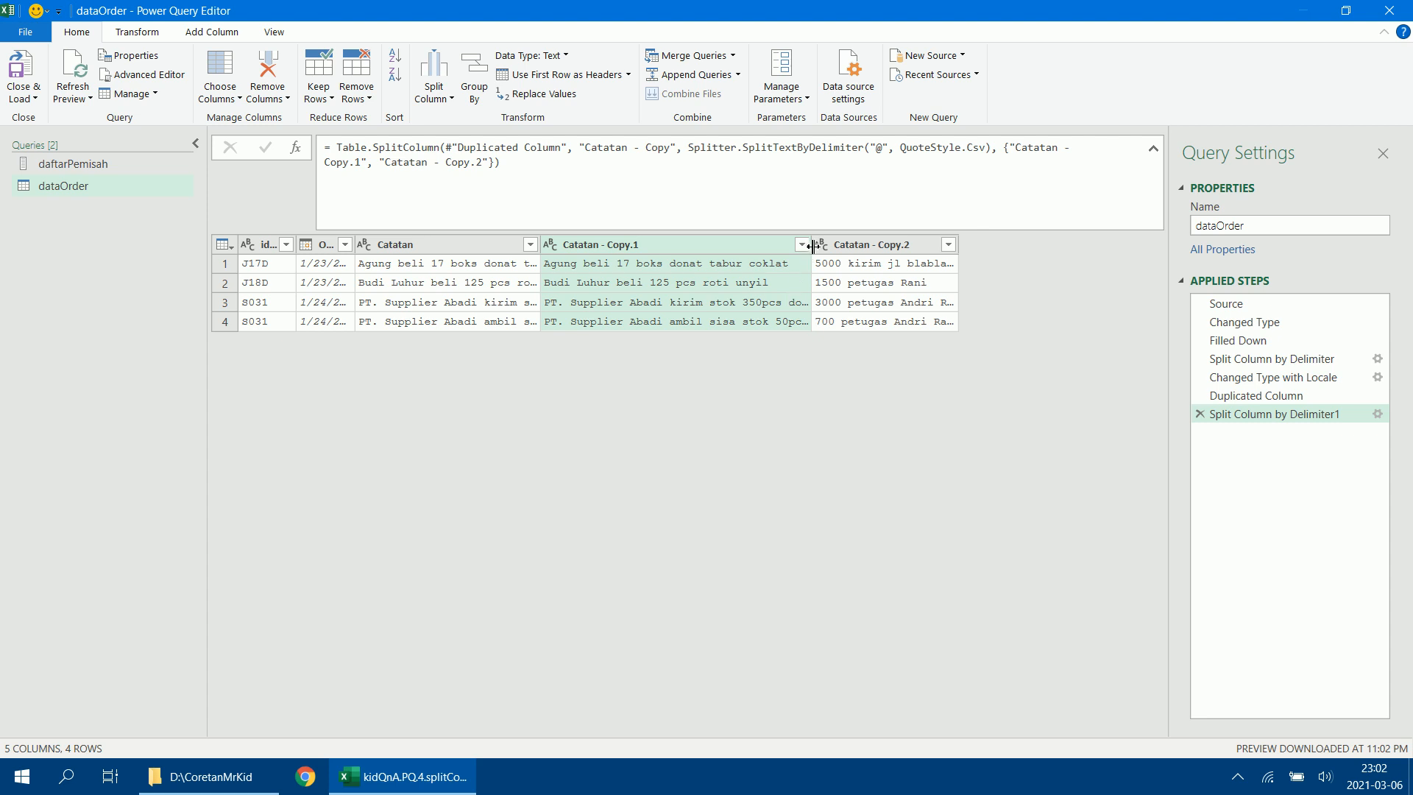
{"action": "left_click_drag", "start_coordinate": [811, 252], "coordinate": [679, 253]}
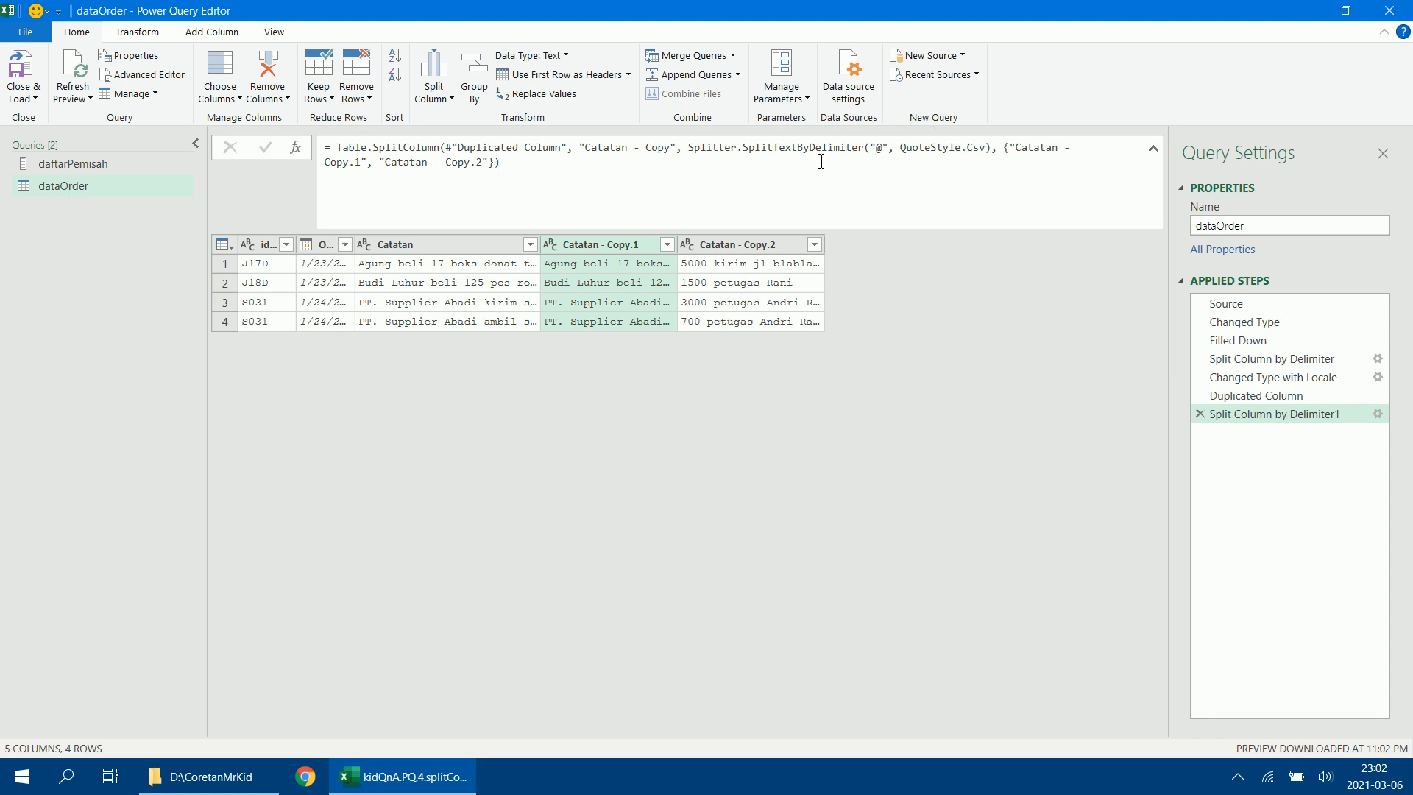
Replace the "@" delimiter in the Catatan - Copy split formula with the daftarPemisah list.
{"action": "left_click", "coordinate": [889, 148]}
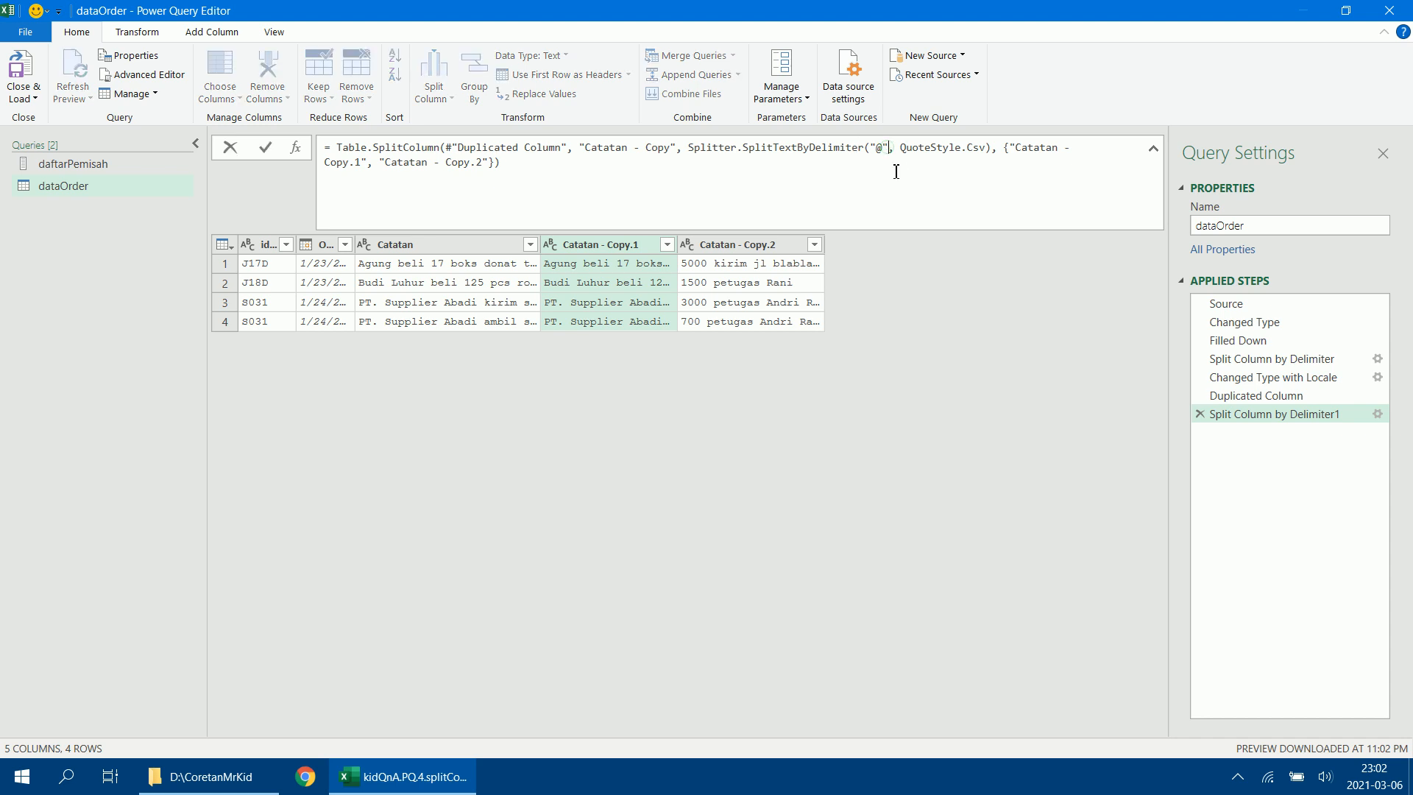
{"action": "key", "text": "BackSpace"}
{"action": "key", "text": "BackSpace"}
{"action": "key", "text": "BackSpace"}
{"action": "type", "text": "daftarPe"}
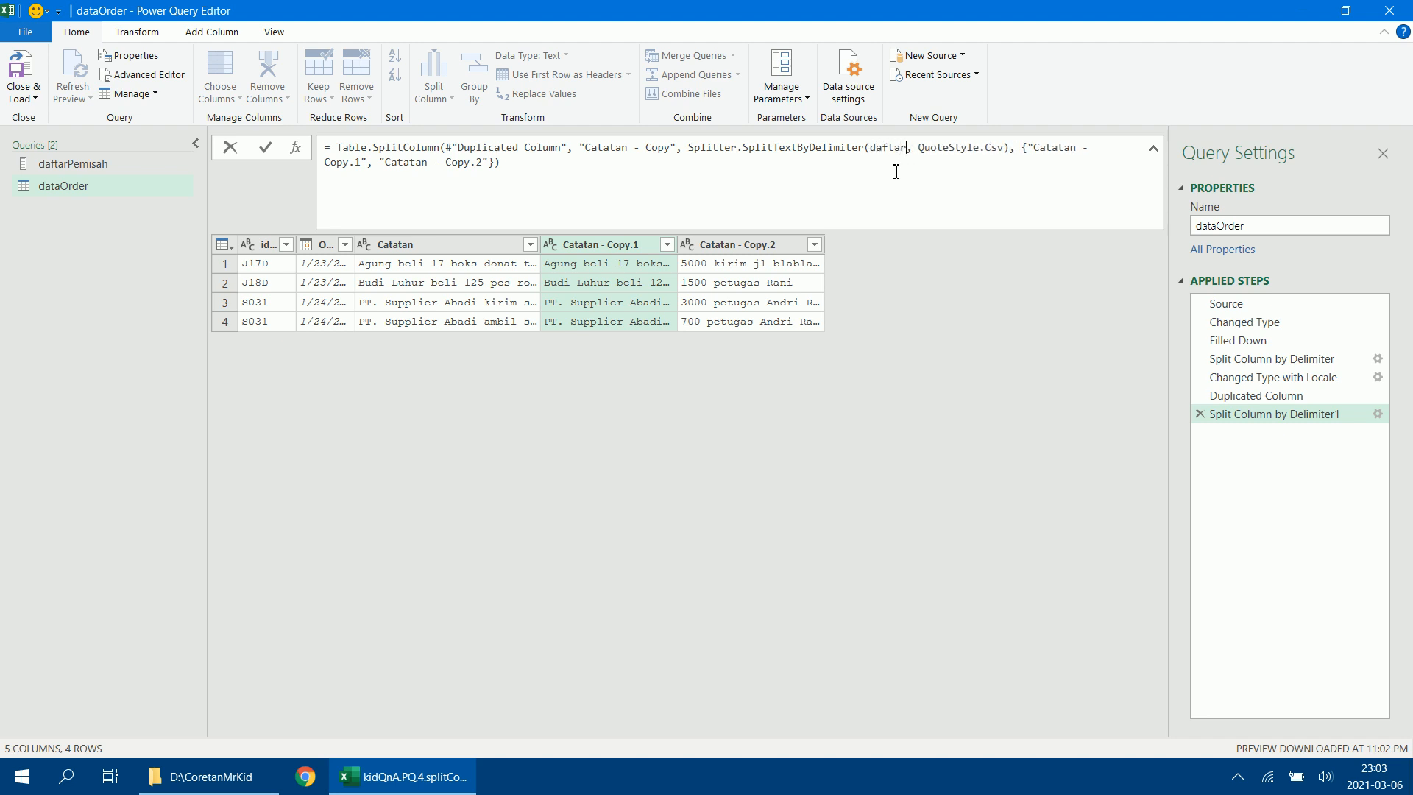
{"action": "type", "text": "misah"}
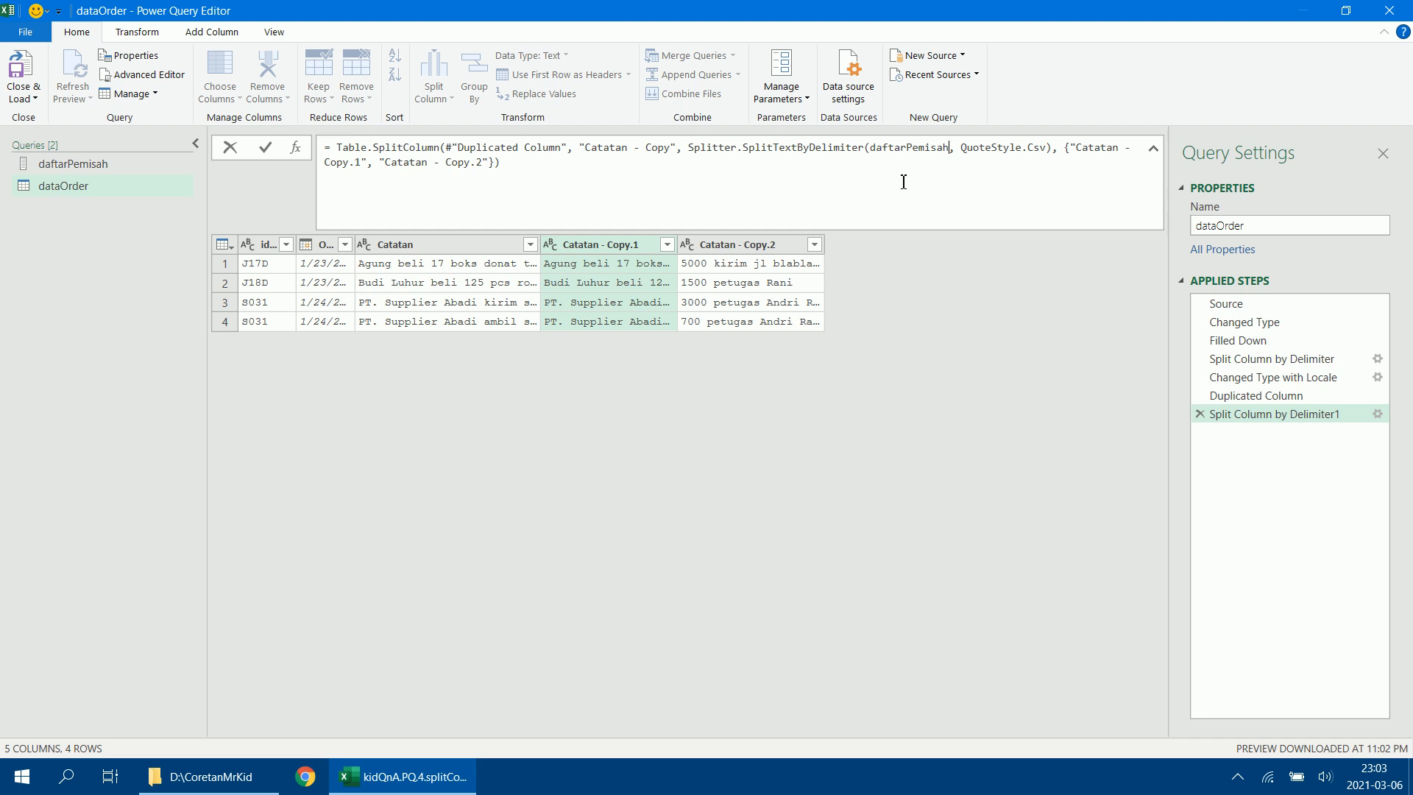
{"action": "key", "text": "Return"}
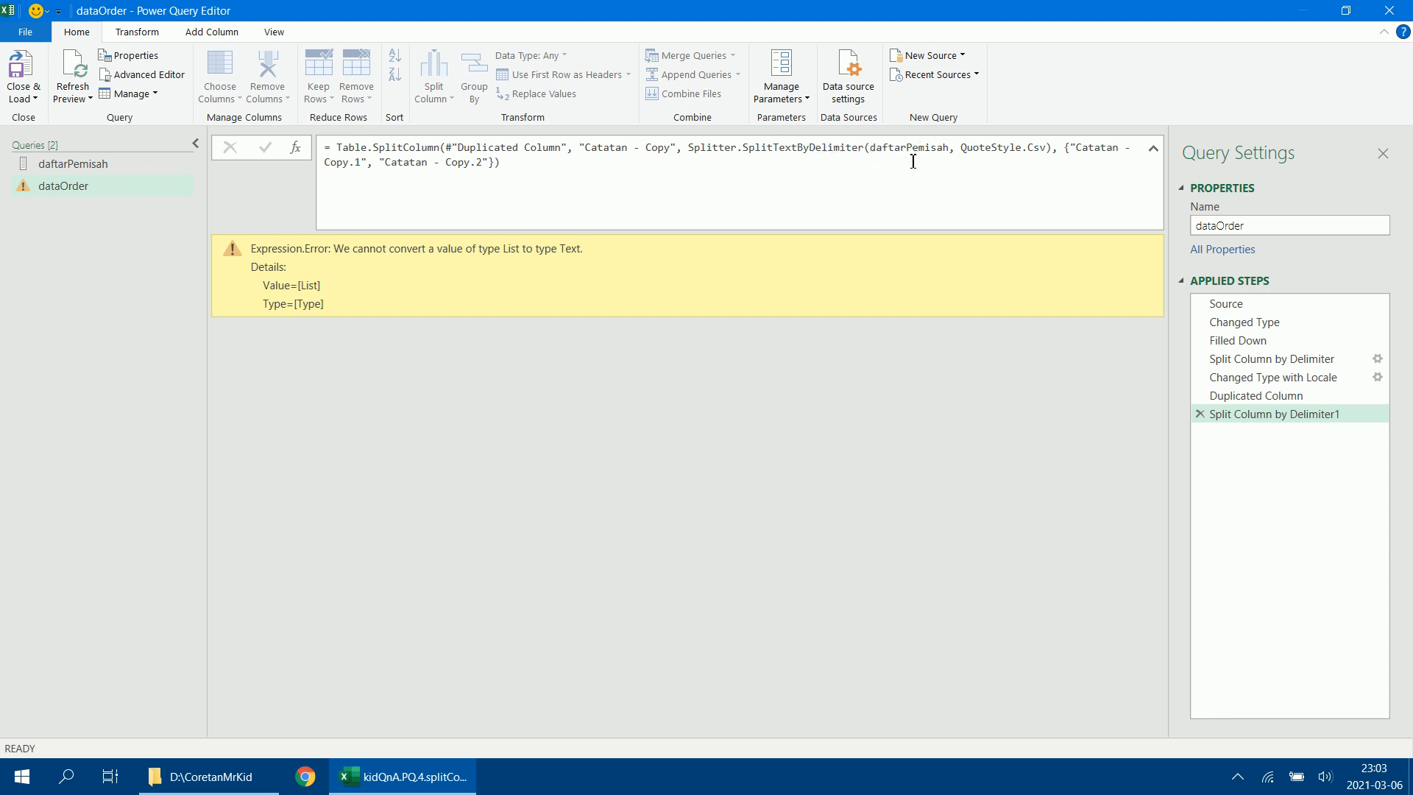
Change the splitter function in the split formula to Splitter.SplitTextByAnyDelimiter.
{"action": "left_click", "coordinate": [812, 150]}
{"action": "type", "text": "A"}
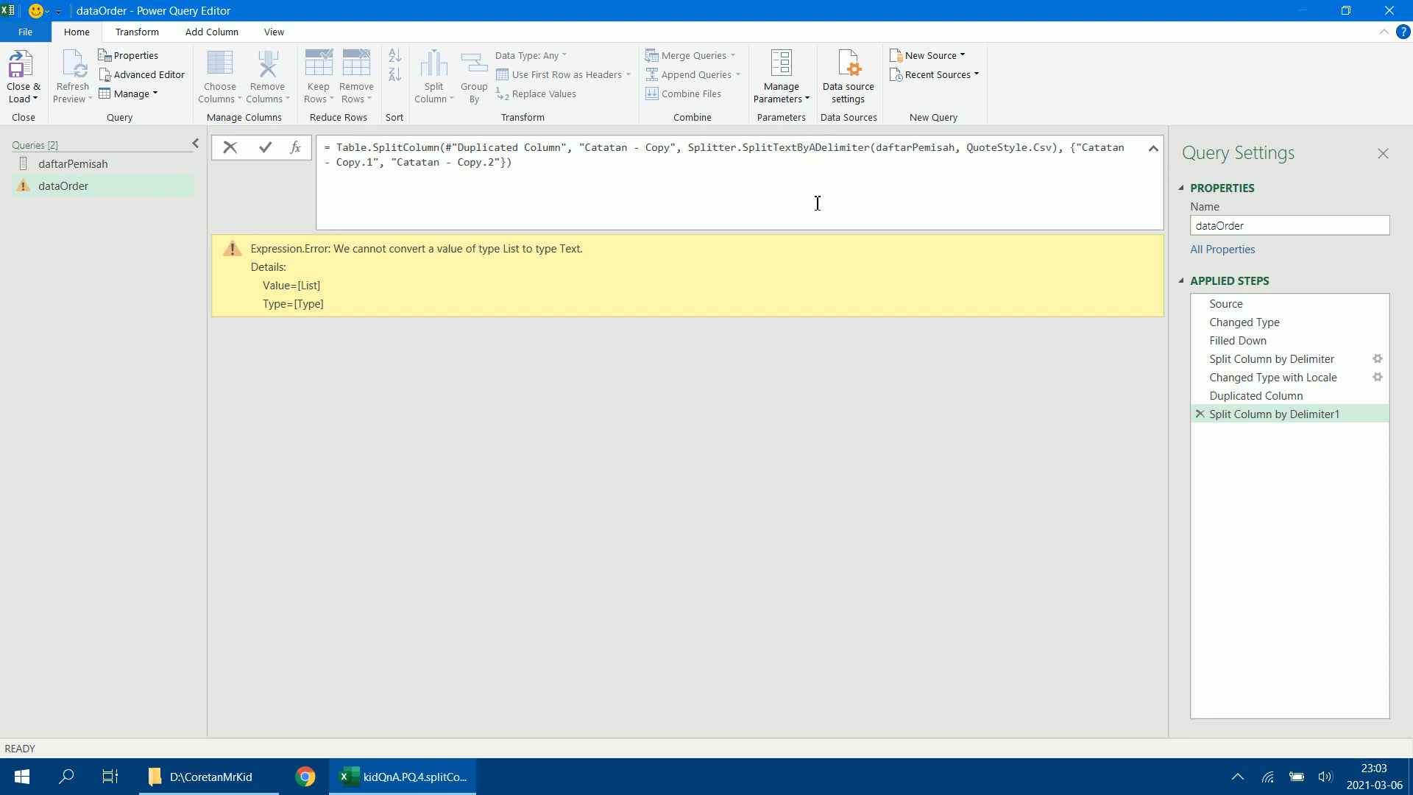
{"action": "type", "text": "ny"}
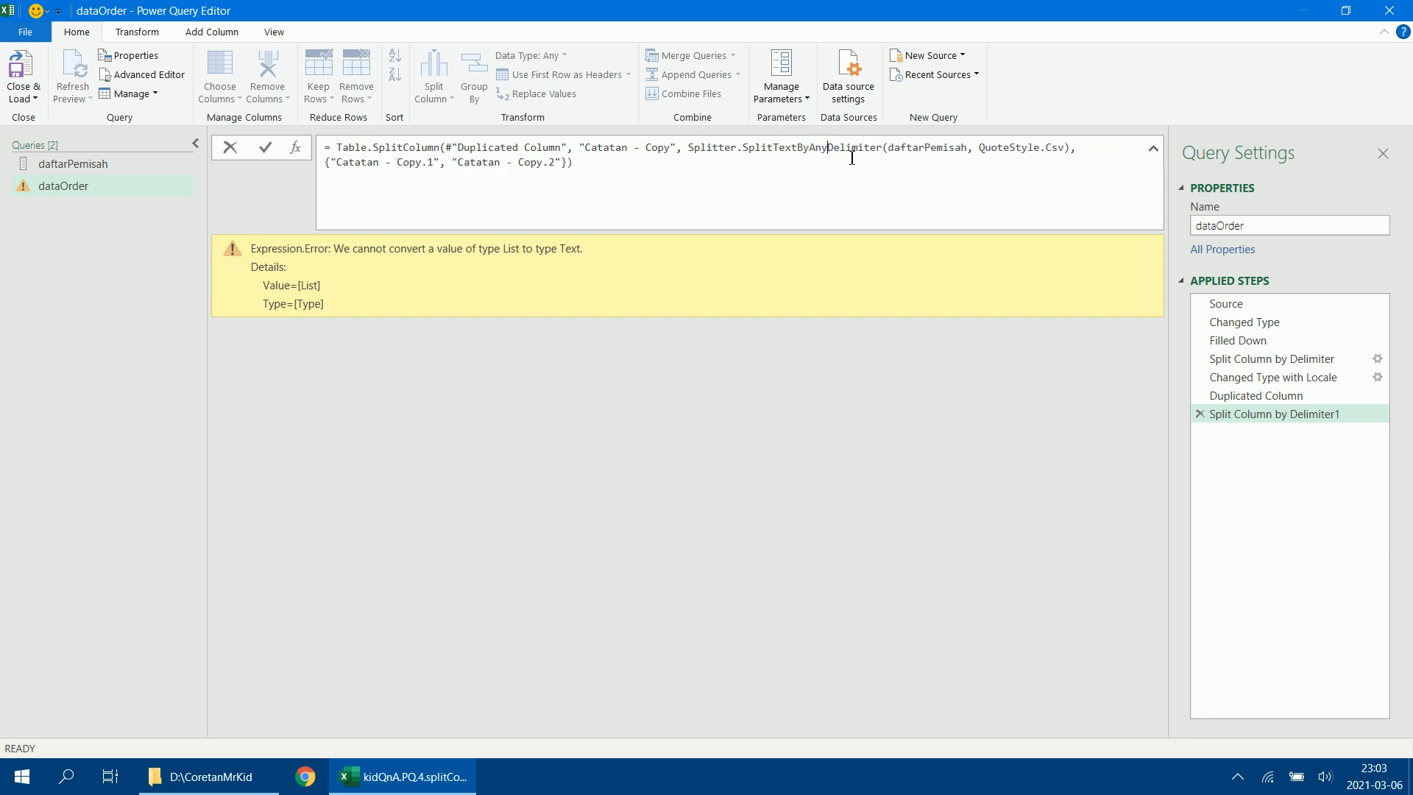
{"action": "key", "text": "Return"}
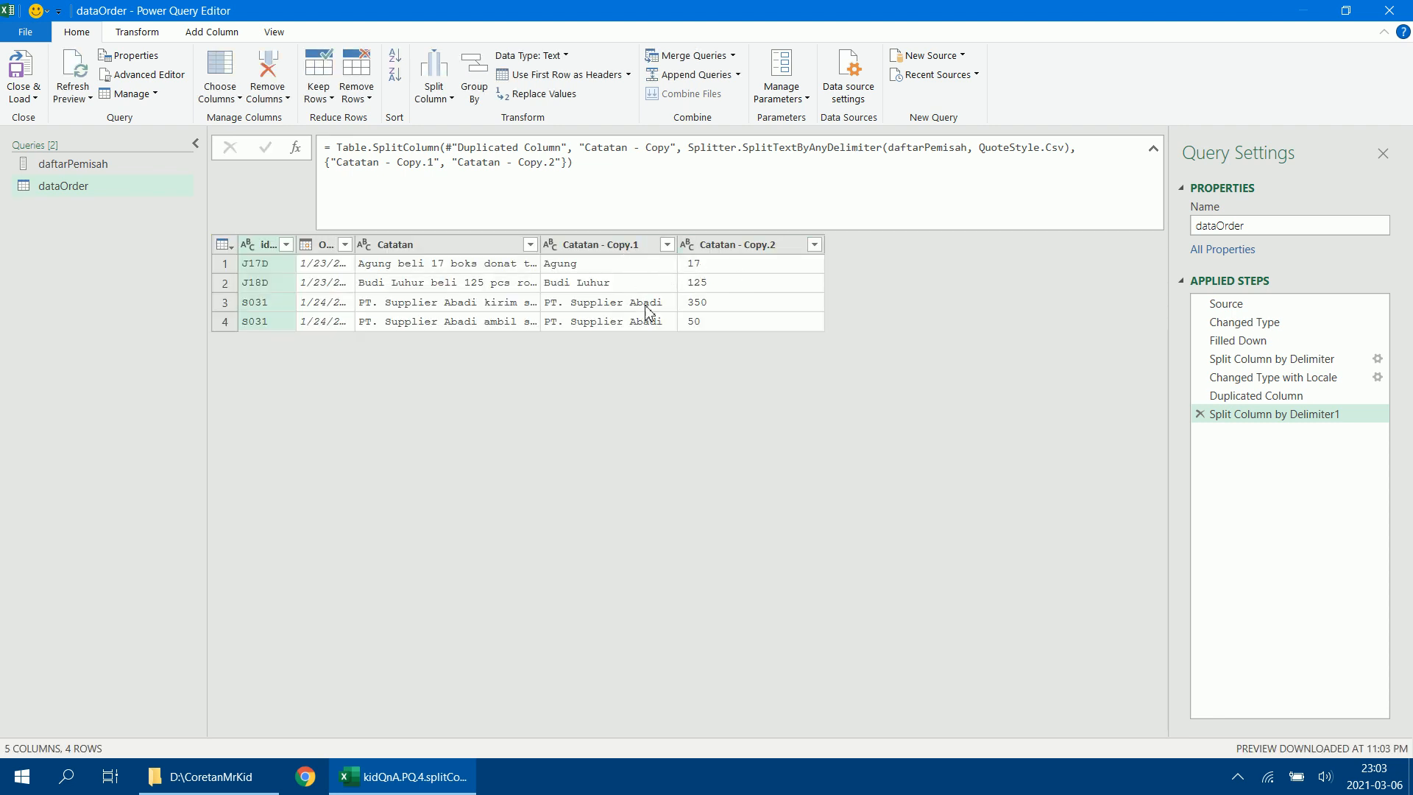
Rename the first output column in the split formula as Pelaku.
{"action": "left_click", "coordinate": [437, 167]}
{"action": "key", "text": "BackSpace"}
{"action": "key", "text": "BackSpace"}
{"action": "key", "text": "BackSpace"}
{"action": "key", "text": "BackSpace"}
{"action": "key", "text": "BackSpace"}
{"action": "key", "text": "BackSpace"}
{"action": "key", "text": "BackSpace"}
{"action": "key", "text": "BackSpace"}
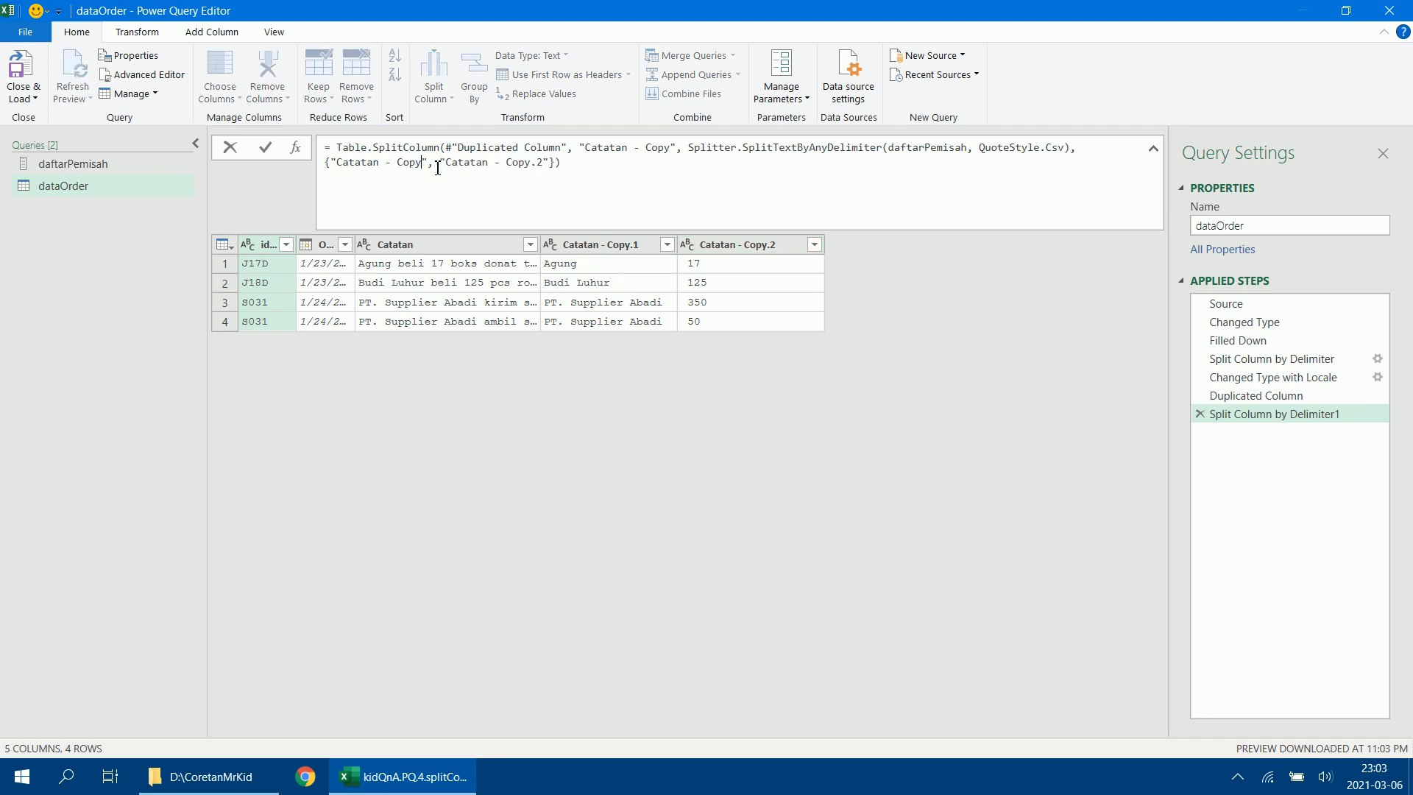
{"action": "key", "text": "BackSpace"}
{"action": "key", "text": "BackSpace"}
{"action": "key", "text": "BackSpace"}
{"action": "key", "text": "BackSpace"}
{"action": "key", "text": "BackSpace"}
{"action": "key", "text": "BackSpace"}
{"action": "key", "text": "BackSpace"}
{"action": "key", "text": "BackSpace"}
{"action": "type", "text": "Pelaku"}
{"action": "key", "text": "Return"}
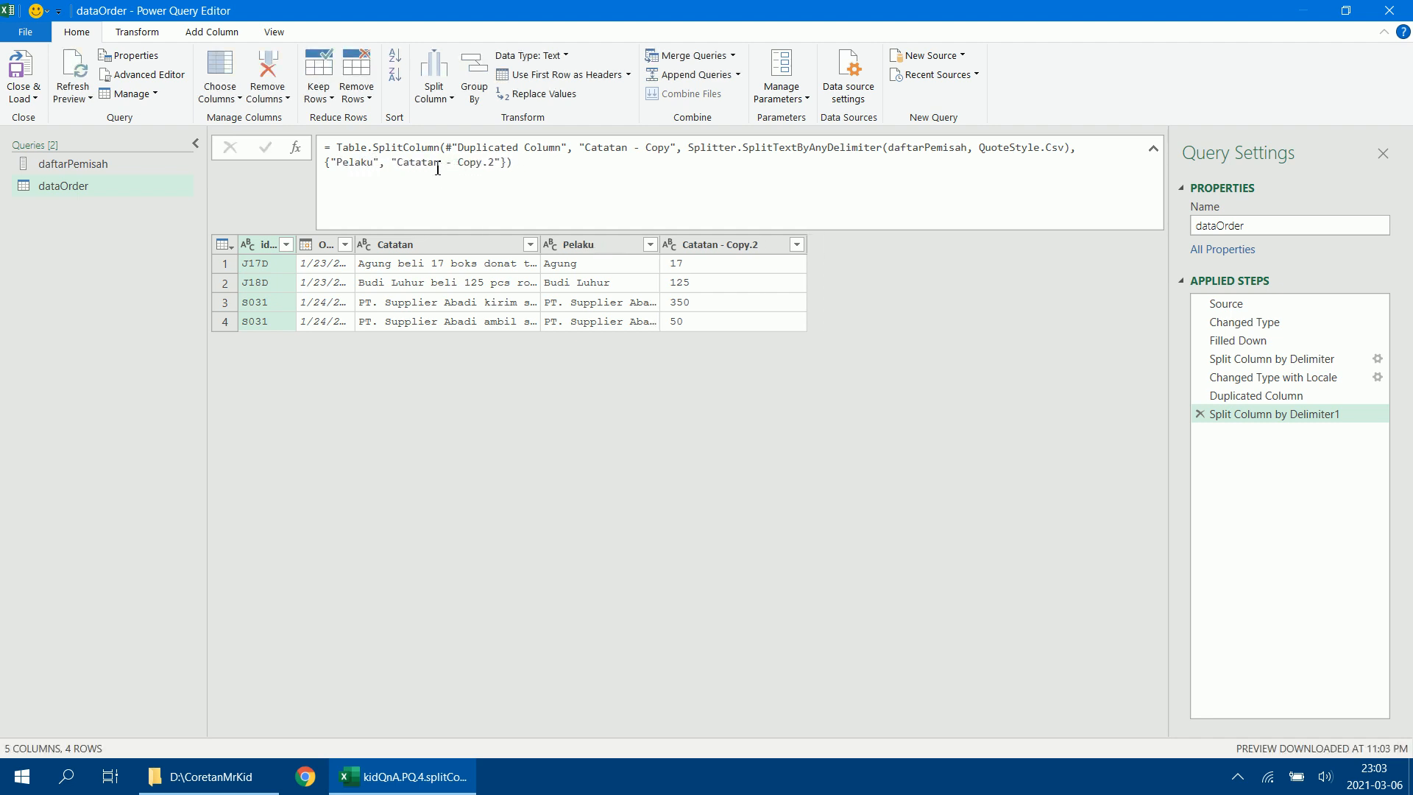
Rename the second output column in the split formula as Qty.
{"action": "left_click", "coordinate": [500, 162]}
{"action": "key", "text": "BackSpace"}
{"action": "key", "text": "BackSpace"}
{"action": "key", "text": "BackSpace"}
{"action": "key", "text": "BackSpace"}
{"action": "key", "text": "BackSpace"}
{"action": "key", "text": "BackSpace"}
{"action": "key", "text": "BackSpace"}
{"action": "key", "text": "BackSpace"}
{"action": "key", "text": "BackSpace"}
{"action": "key", "text": "BackSpace"}
{"action": "key", "text": "BackSpace"}
{"action": "key", "text": "BackSpace"}
{"action": "key", "text": "BackSpace"}
{"action": "key", "text": "BackSpace"}
{"action": "key", "text": "BackSpace"}
{"action": "key", "text": "BackSpace"}
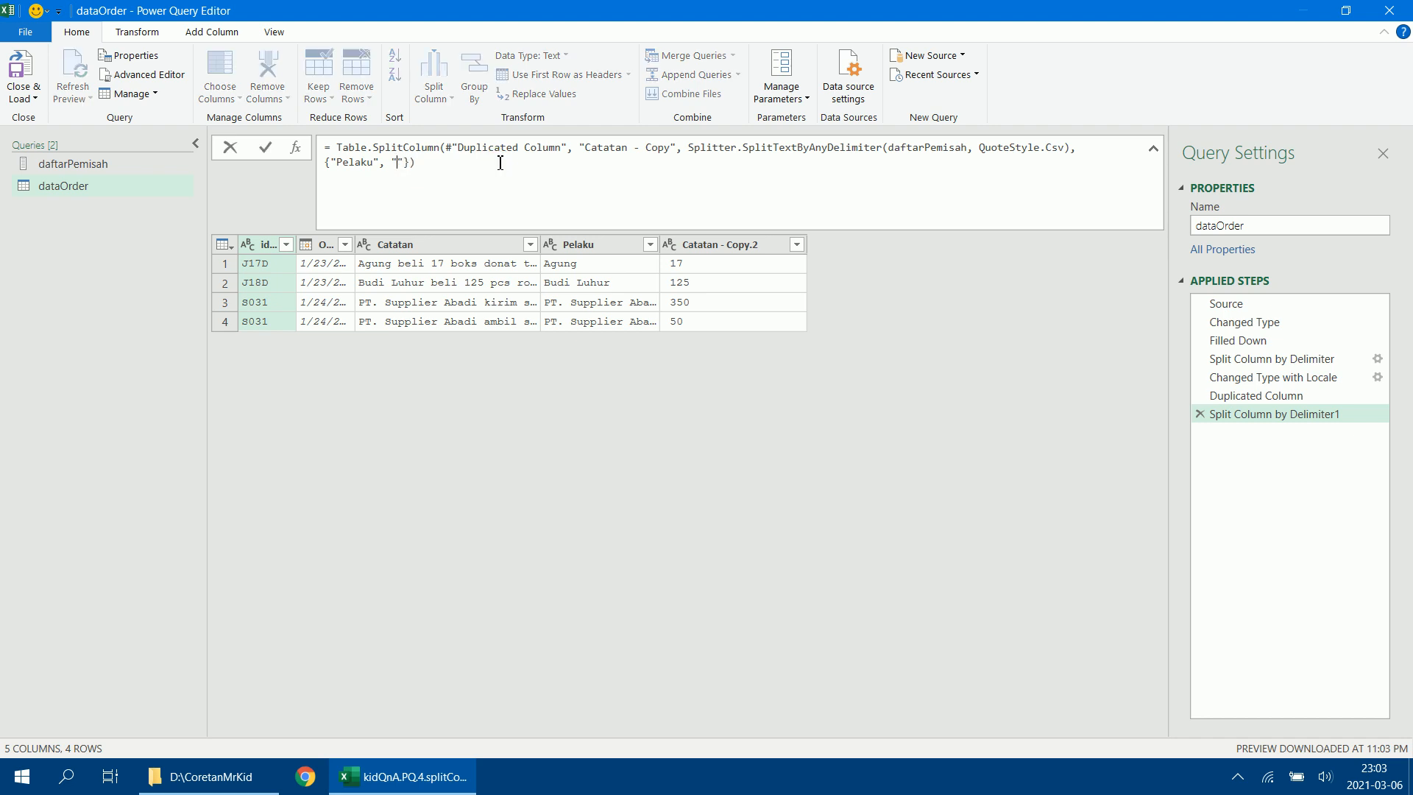
{"action": "type", "text": "Qty"}
{"action": "key", "text": "Return"}
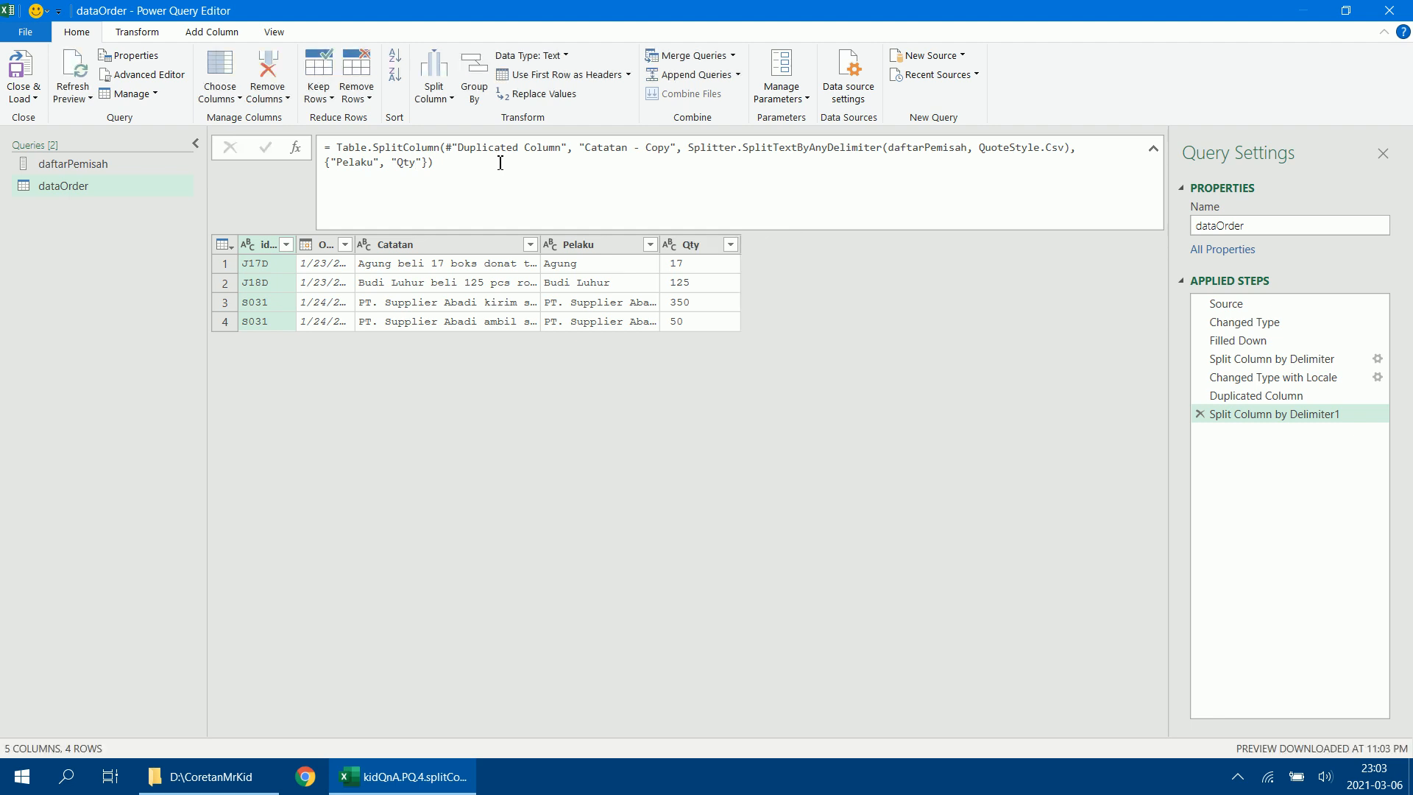
Add a third output column named Produk to the split formula.
{"action": "left_click", "coordinate": [424, 168]}
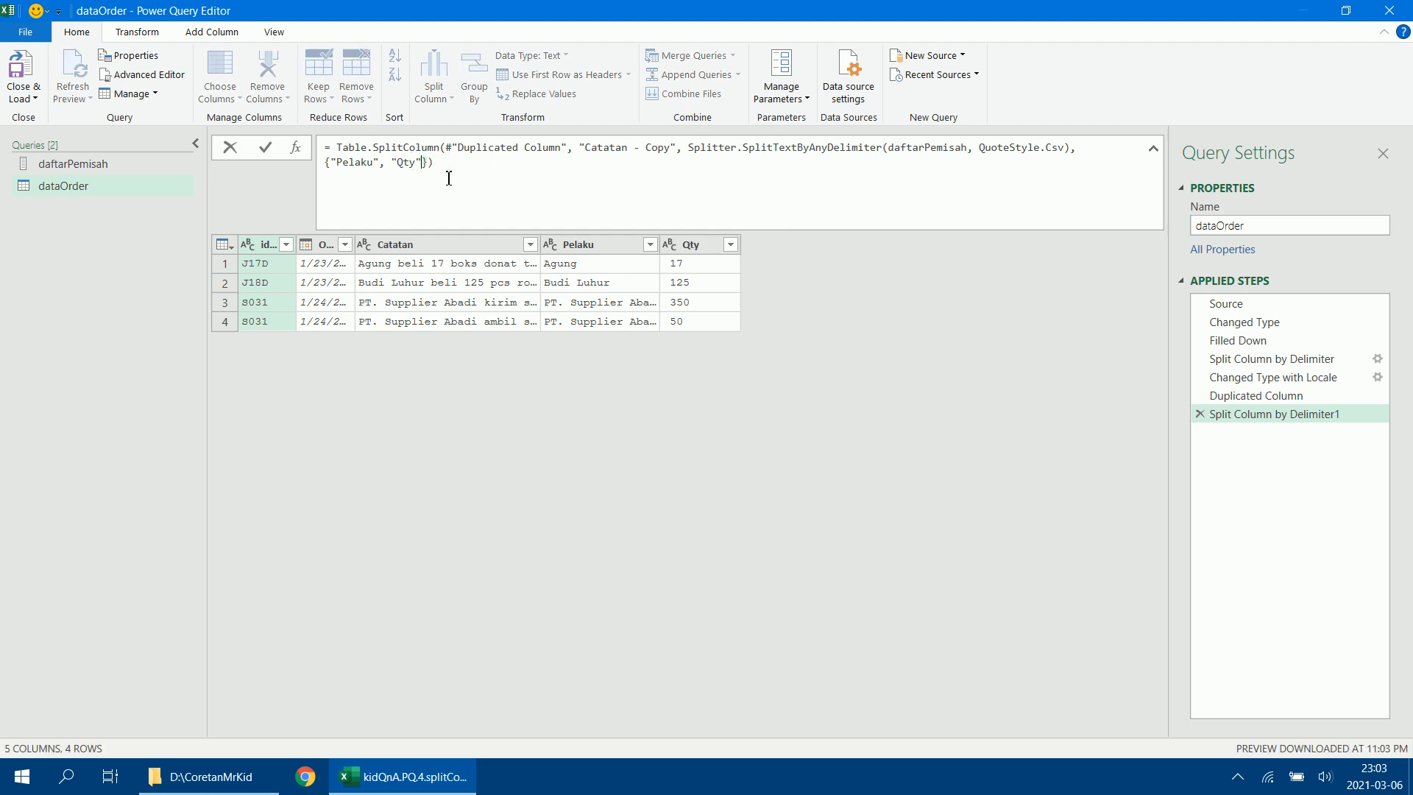
{"action": "type", "text": ",\"Produk"}
{"action": "key", "text": "Return"}
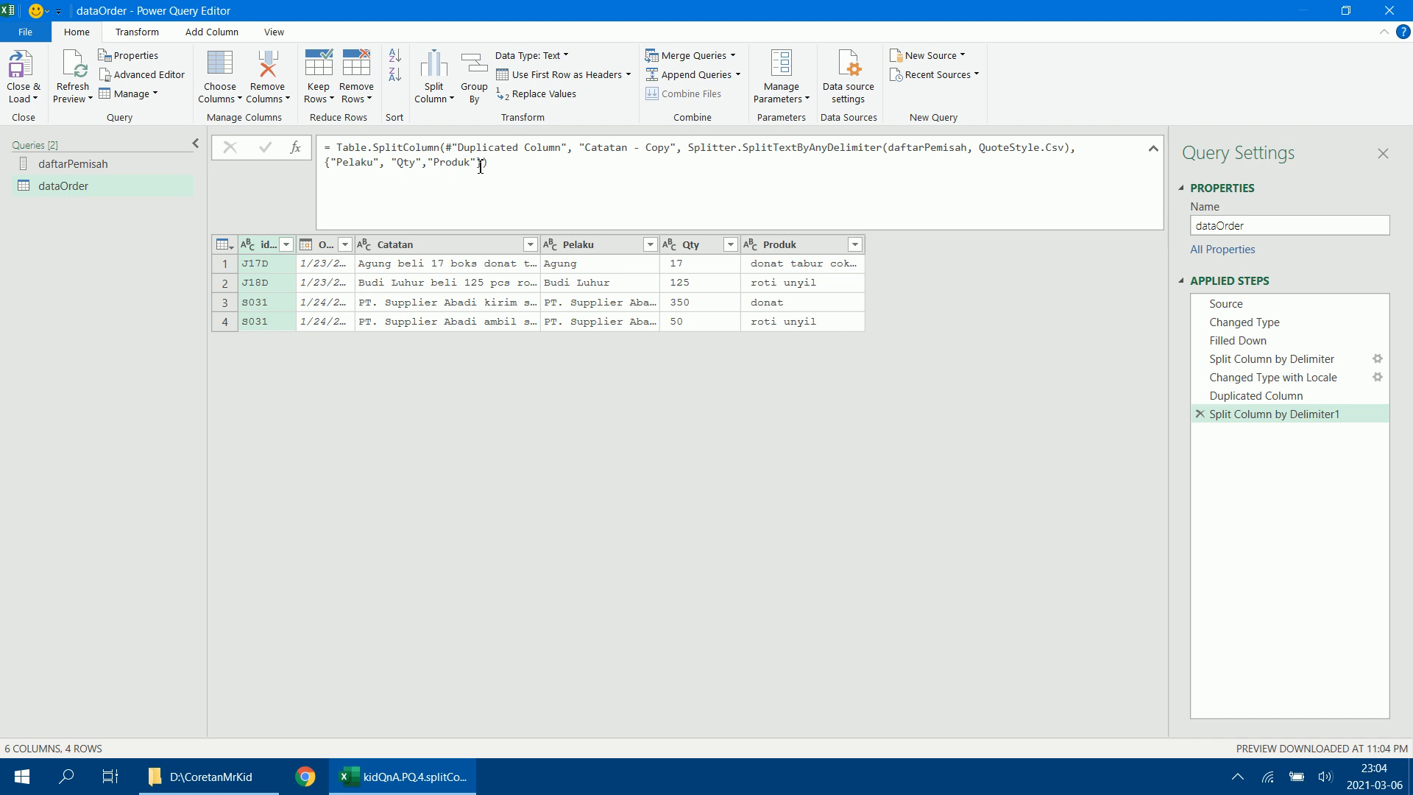
Check the full Catatan texts in the Source step, and add a fourth output column named Harga Satuan to the split formula.
{"action": "left_click", "coordinate": [481, 165]}
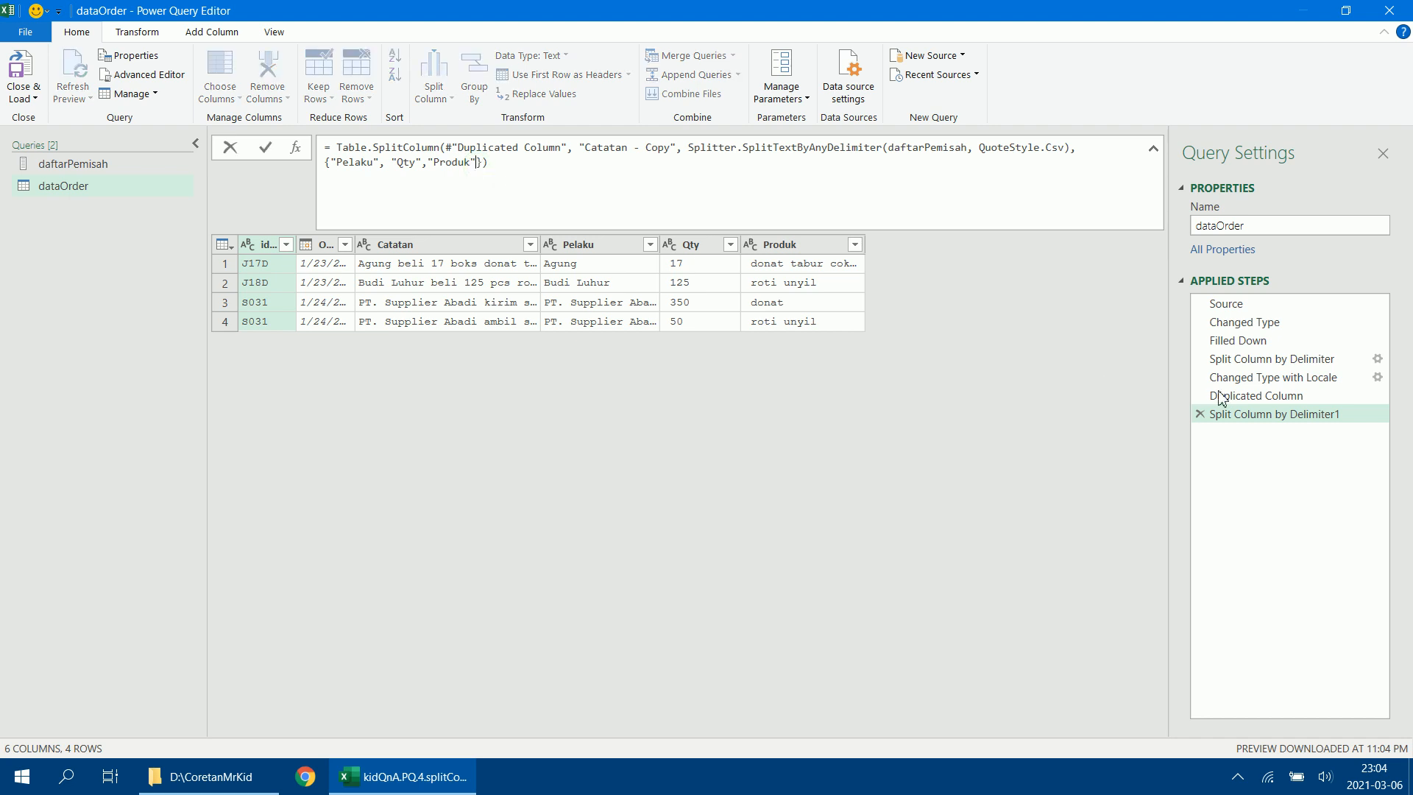
{"action": "left_click", "coordinate": [1262, 309]}
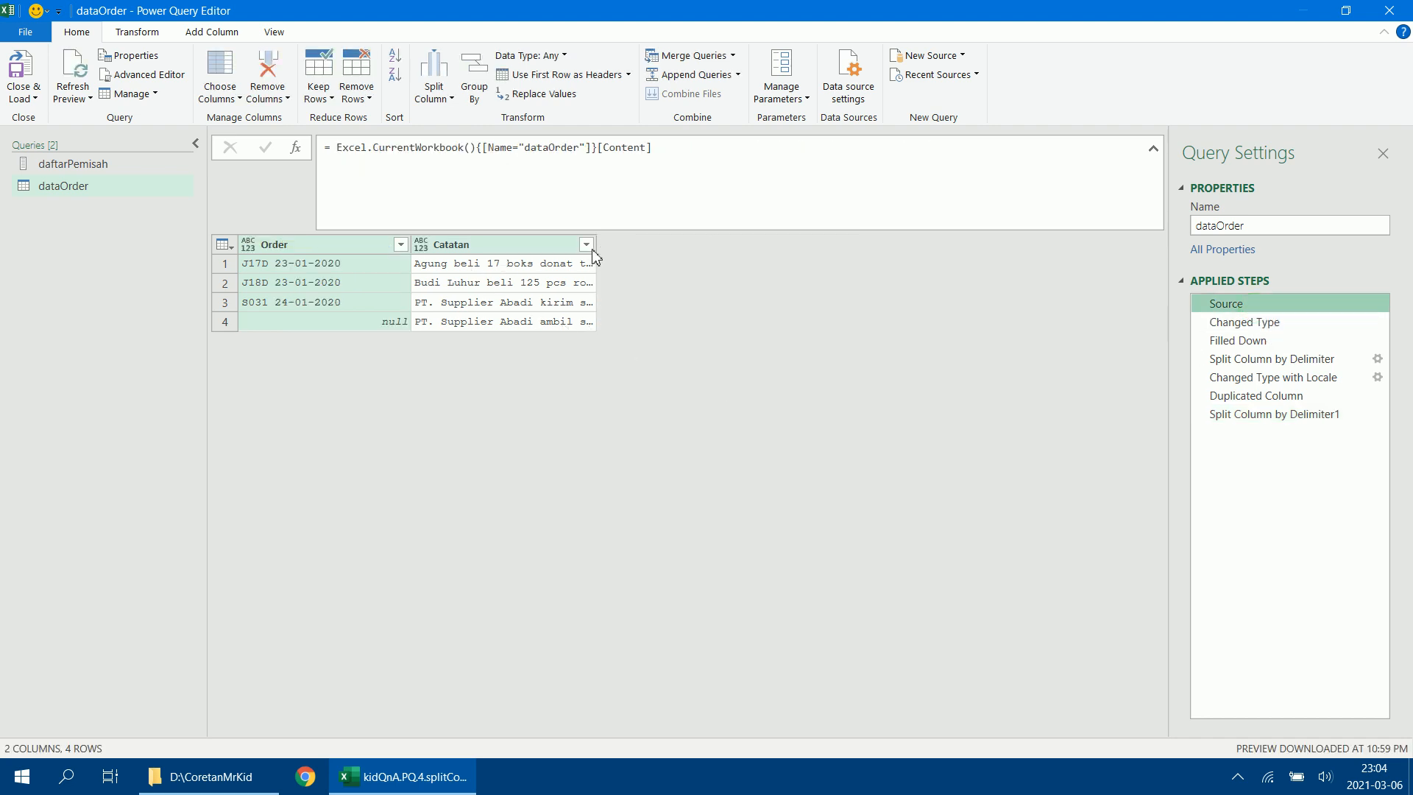
{"action": "left_click_drag", "start_coordinate": [596, 243], "coordinate": [834, 247]}
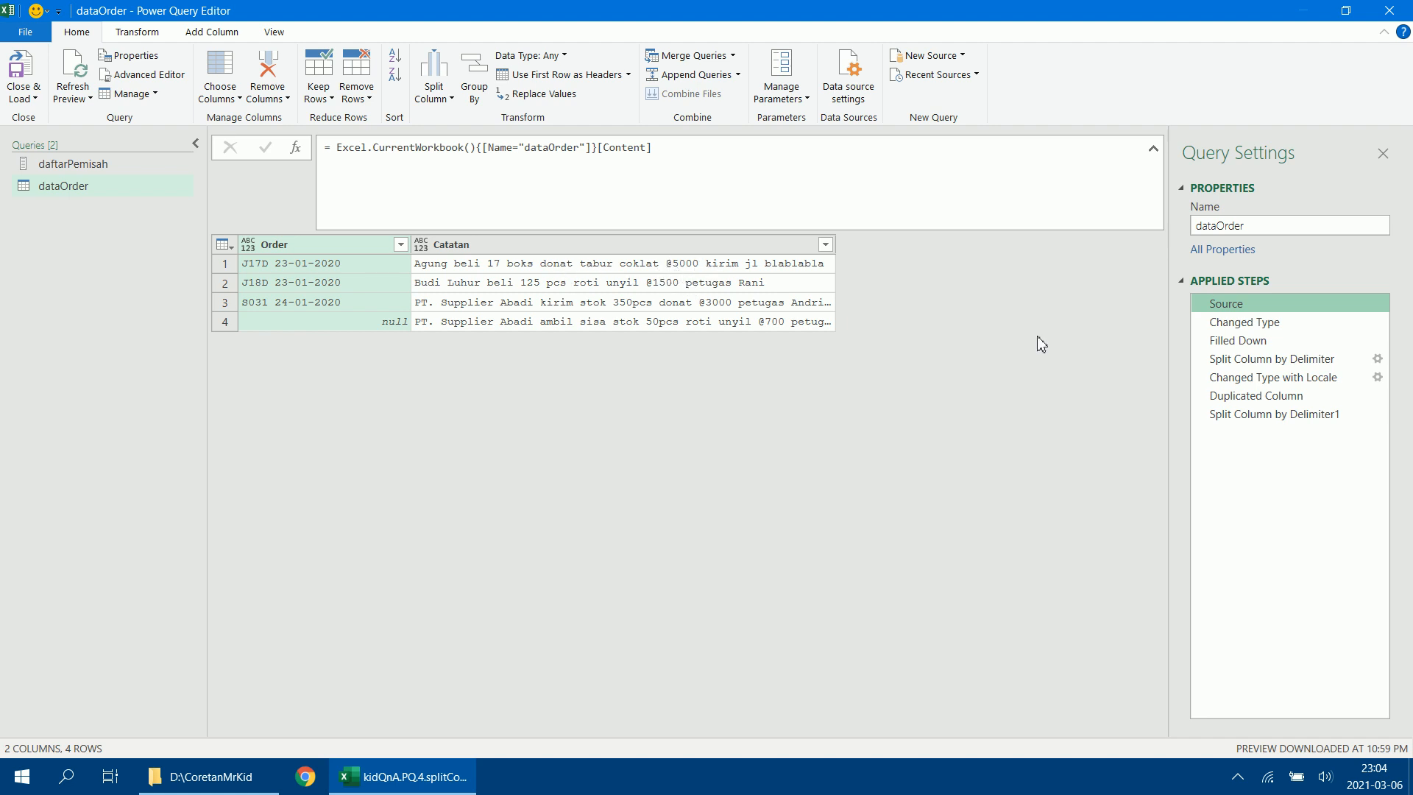
{"action": "left_click", "coordinate": [1252, 418]}
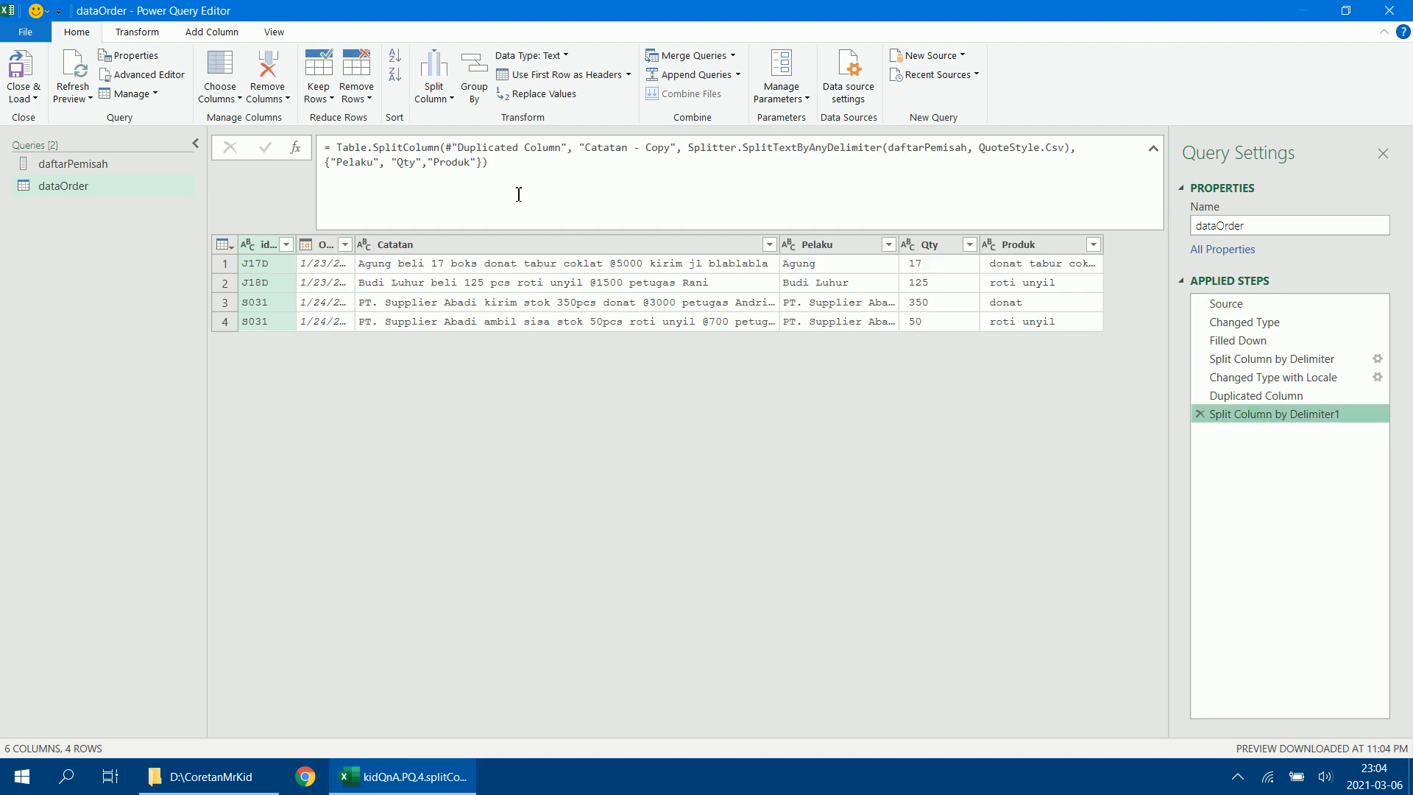
{"action": "left_click", "coordinate": [477, 174]}
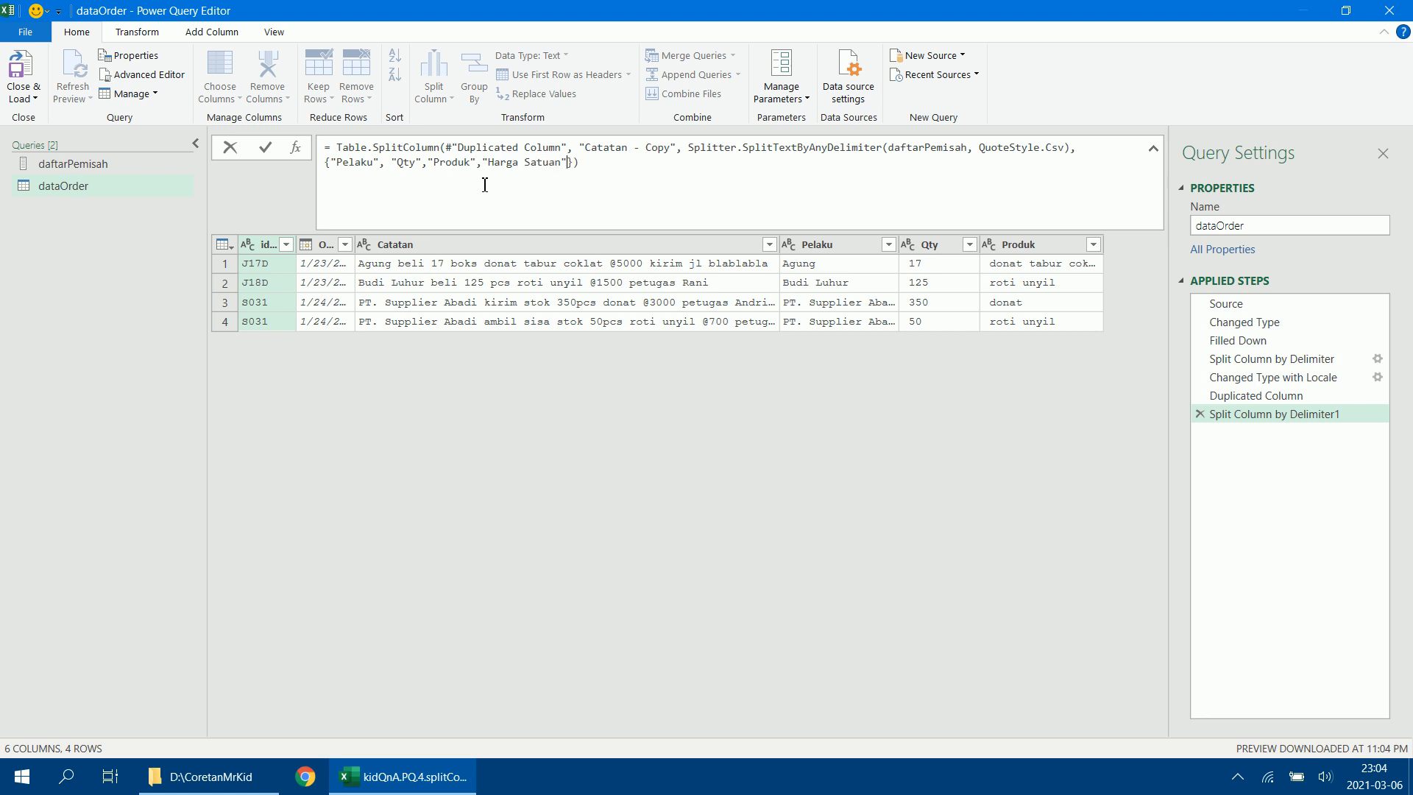
{"action": "key", "text": "Return"}
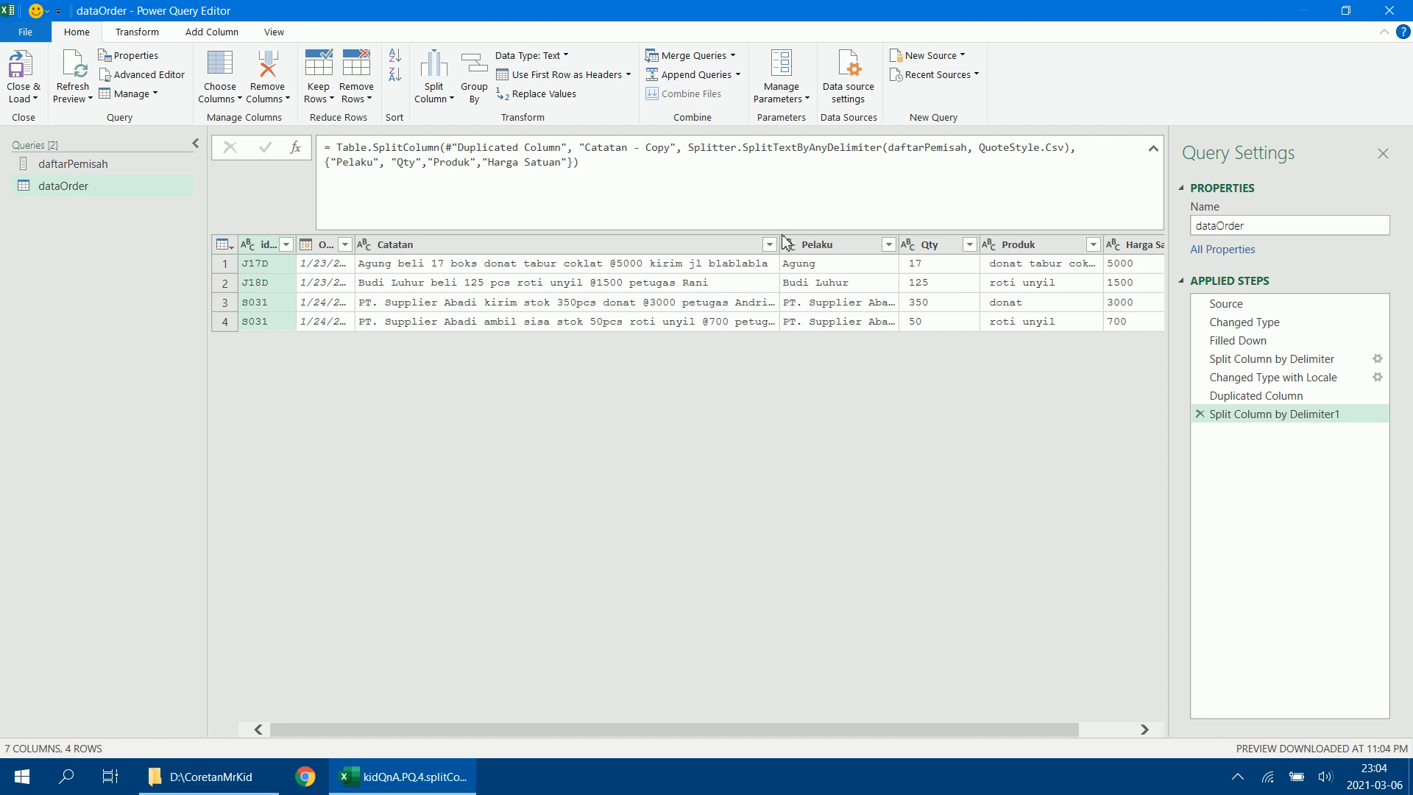
Narrow the Catatan, Pelaku, Qty, Produk and Harga Satuan columns in the data preview.
{"action": "left_click_drag", "start_coordinate": [781, 244], "coordinate": [462, 249]}
{"action": "left_click_drag", "start_coordinate": [661, 245], "coordinate": [641, 245]}
{"action": "left_click_drag", "start_coordinate": [766, 244], "coordinate": [721, 245]}
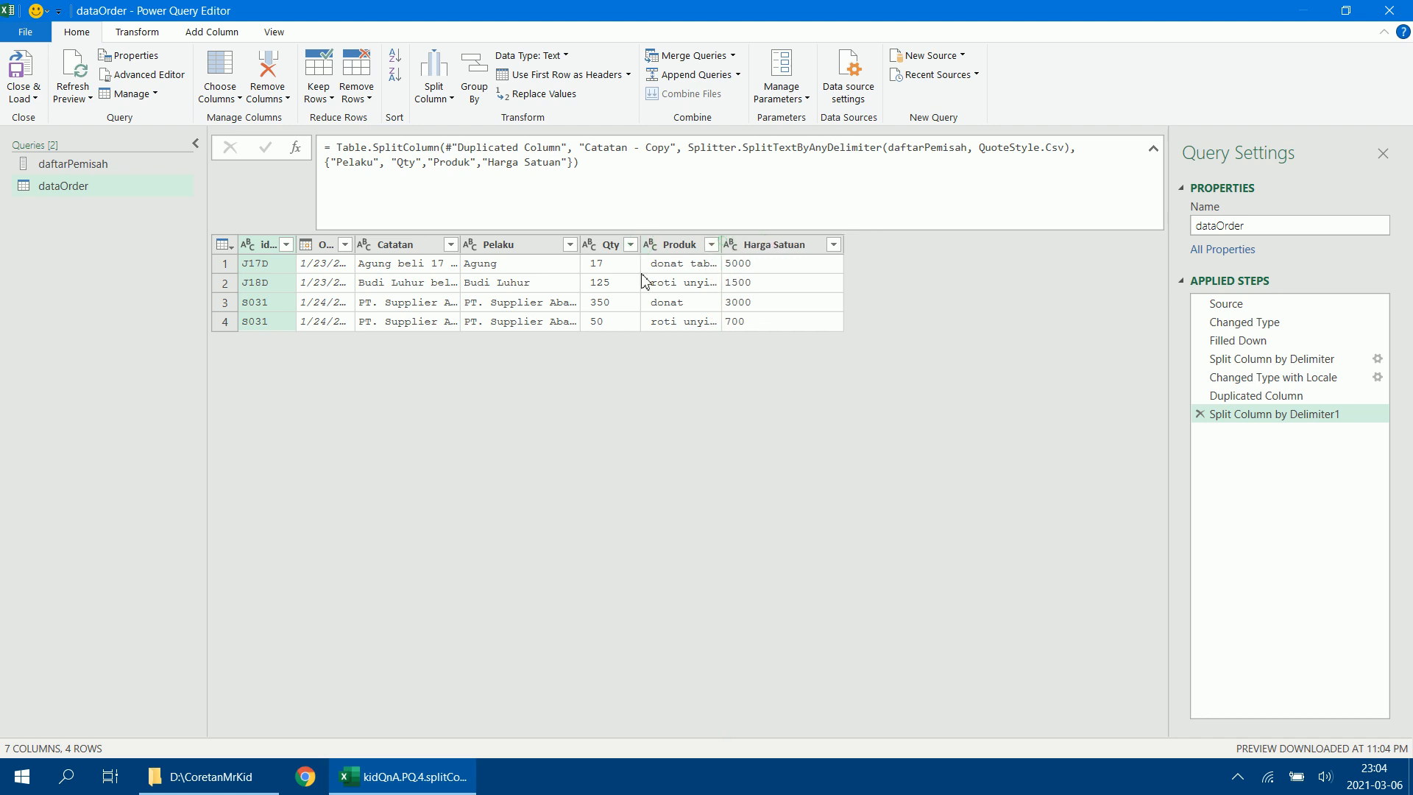
{"action": "left_click_drag", "start_coordinate": [585, 244], "coordinate": [539, 244]}
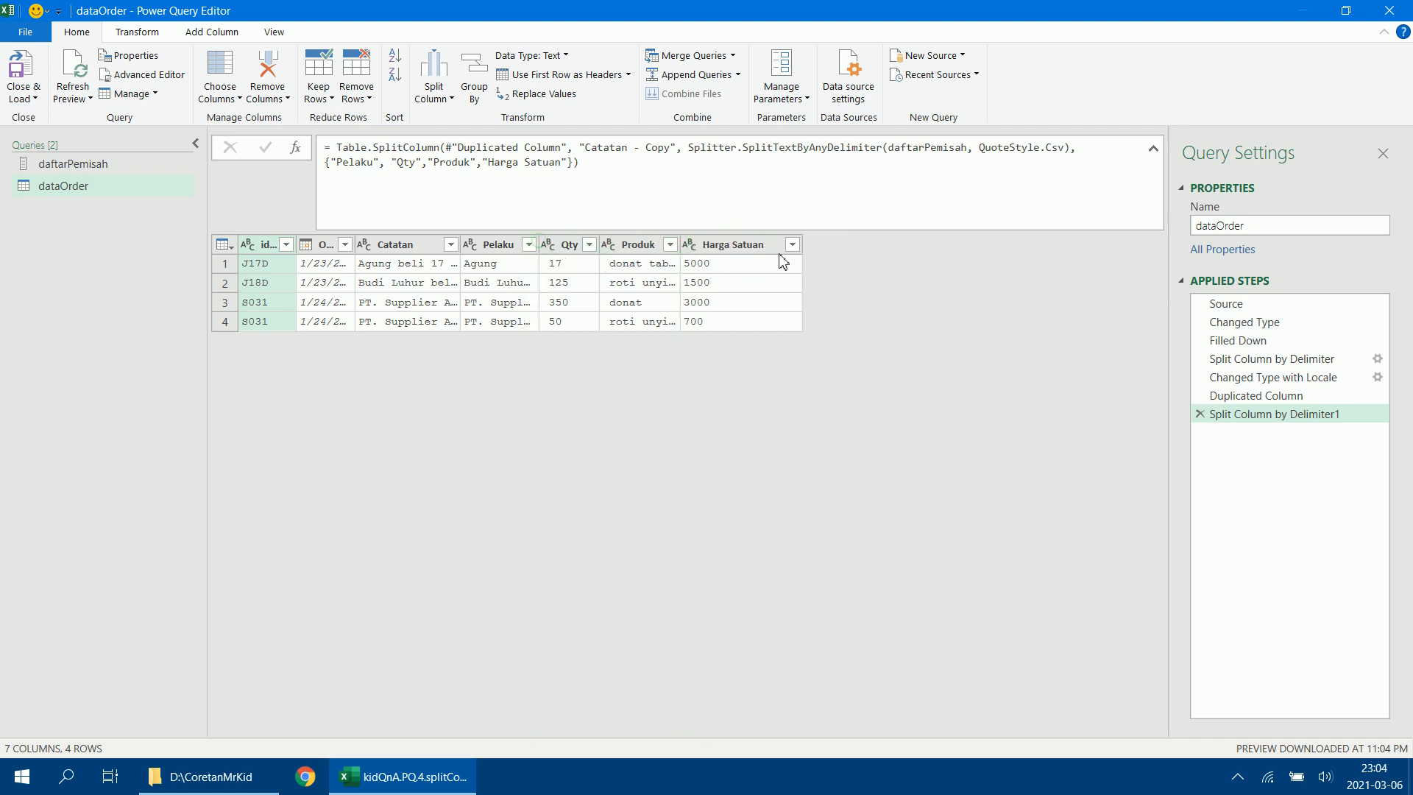
{"action": "left_click_drag", "start_coordinate": [806, 243], "coordinate": [777, 244]}
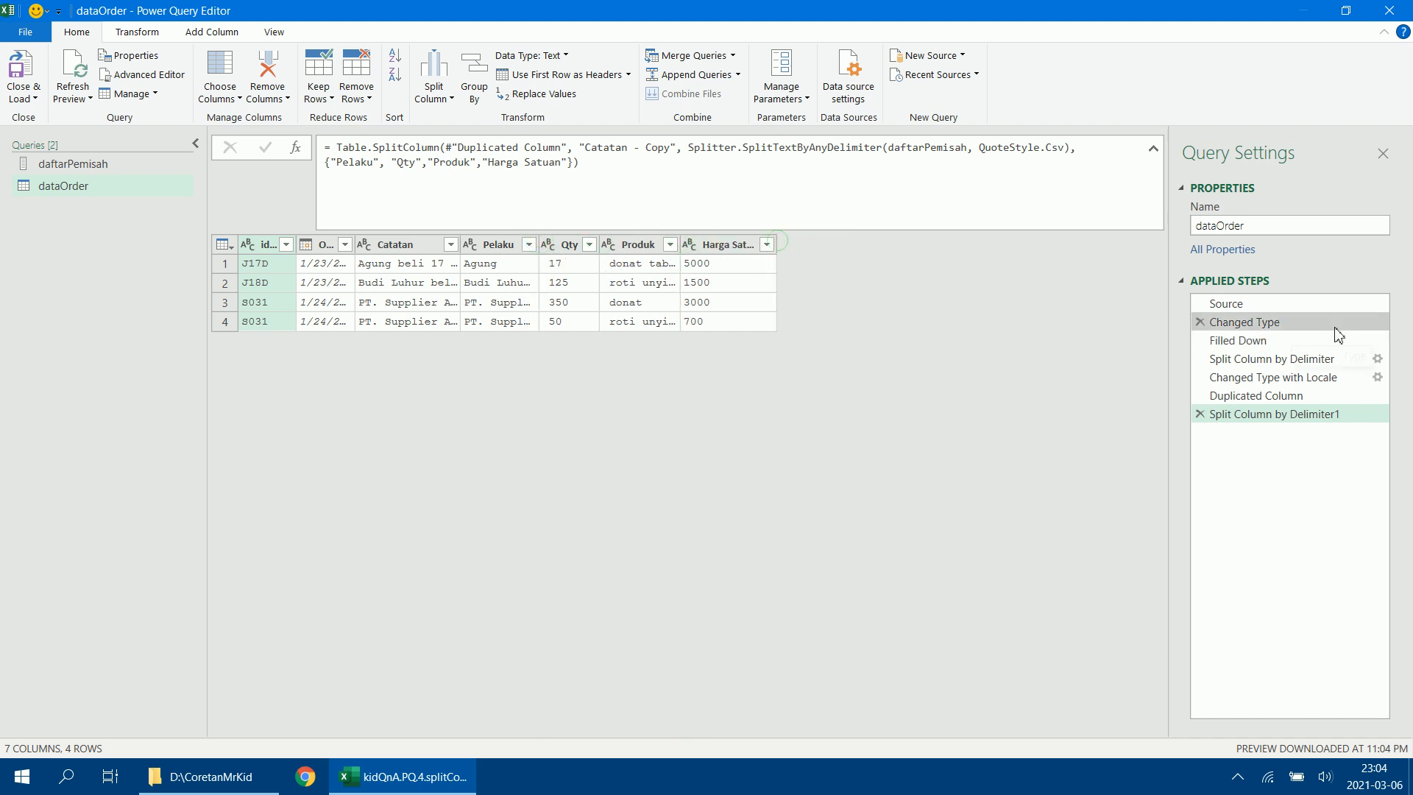
Review the Catatan texts in the Source step again, and add a fifth output column named AlamatAtauPetugas to the split formula.
{"action": "left_click", "coordinate": [1317, 311]}
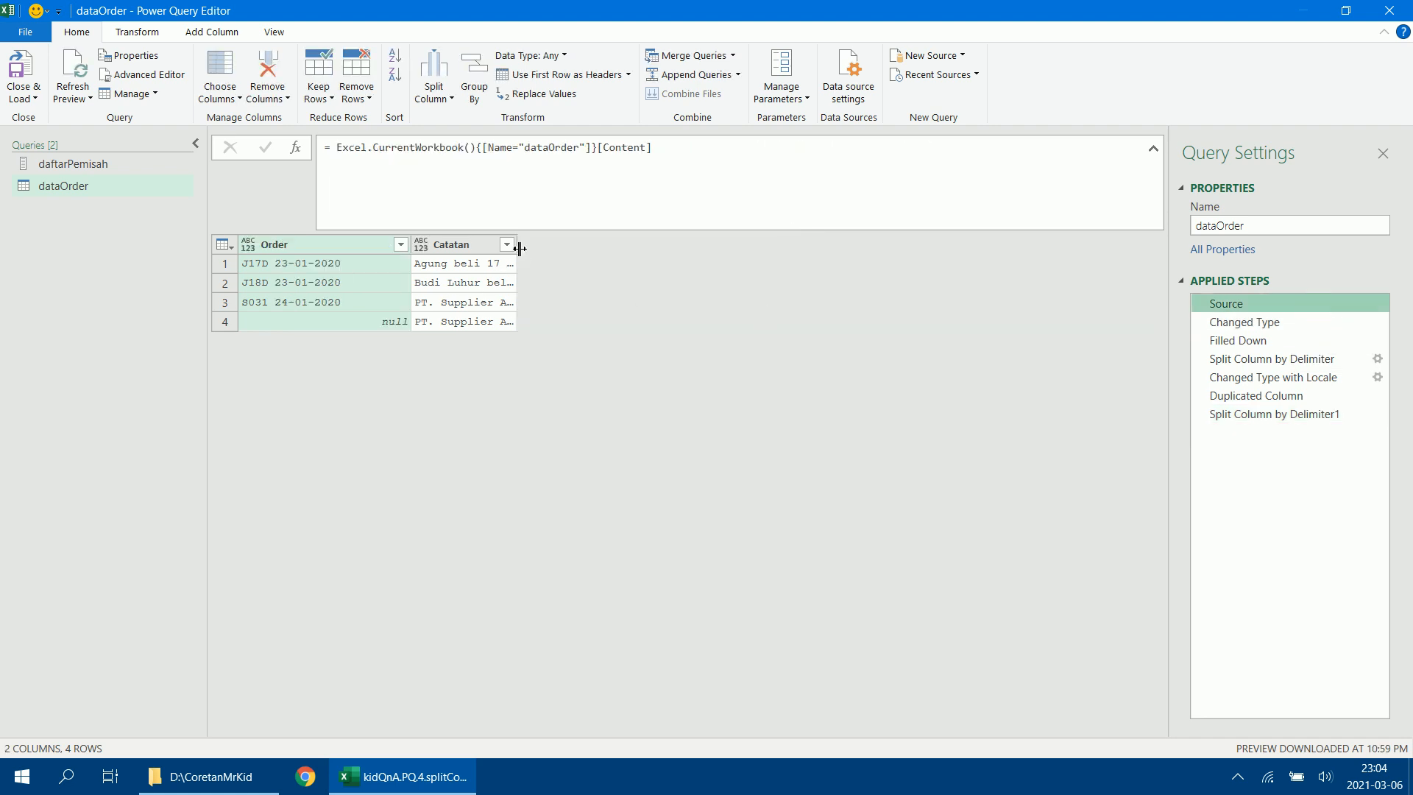
{"action": "left_click_drag", "start_coordinate": [520, 244], "coordinate": [835, 246]}
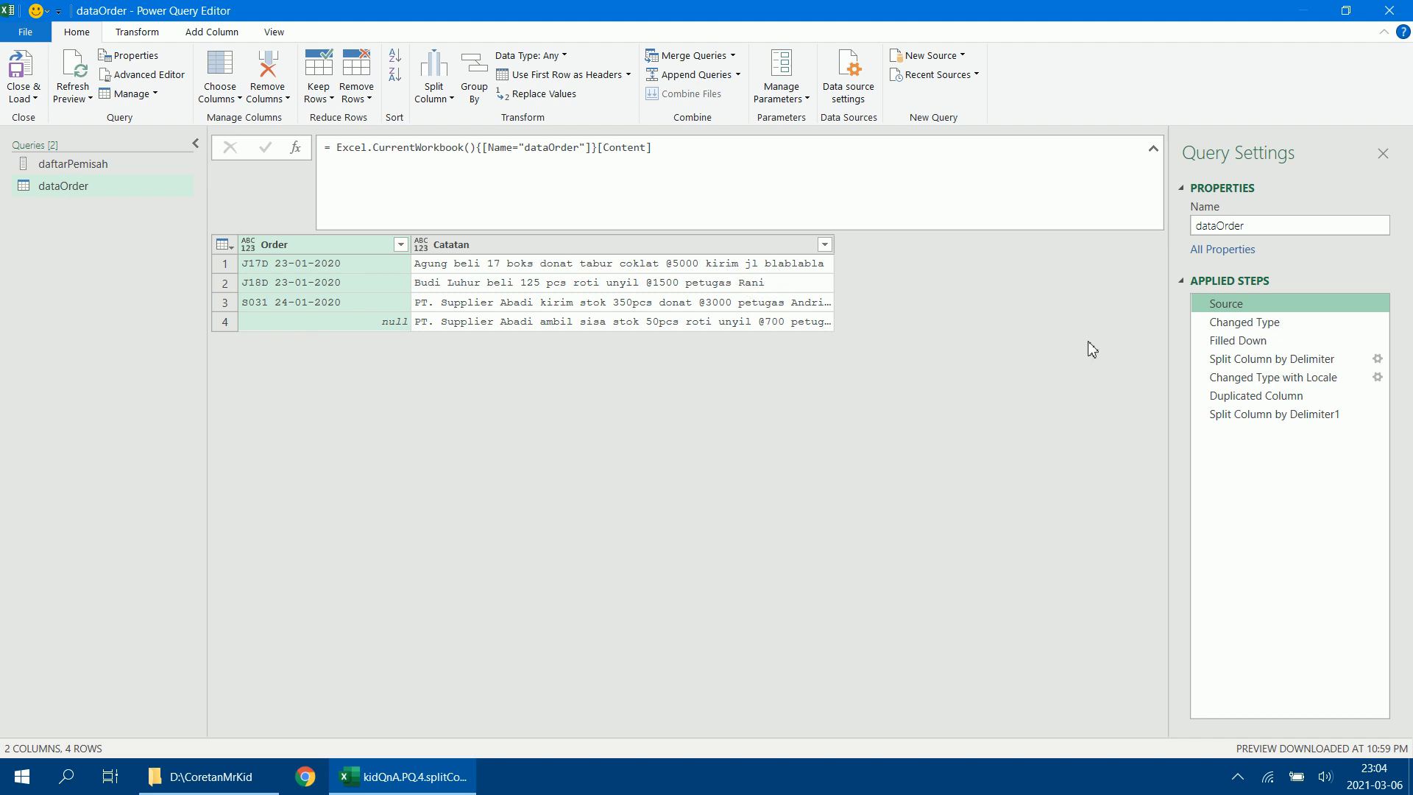
{"action": "left_click", "coordinate": [1255, 413]}
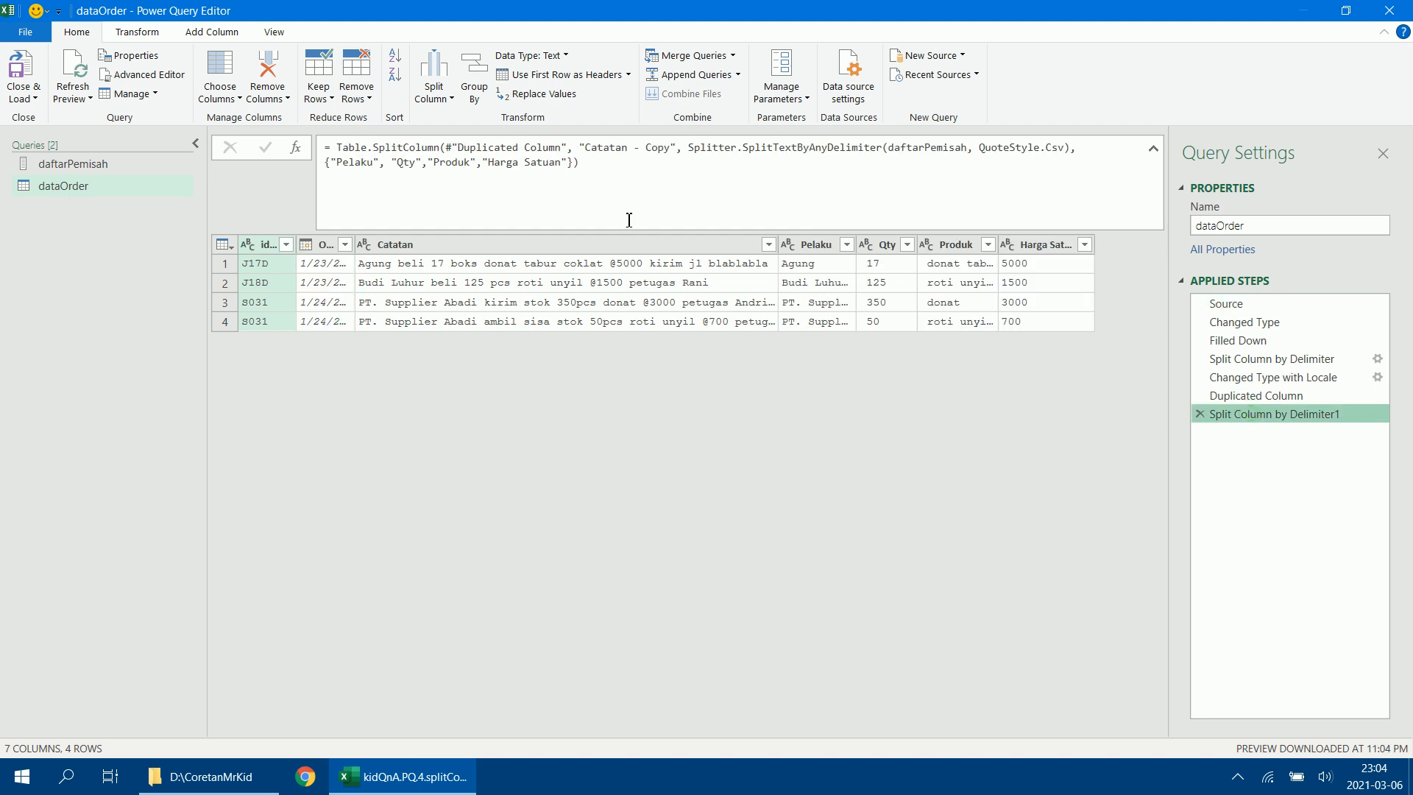
{"action": "left_click", "coordinate": [571, 161]}
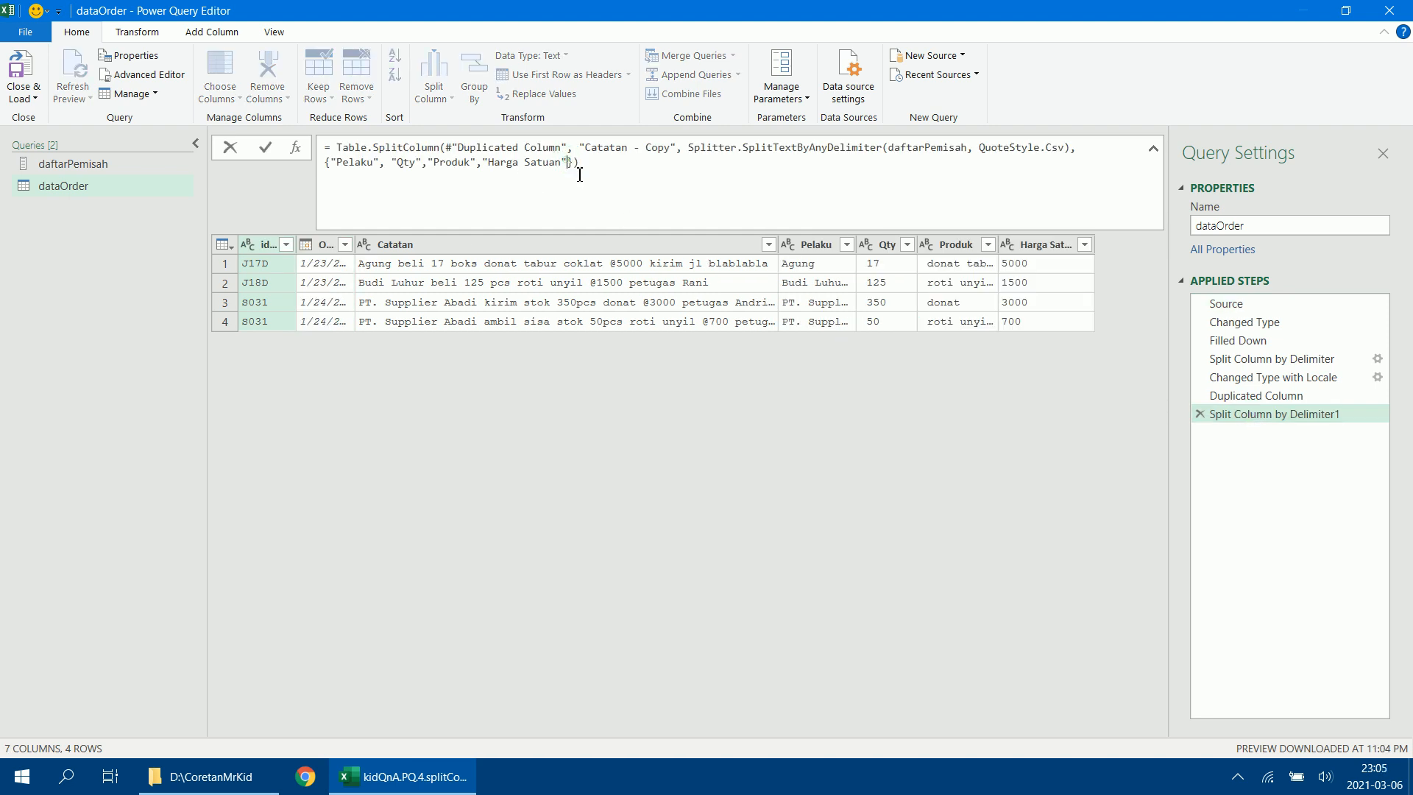
{"action": "type", "text": ",\"AlamatAtauPetugas"}
{"action": "key", "text": "Return"}
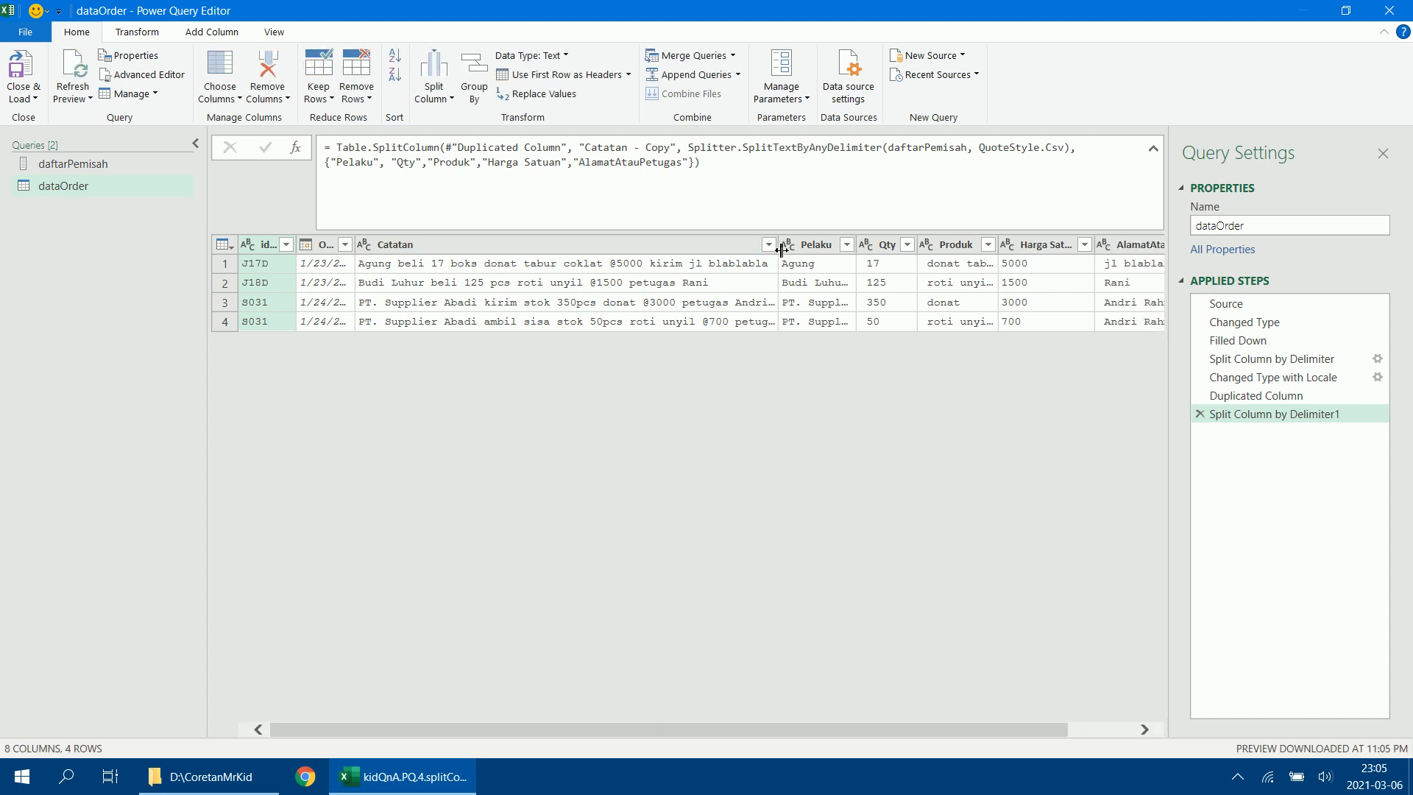
Narrow the Catatan and AlamatAtauPetugas columns in the data preview so all columns fit.
{"action": "left_click_drag", "start_coordinate": [775, 254], "coordinate": [439, 249]}
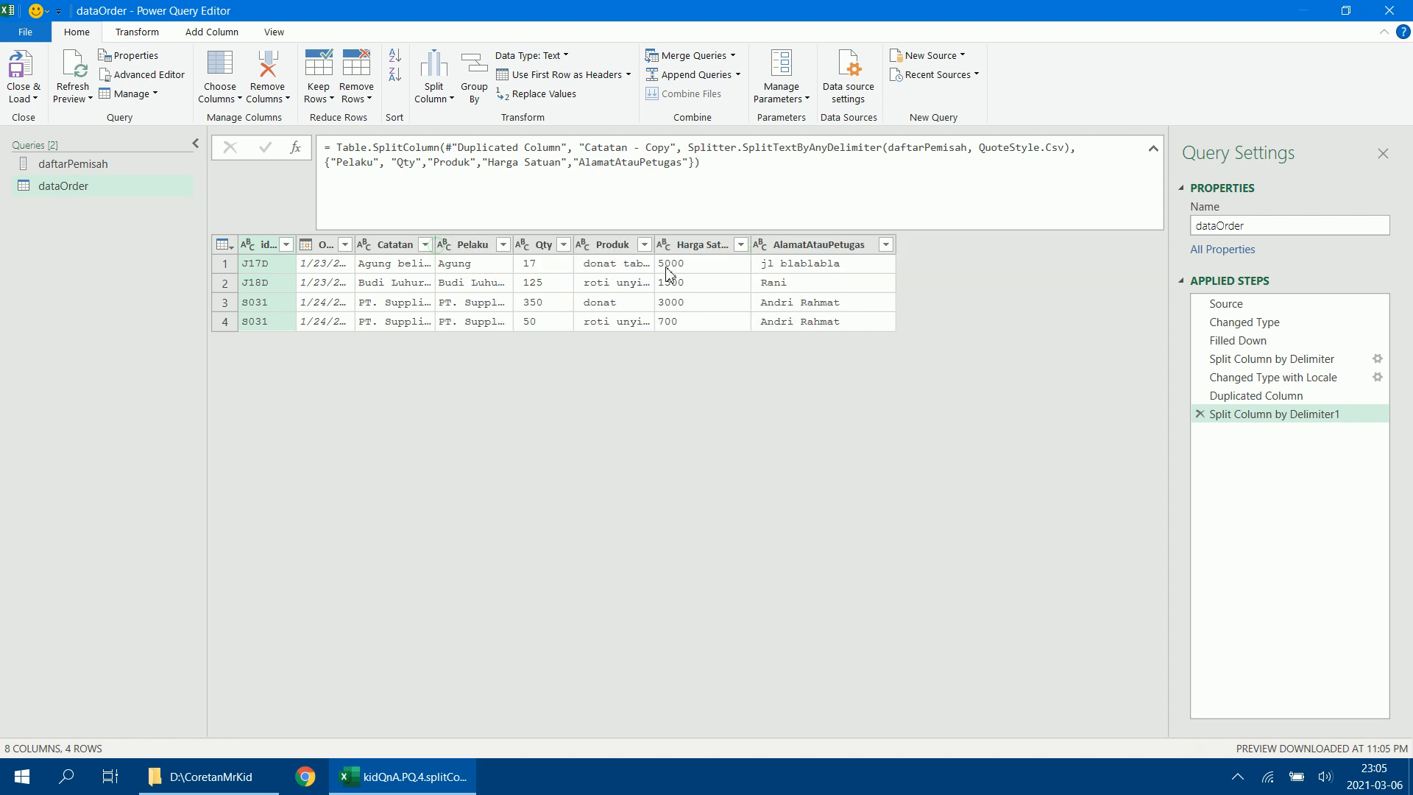
{"action": "left_click_drag", "start_coordinate": [896, 247], "coordinate": [859, 246]}
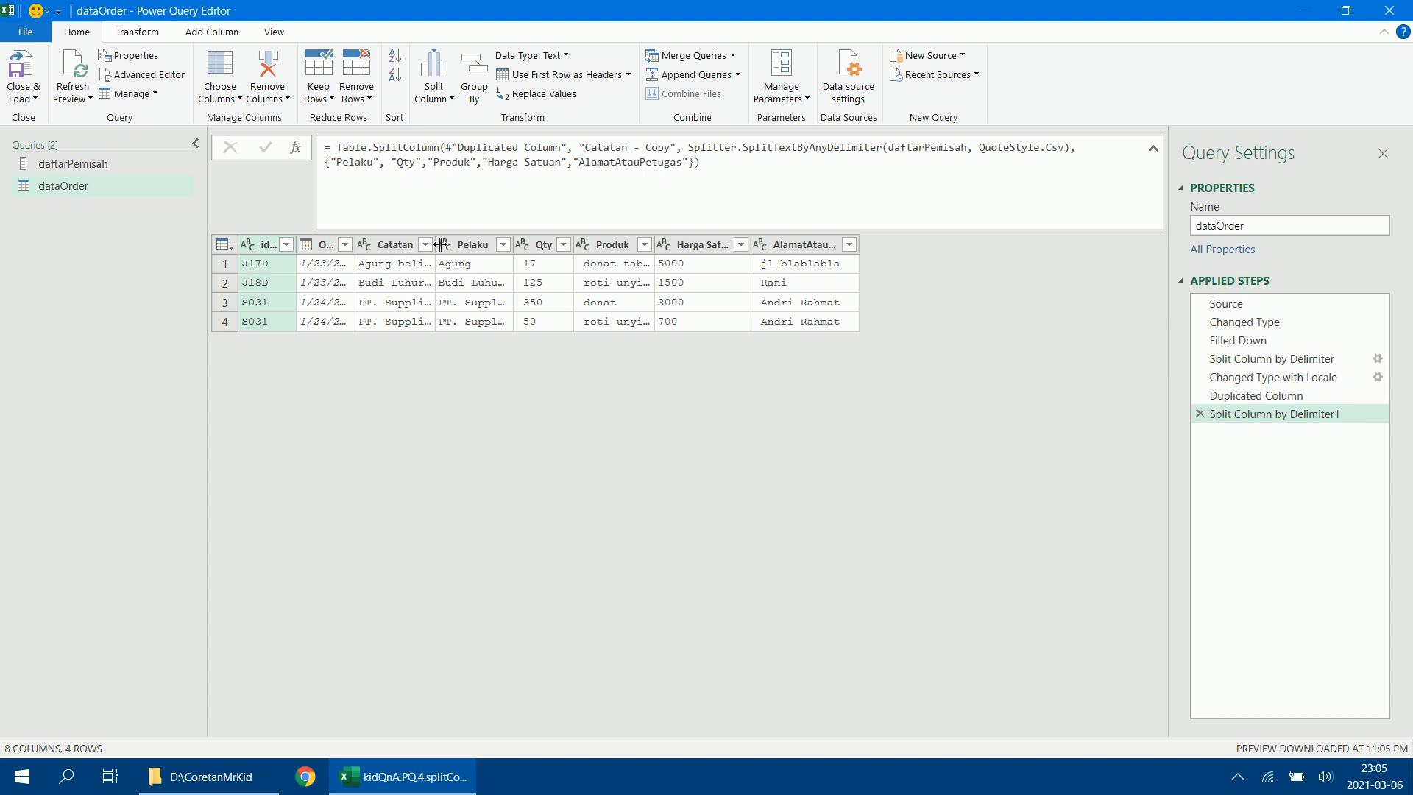
{"action": "left_click_drag", "start_coordinate": [439, 245], "coordinate": [462, 245]}
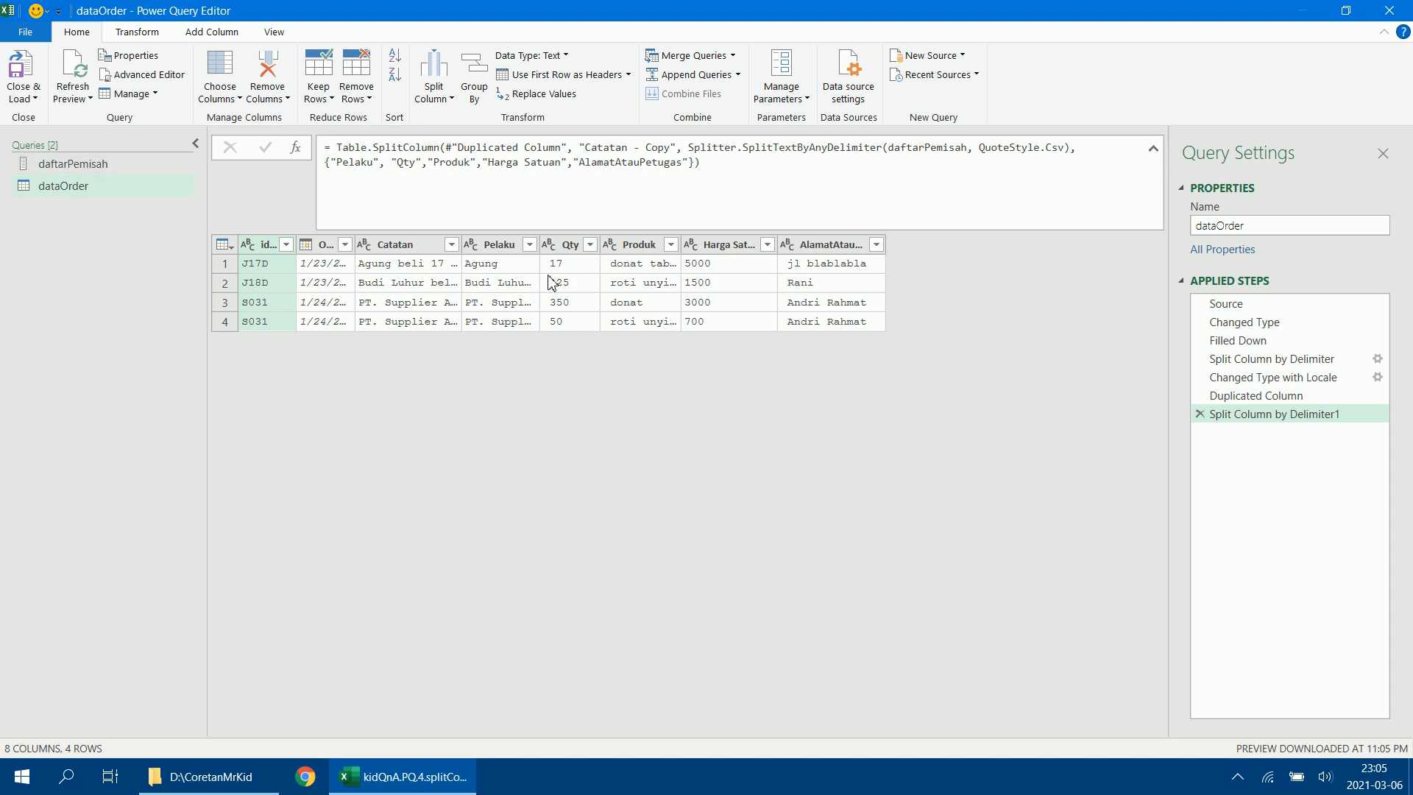
Check the first Catatan text, and add a column extracting the text between delimiters Pelaku and Qty from Catatan.
{"action": "left_click", "coordinate": [386, 251]}
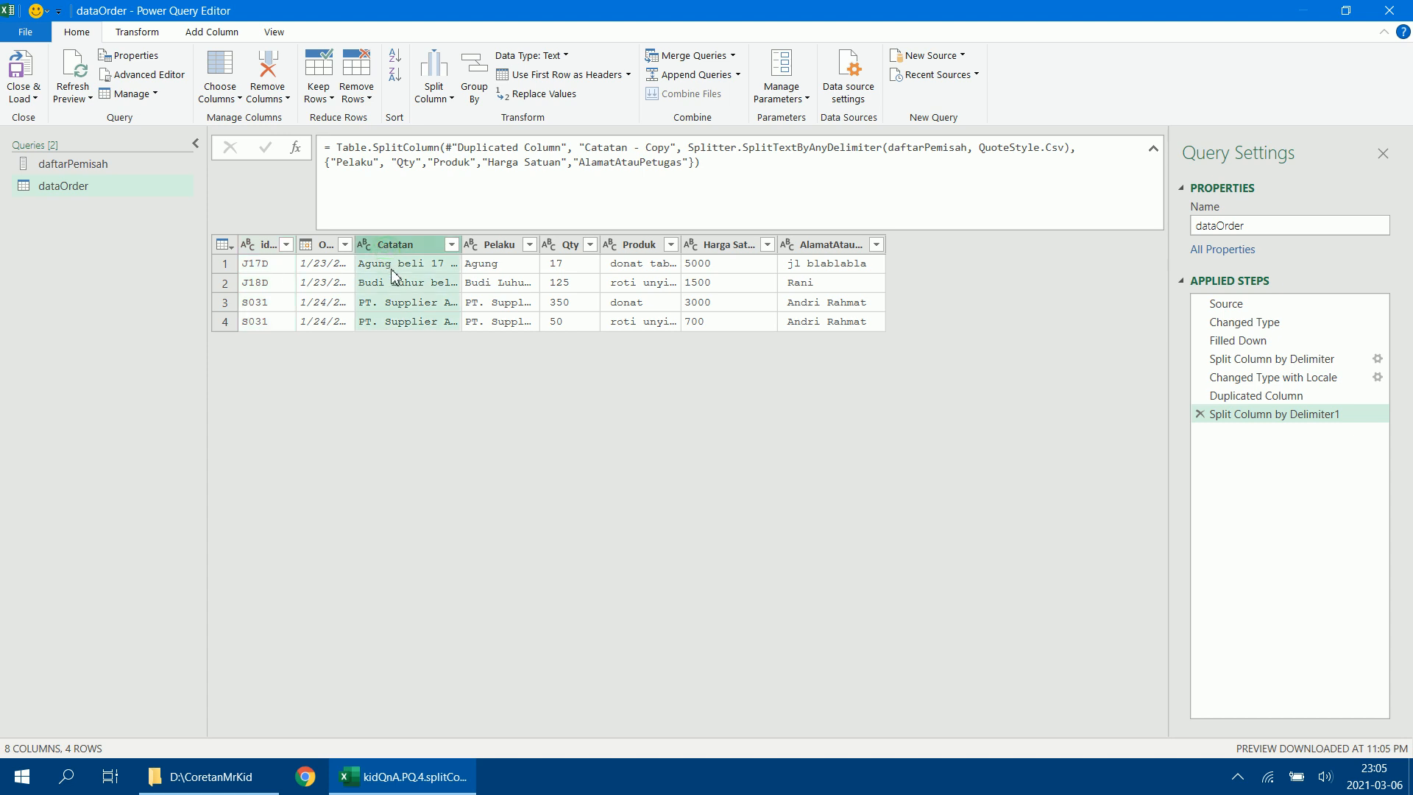
{"action": "left_click", "coordinate": [409, 269]}
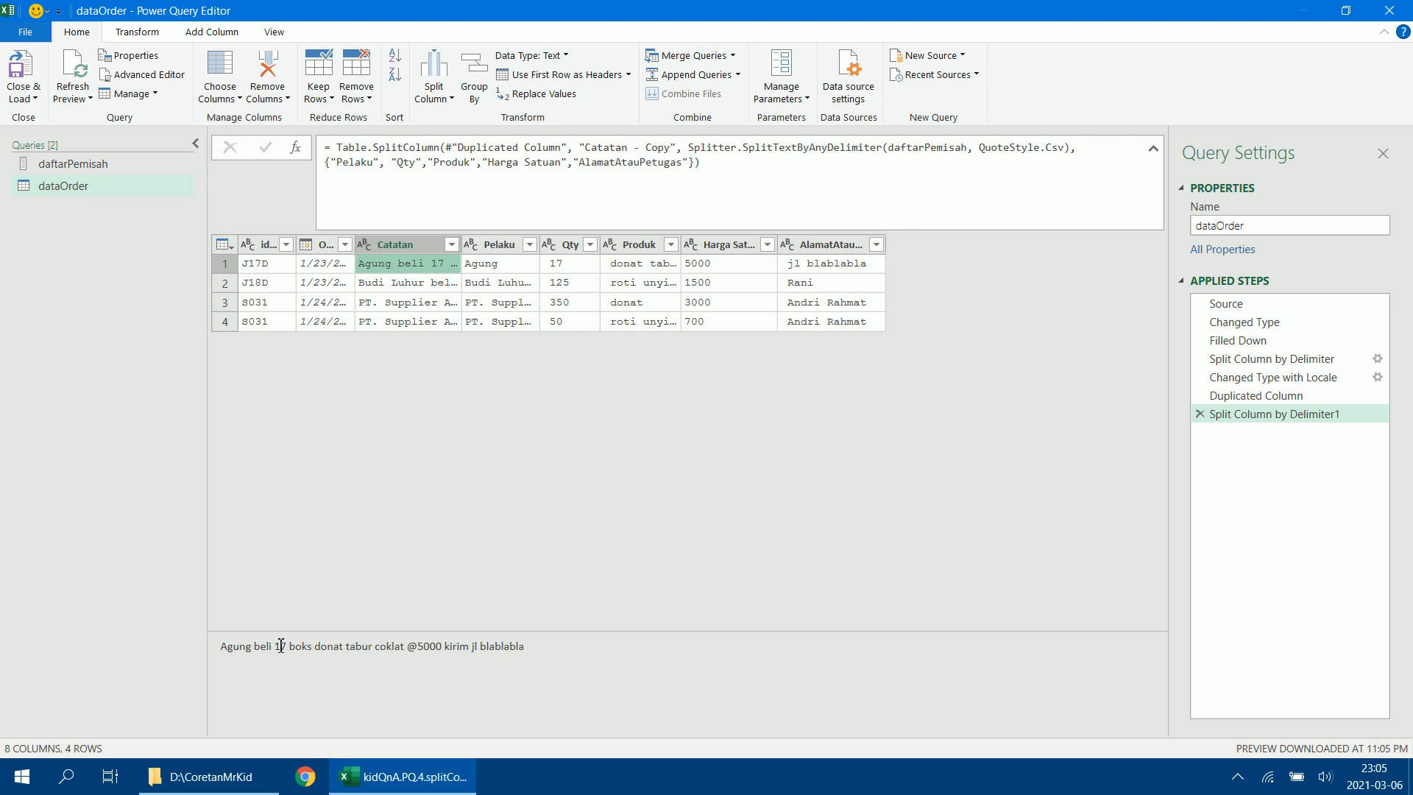
{"action": "left_click", "coordinate": [229, 36]}
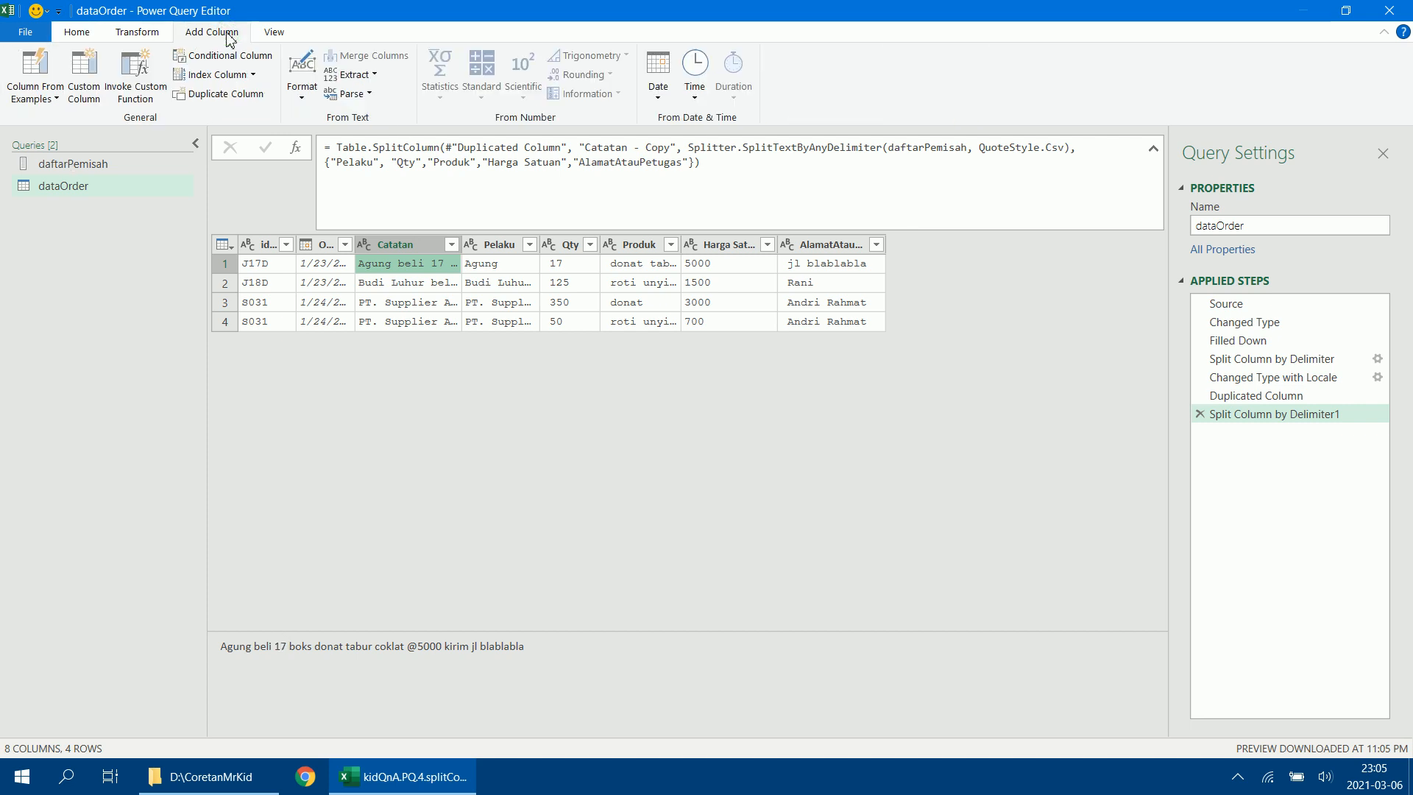
{"action": "left_click", "coordinate": [390, 245]}
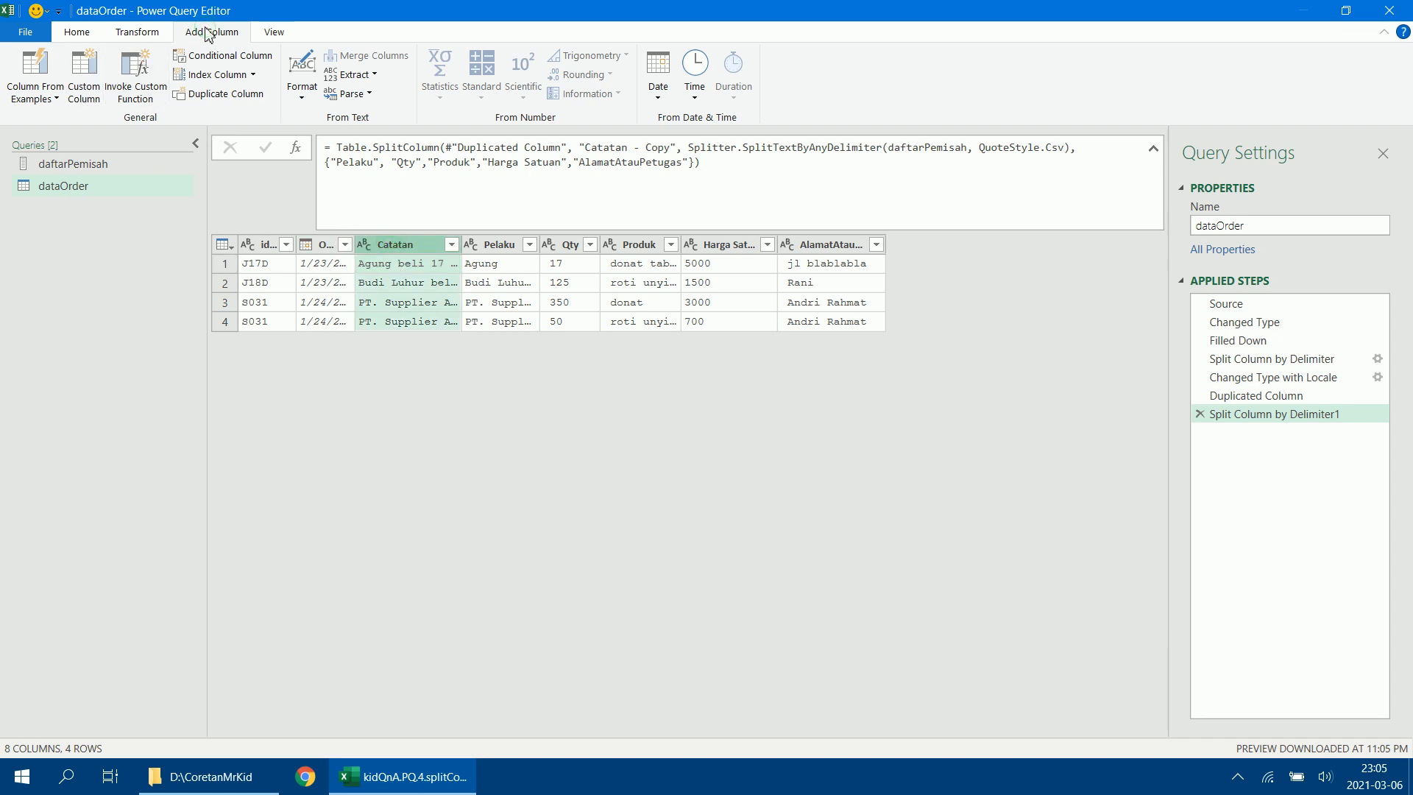
{"action": "left_click", "coordinate": [376, 75]}
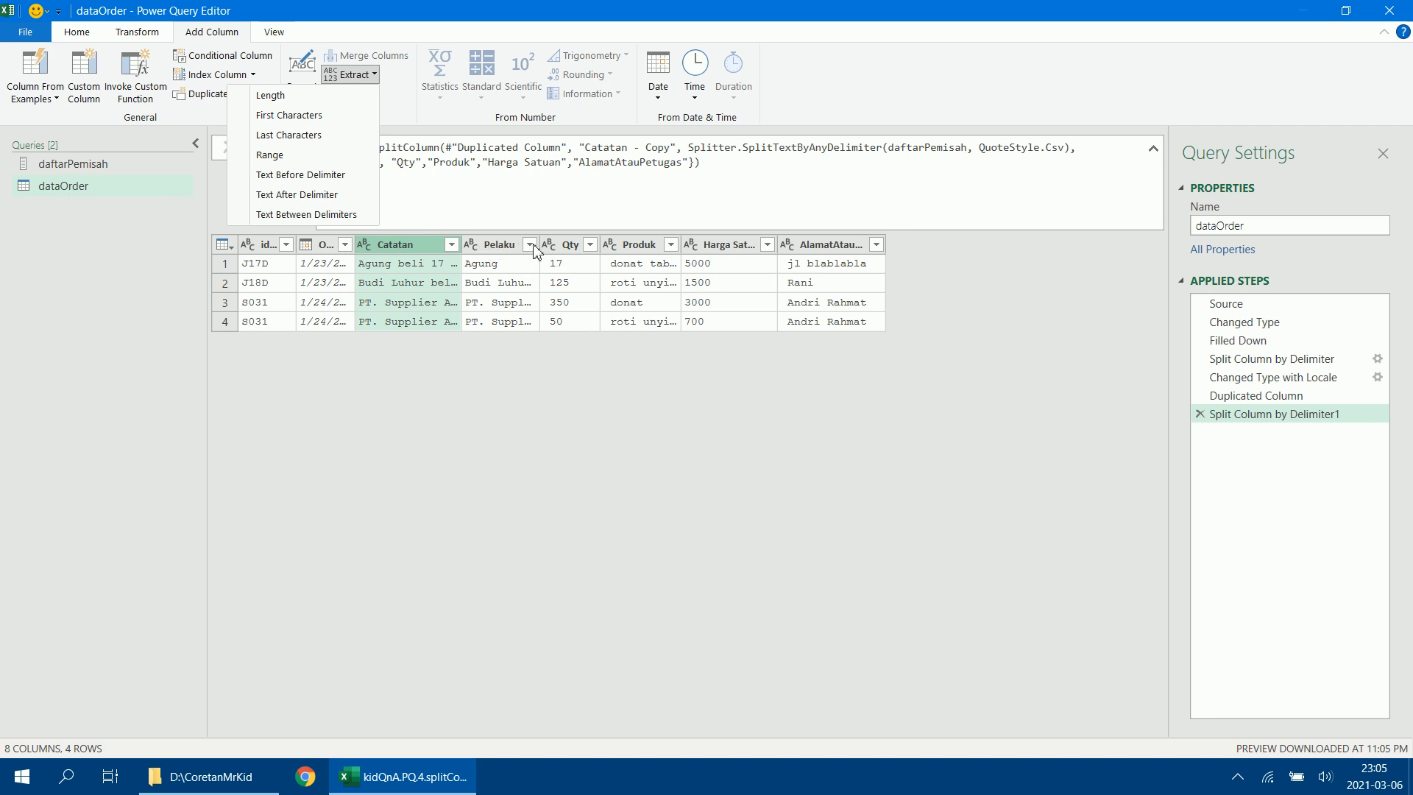
{"action": "left_click", "coordinate": [297, 216]}
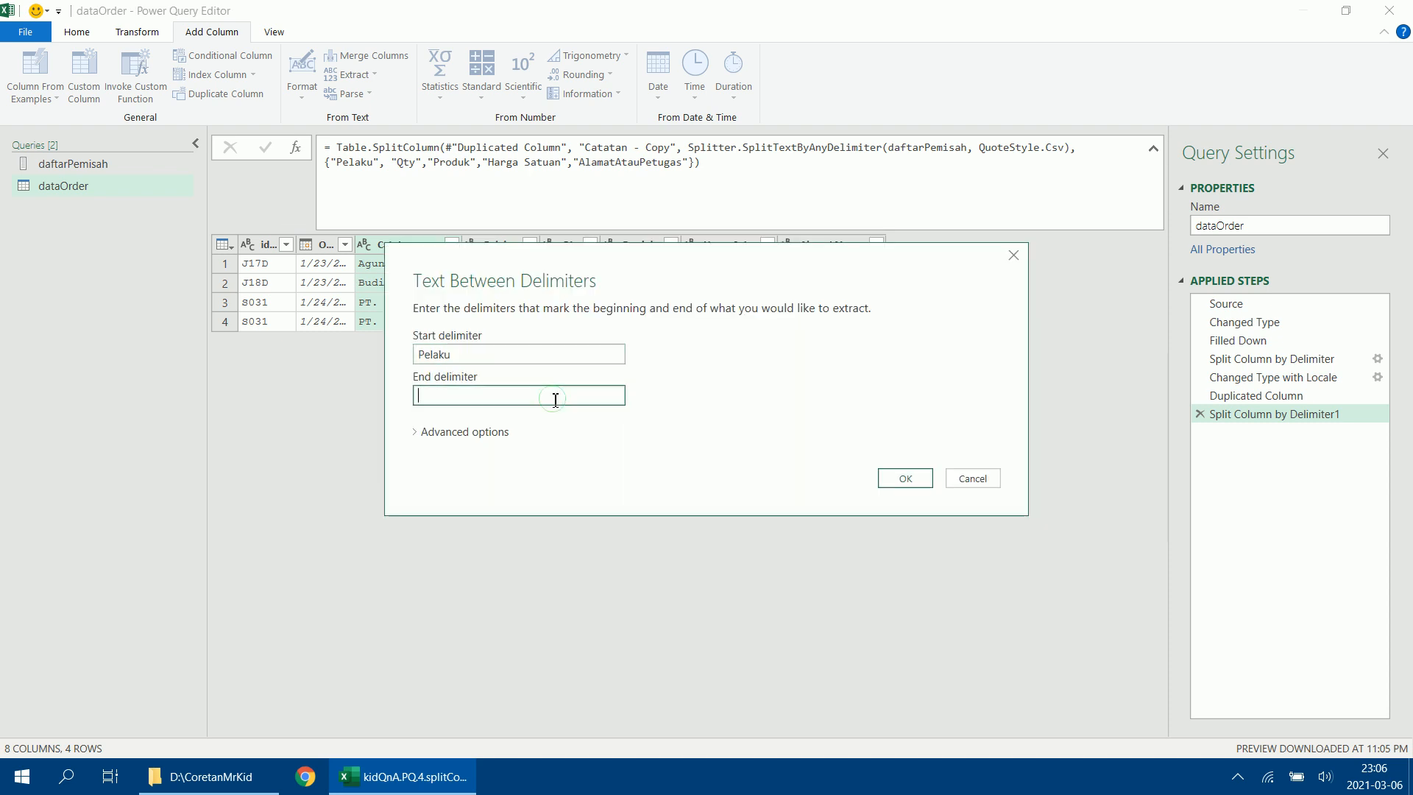
{"action": "left_click", "coordinate": [555, 398]}
{"action": "type", "text": "Q"}
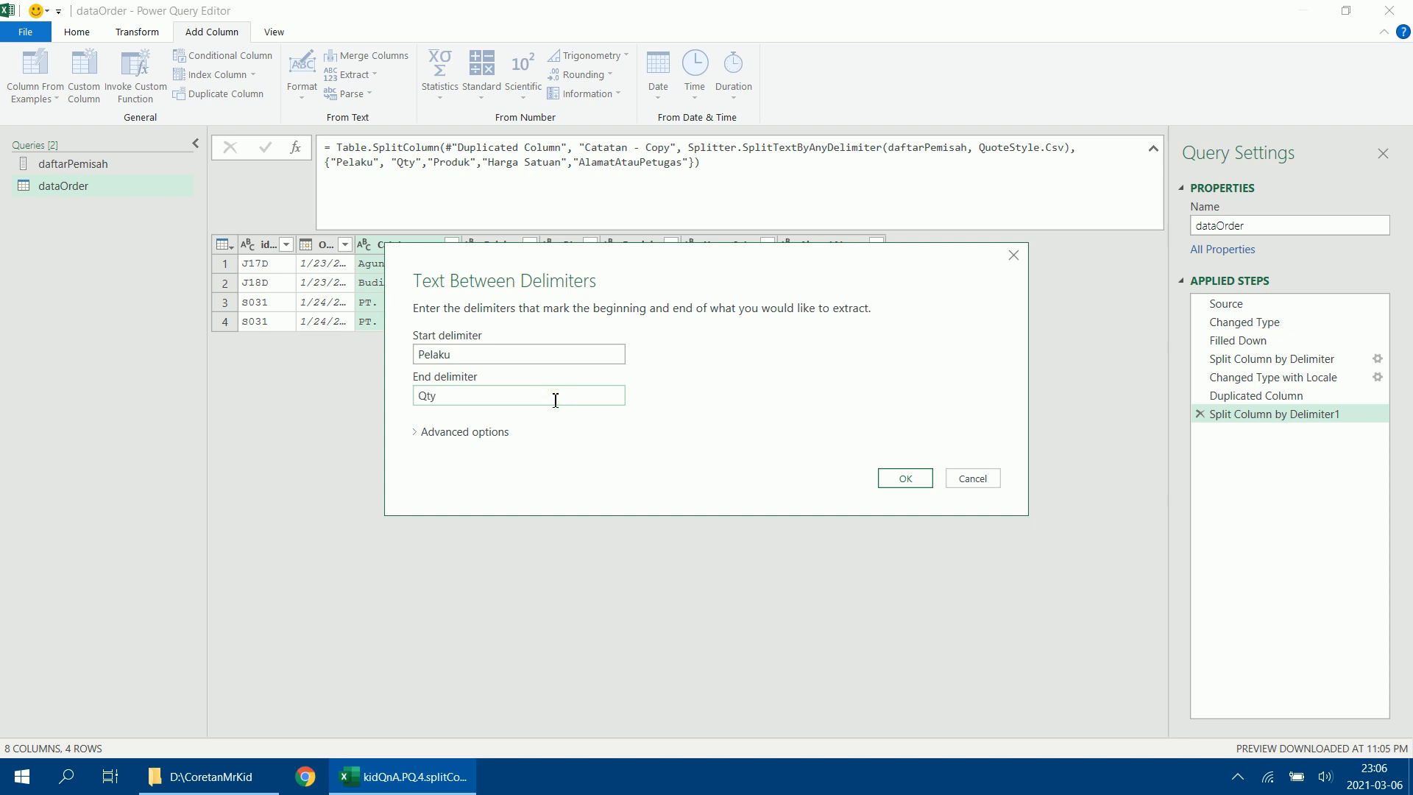
{"action": "type", "text": "ty"}
{"action": "left_click", "coordinate": [906, 478]}
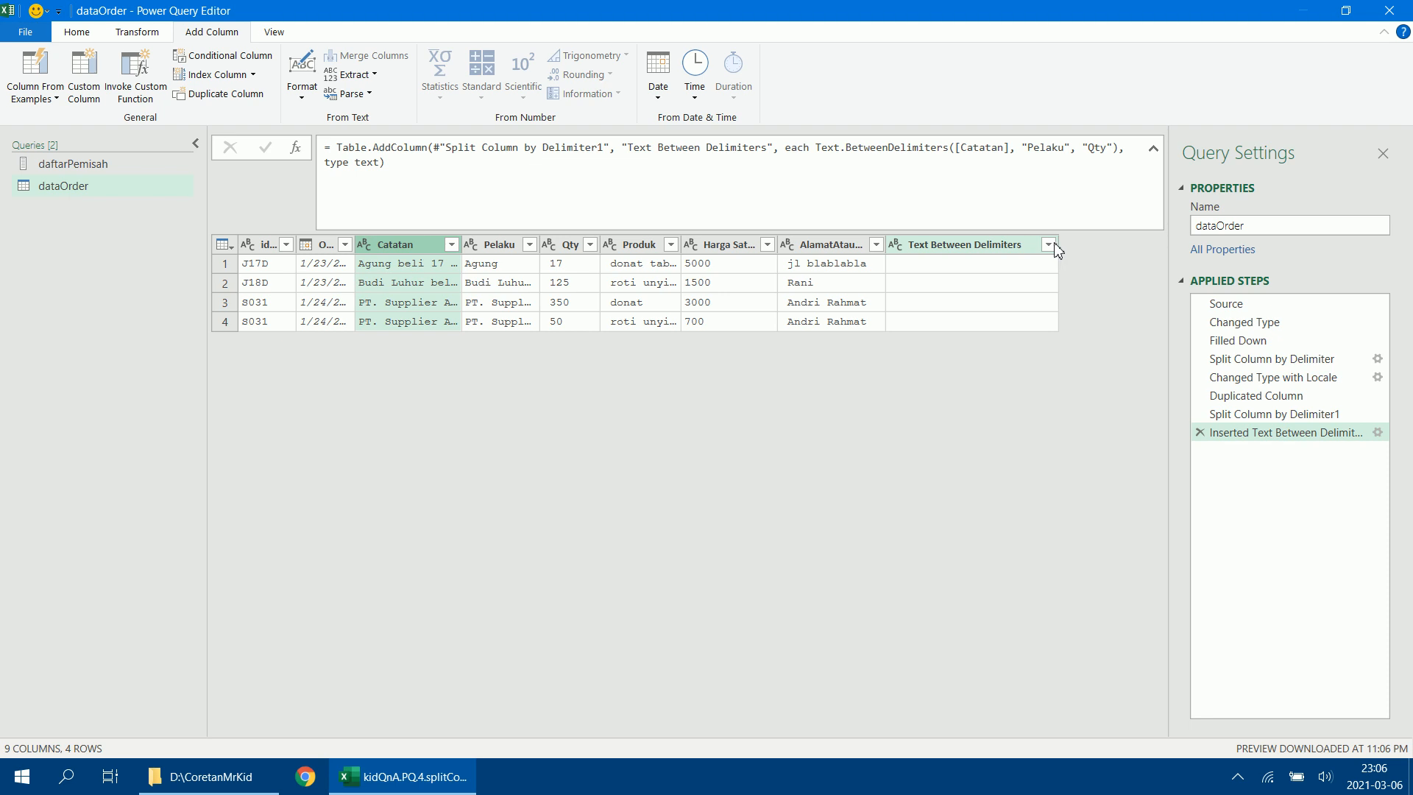
Narrow the new Text Between Delimiters column and change its name to Transaksi in the formula.
{"action": "left_click_drag", "start_coordinate": [1058, 250], "coordinate": [1010, 250]}
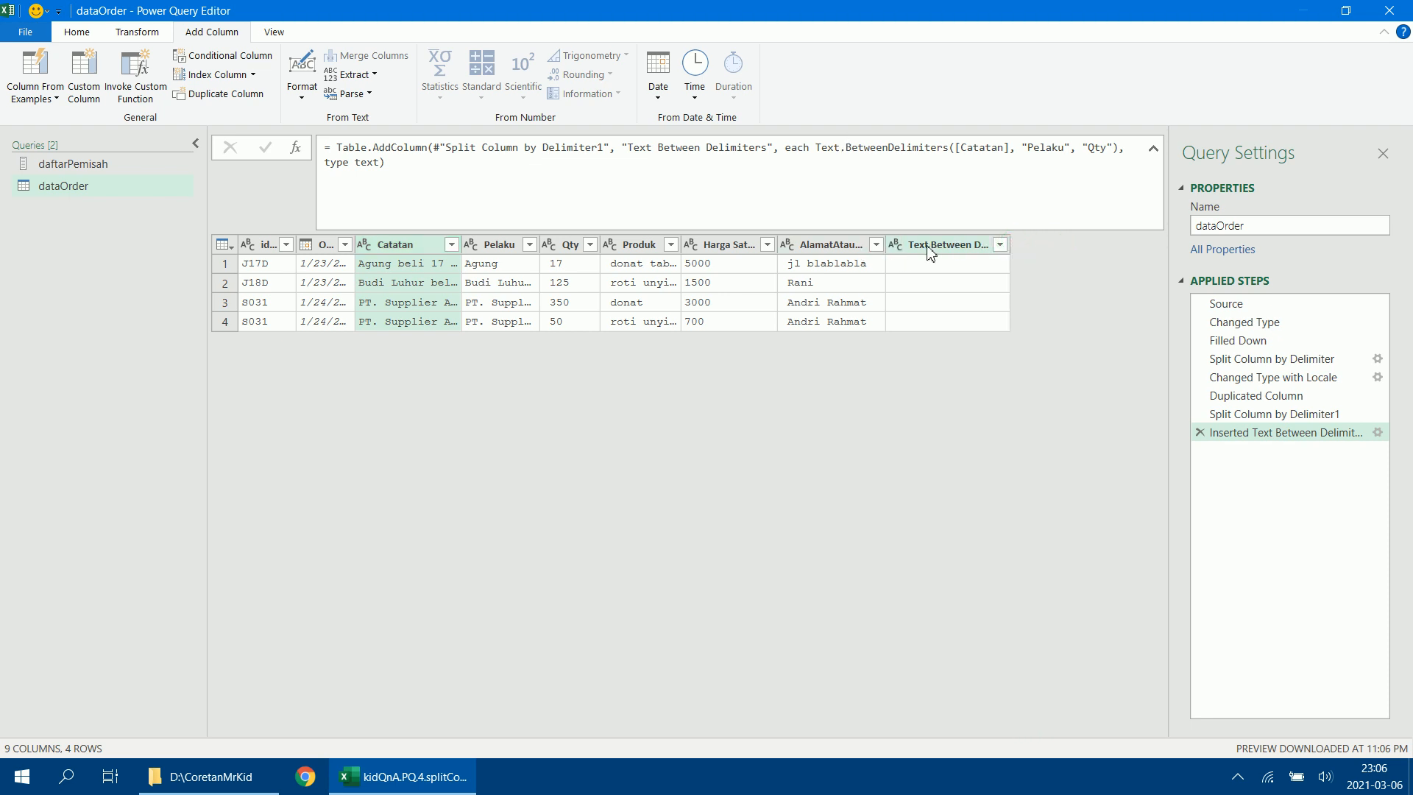
{"action": "left_click_drag", "start_coordinate": [626, 147], "coordinate": [768, 147]}
{"action": "type", "text": "Transaksi"}
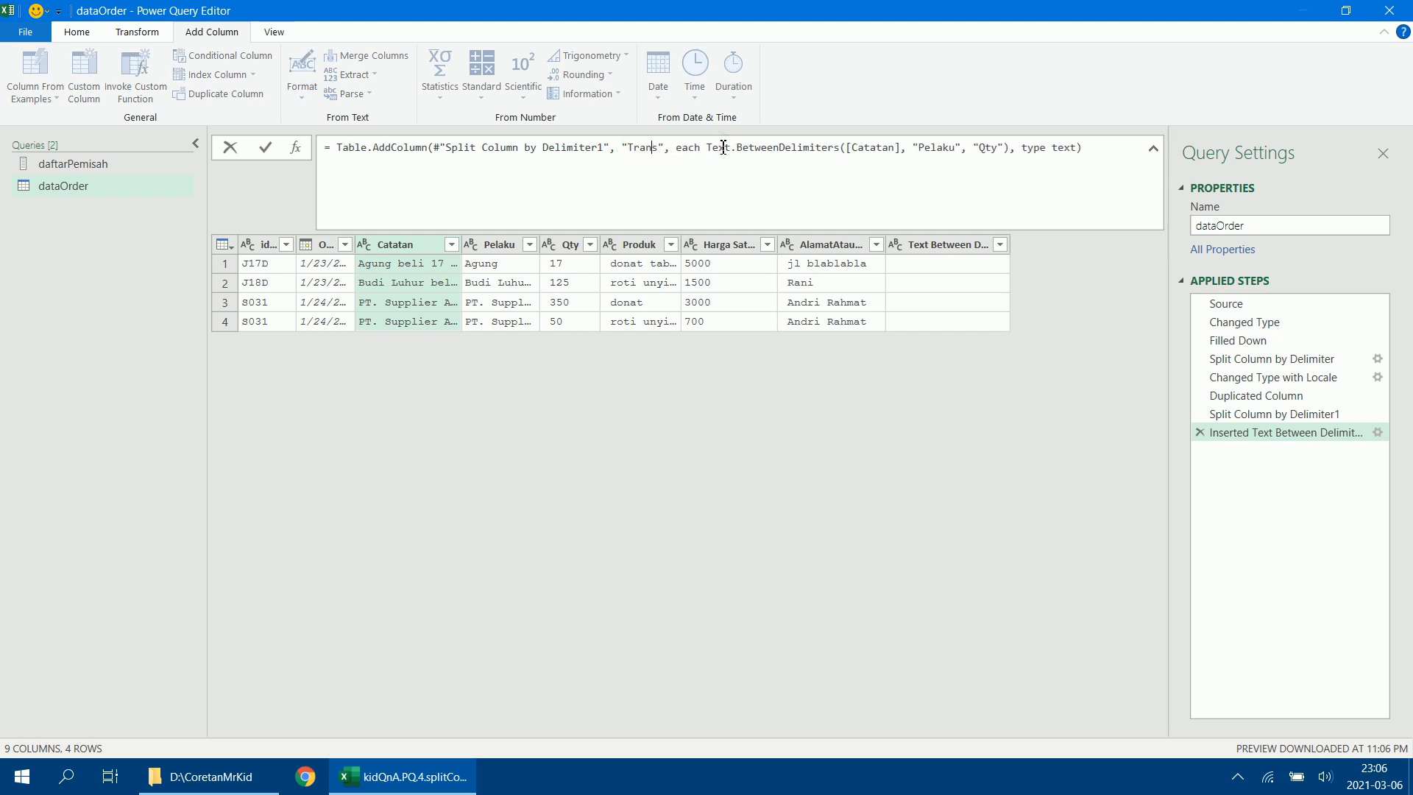
{"action": "key", "text": "Return"}
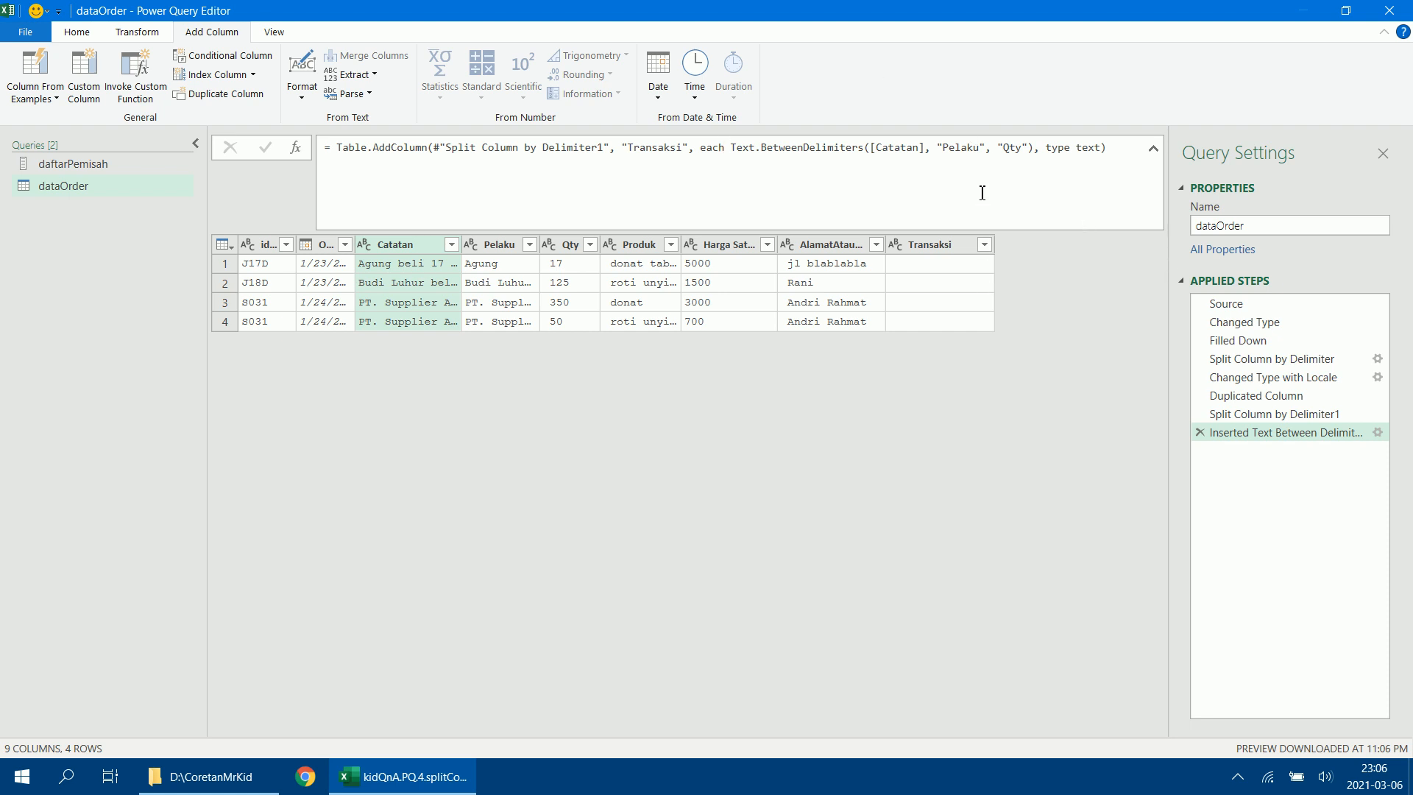
Replace the quoted delimiters in the Transaksi formula with column references [Pelaku] and [Qty], and narrow the Transaksi and Harga Satuan columns.
{"action": "left_click", "coordinate": [947, 150]}
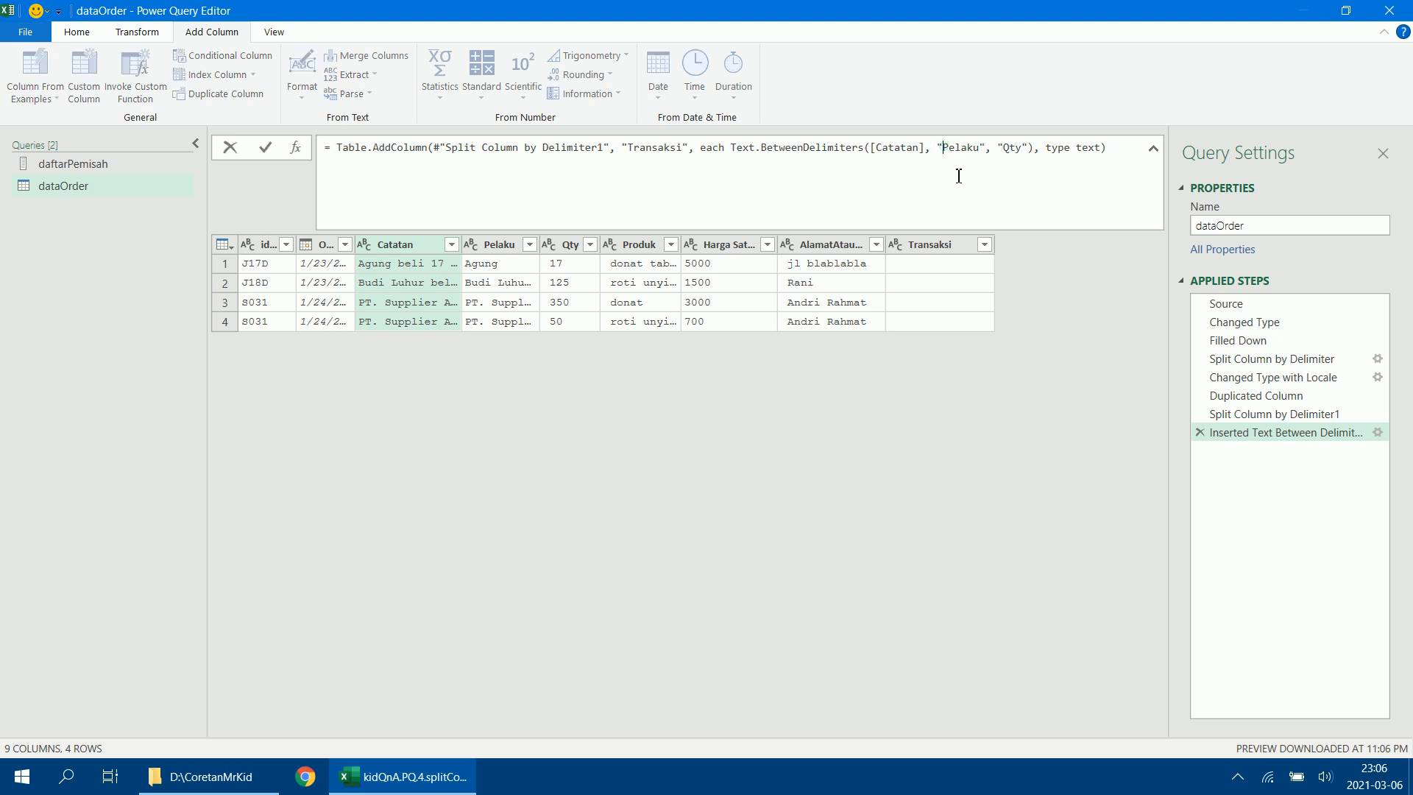
{"action": "key", "text": "BackSpace"}
{"action": "type", "text": "["}
{"action": "key", "text": "BackSpace"}
{"action": "type", "text": "]"}
{"action": "key", "text": "BackSpace"}
{"action": "type", "text": "["}
{"action": "left_click", "coordinate": [1033, 153]}
{"action": "key", "text": "BackSpace"}
{"action": "type", "text": "]"}
{"action": "key", "text": "Return"}
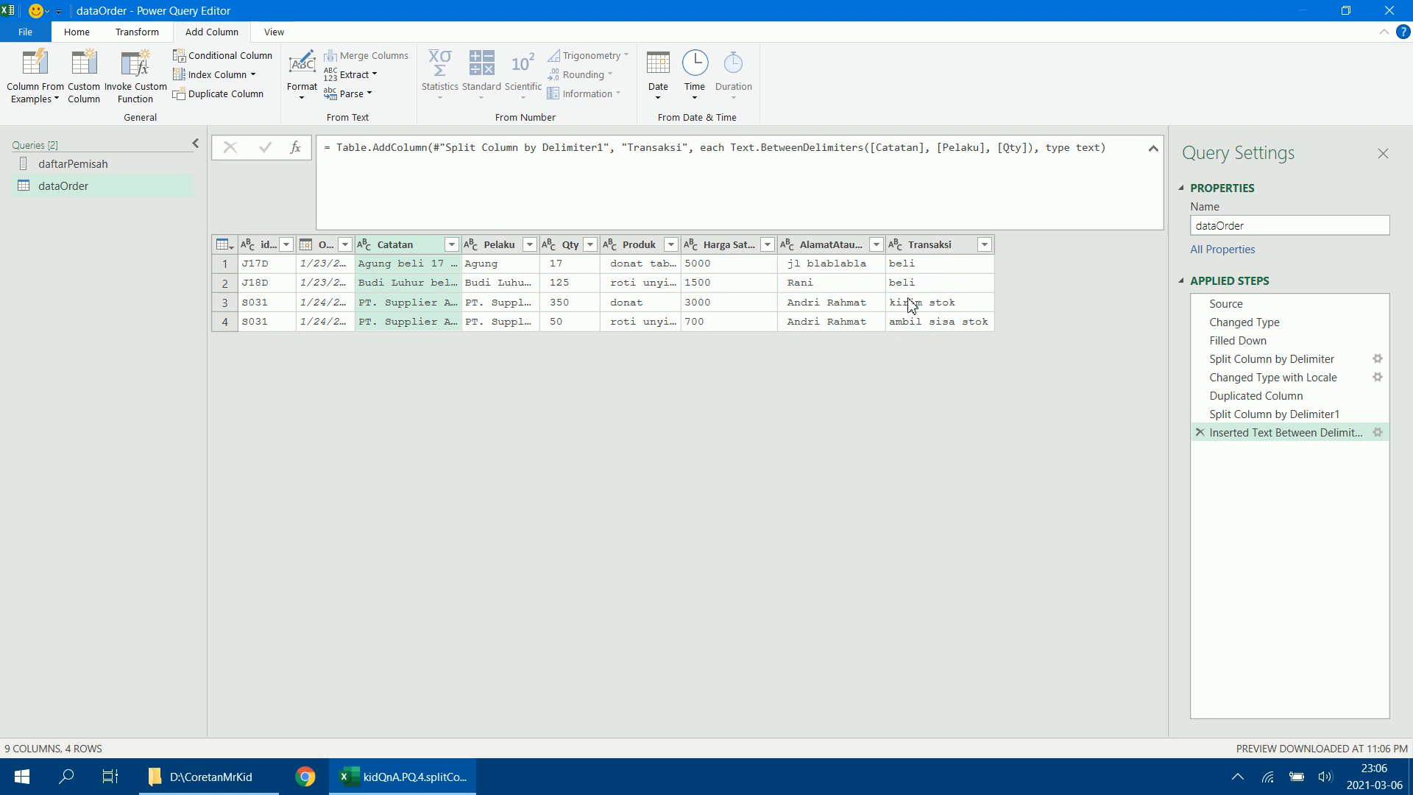
{"action": "left_click_drag", "start_coordinate": [994, 243], "coordinate": [969, 244]}
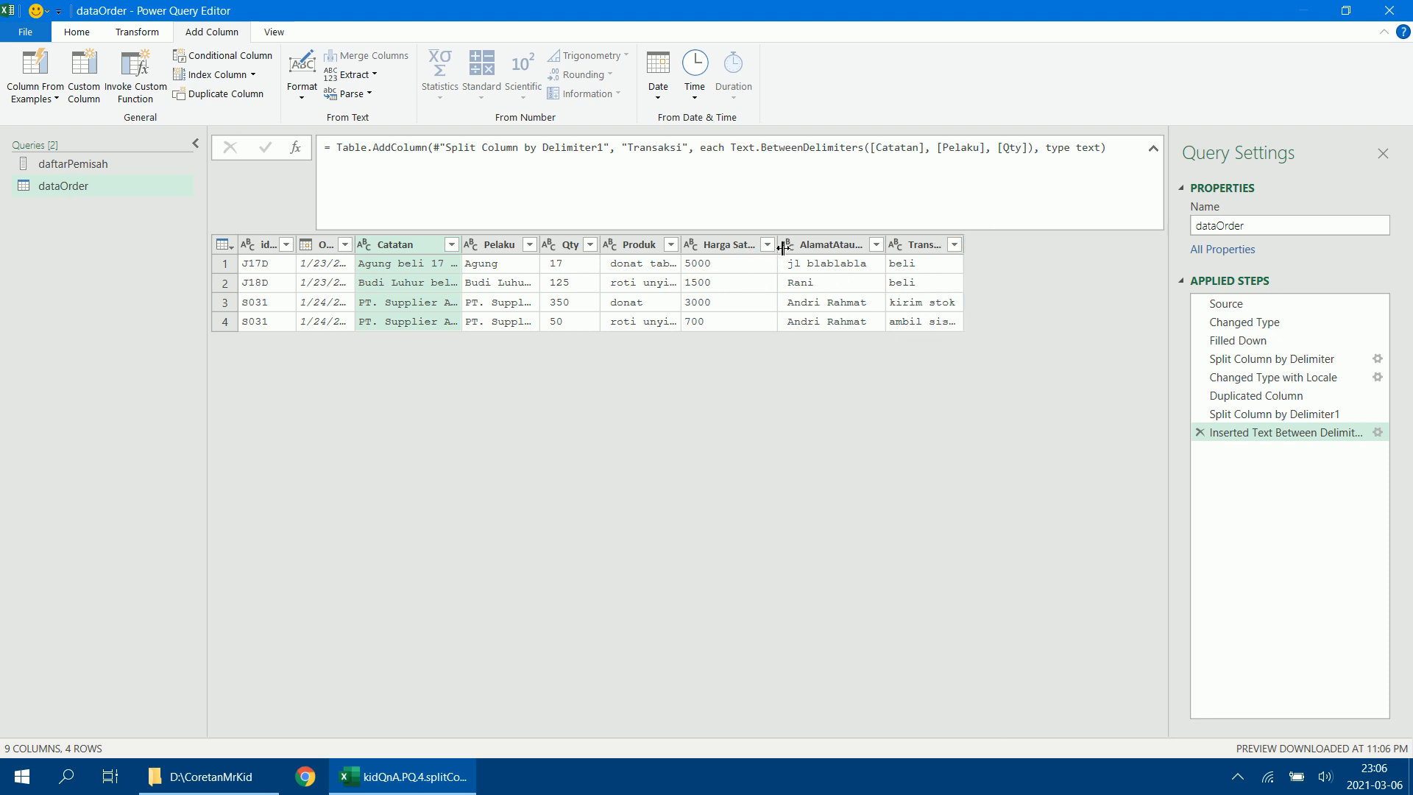
{"action": "left_click_drag", "start_coordinate": [770, 243], "coordinate": [757, 244]}
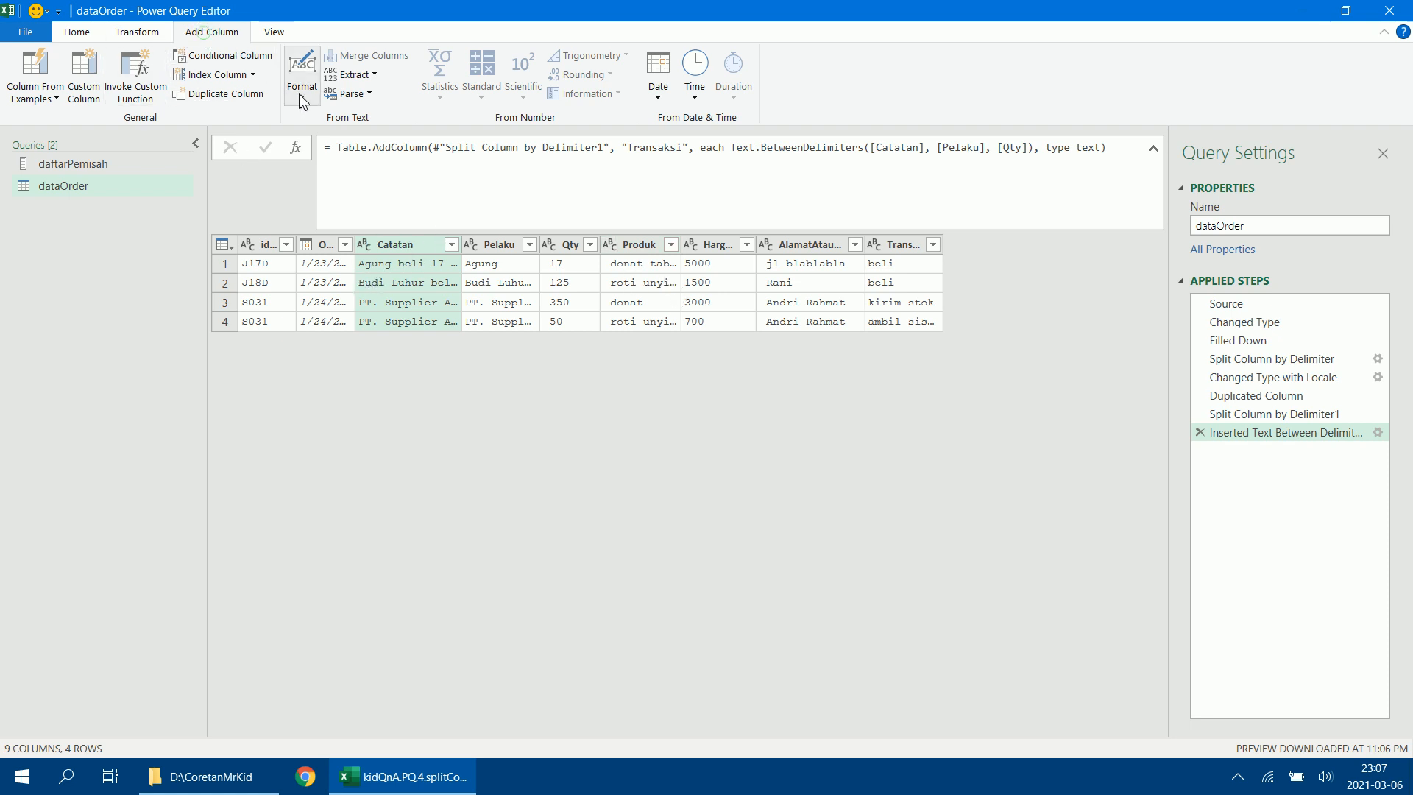
Add another column extracting the text between delimiters Qty and Produk from Catatan.
{"action": "left_click", "coordinate": [373, 76]}
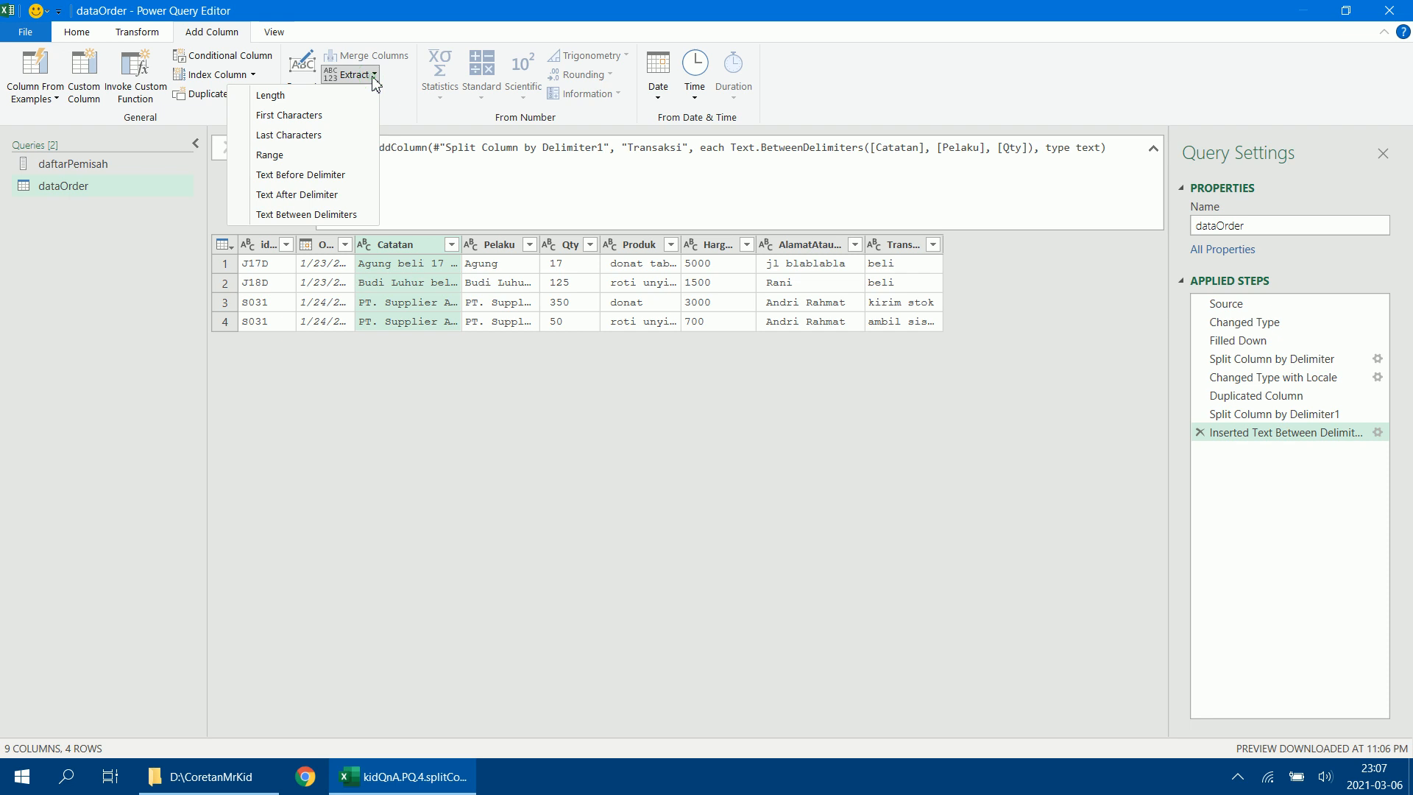
{"action": "left_click", "coordinate": [326, 215]}
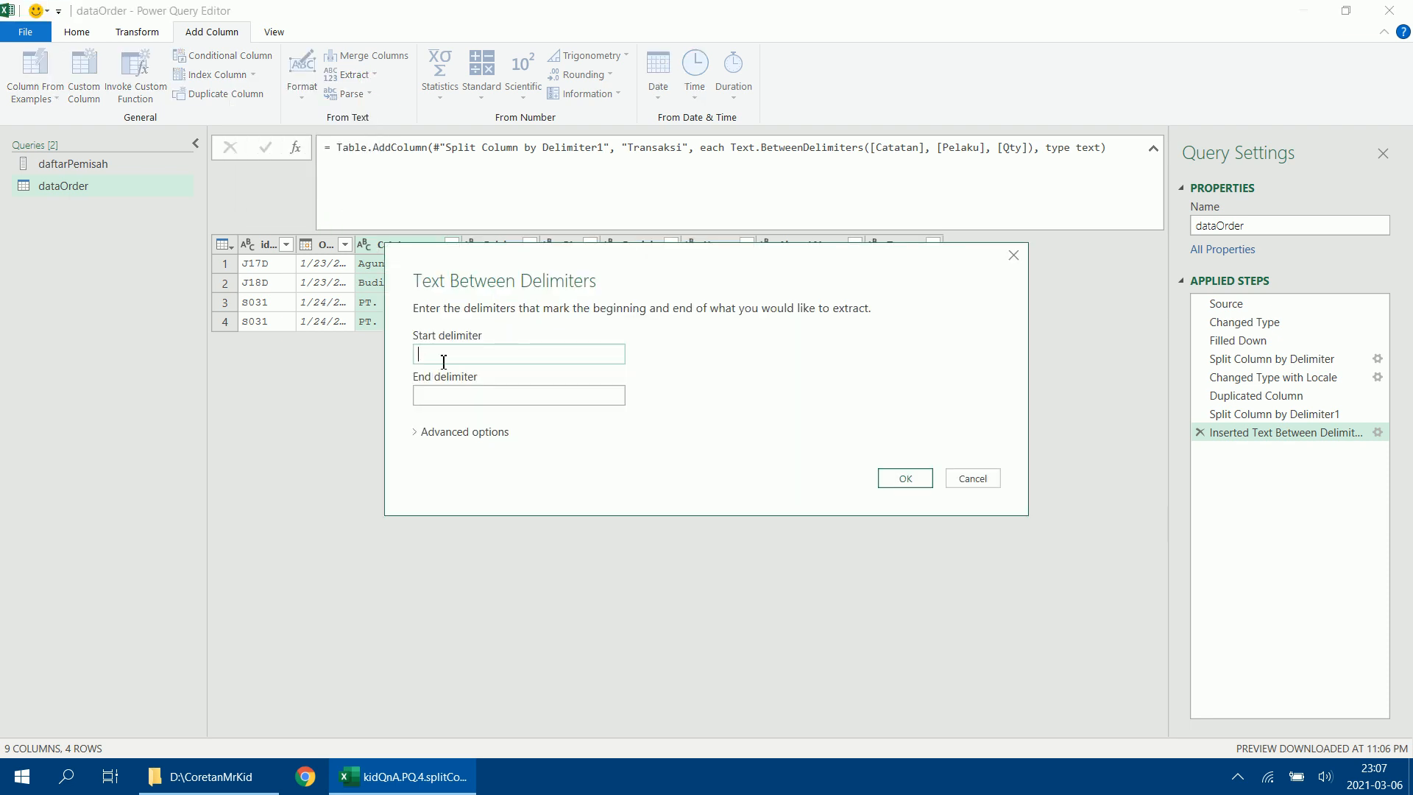
{"action": "left_click_drag", "start_coordinate": [685, 251], "coordinate": [670, 364]}
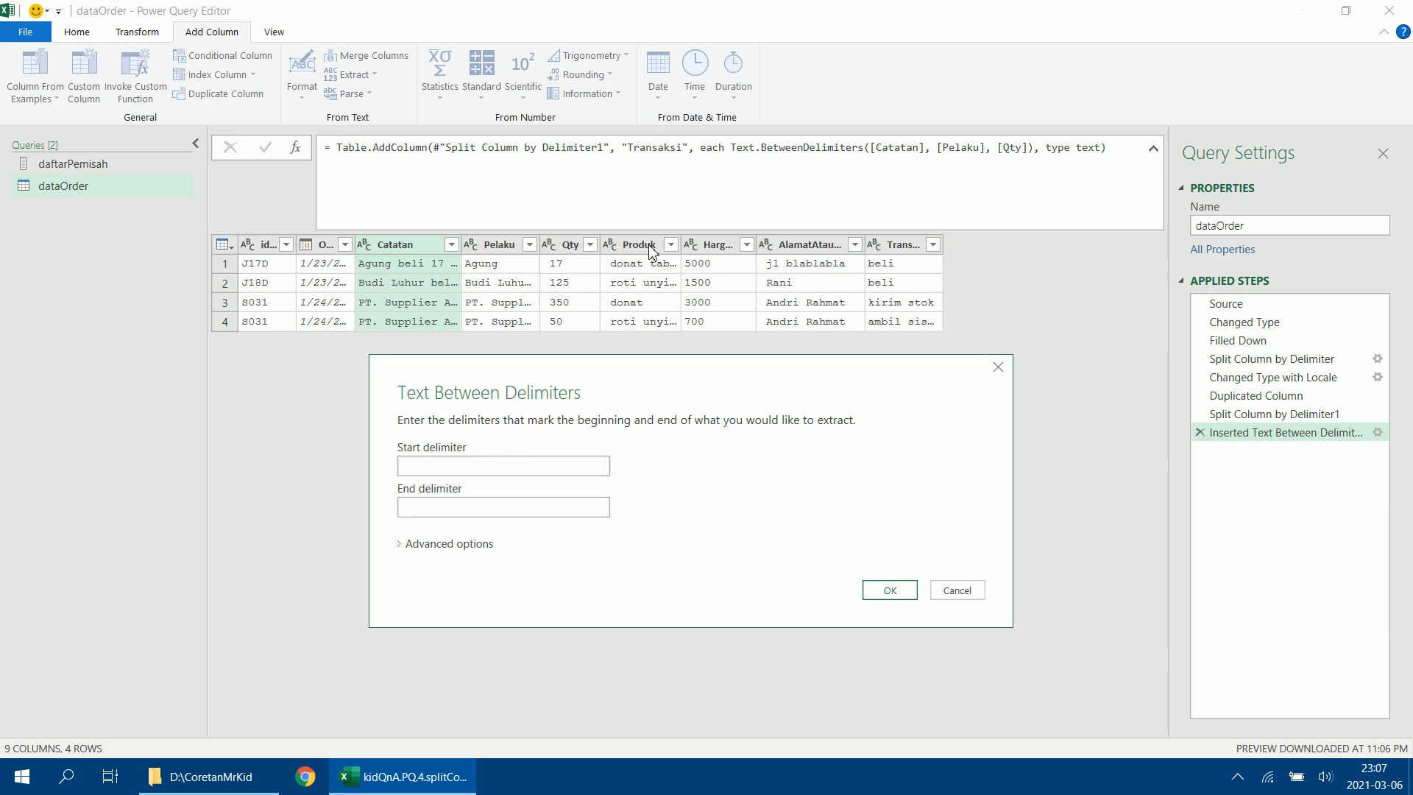
{"action": "left_click", "coordinate": [491, 467]}
{"action": "type", "text": "Qty"}
{"action": "left_click", "coordinate": [481, 504]}
{"action": "left_click", "coordinate": [893, 591]}
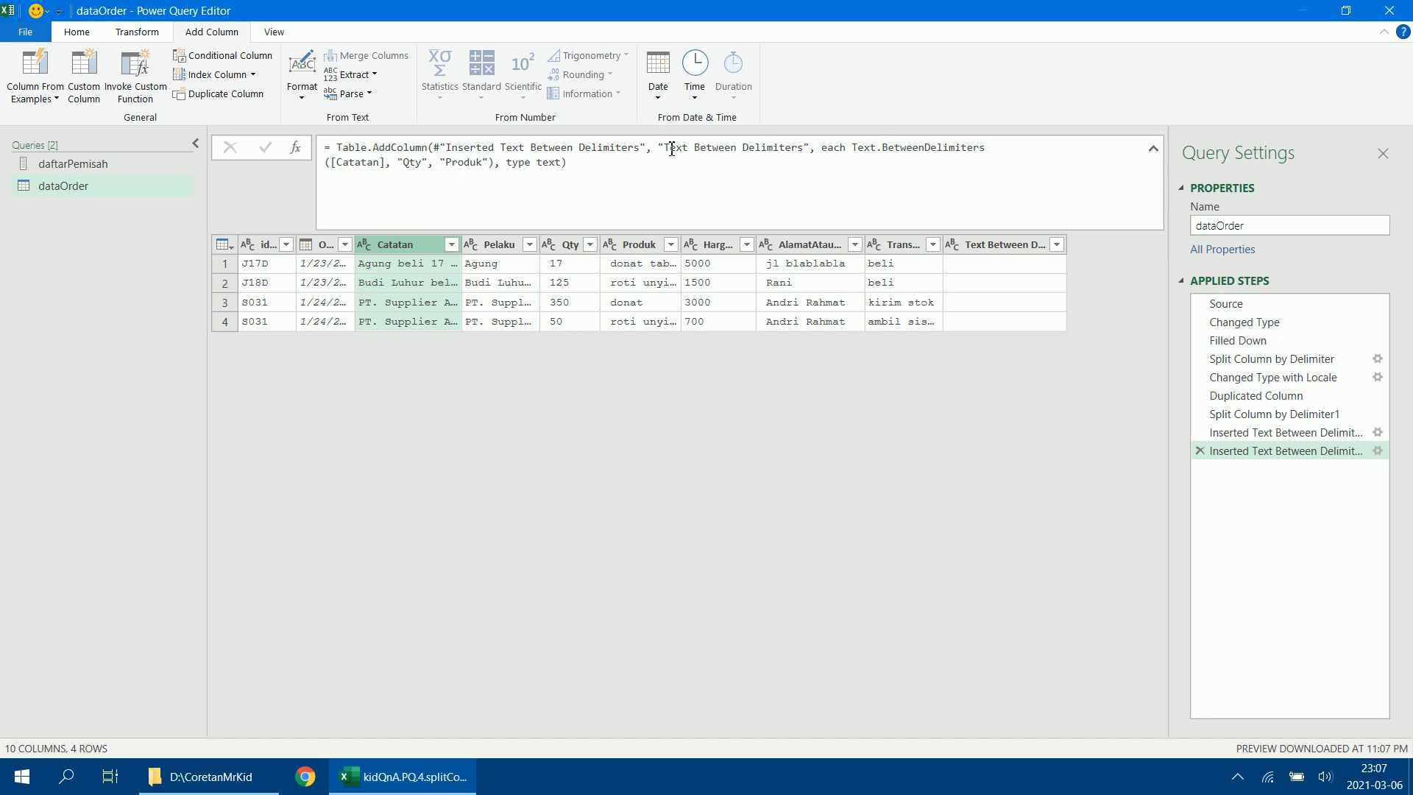
Name the new column Satuan in its formula, and replace the quoted delimiters with column references [Qty] and [Produk].
{"action": "left_click_drag", "start_coordinate": [670, 149], "coordinate": [766, 149]}
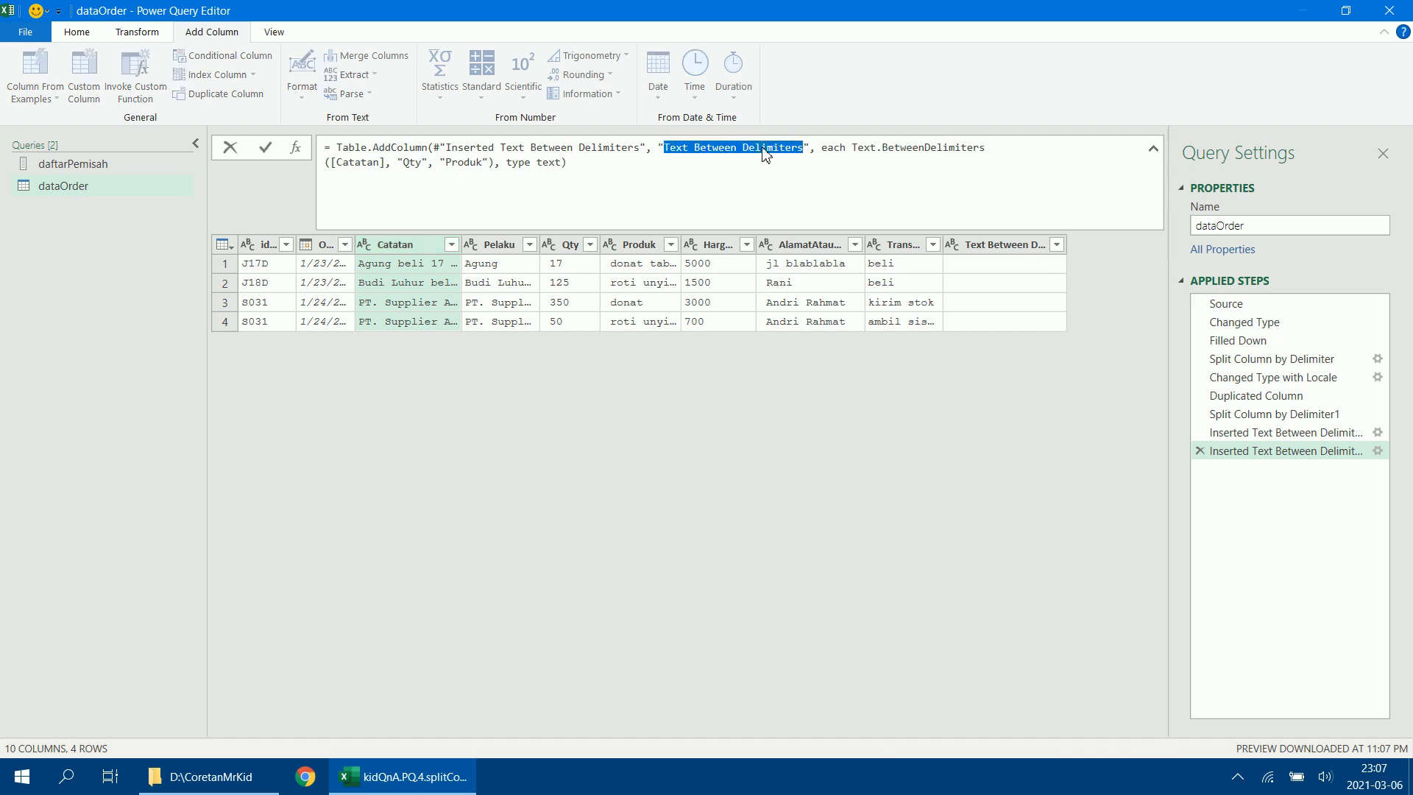
{"action": "type", "text": "Satuan"}
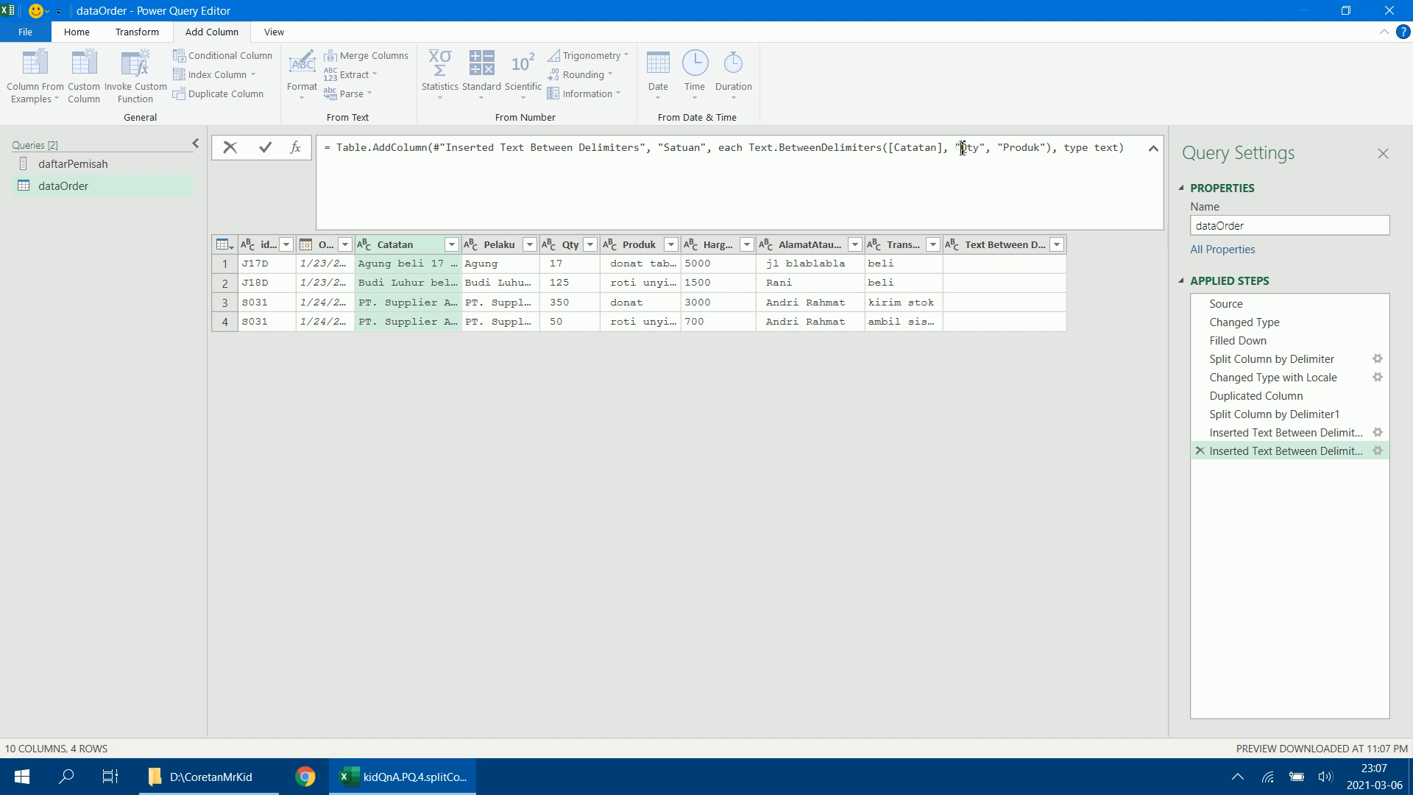
{"action": "key", "text": "BackSpace"}
{"action": "type", "text": "["}
{"action": "key", "text": "BackSpace"}
{"action": "type", "text": "["}
{"action": "key", "text": "BackSpace"}
{"action": "type", "text": "]"}
{"action": "key", "text": "Return"}
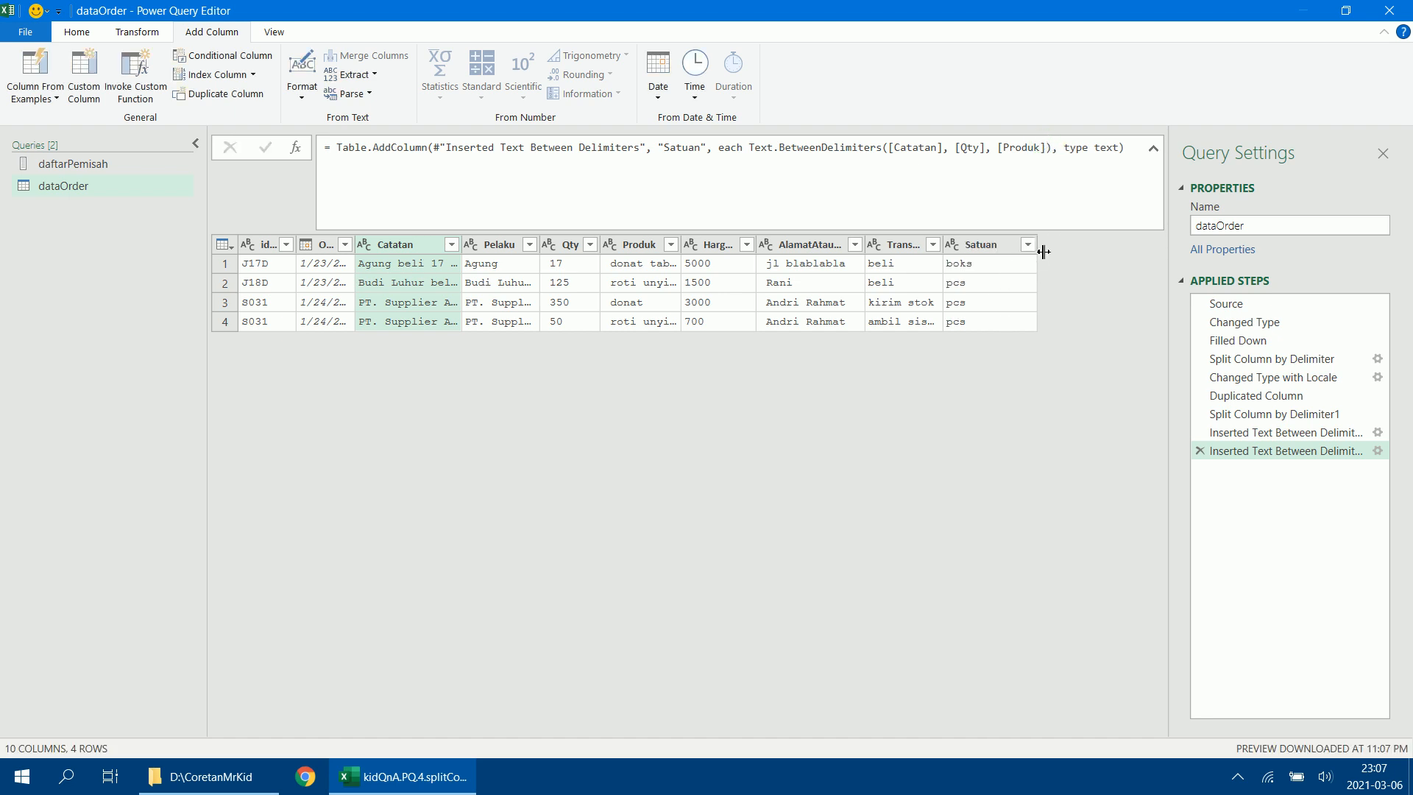
Narrow the Satuan and Pelaku columns, and widen Catatan enough to read its texts.
{"action": "left_click_drag", "start_coordinate": [1038, 247], "coordinate": [1009, 247]}
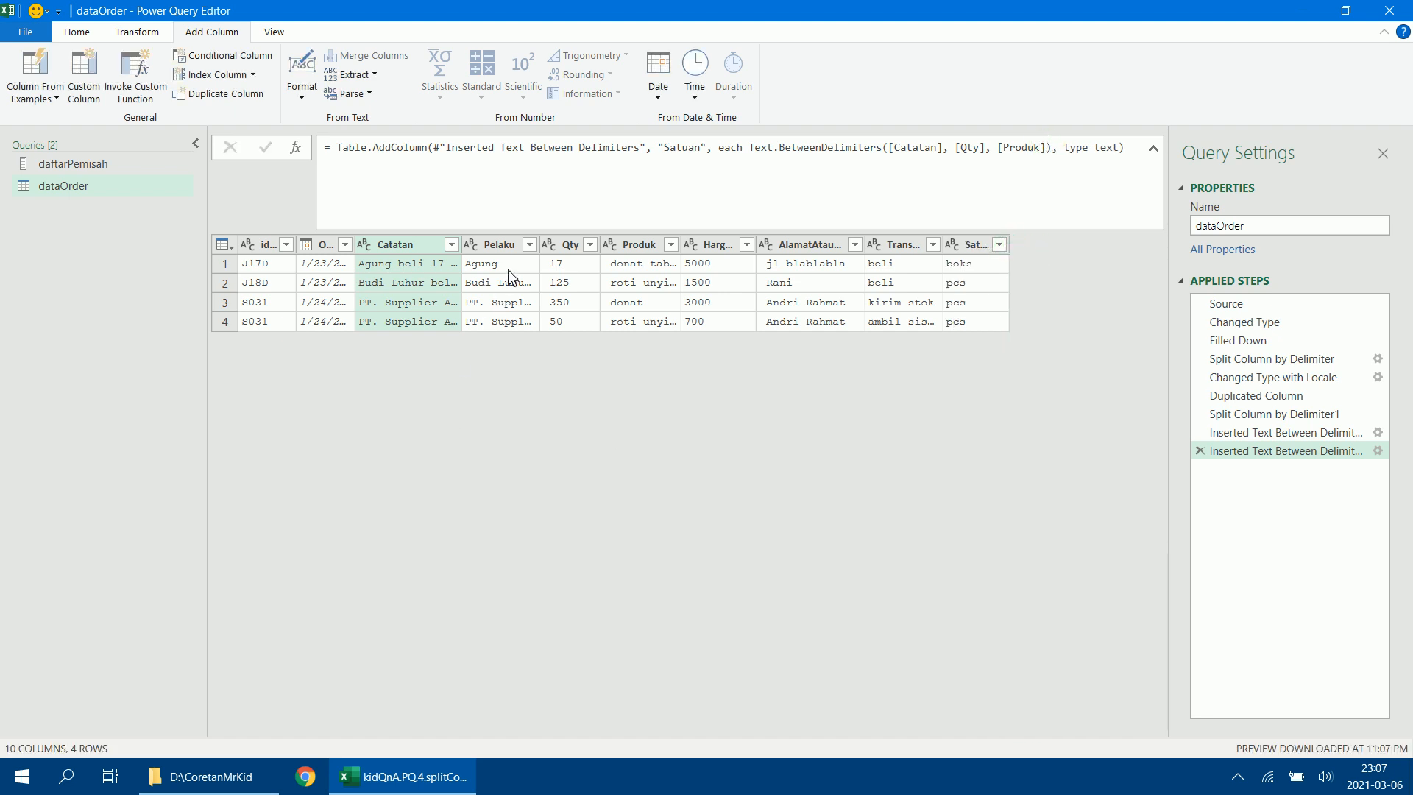
{"action": "left_click_drag", "start_coordinate": [540, 247], "coordinate": [524, 247]}
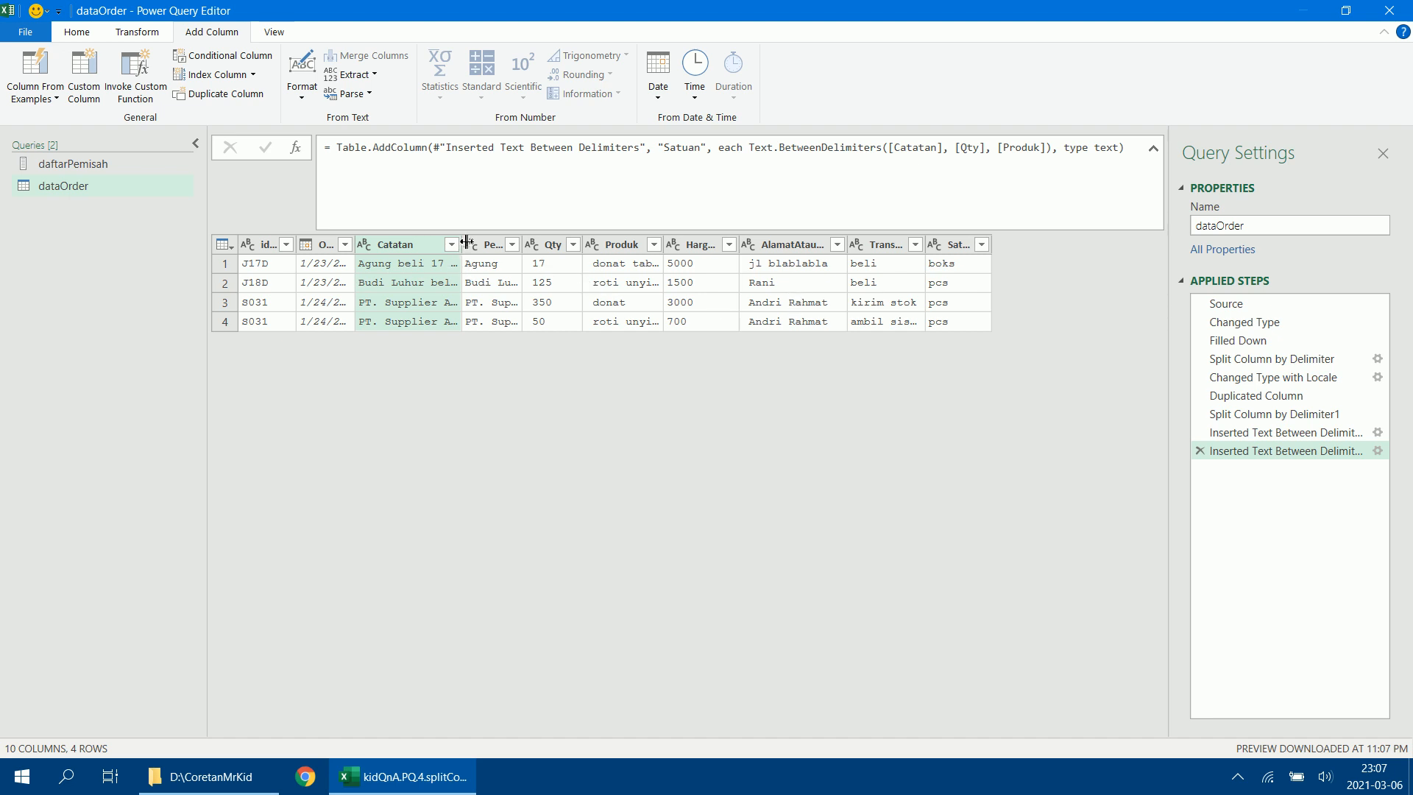
{"action": "left_click_drag", "start_coordinate": [464, 244], "coordinate": [619, 251]}
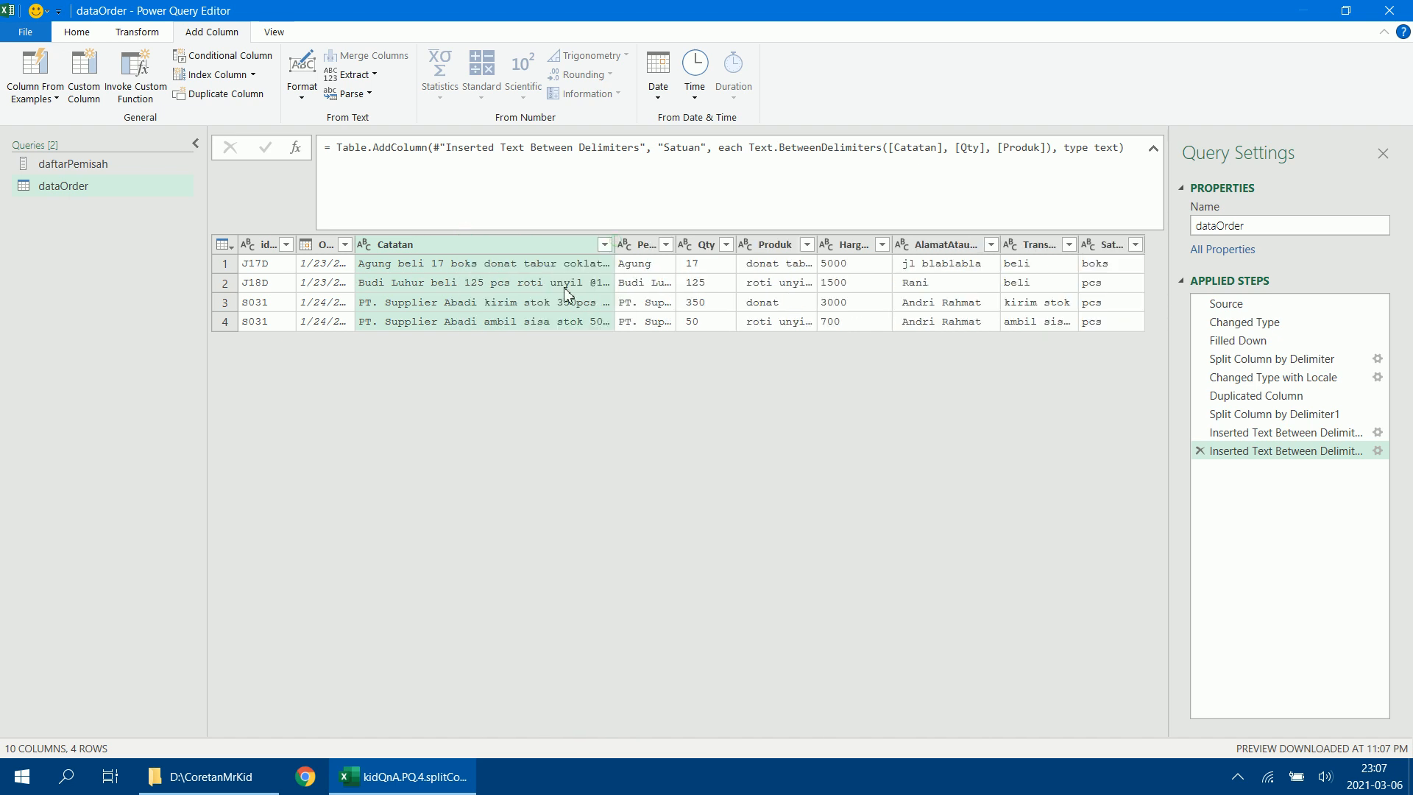
{"action": "left_click", "coordinate": [604, 245]}
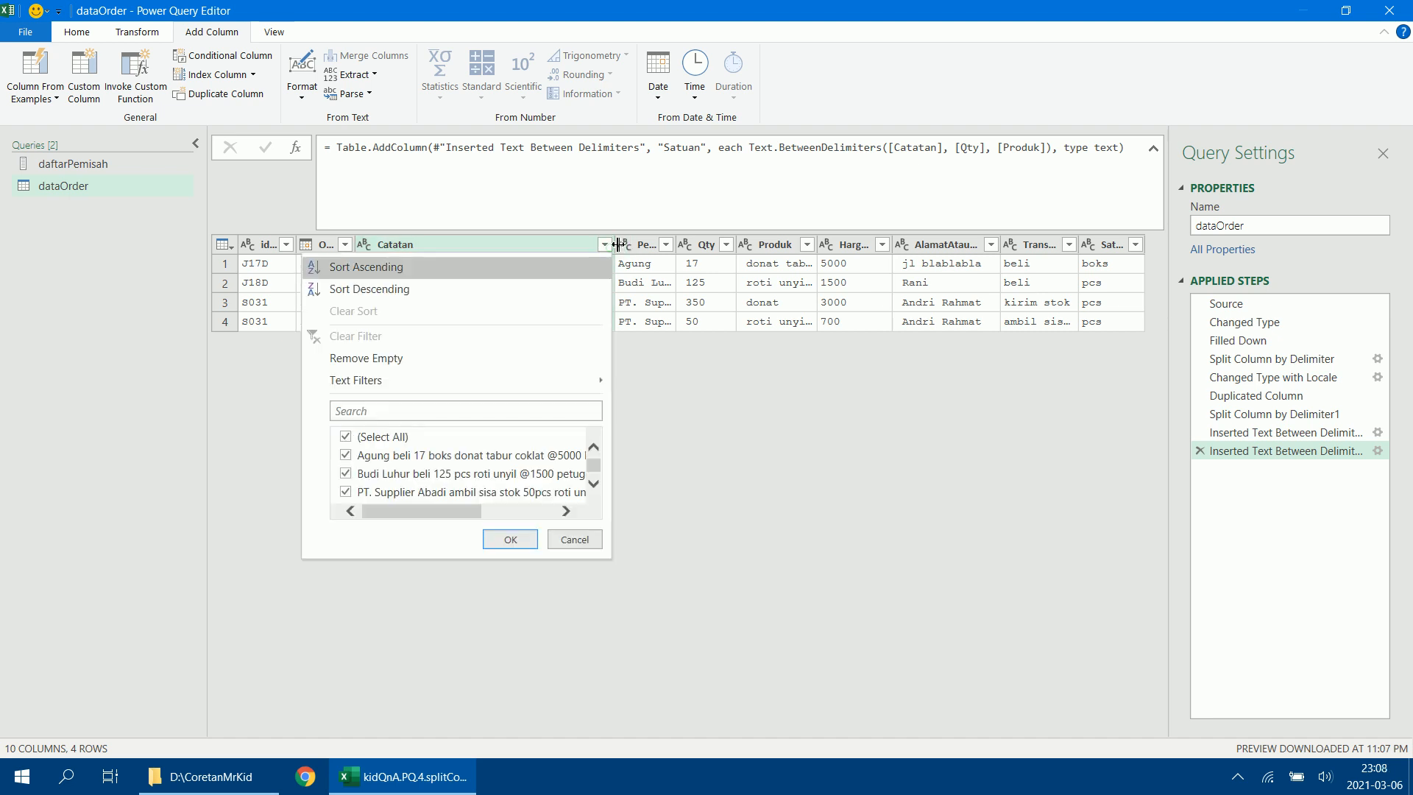
{"action": "left_click_drag", "start_coordinate": [618, 244], "coordinate": [737, 247]}
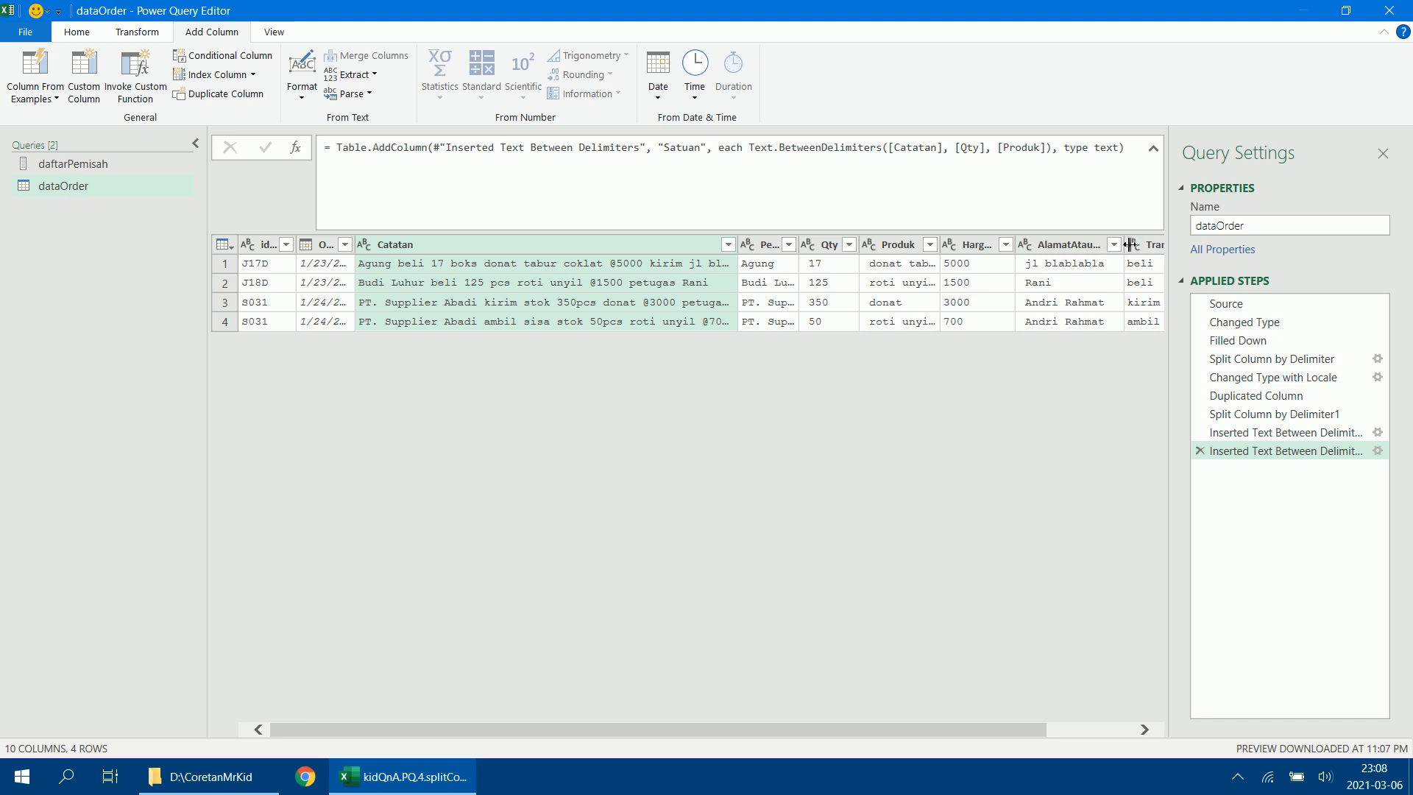
Widen the AlamatAtauPetugas and Harga Satuan columns to show their full headers, and narrow Catatan so all columns fit.
{"action": "left_click_drag", "start_coordinate": [1125, 252], "coordinate": [1154, 253]}
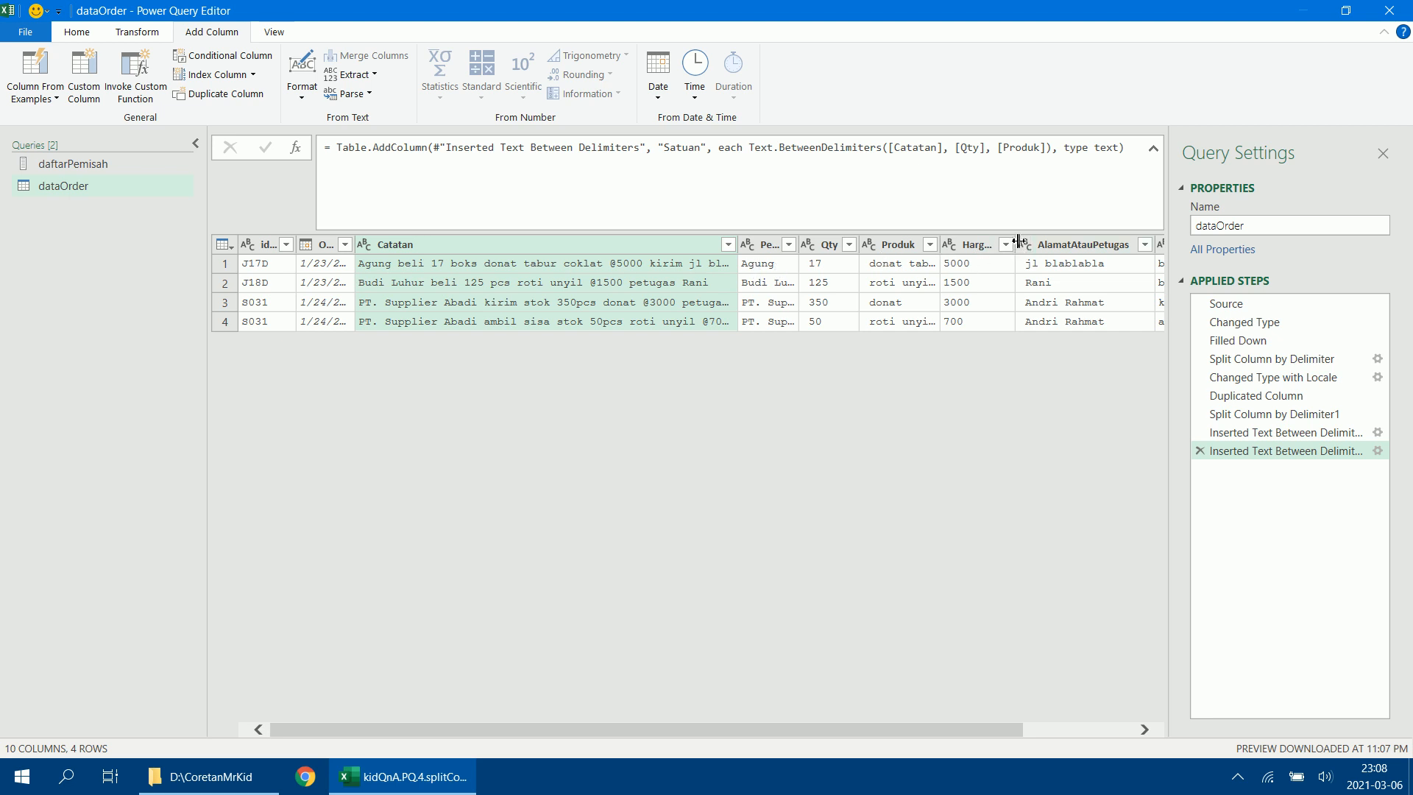
{"action": "left_click_drag", "start_coordinate": [1018, 241], "coordinate": [1066, 240]}
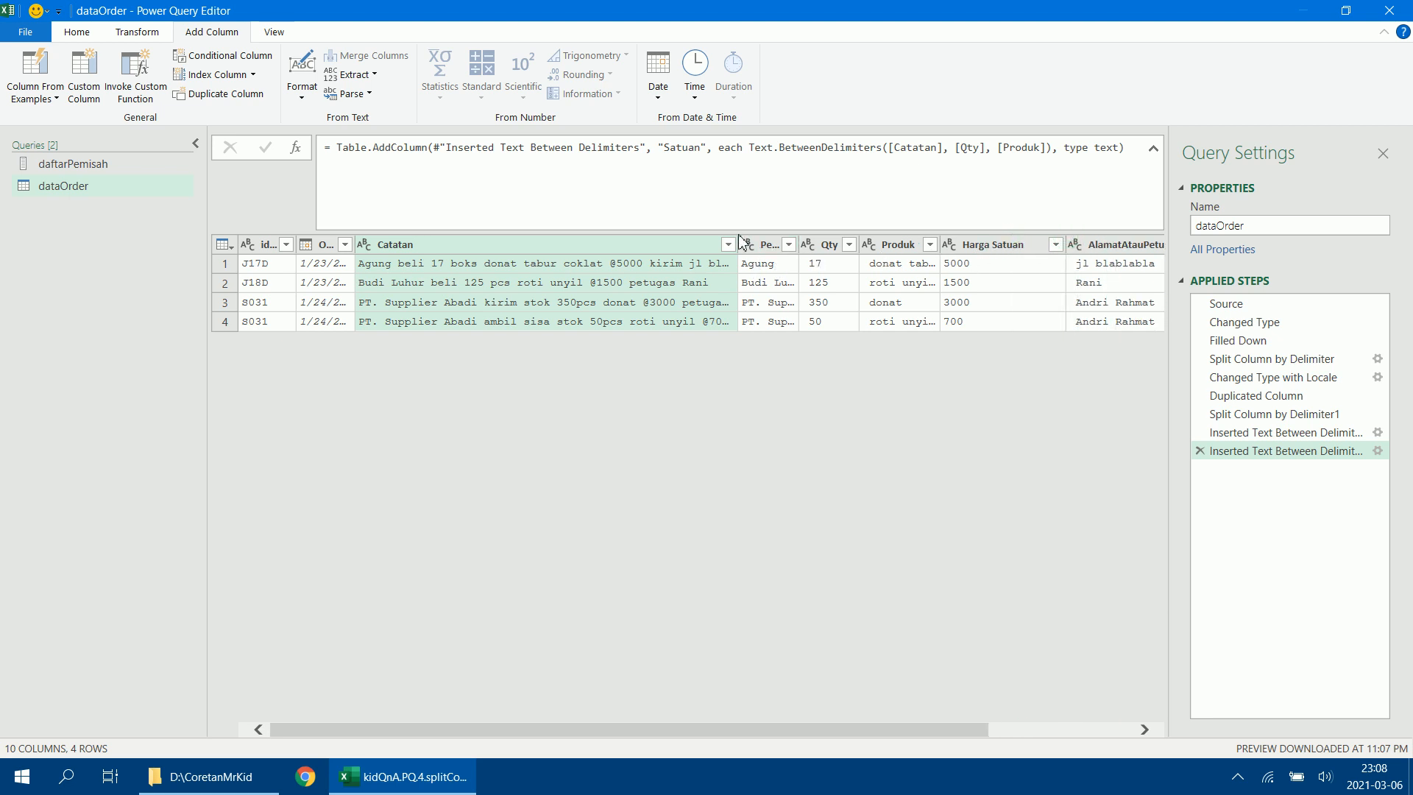
{"action": "left_click_drag", "start_coordinate": [741, 243], "coordinate": [505, 243]}
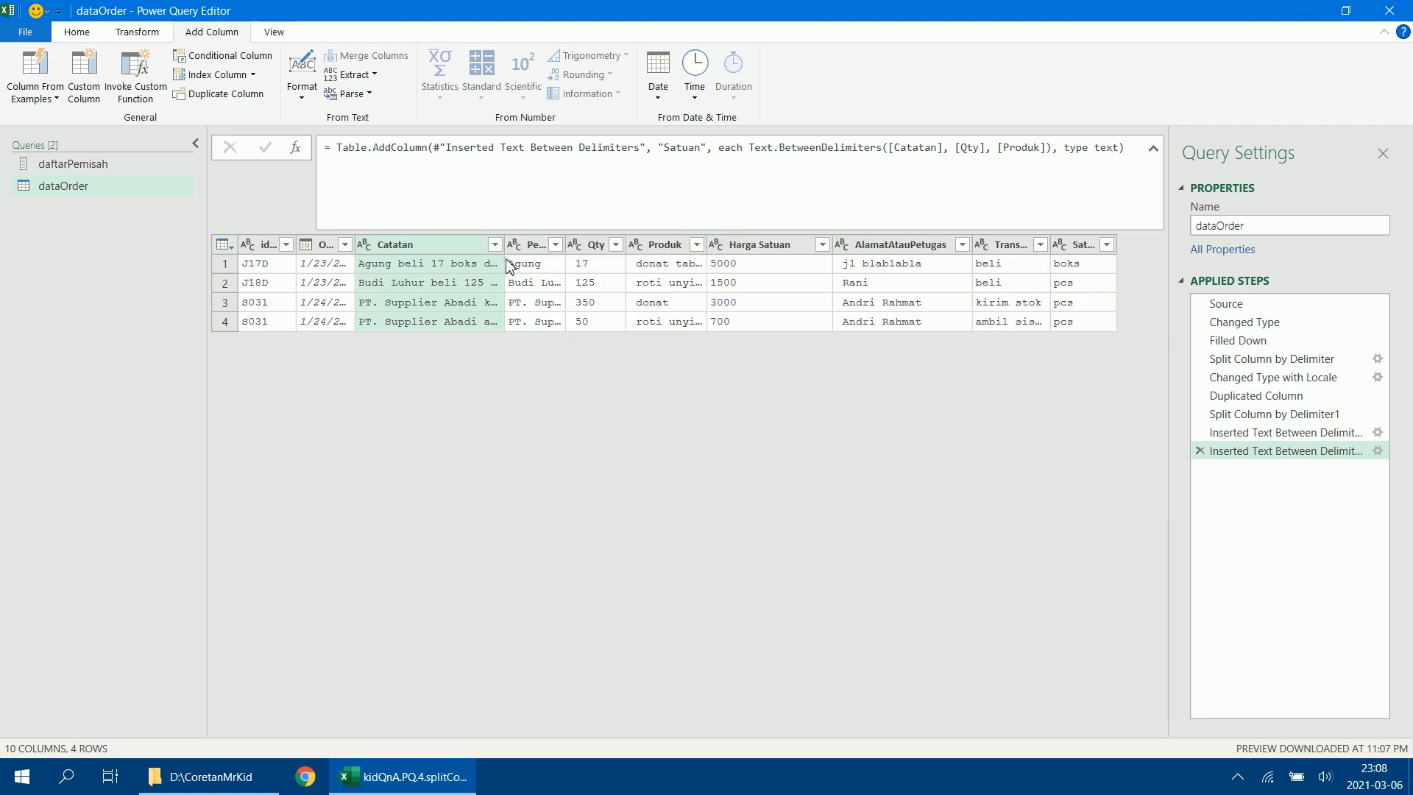
{"action": "left_click", "coordinate": [439, 246]}
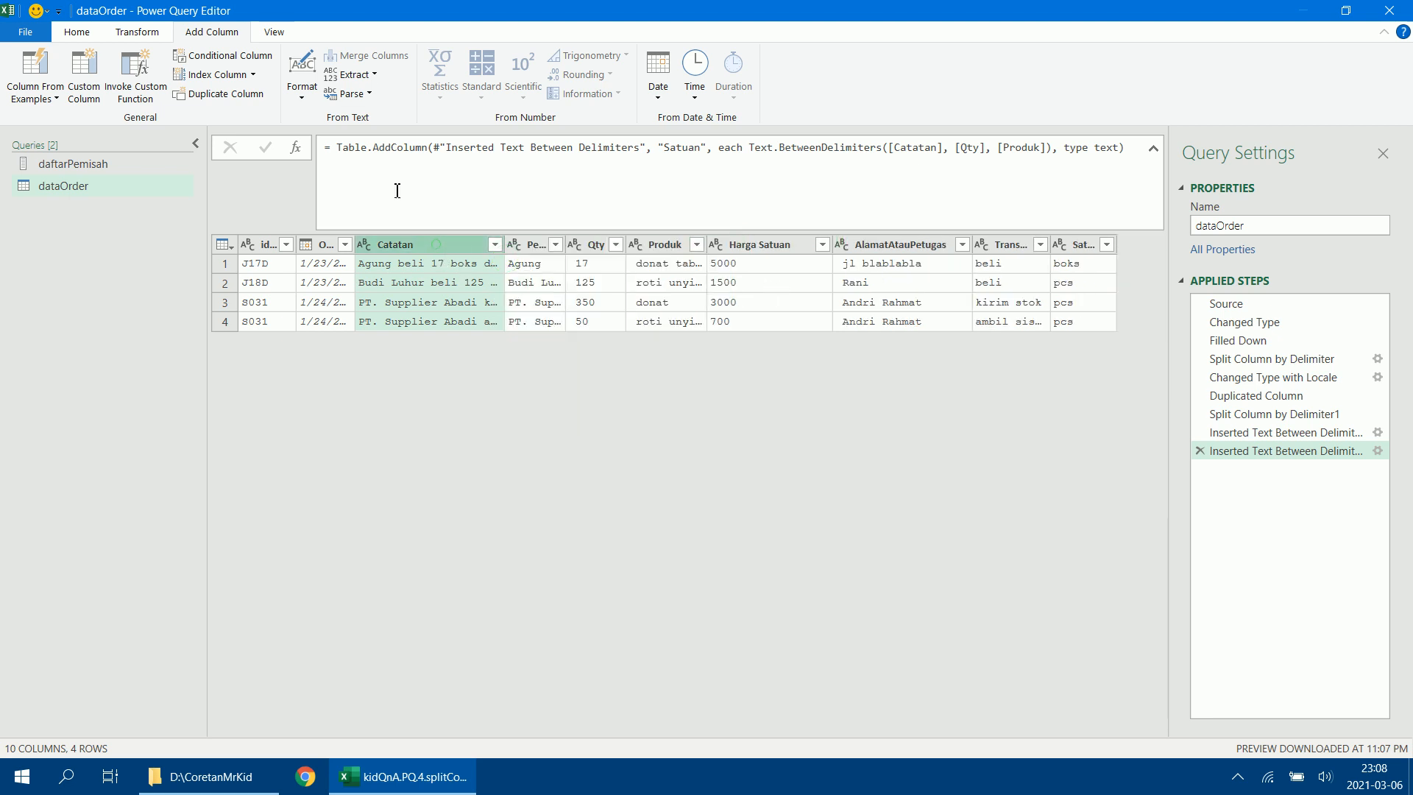
{"action": "left_click", "coordinate": [354, 73]}
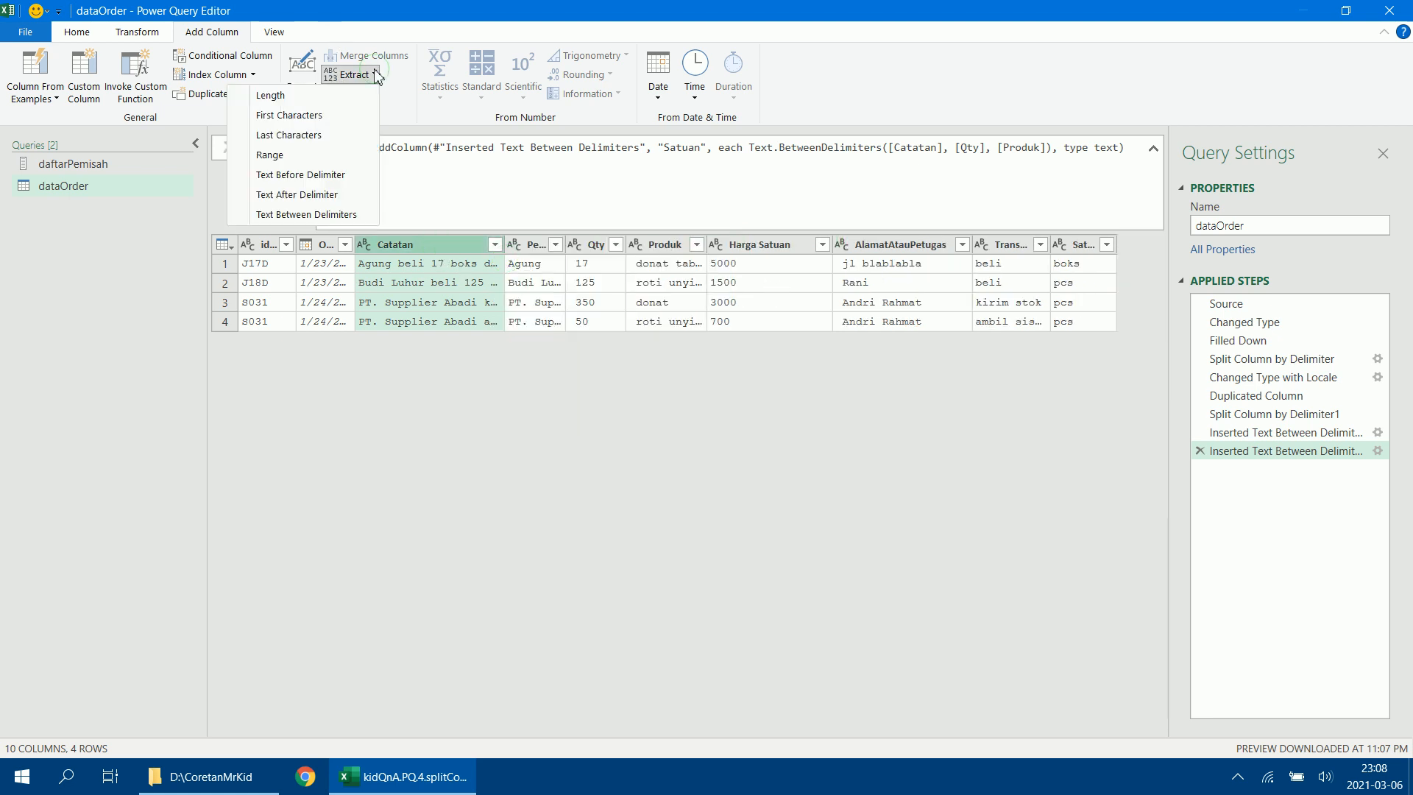
{"action": "left_click", "coordinate": [315, 219]}
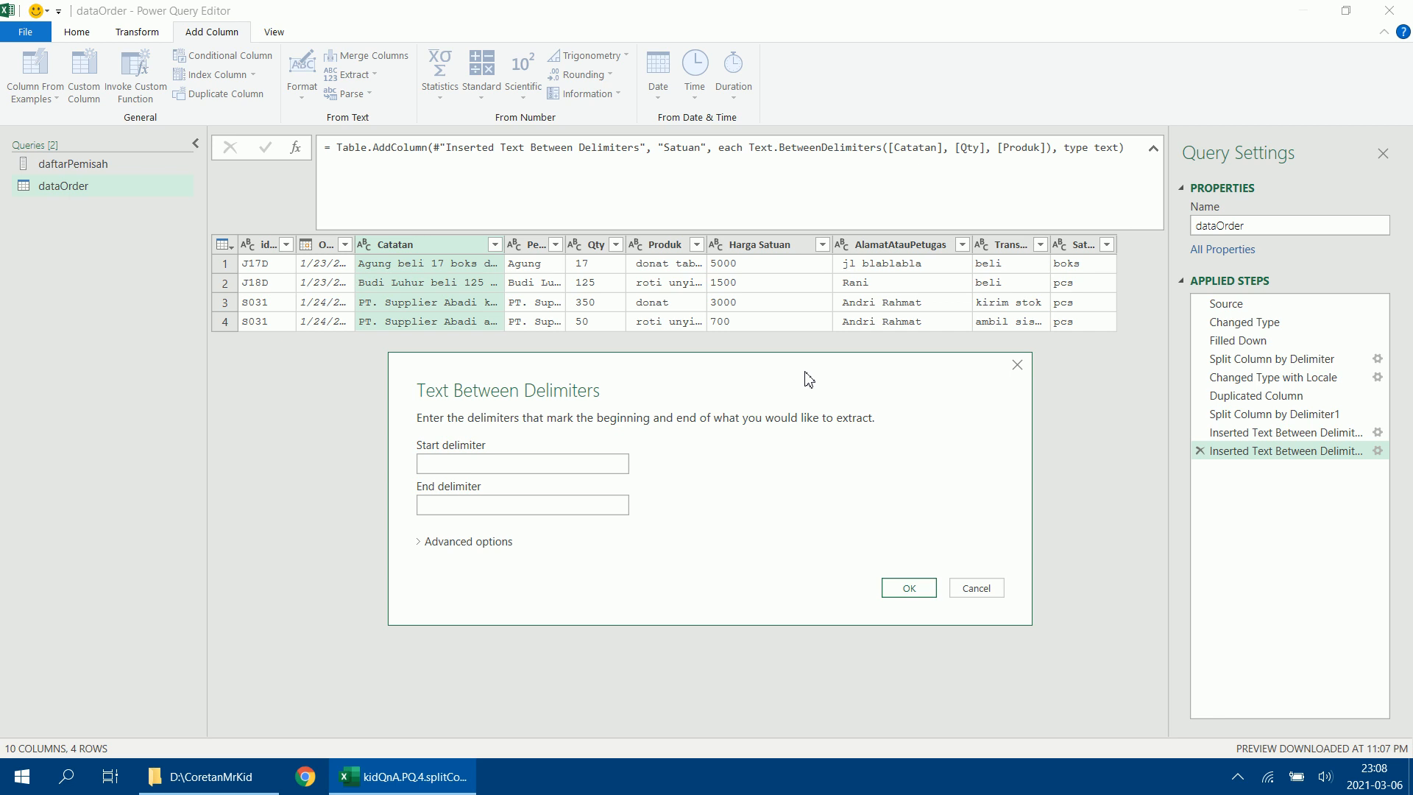
{"action": "left_click", "coordinate": [592, 457]}
{"action": "left_click", "coordinate": [618, 503]}
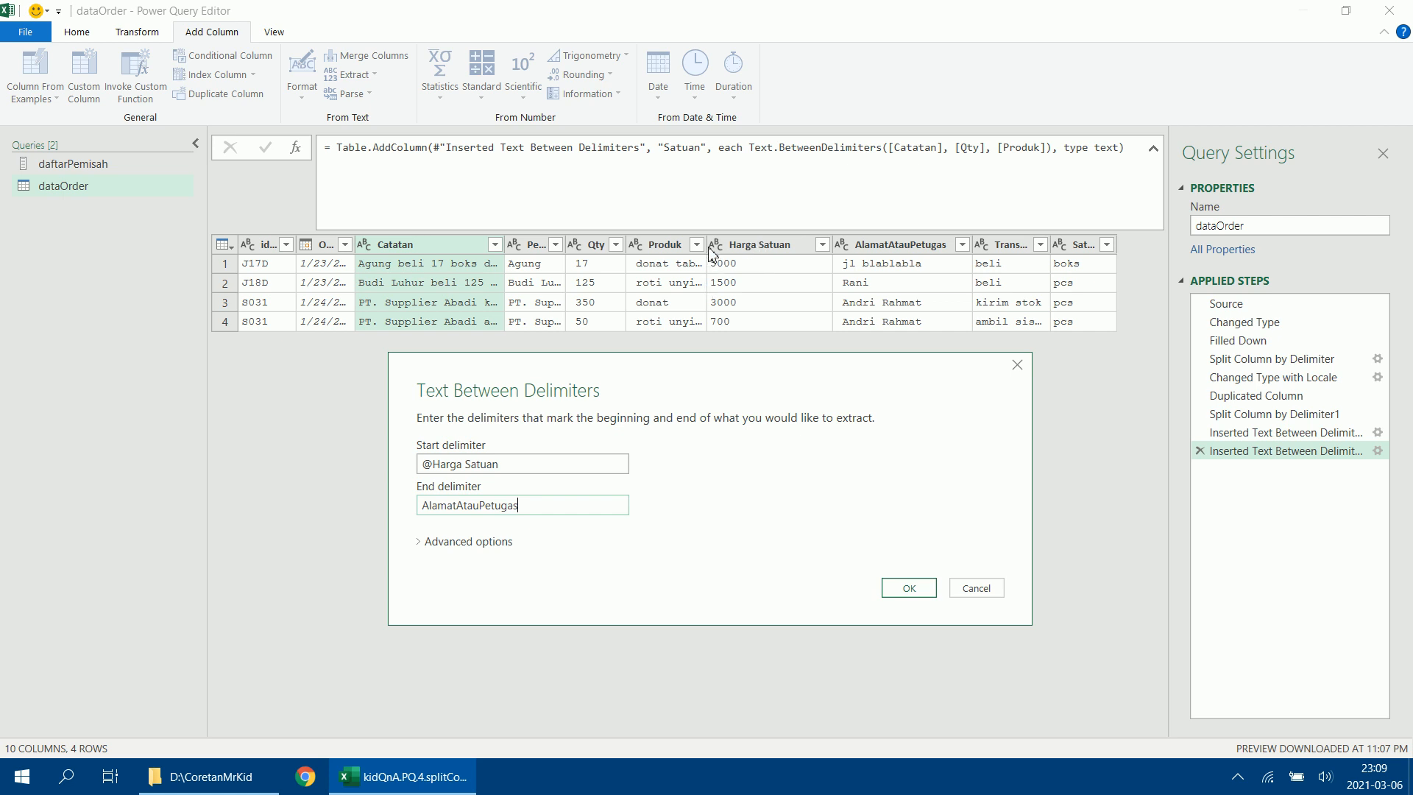
{"action": "left_click", "coordinate": [907, 589]}
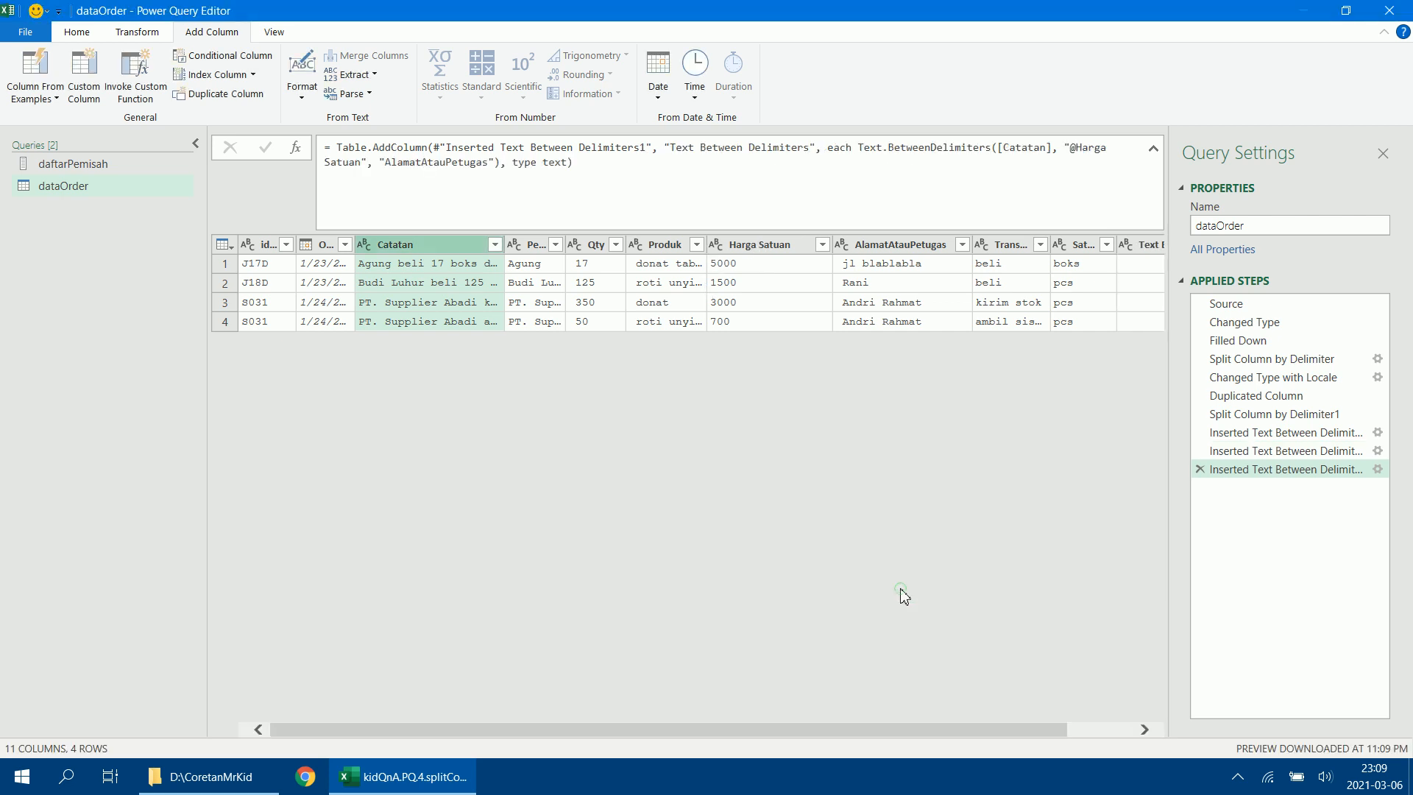
Narrow the Harga Satuan and AlamatAtauPetugas columns so that all columns fit in the preview.
{"action": "left_click_drag", "start_coordinate": [834, 245], "coordinate": [765, 245]}
{"action": "left_click_drag", "start_coordinate": [917, 244], "coordinate": [842, 246]}
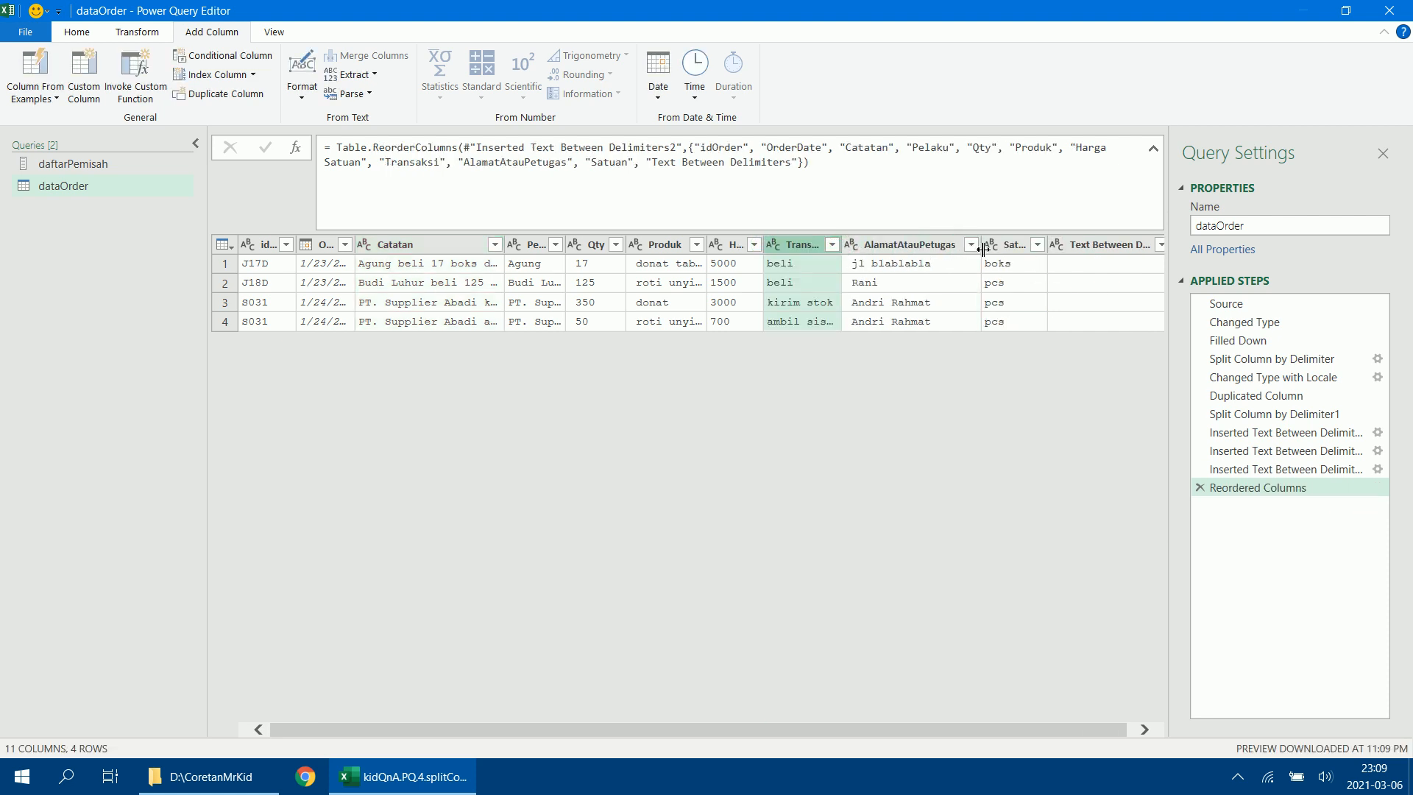
{"action": "left_click_drag", "start_coordinate": [982, 253], "coordinate": [920, 251]}
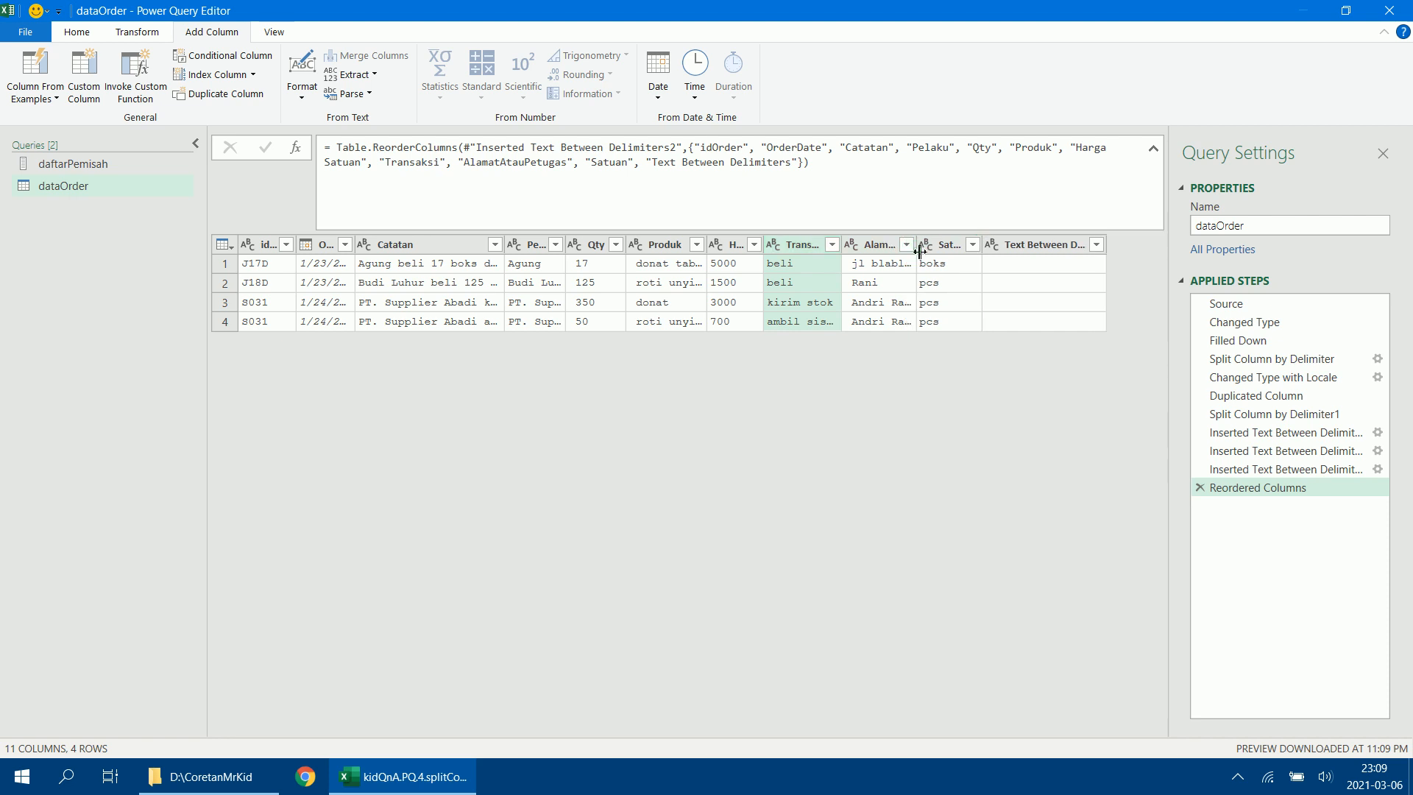
Try moving the Transaksi column directly after Pelaku, and delete the Reordered Columns step from the query.
{"action": "left_click", "coordinate": [802, 250]}
{"action": "left_click_drag", "start_coordinate": [802, 250], "coordinate": [596, 252]}
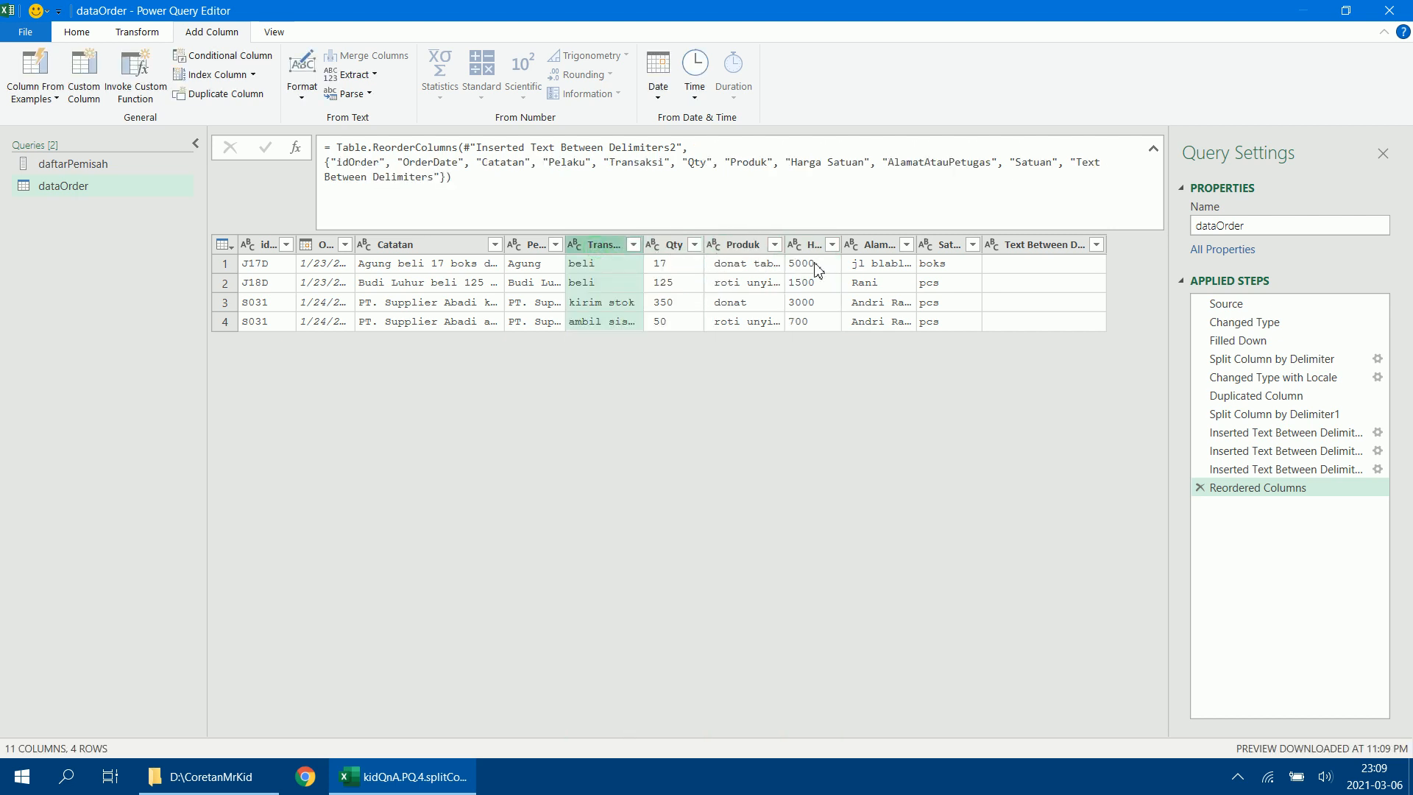
{"action": "left_click", "coordinate": [1034, 247]}
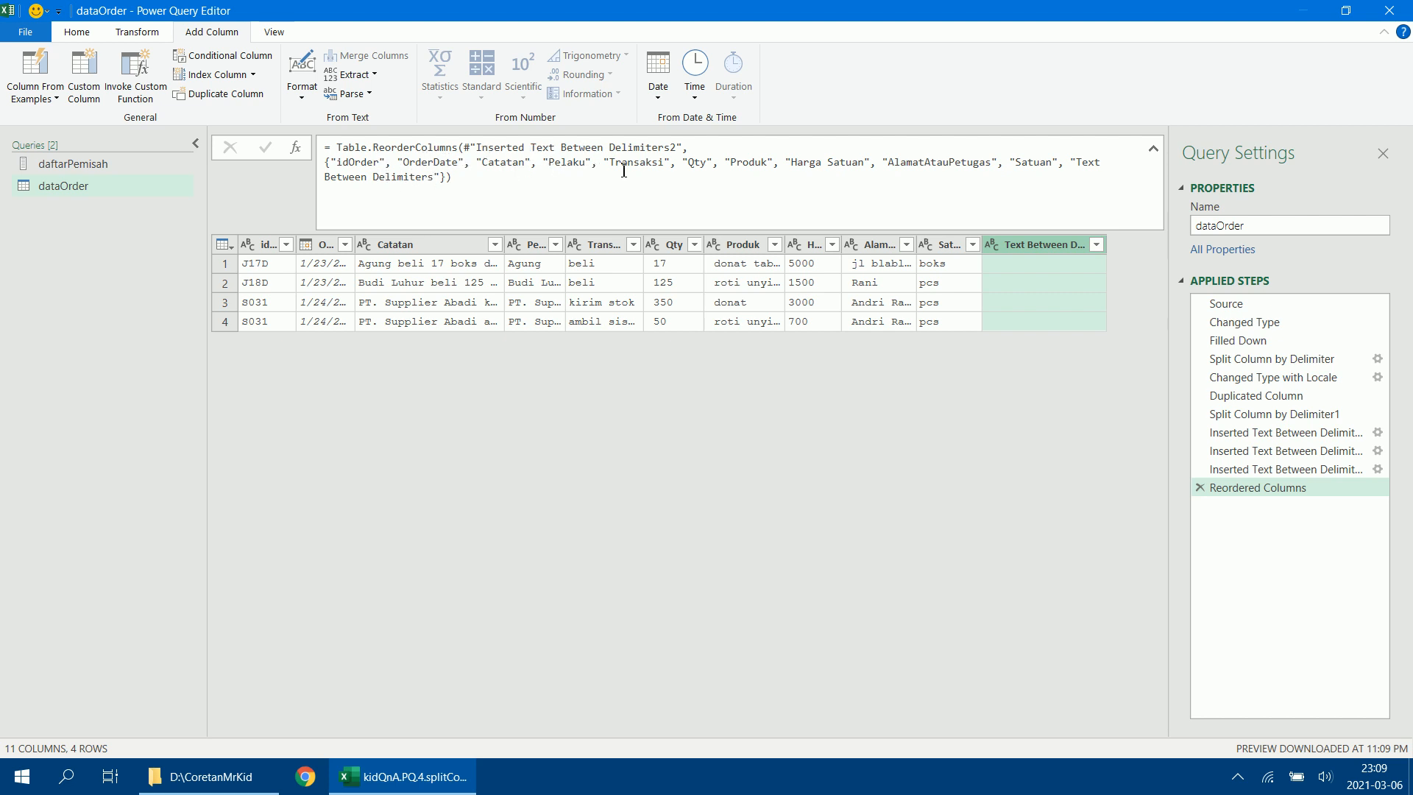
{"action": "left_click", "coordinate": [1043, 266]}
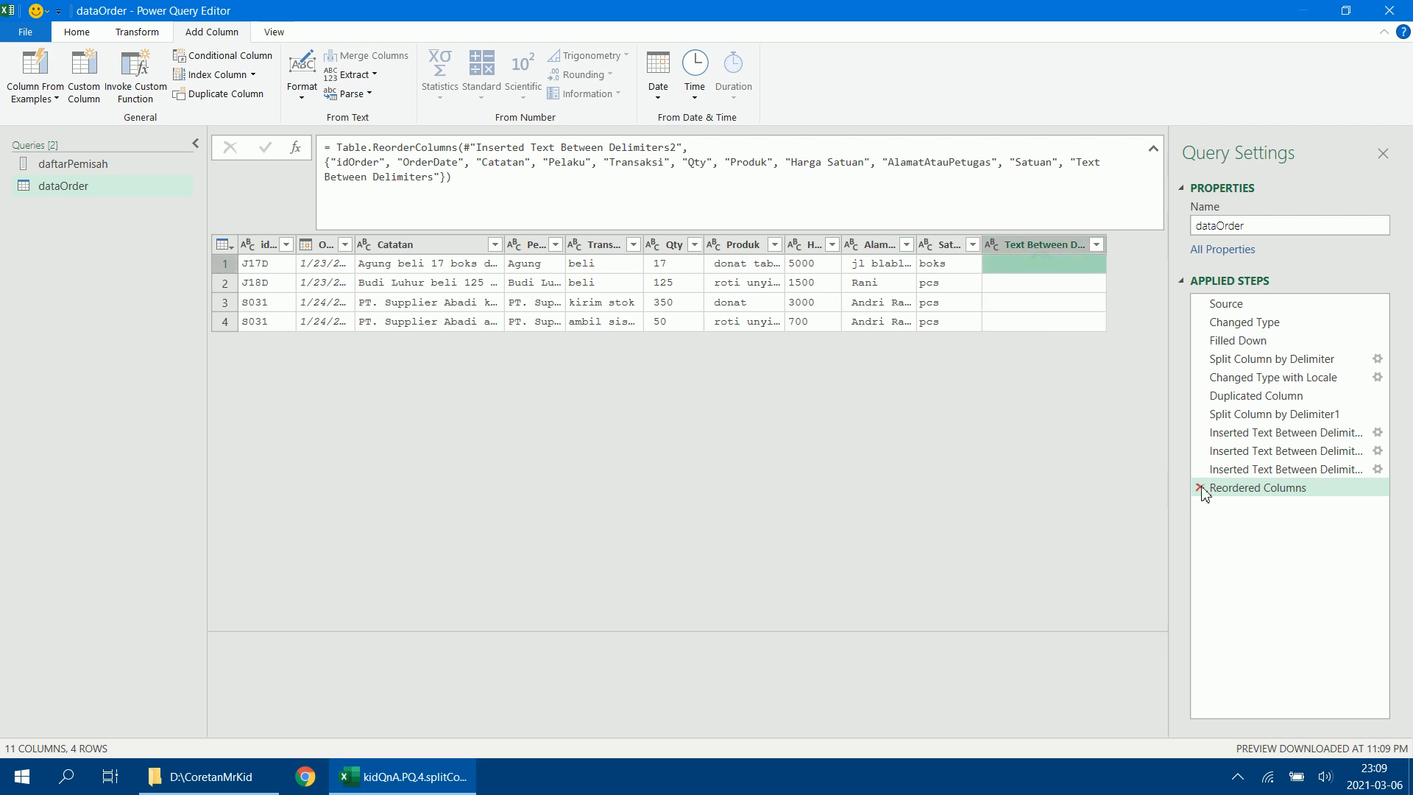
{"action": "left_click", "coordinate": [1200, 487]}
Rename the Text Between Delimiters column to status within its formula.
{"action": "left_click", "coordinate": [1032, 245]}
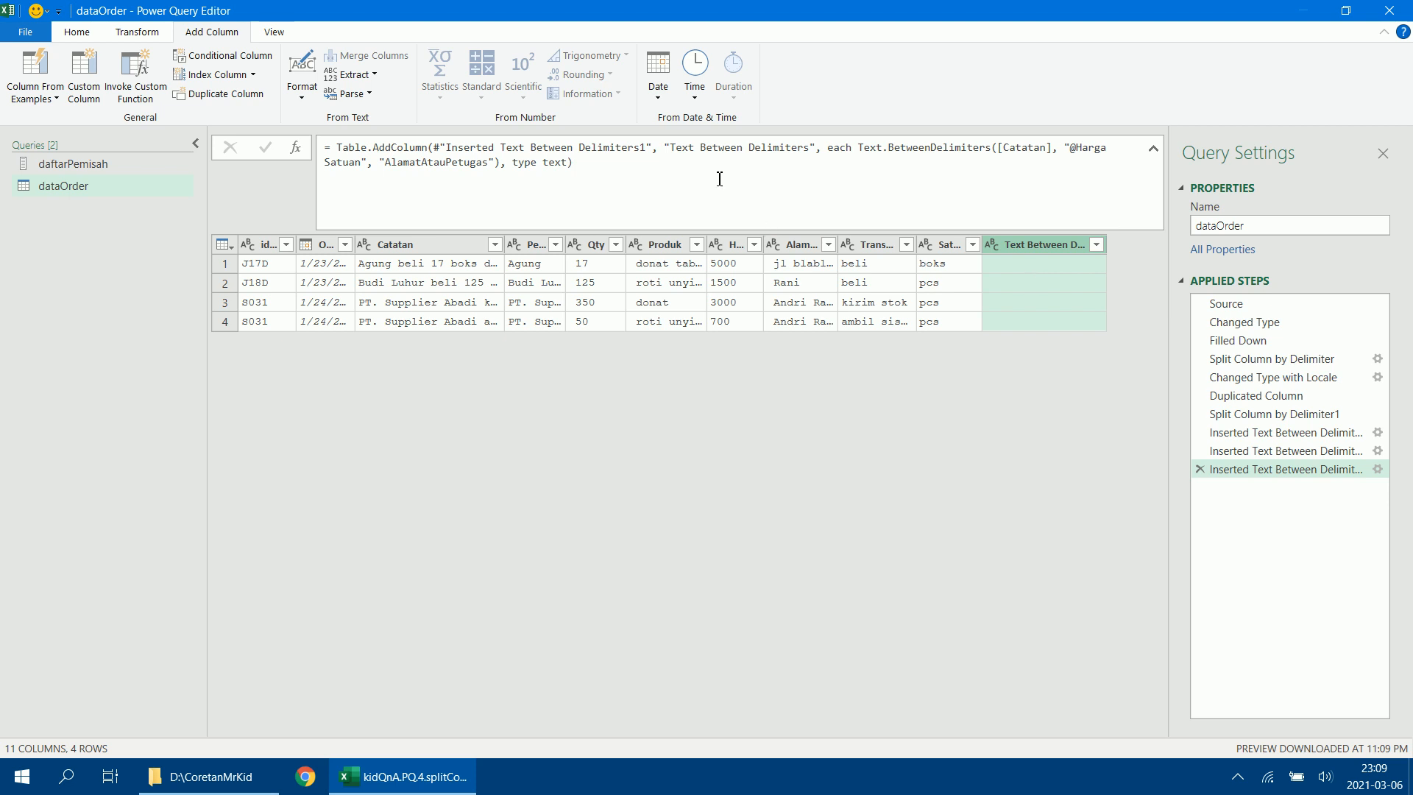
{"action": "left_click_drag", "start_coordinate": [673, 150], "coordinate": [764, 149]}
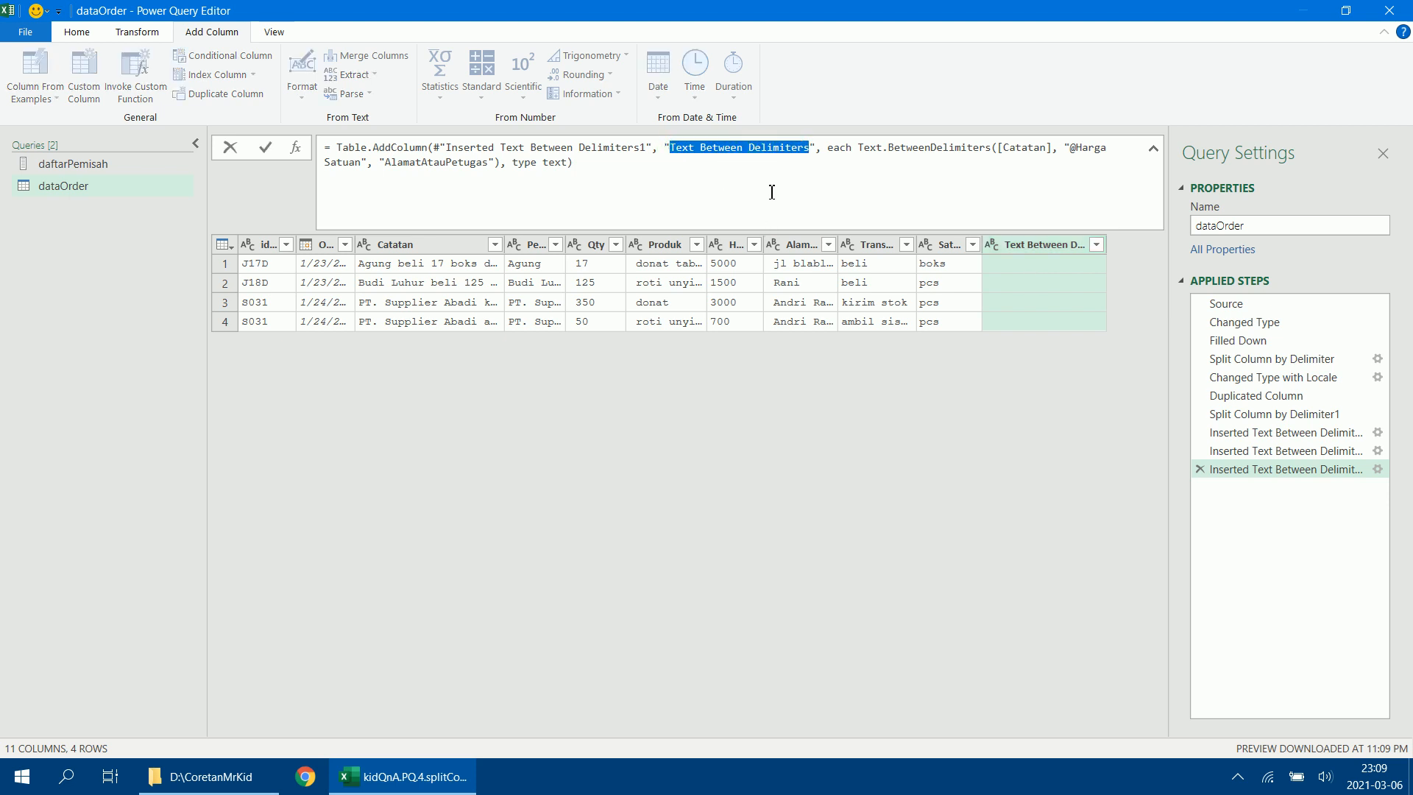
{"action": "type", "text": "sat"}
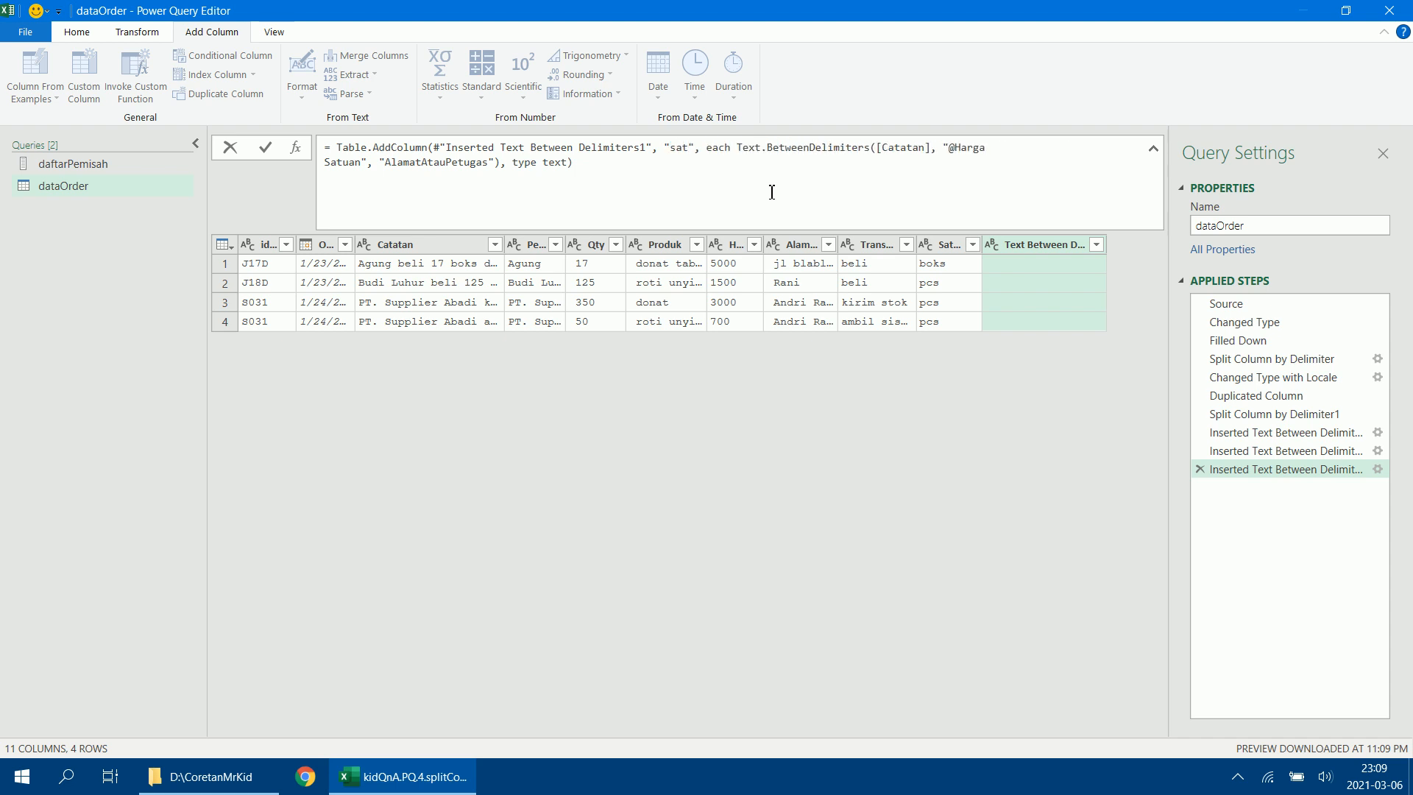
{"action": "key", "text": "BackSpace"}
{"action": "key", "text": "BackSpace"}
{"action": "type", "text": "tatus"}
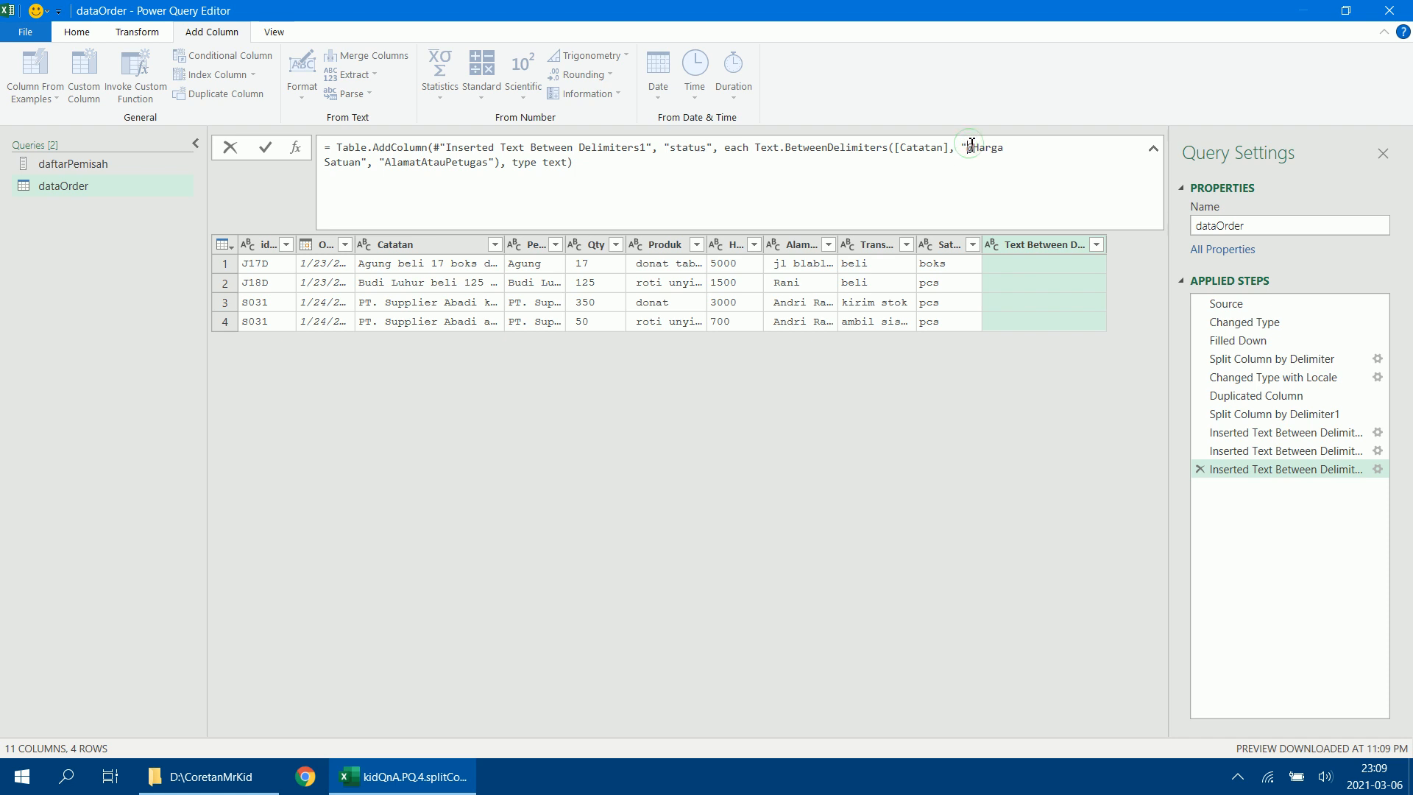
Replace the quoted delimiters in the status formula with "@"&[Harga Satuan] and the column reference [AlamatAtauPetugas].
{"action": "type", "text": "\"&["}
{"action": "key", "text": "BackSpace"}
{"action": "type", "text": "]"}
{"action": "key", "text": "BackSpace"}
{"action": "type", "text": "["}
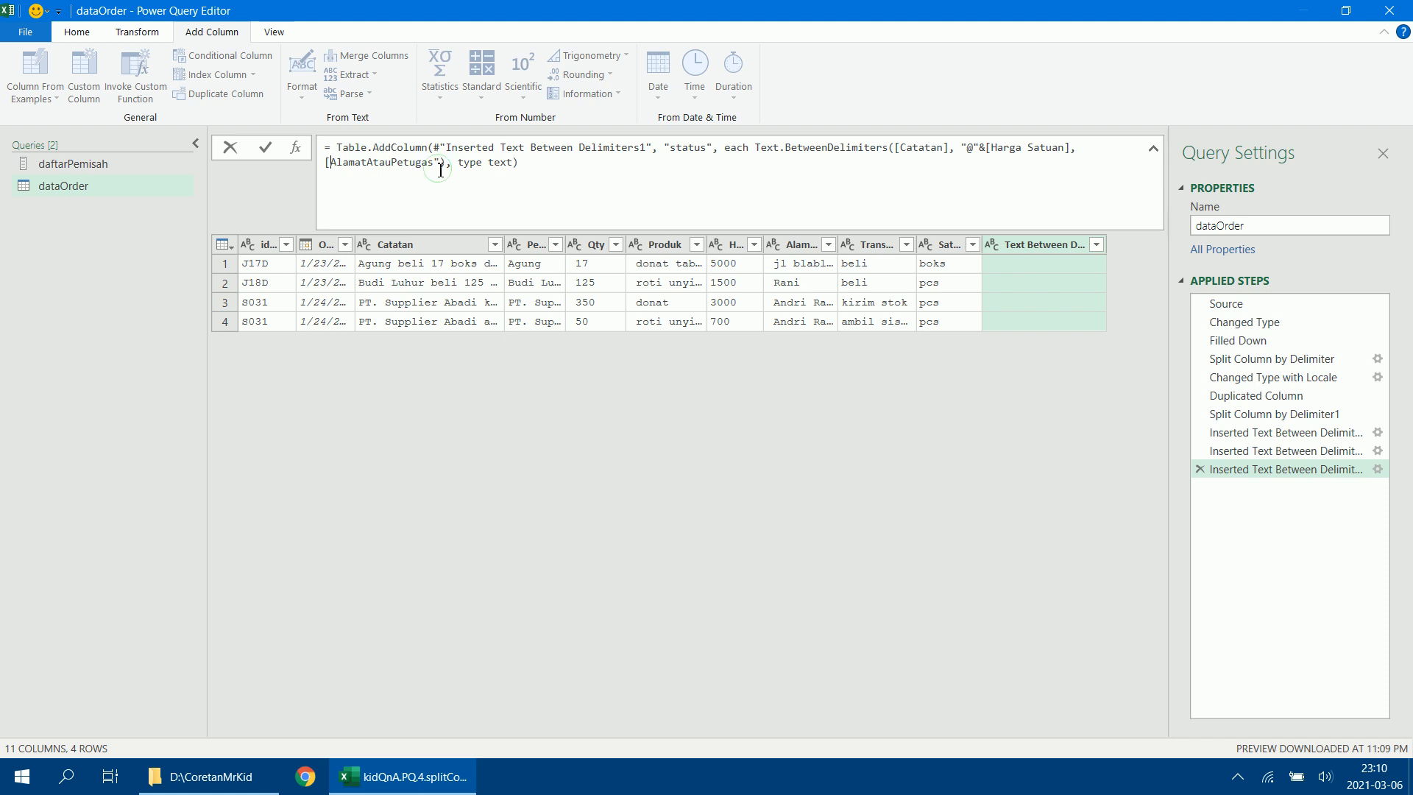
{"action": "key", "text": "BackSpace"}
{"action": "type", "text": "]"}
{"action": "key", "text": "Return"}
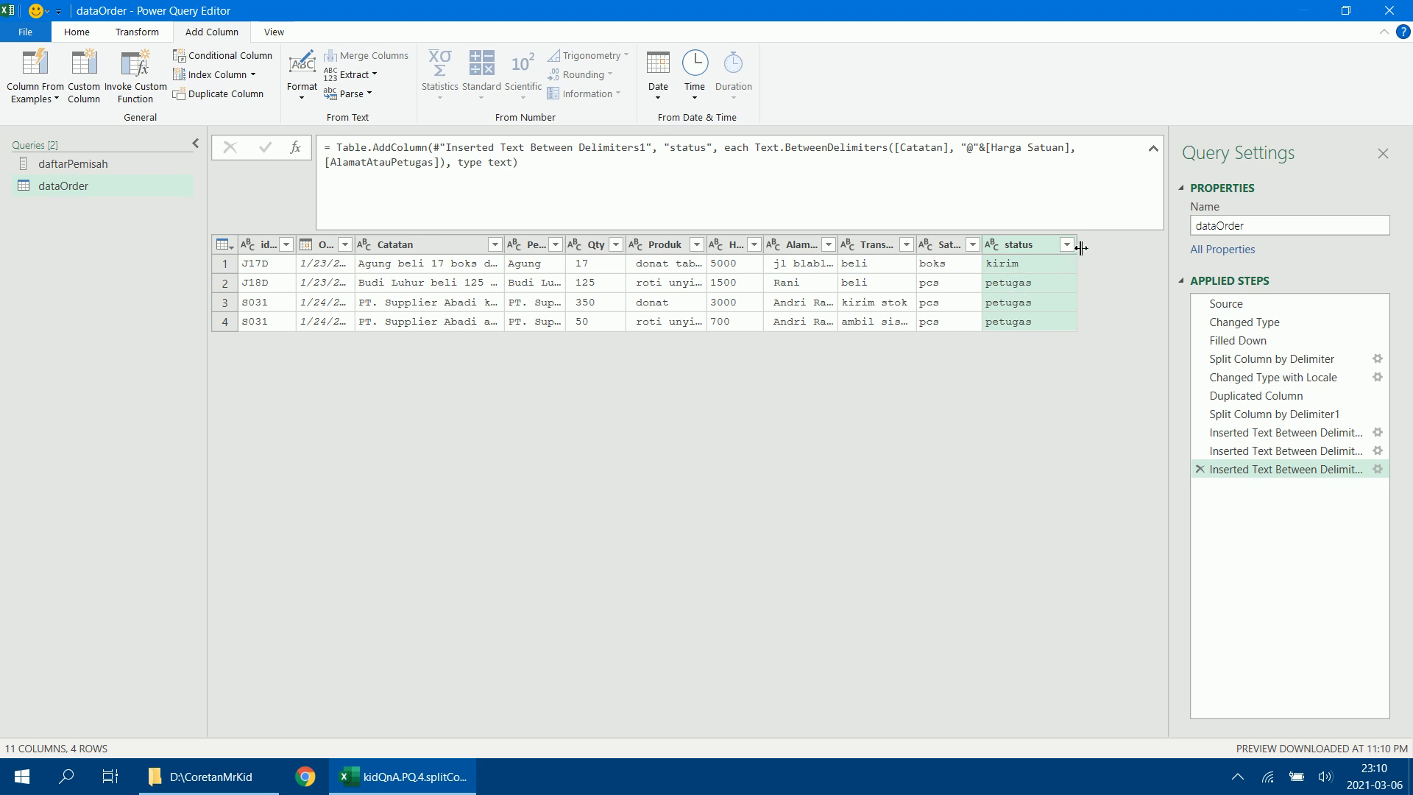
Fit the AlamatAtauPetugas column to its full header, and narrow the status and Catatan columns.
{"action": "left_click_drag", "start_coordinate": [1080, 248], "coordinate": [1061, 247]}
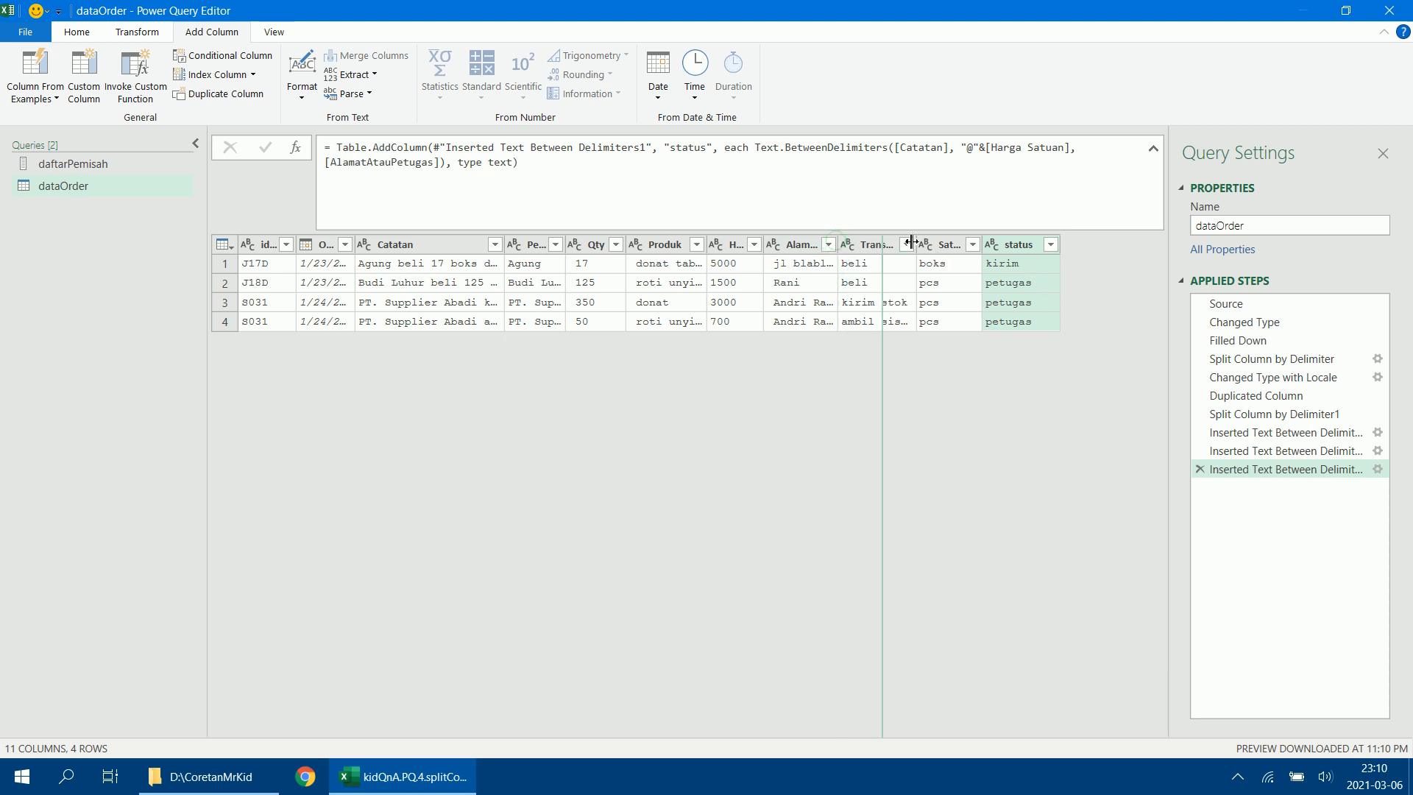
{"action": "double_click", "coordinate": [838, 246]}
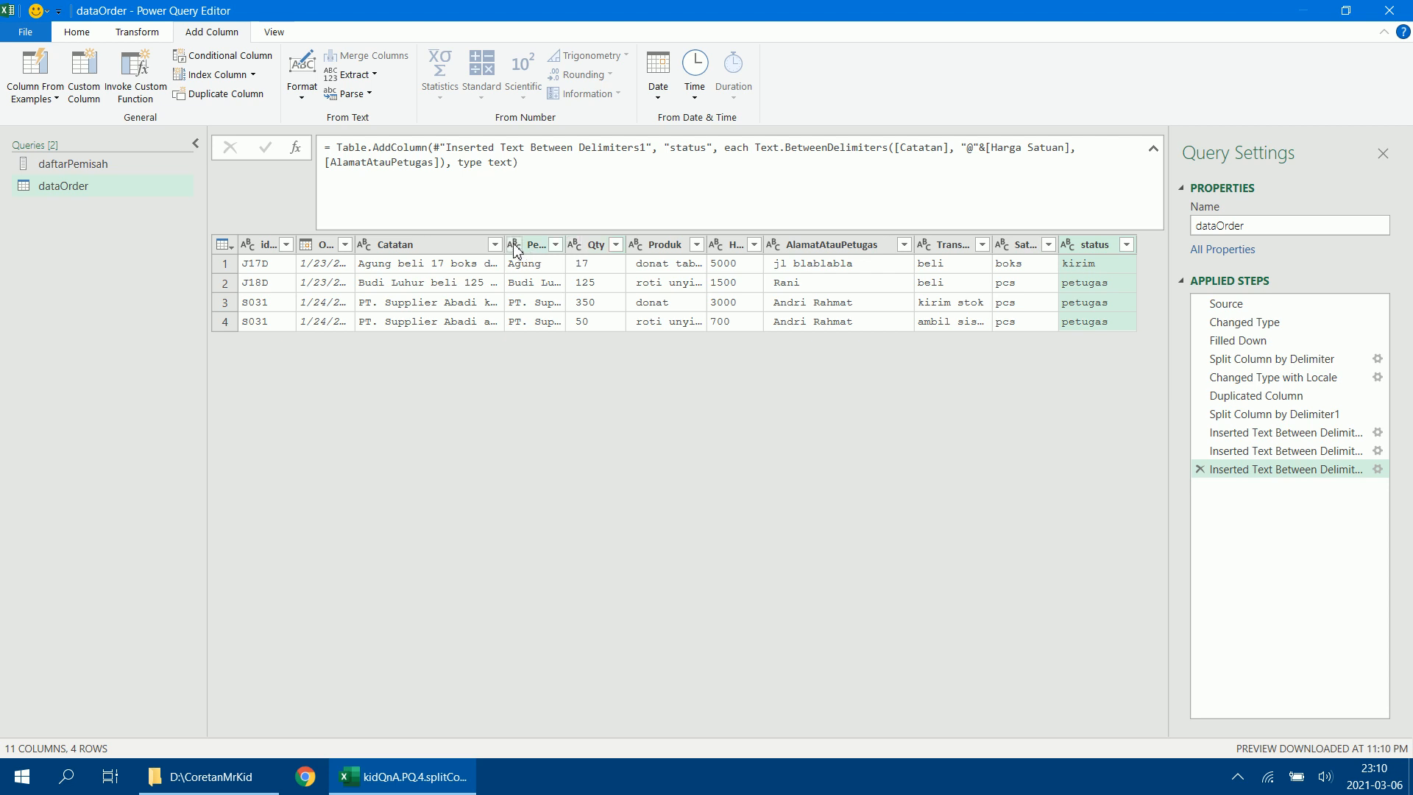
{"action": "left_click_drag", "start_coordinate": [505, 244], "coordinate": [436, 244]}
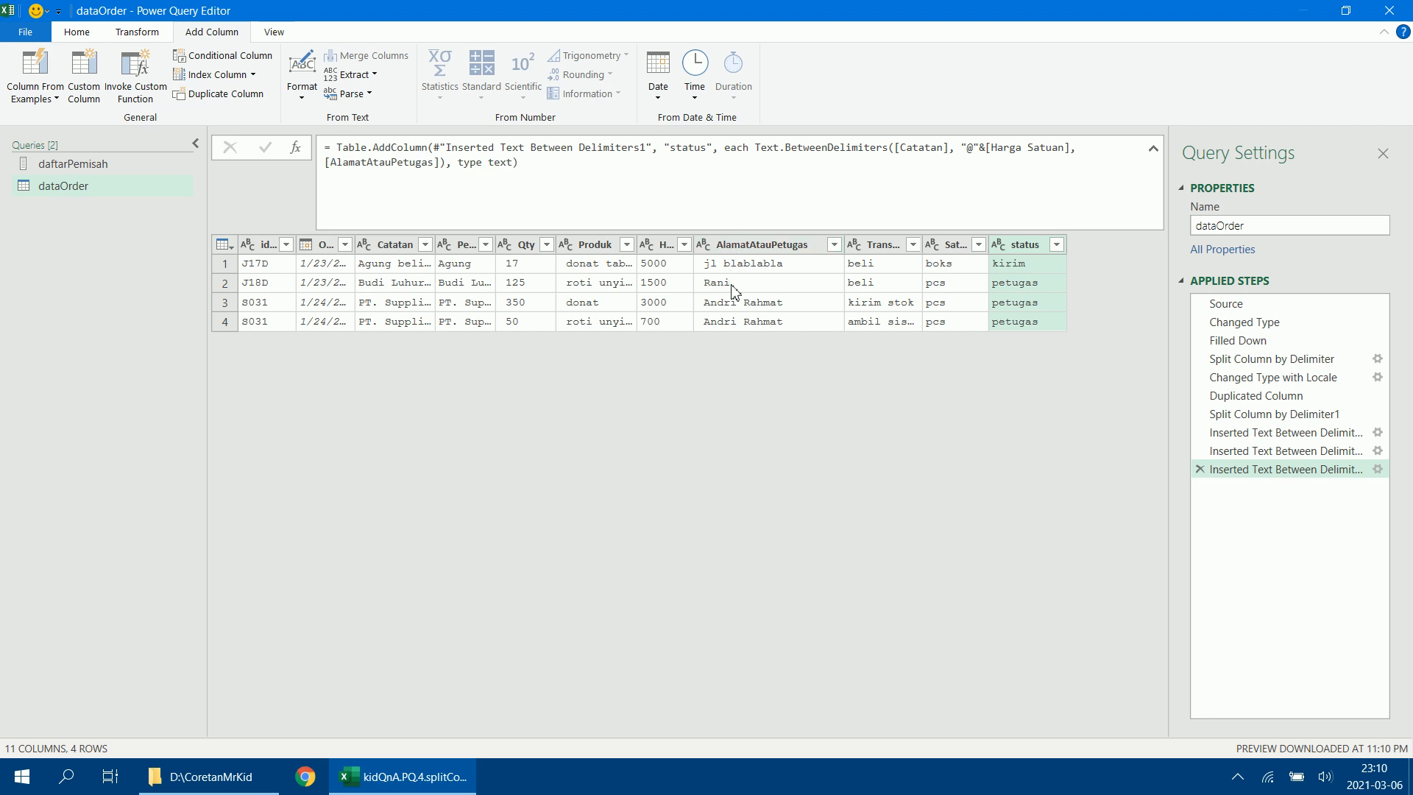
Start a conditional column named Petugas with the condition that status equals petugas.
{"action": "left_click", "coordinate": [1023, 244]}
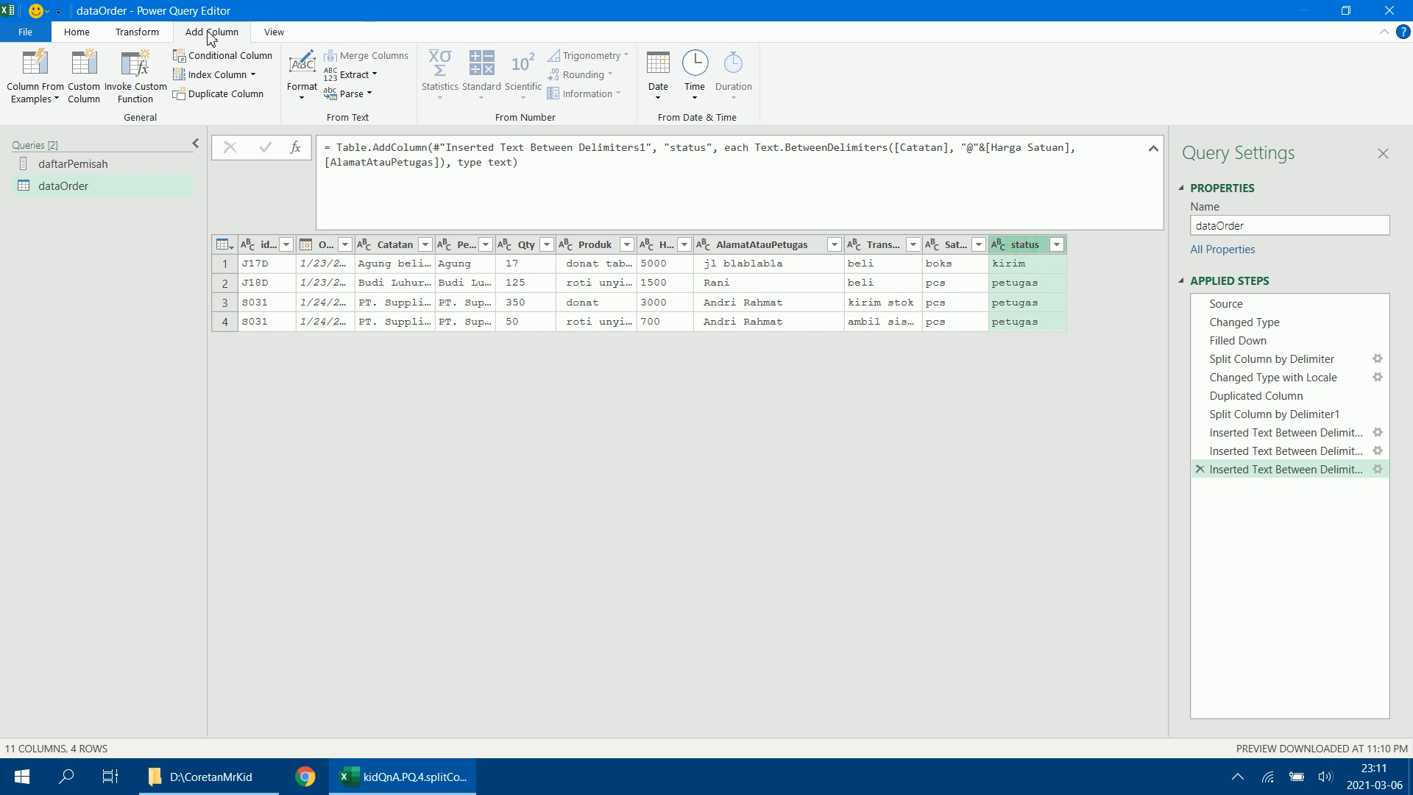
{"action": "left_click", "coordinate": [215, 58]}
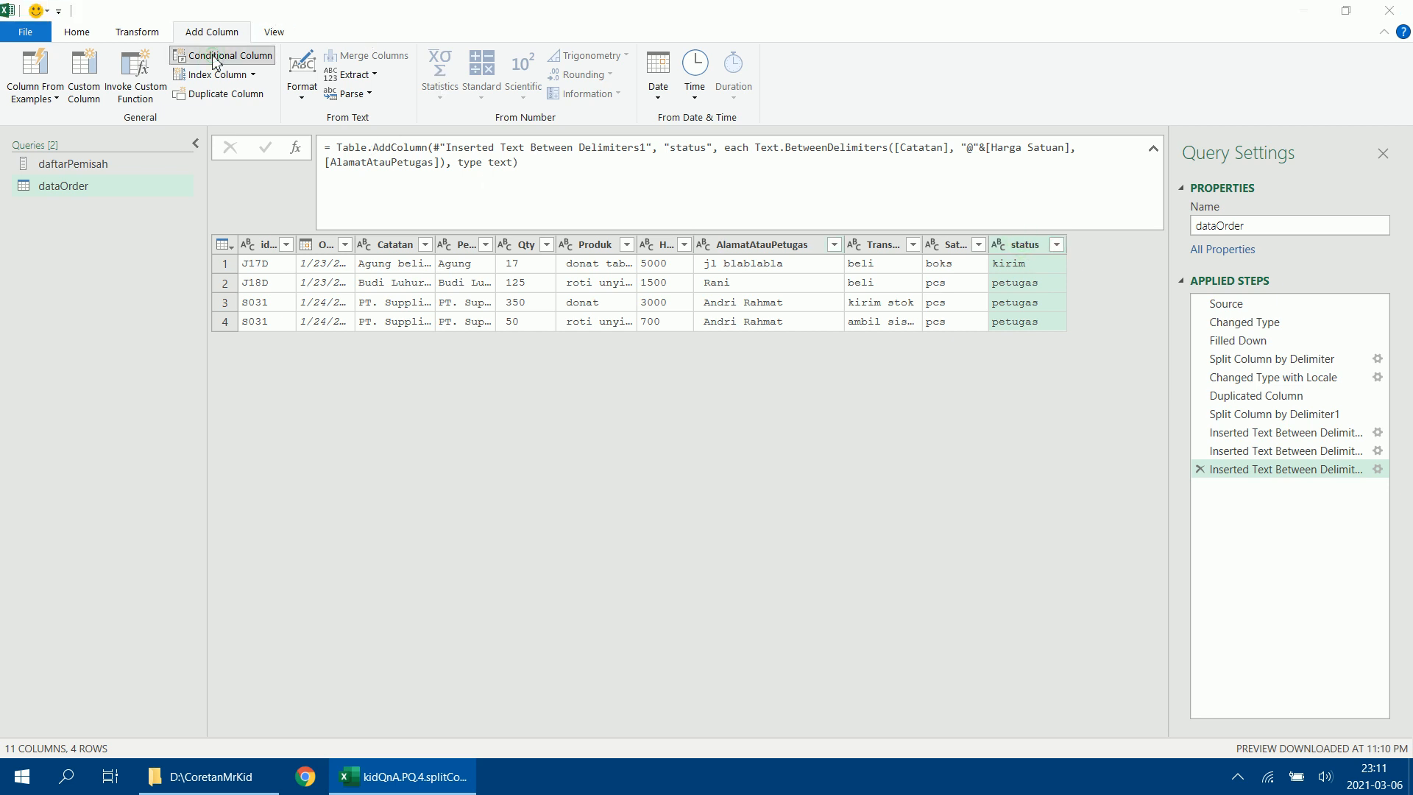
{"action": "double_click", "coordinate": [363, 312]}
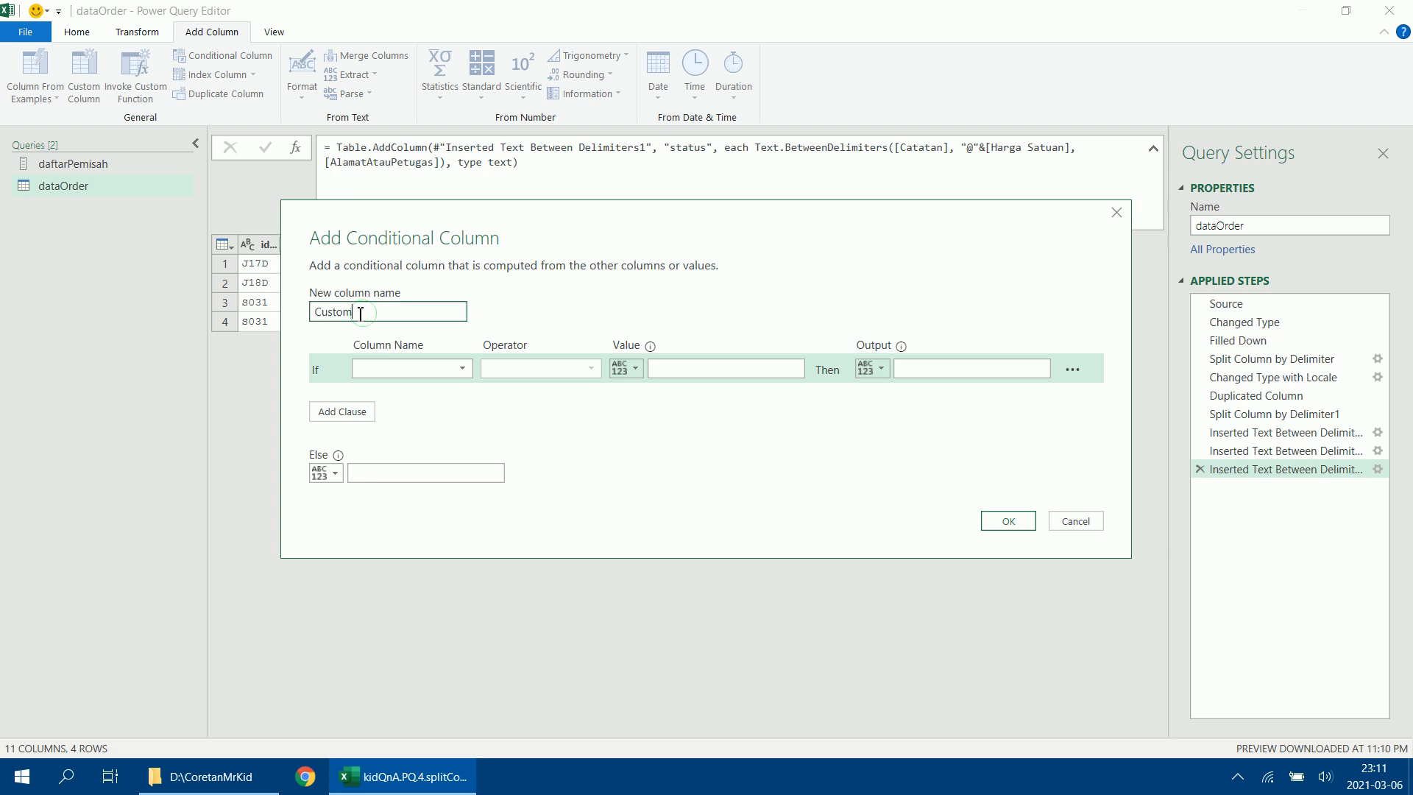
{"action": "type", "text": "Petugas"}
{"action": "left_click", "coordinate": [464, 369]}
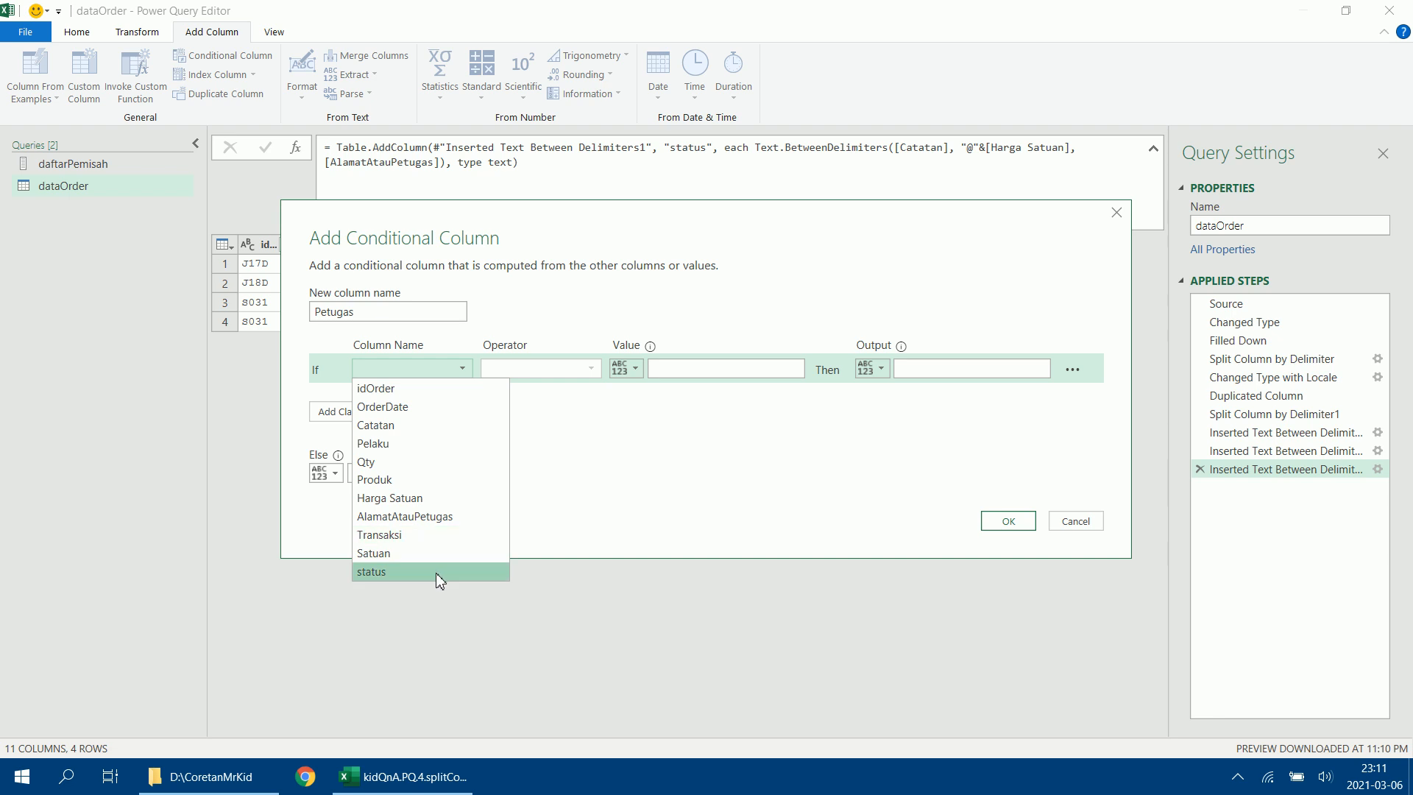
{"action": "left_click", "coordinate": [435, 572]}
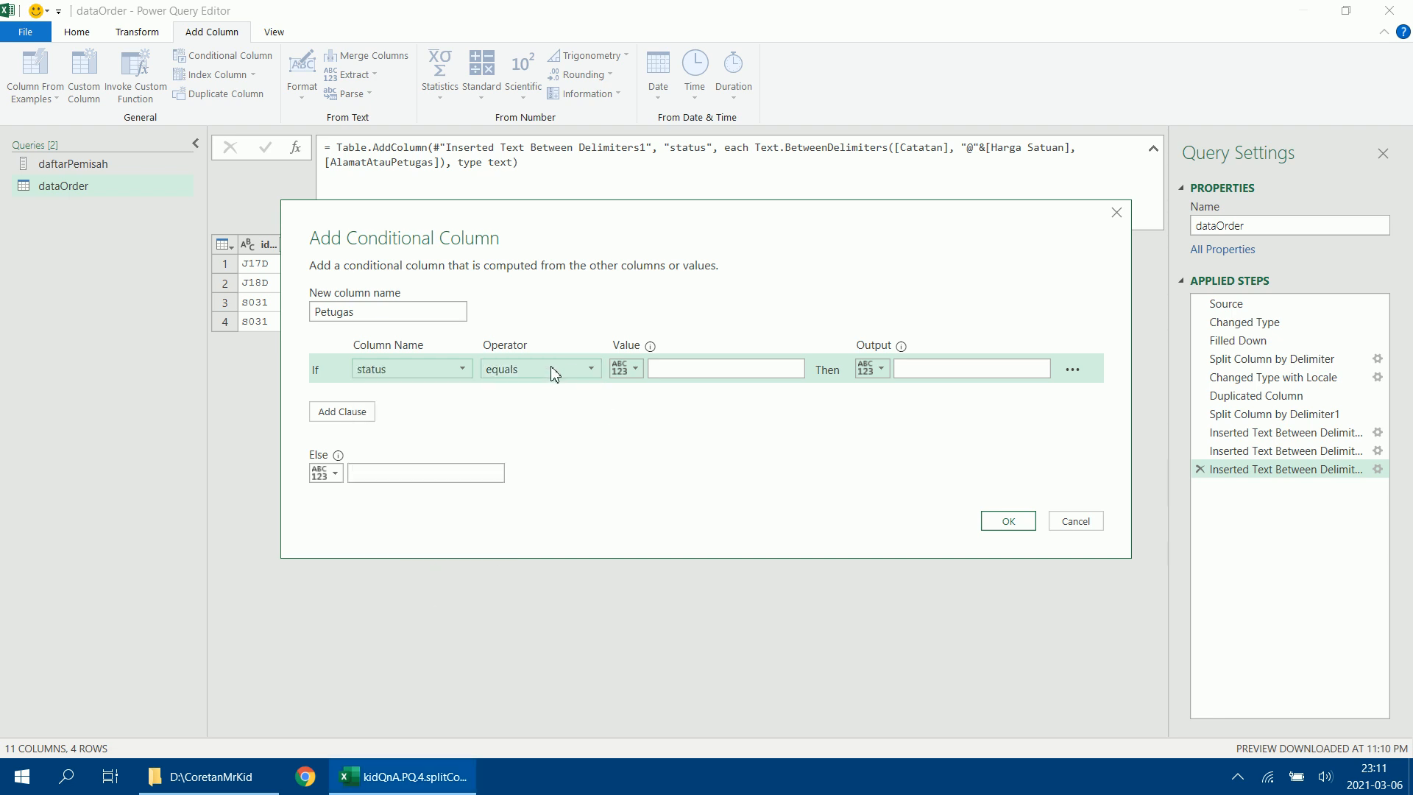
{"action": "left_click", "coordinate": [669, 374]}
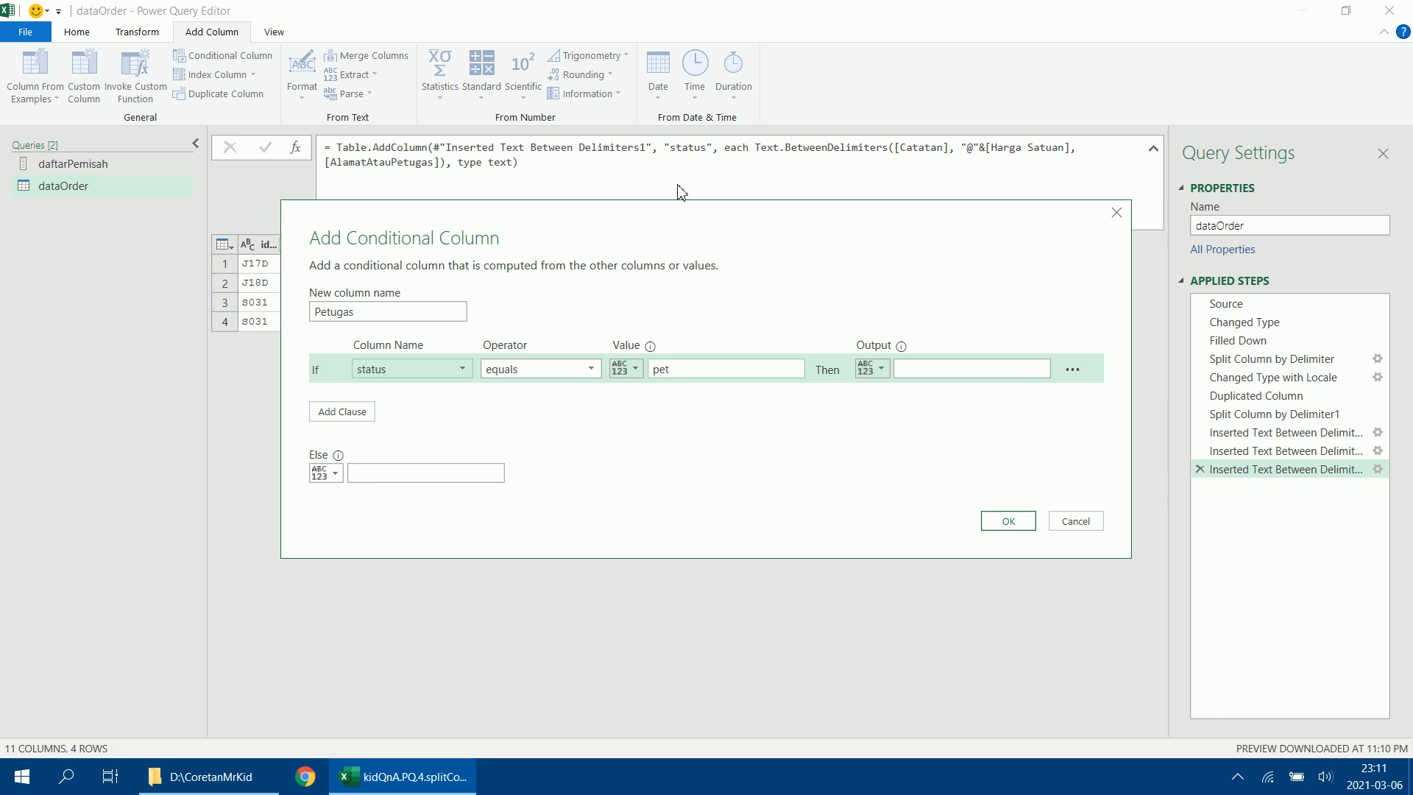
{"action": "left_click_drag", "start_coordinate": [747, 214], "coordinate": [703, 351]}
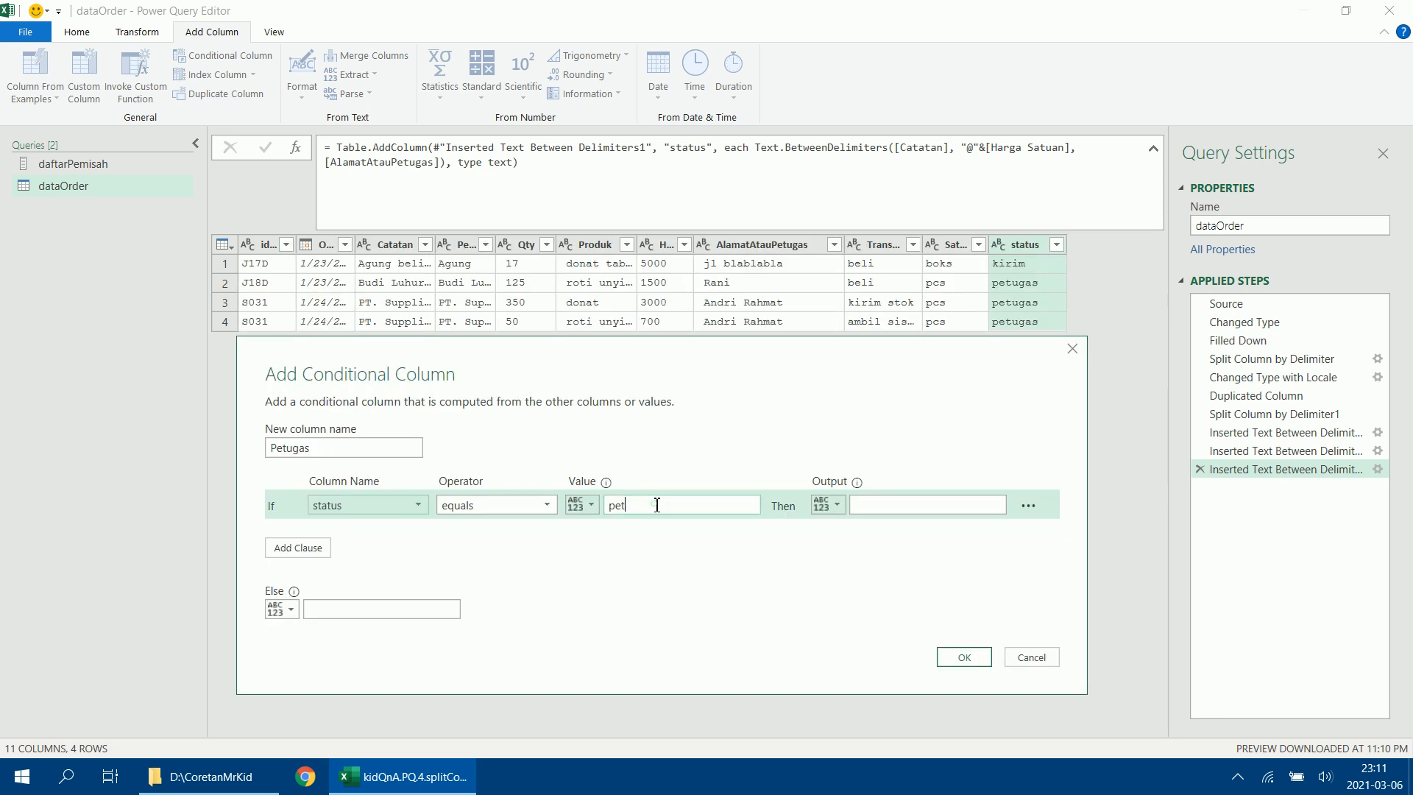
{"action": "type", "text": "petugas"}
Output the AlamatAtauPetugas column when the condition is met, leave the else value empty, and create the Petugas column.
{"action": "left_click", "coordinate": [831, 505]}
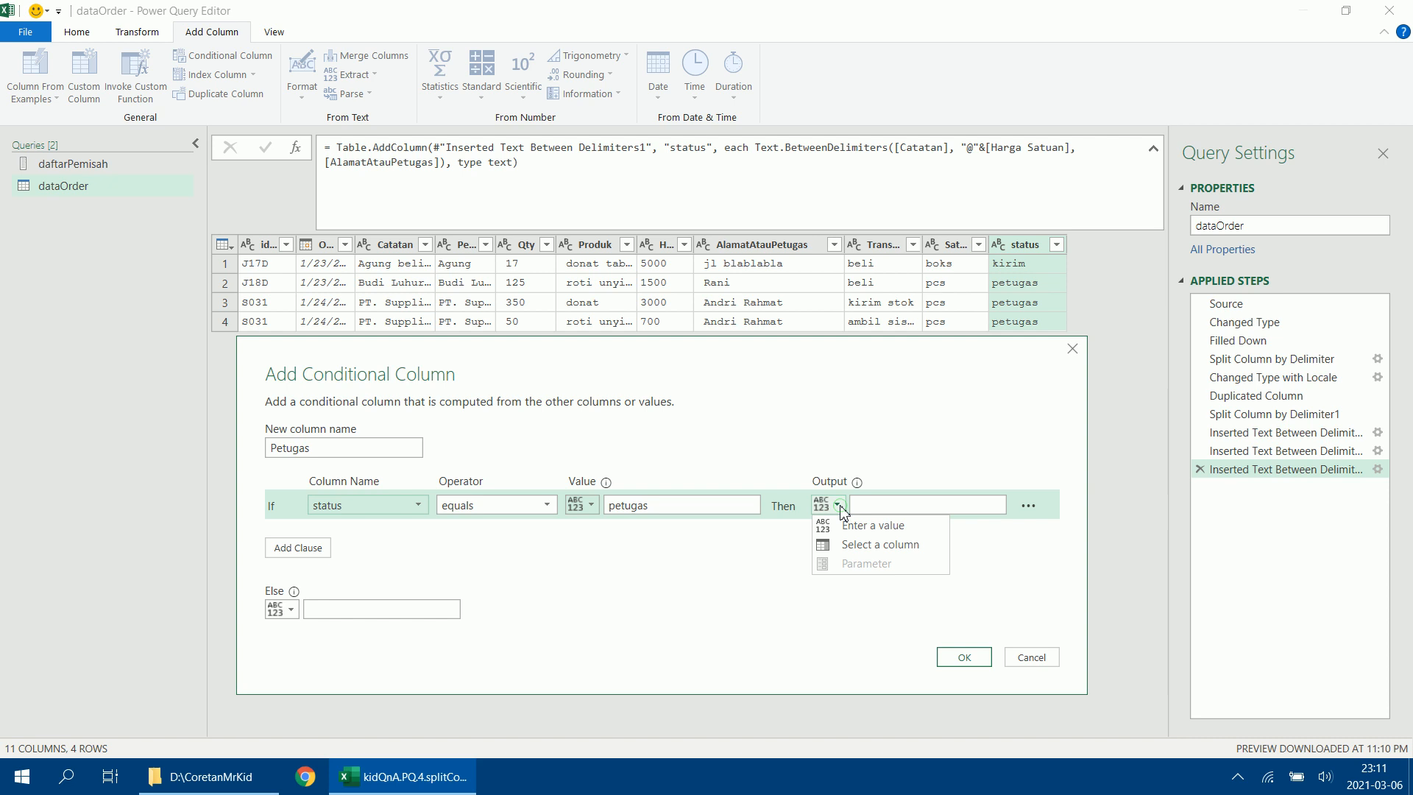
{"action": "left_click", "coordinate": [861, 548]}
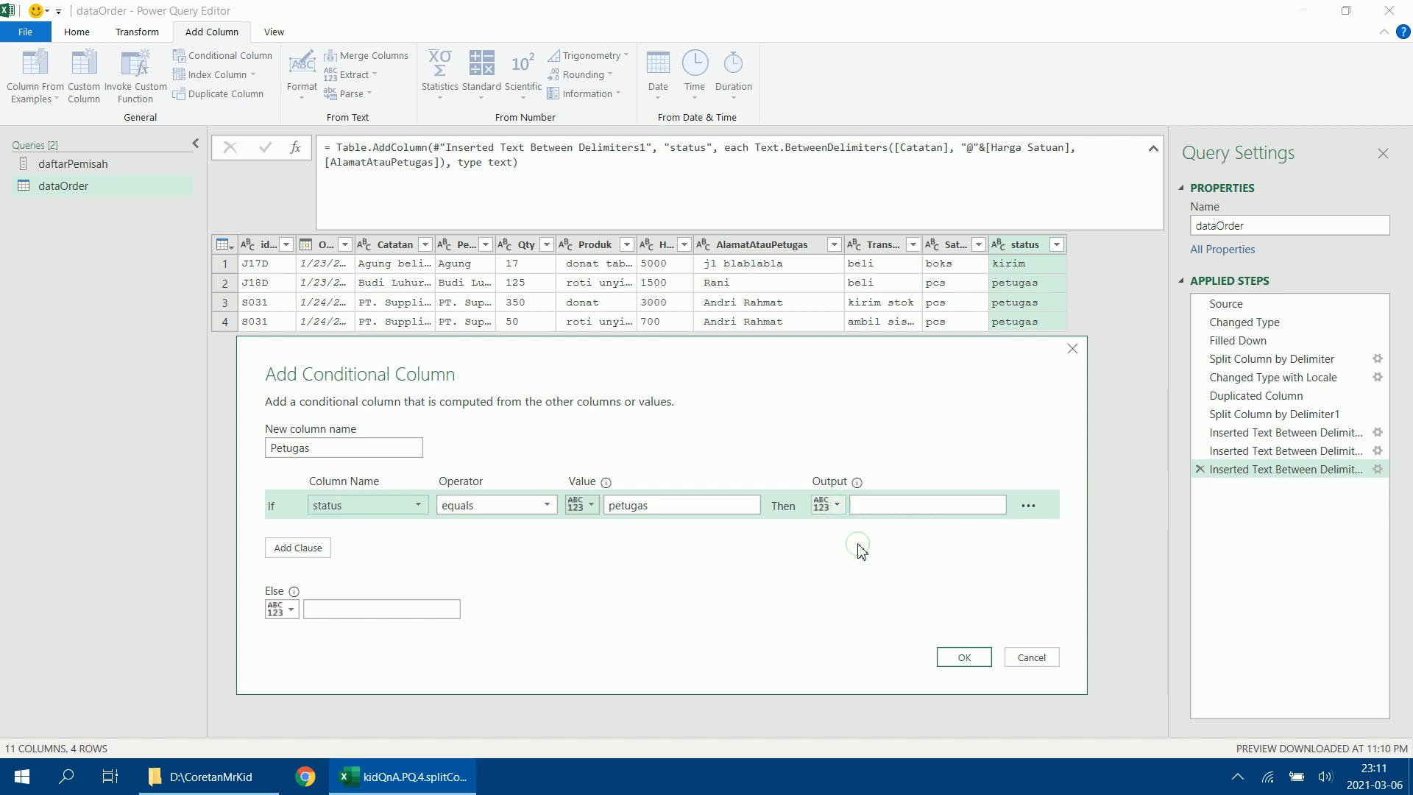
{"action": "left_click", "coordinate": [898, 506]}
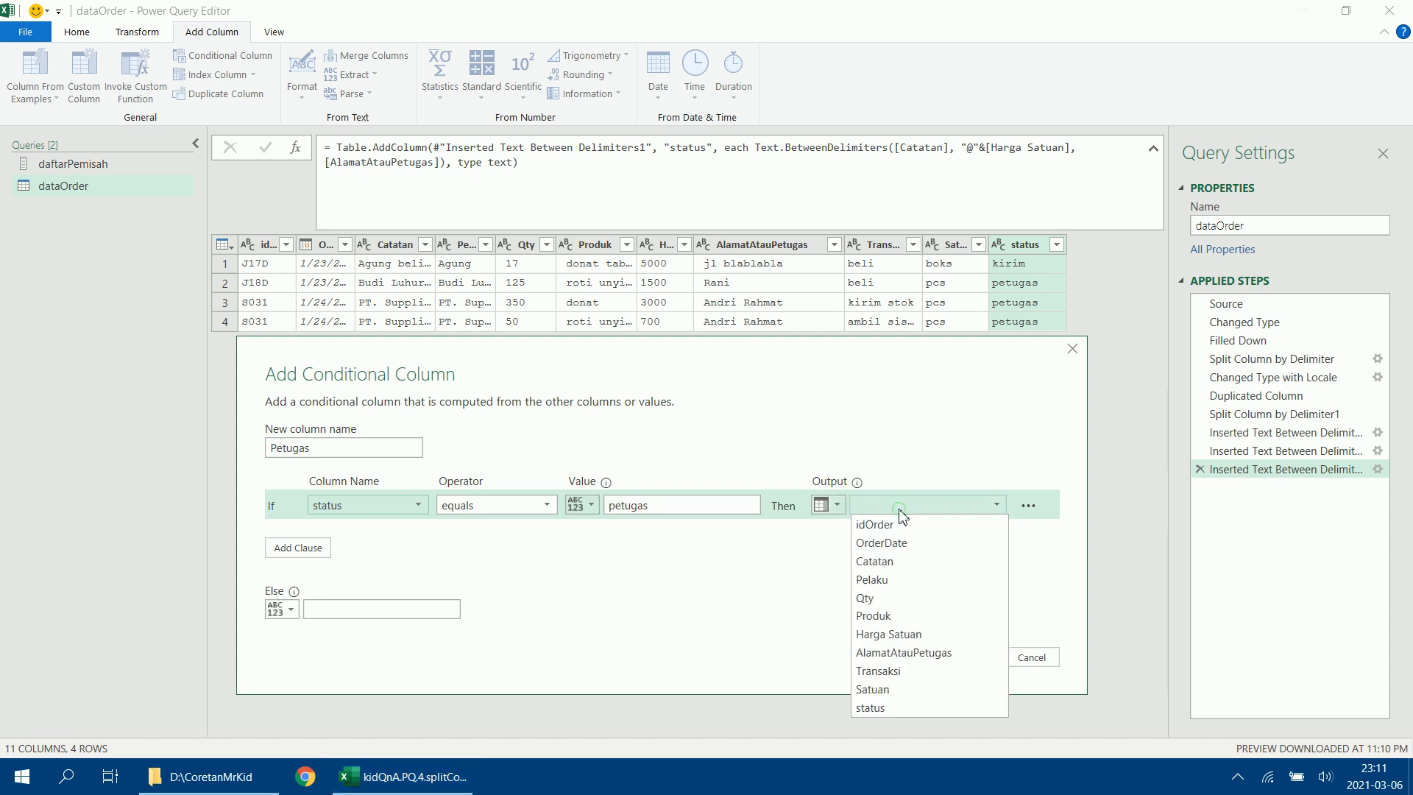
{"action": "left_click", "coordinate": [907, 652]}
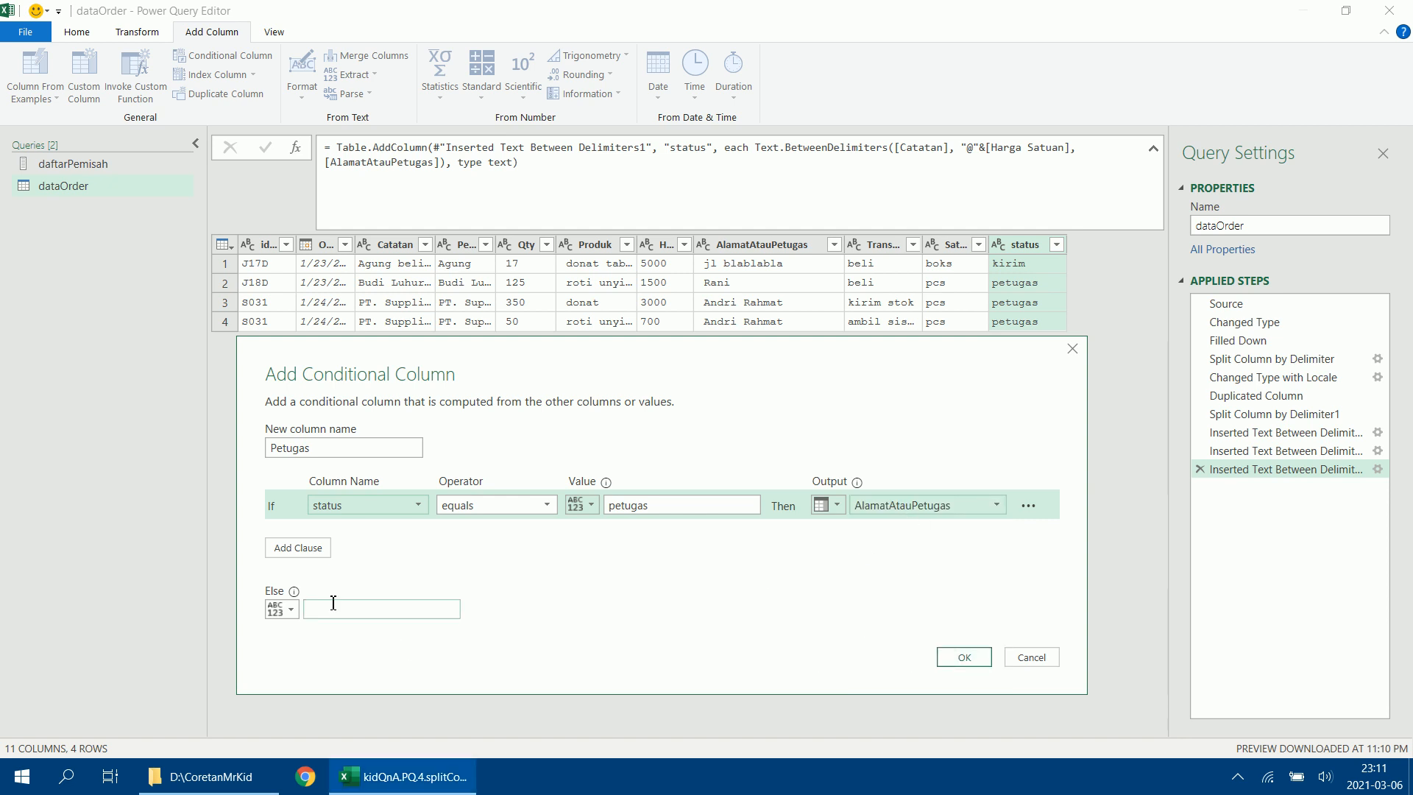
{"action": "left_click", "coordinate": [972, 660]}
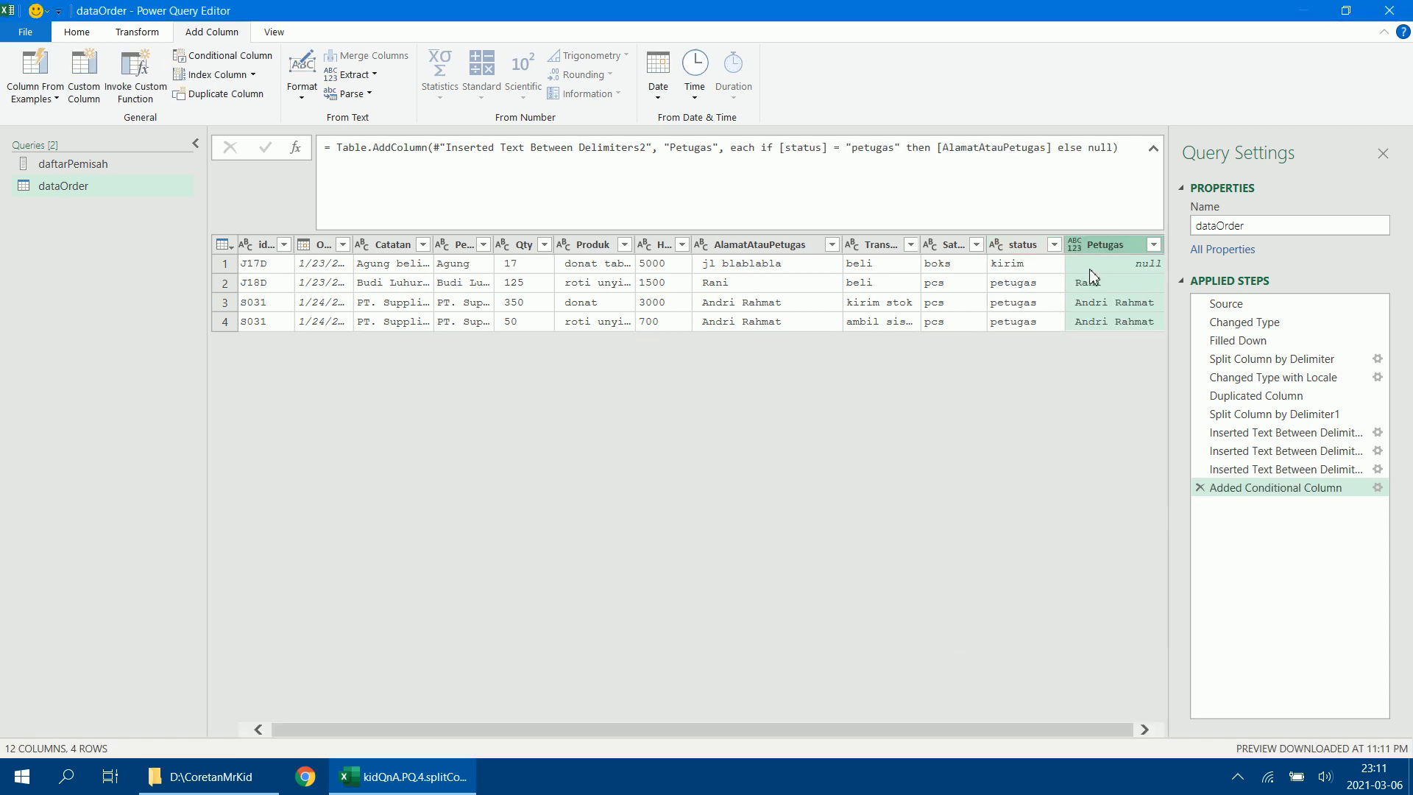
Add type text after null in the Petugas formula to make it a text column.
{"action": "left_click", "coordinate": [1115, 145]}
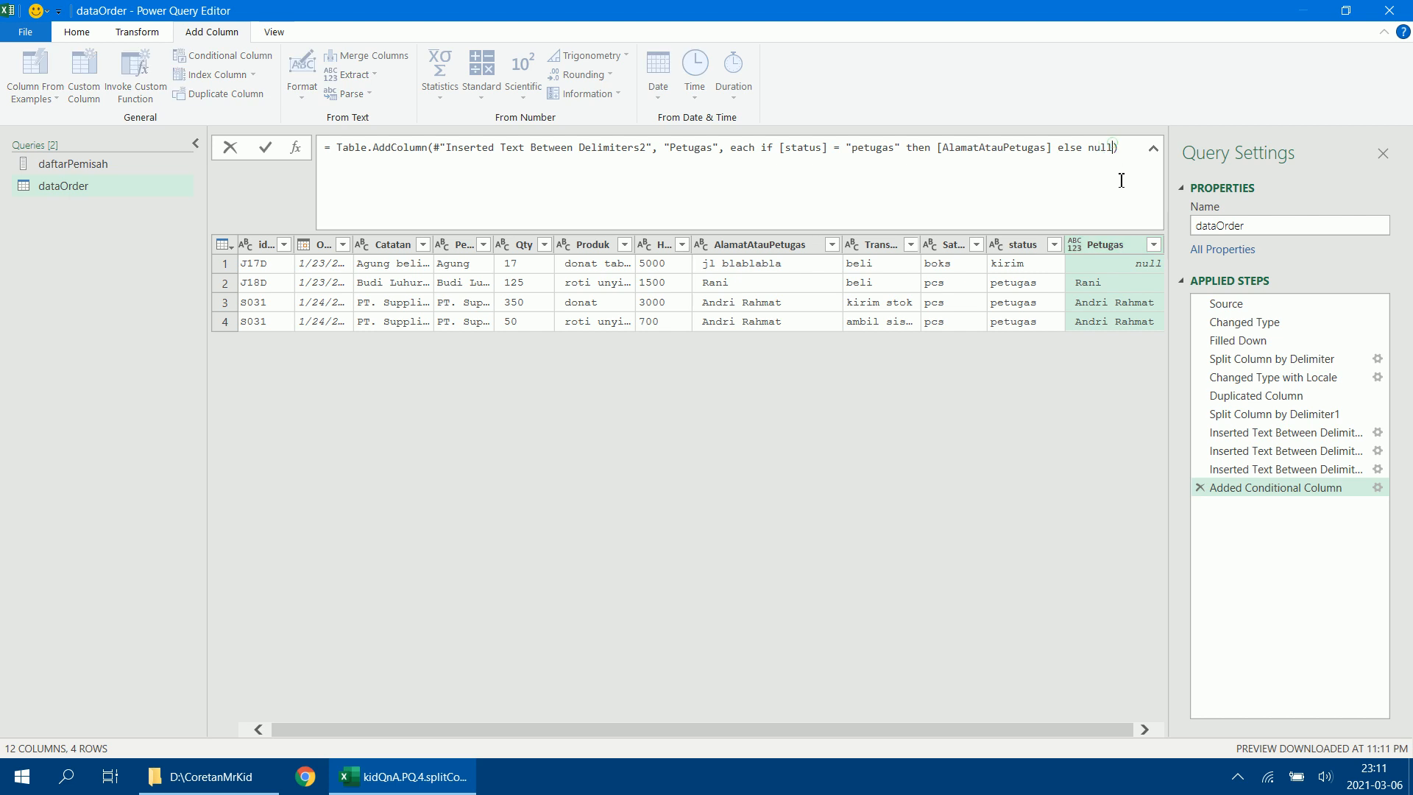
{"action": "type", "text": ",type text"}
{"action": "key", "text": "Return"}
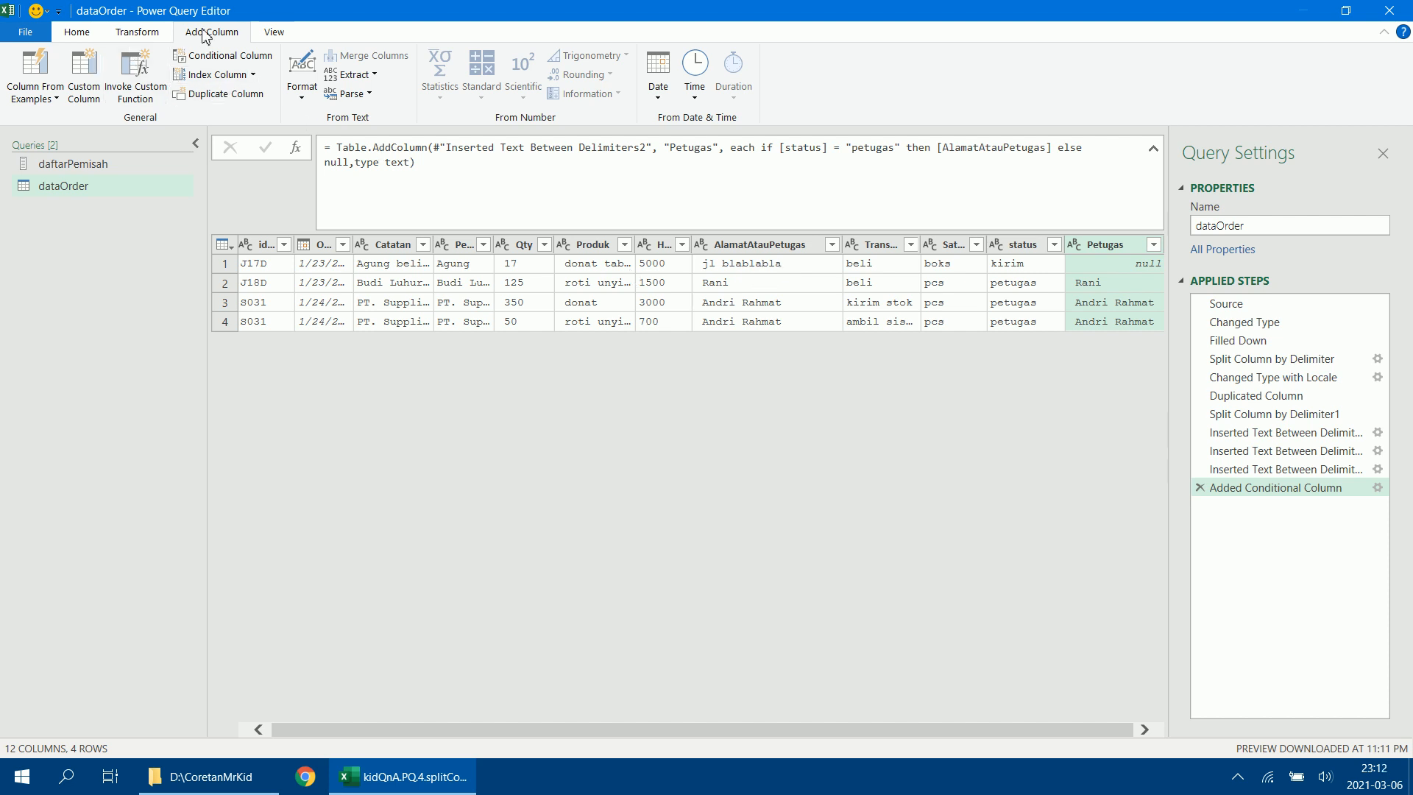
Add a conditional column named Alamat Pengiriman that outputs the AlamatAtauPetugas column when status equals kirim.
{"action": "left_click", "coordinate": [242, 58]}
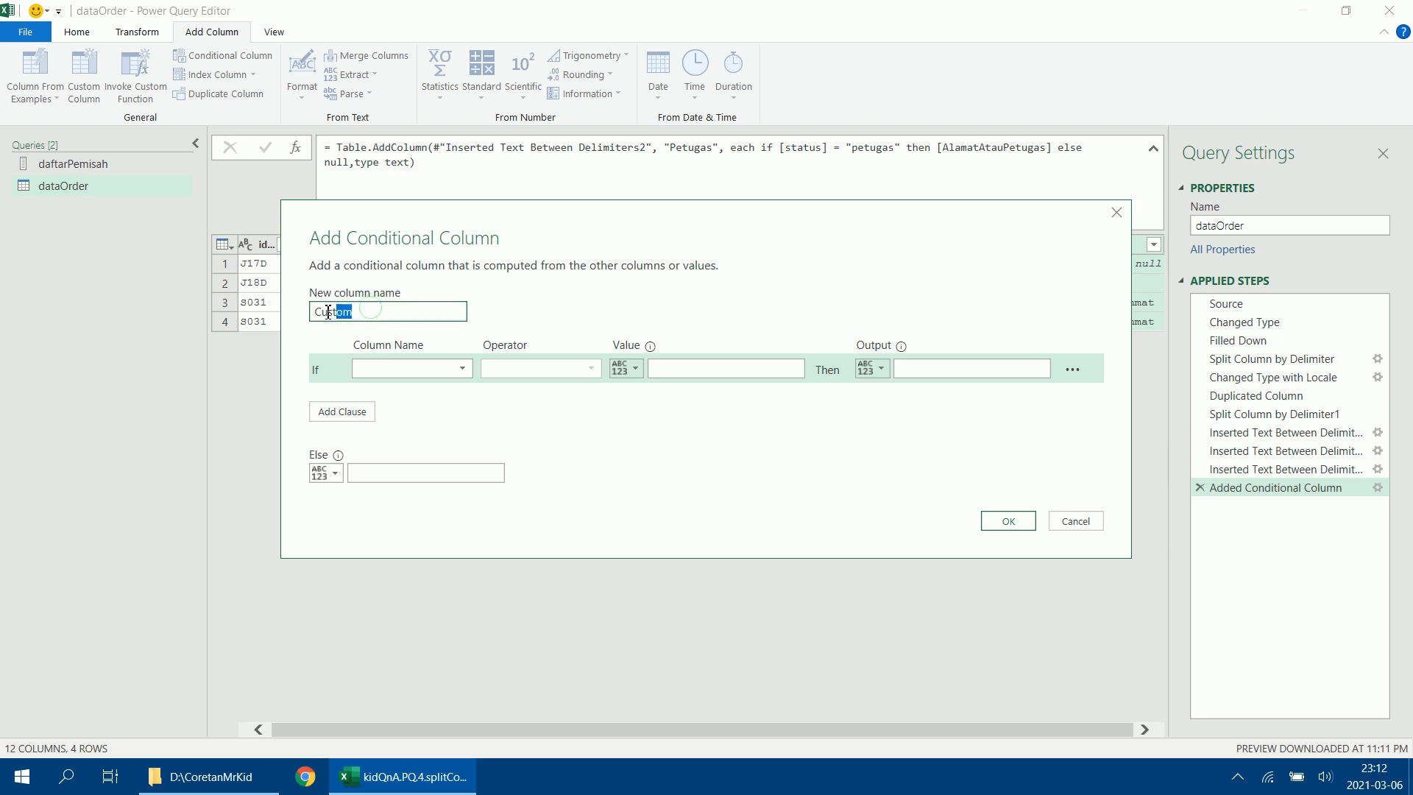
{"action": "type", "text": "Alamat Pengiriman"}
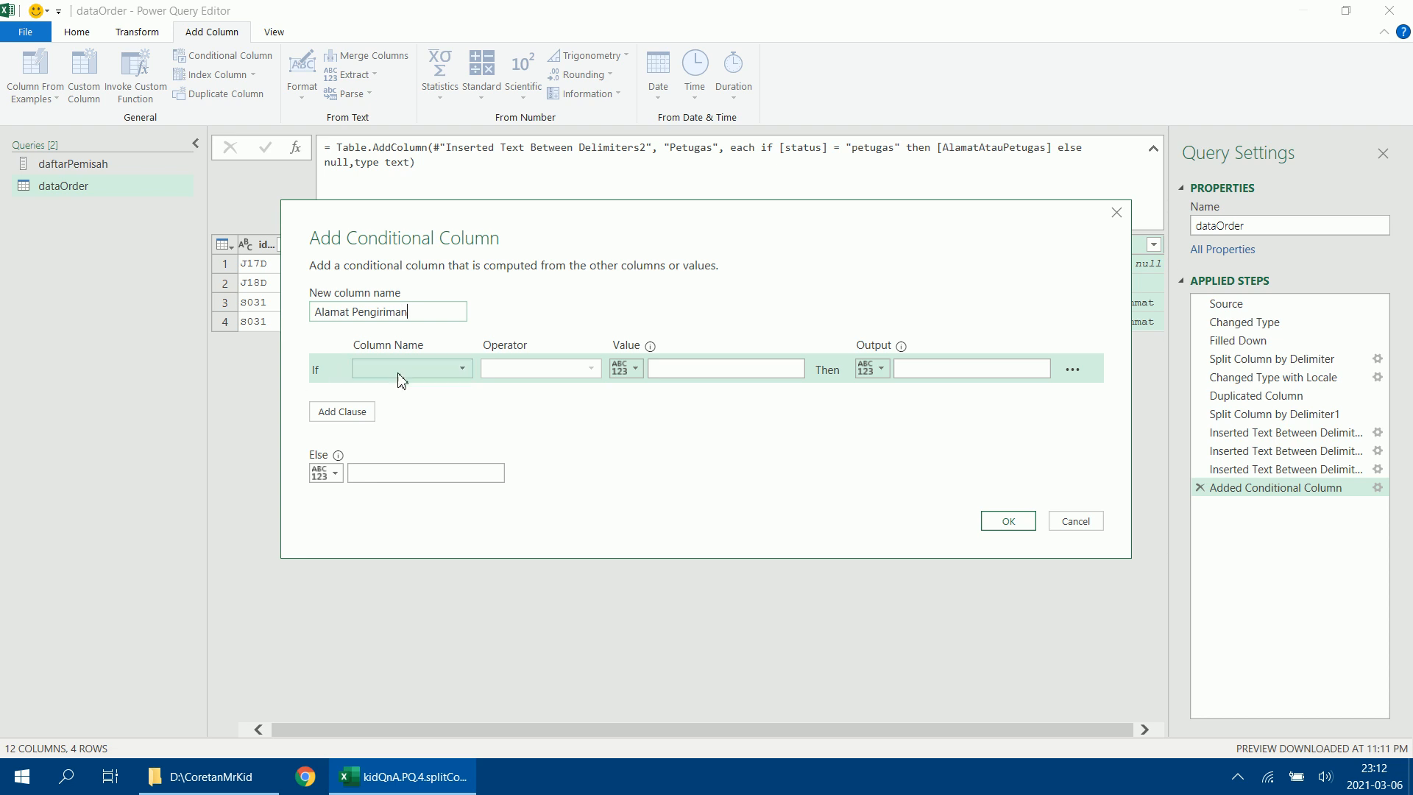
{"action": "left_click", "coordinate": [458, 370]}
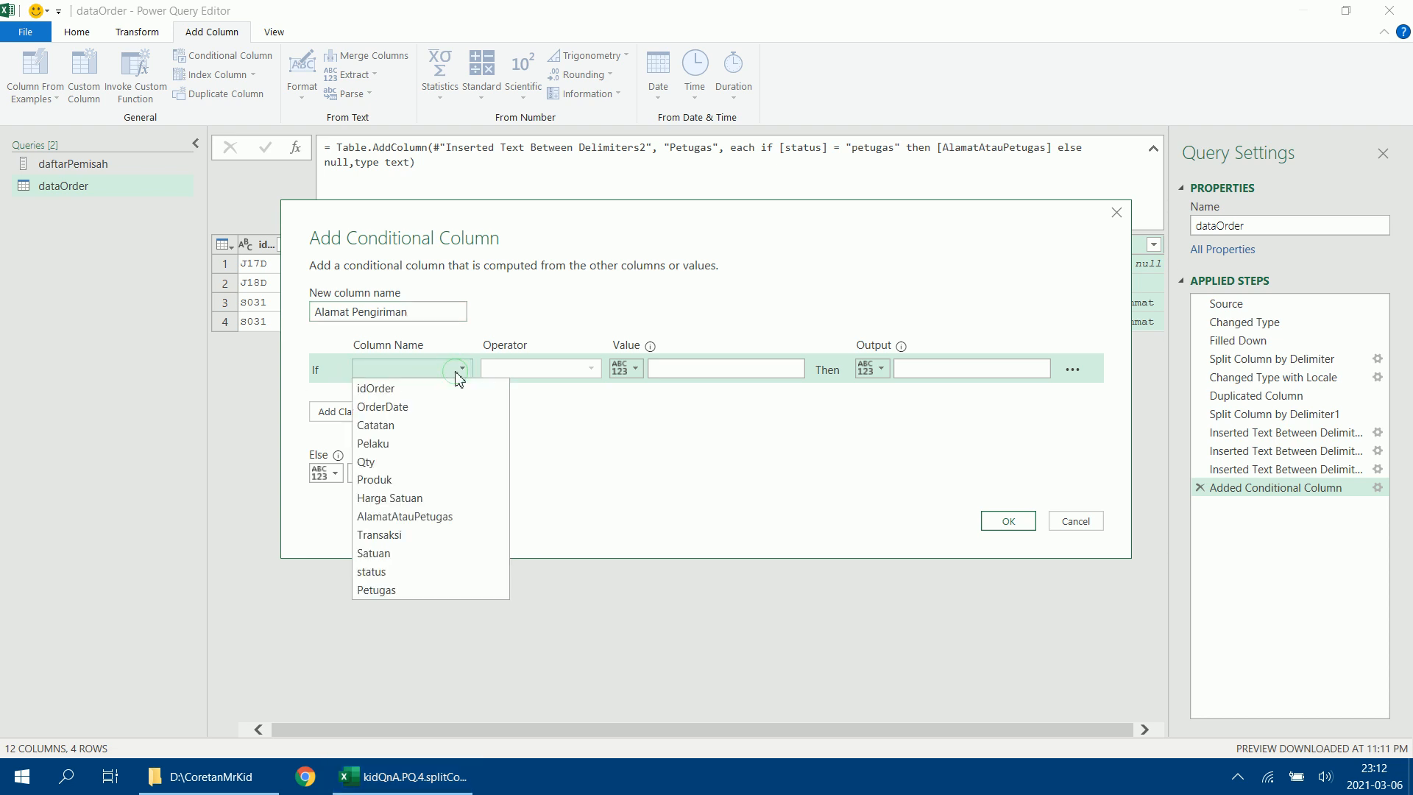
{"action": "left_click", "coordinate": [430, 572]}
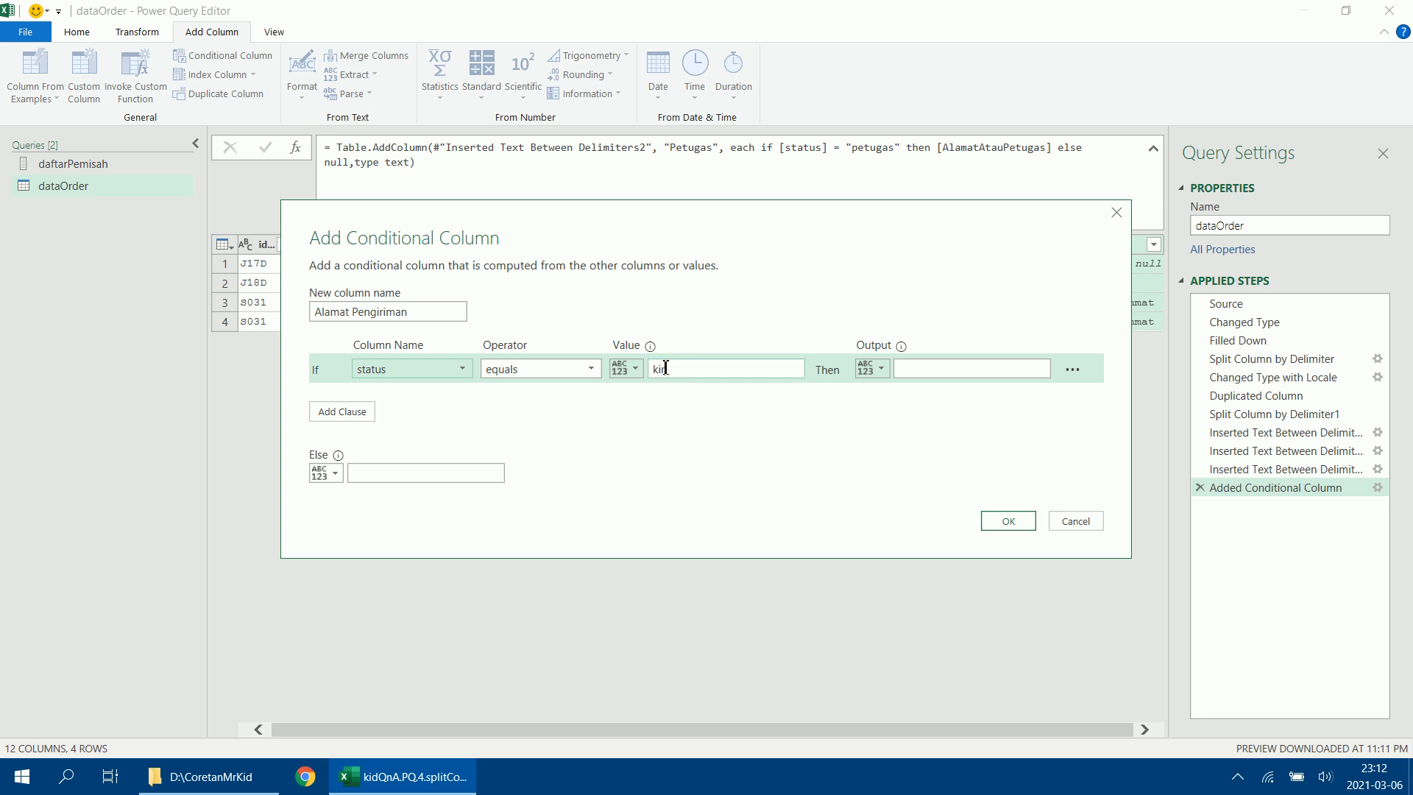
{"action": "left_click", "coordinate": [881, 369]}
{"action": "left_click", "coordinate": [916, 406]}
{"action": "left_click", "coordinate": [952, 377]}
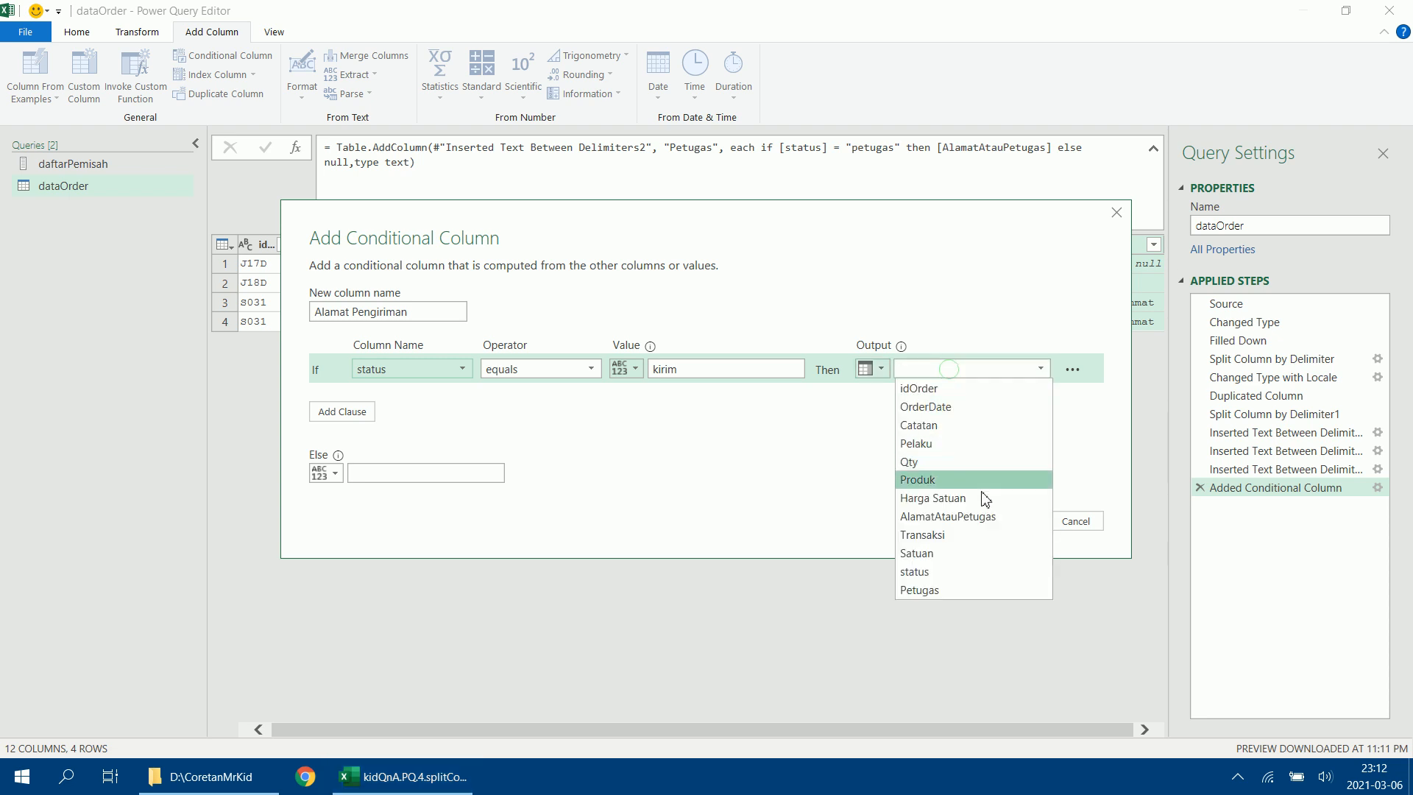
{"action": "left_click", "coordinate": [982, 518]}
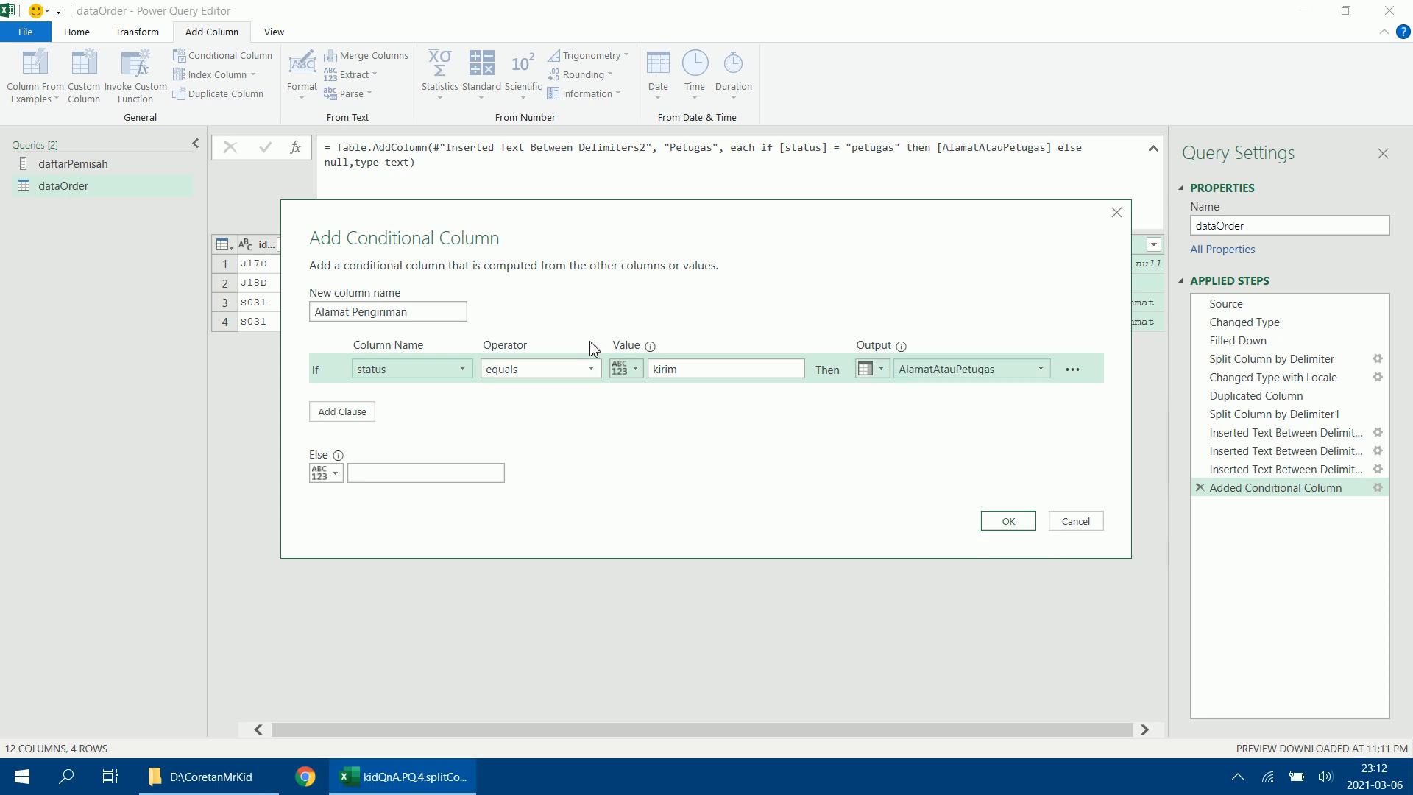
{"action": "left_click", "coordinate": [1002, 527]}
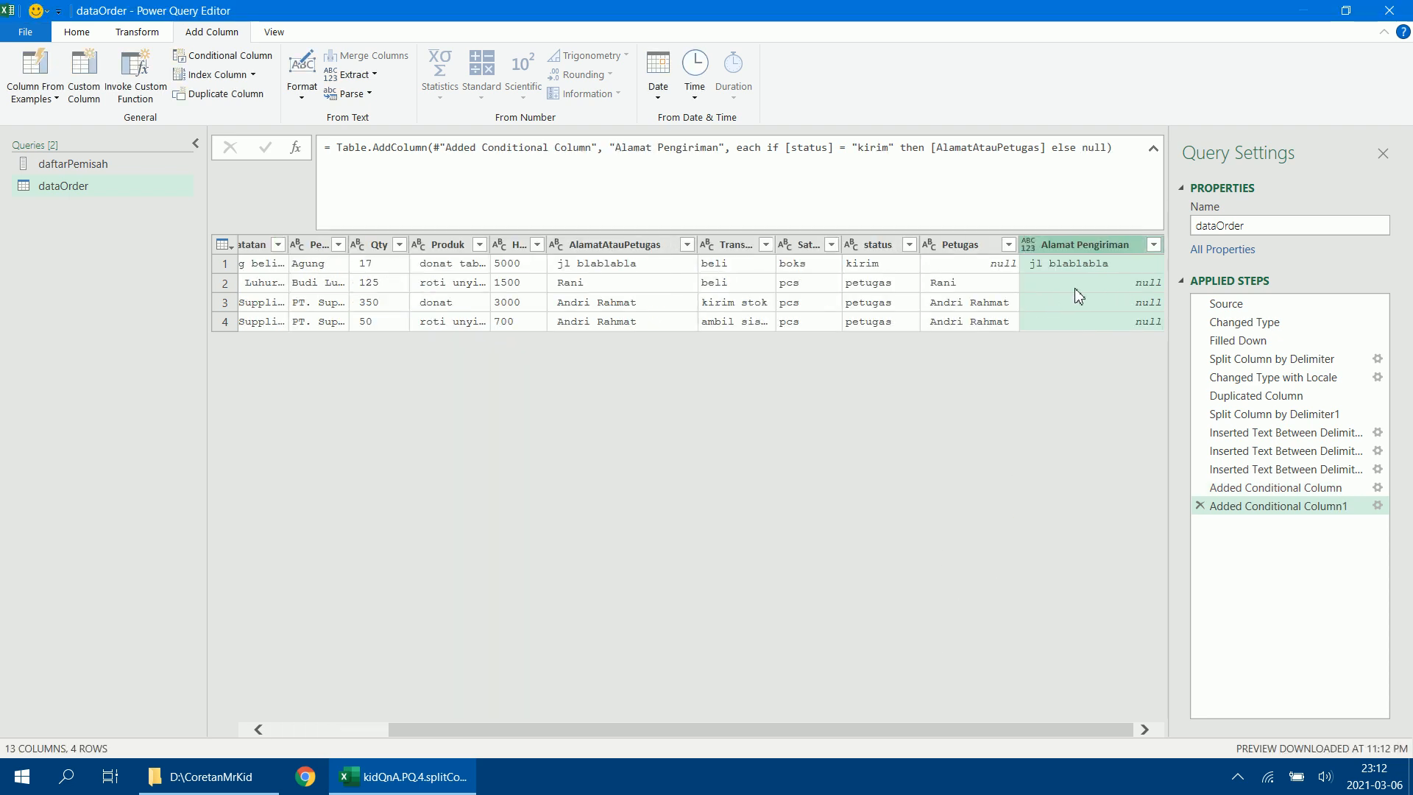
Add type text after null in the Alamat Pengiriman formula to make it a text column.
{"action": "left_click", "coordinate": [1110, 147]}
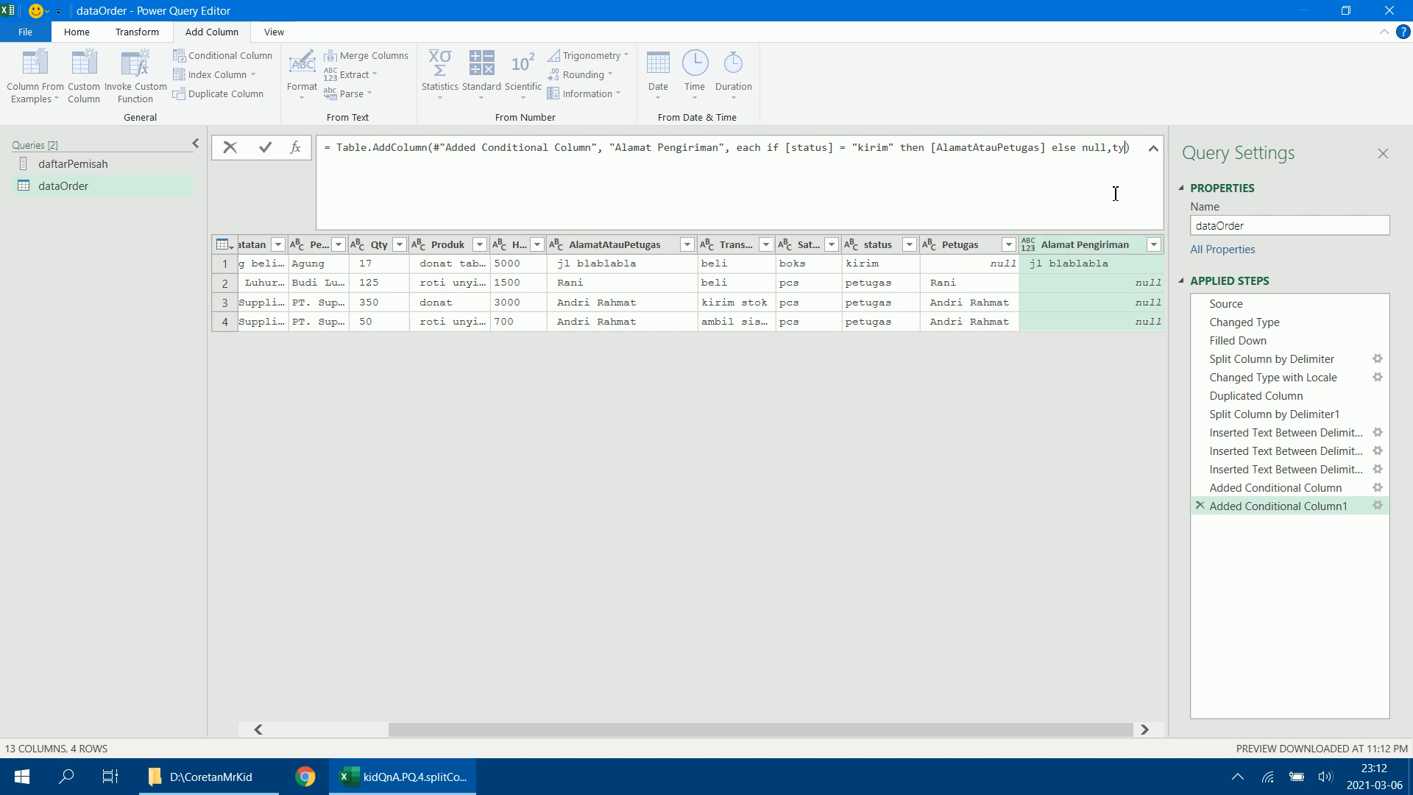
{"action": "type", "text": ",type text"}
{"action": "key", "text": "Return"}
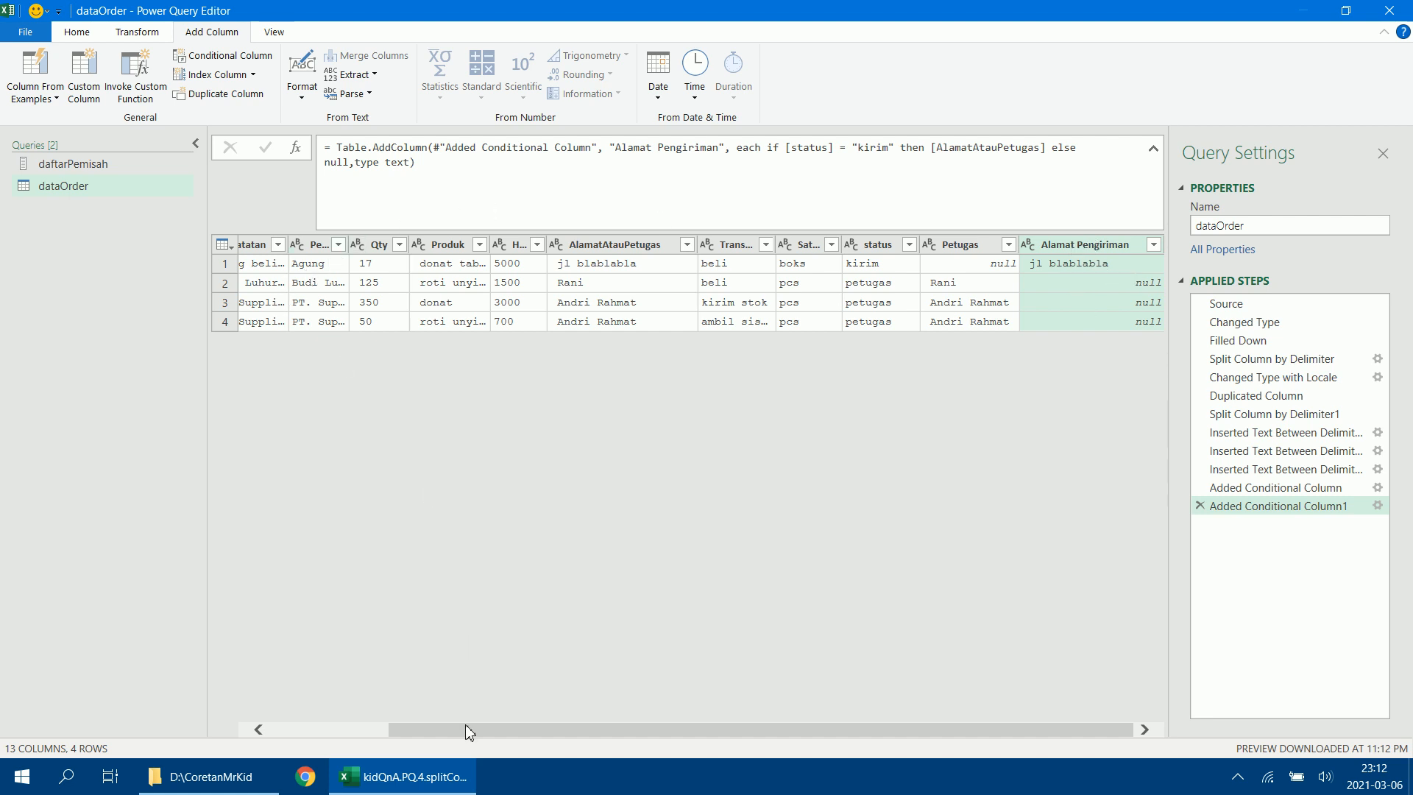
Widen the idOrder and OrderDate columns in the query preview to show their full headers.
{"action": "left_click_drag", "start_coordinate": [465, 726], "coordinate": [304, 742]}
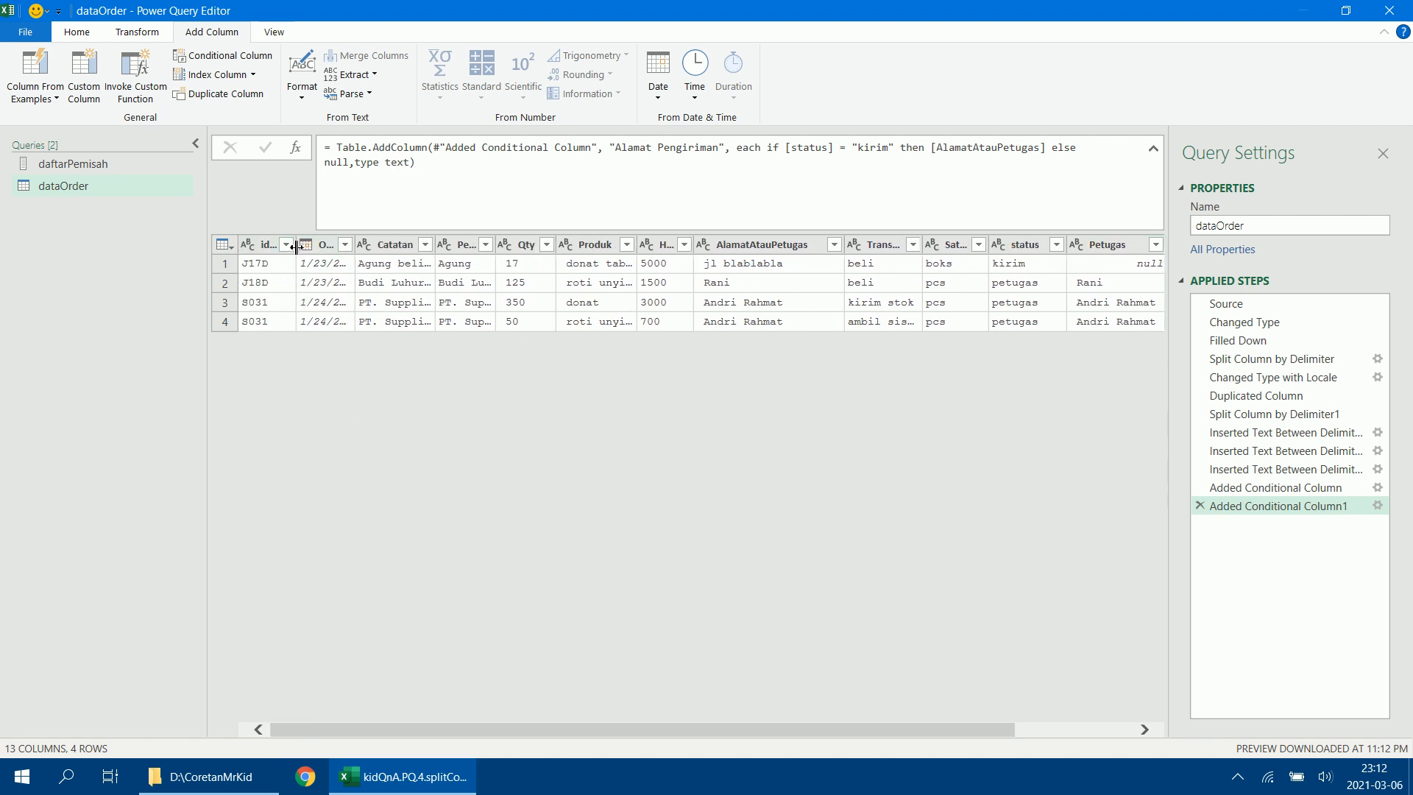
{"action": "left_click_drag", "start_coordinate": [300, 250], "coordinate": [397, 258]}
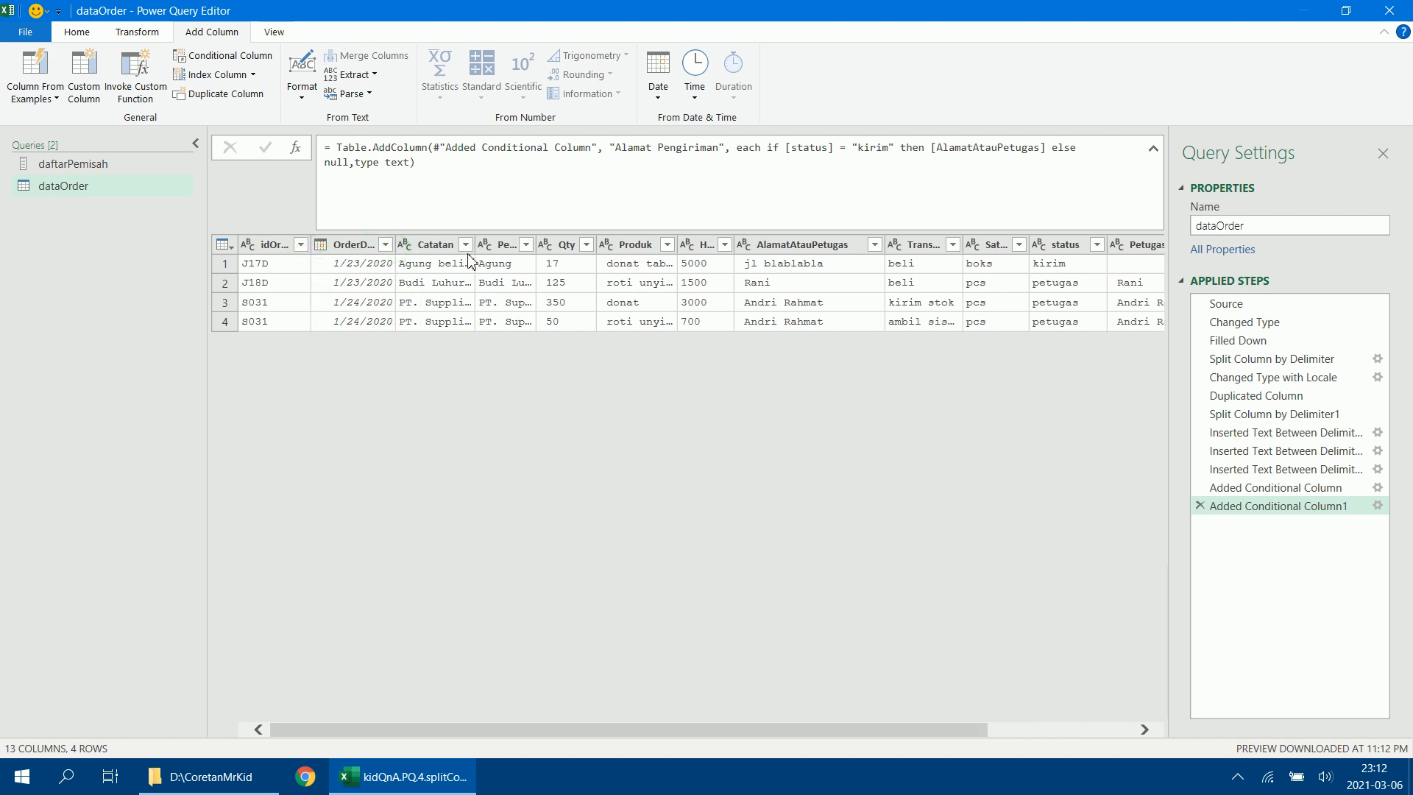
{"action": "left_click", "coordinate": [497, 250]}
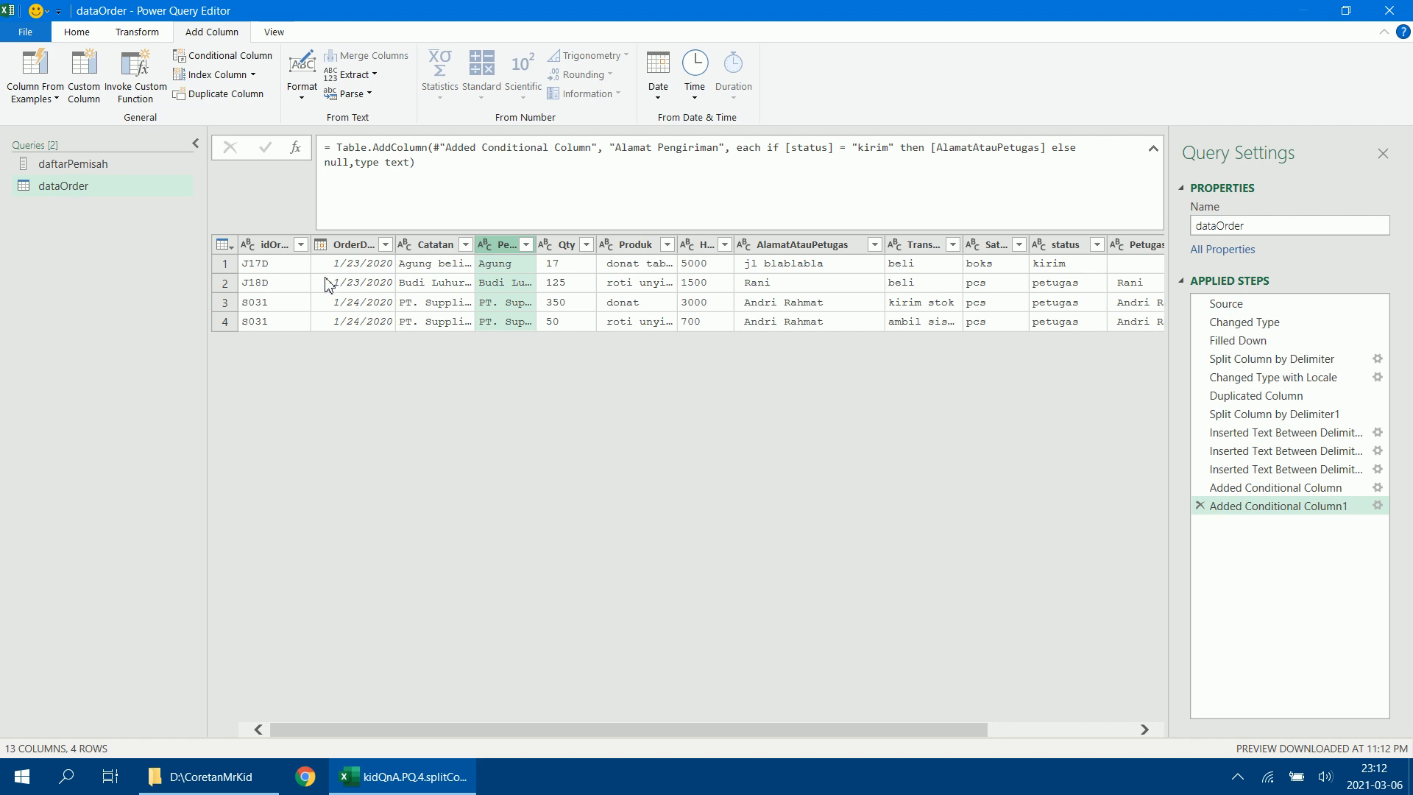
{"action": "left_click_drag", "start_coordinate": [308, 254], "coordinate": [321, 251]}
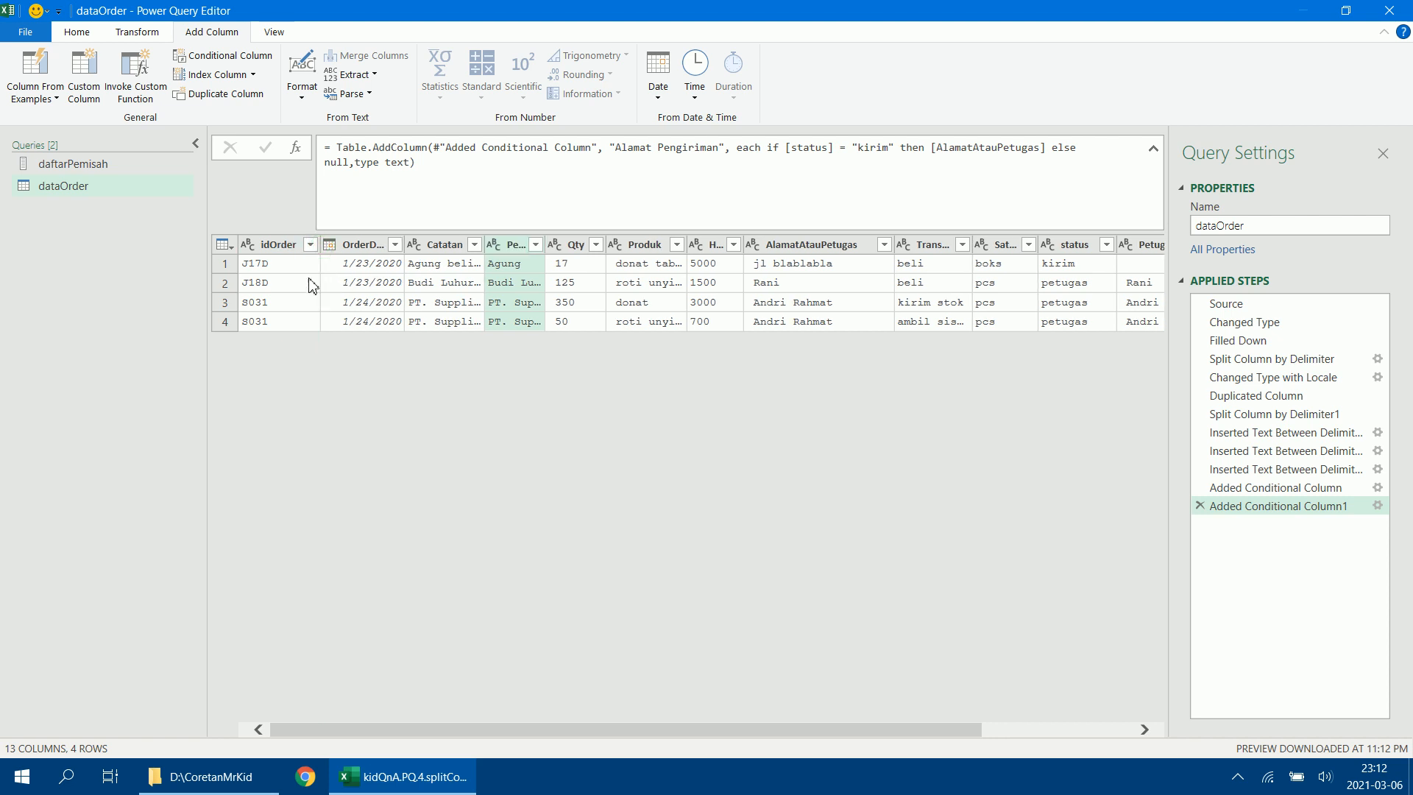
Keep only idOrder, OrderDate, Pelaku, Transaksi, Qty, Satuan, Produk, Harga Satuan, Petugas and Alamat Pengiriman in that order, removing the other columns.
{"action": "left_click", "coordinate": [286, 251]}
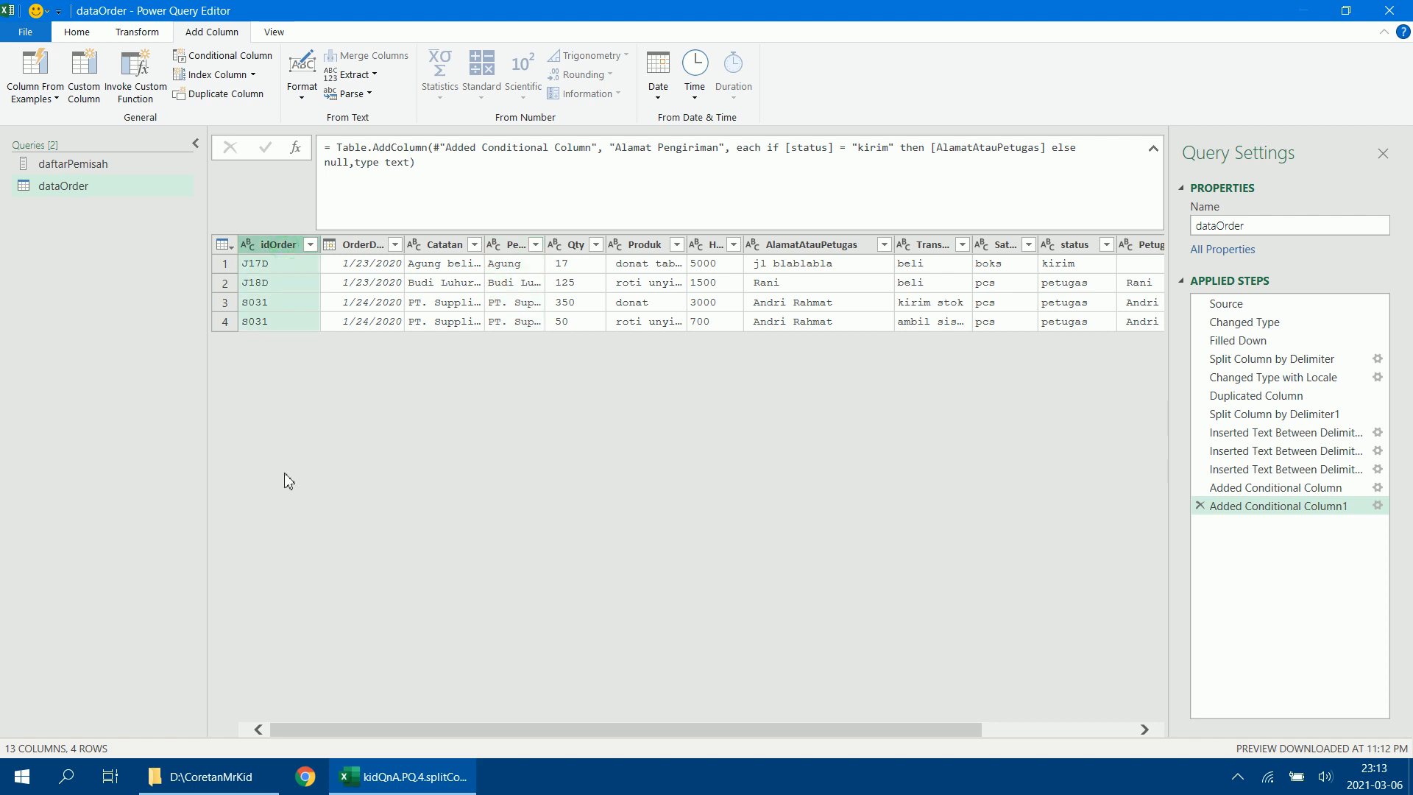
{"action": "left_click", "coordinate": [360, 252], "text": "ctrl"}
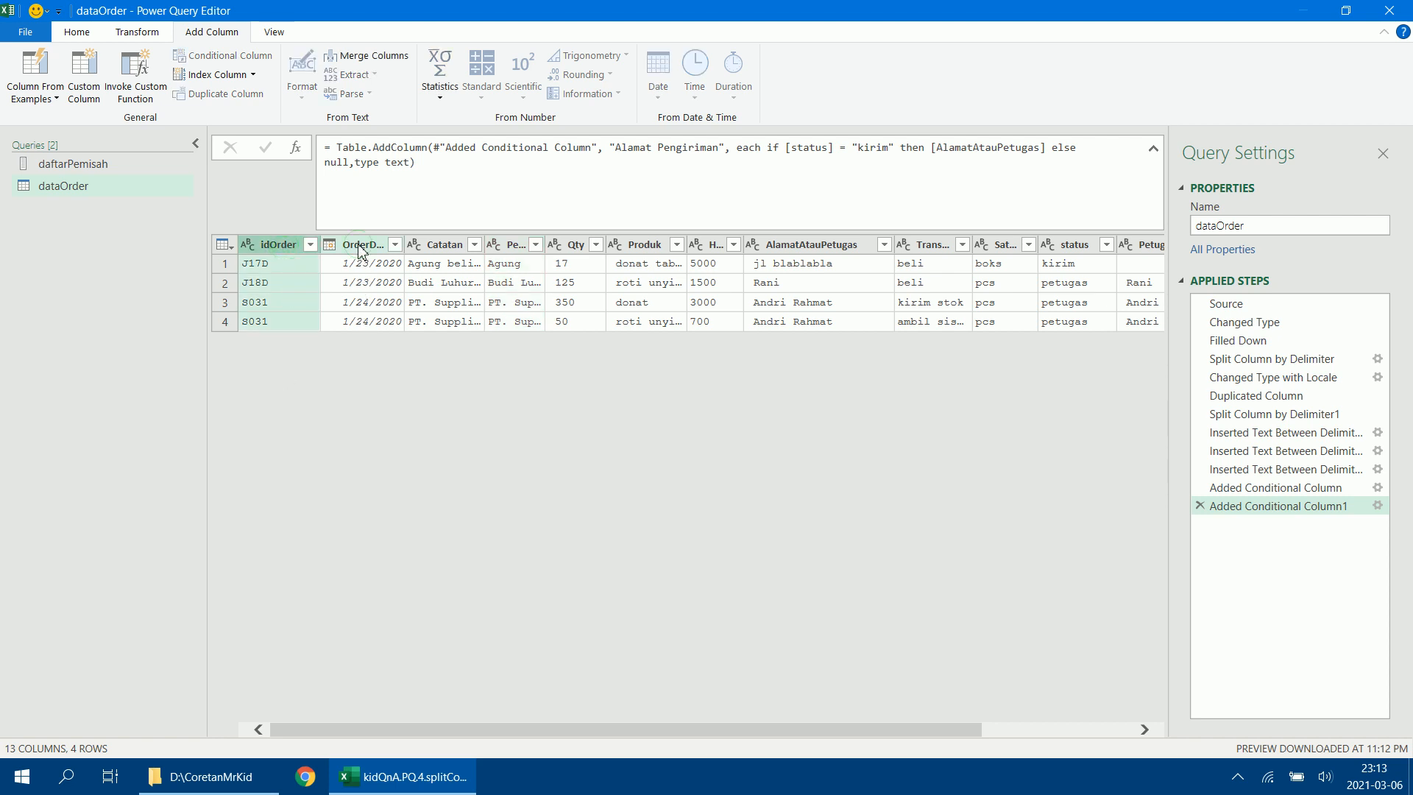
{"action": "left_click", "coordinate": [519, 248], "text": "ctrl"}
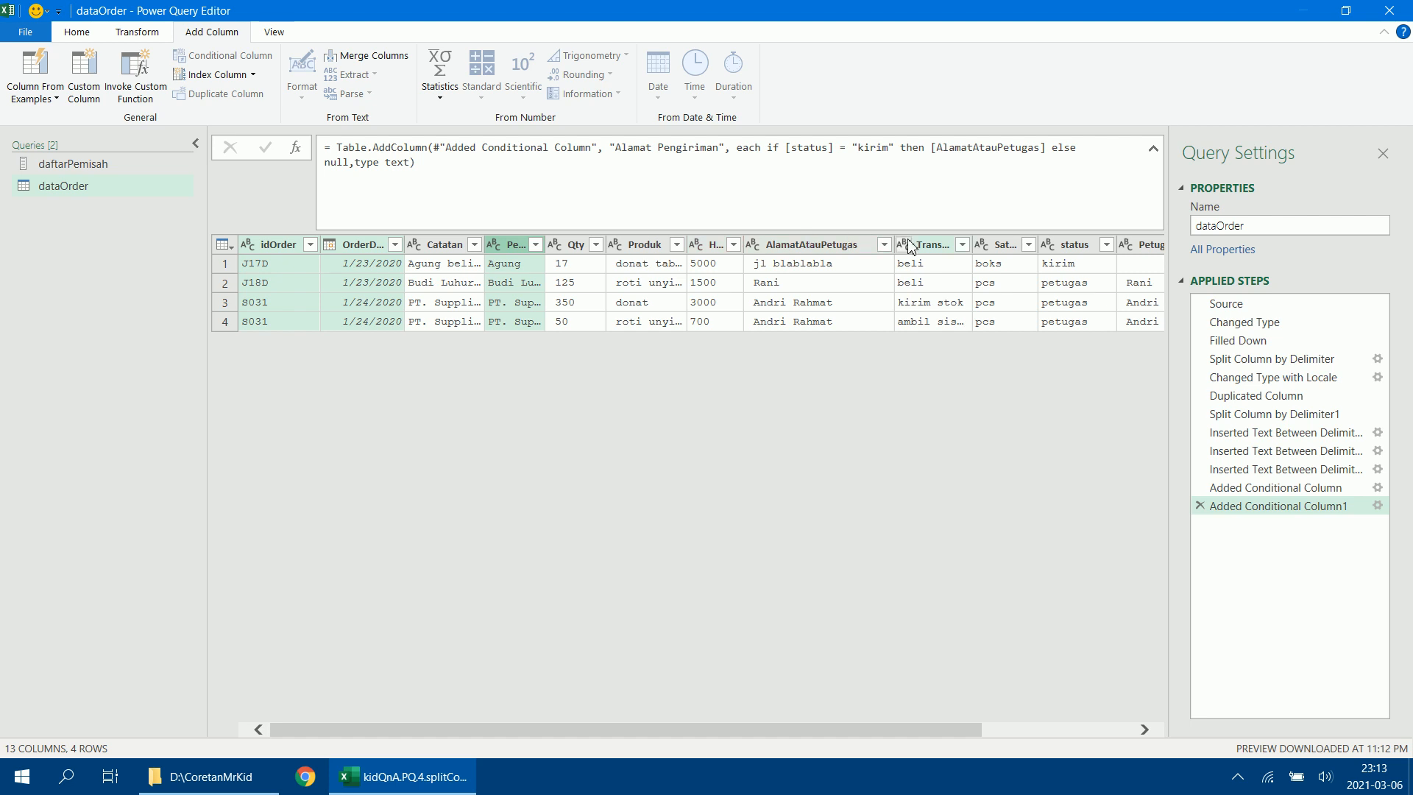
{"action": "left_click", "coordinate": [931, 250], "text": "ctrl"}
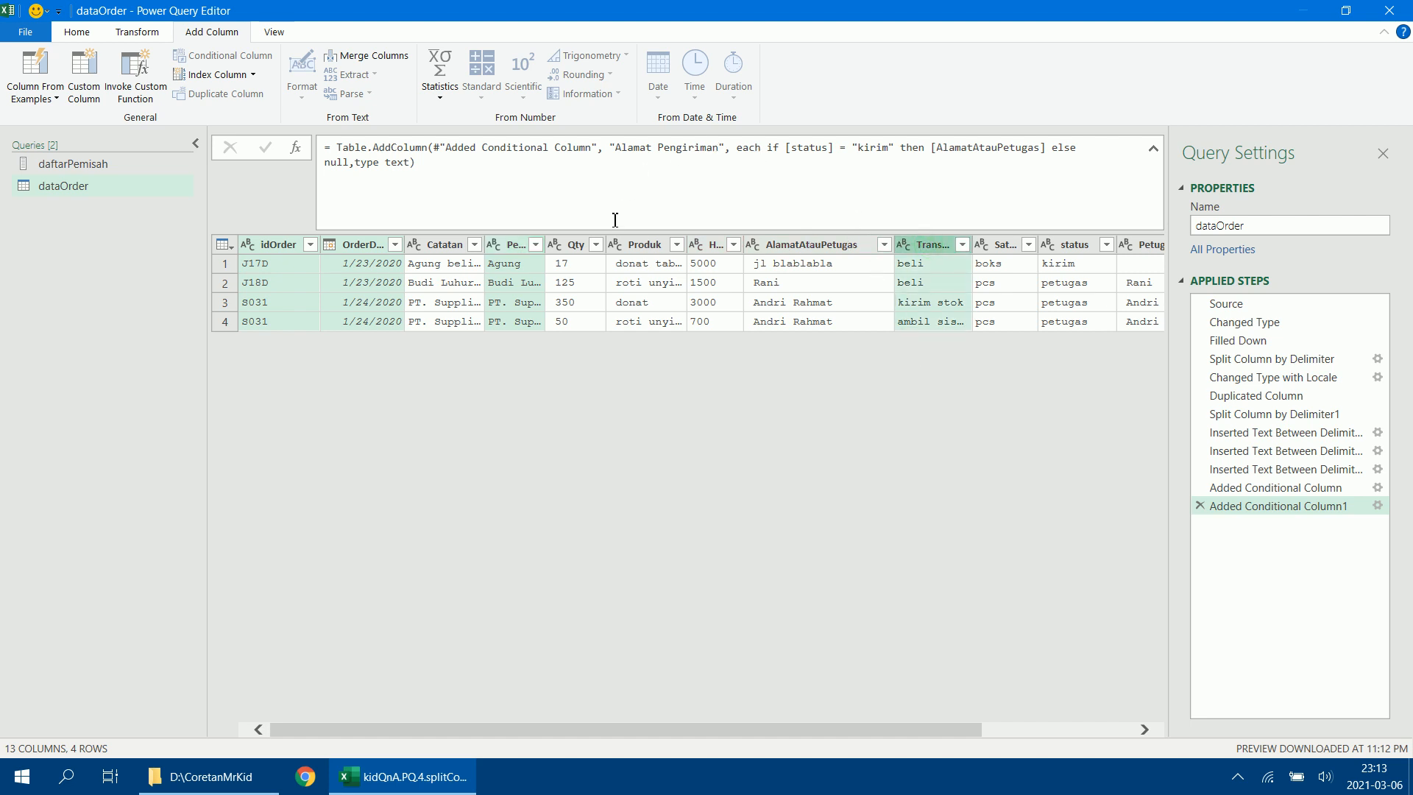
{"action": "left_click", "coordinate": [579, 247], "text": "ctrl"}
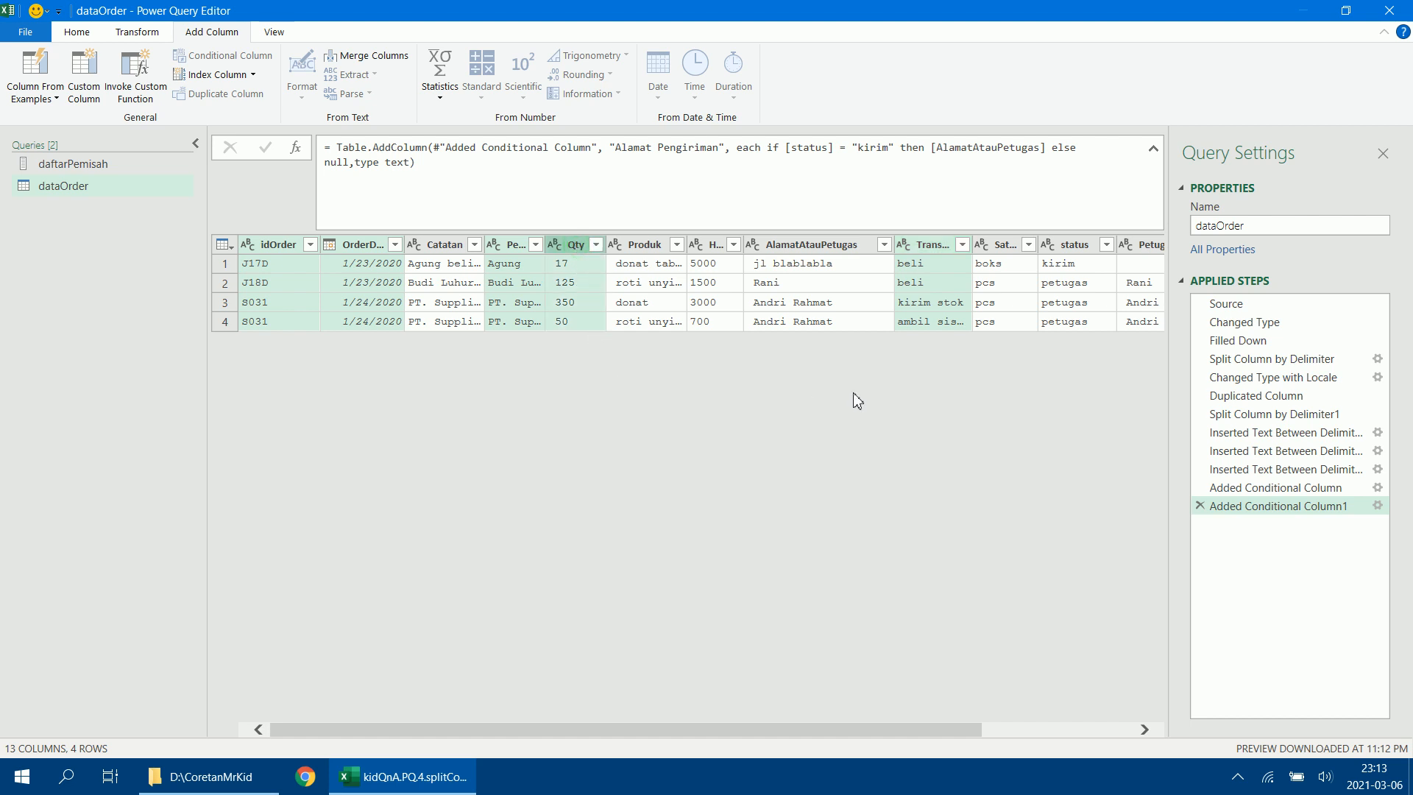
{"action": "left_click", "coordinate": [1002, 247], "text": "ctrl"}
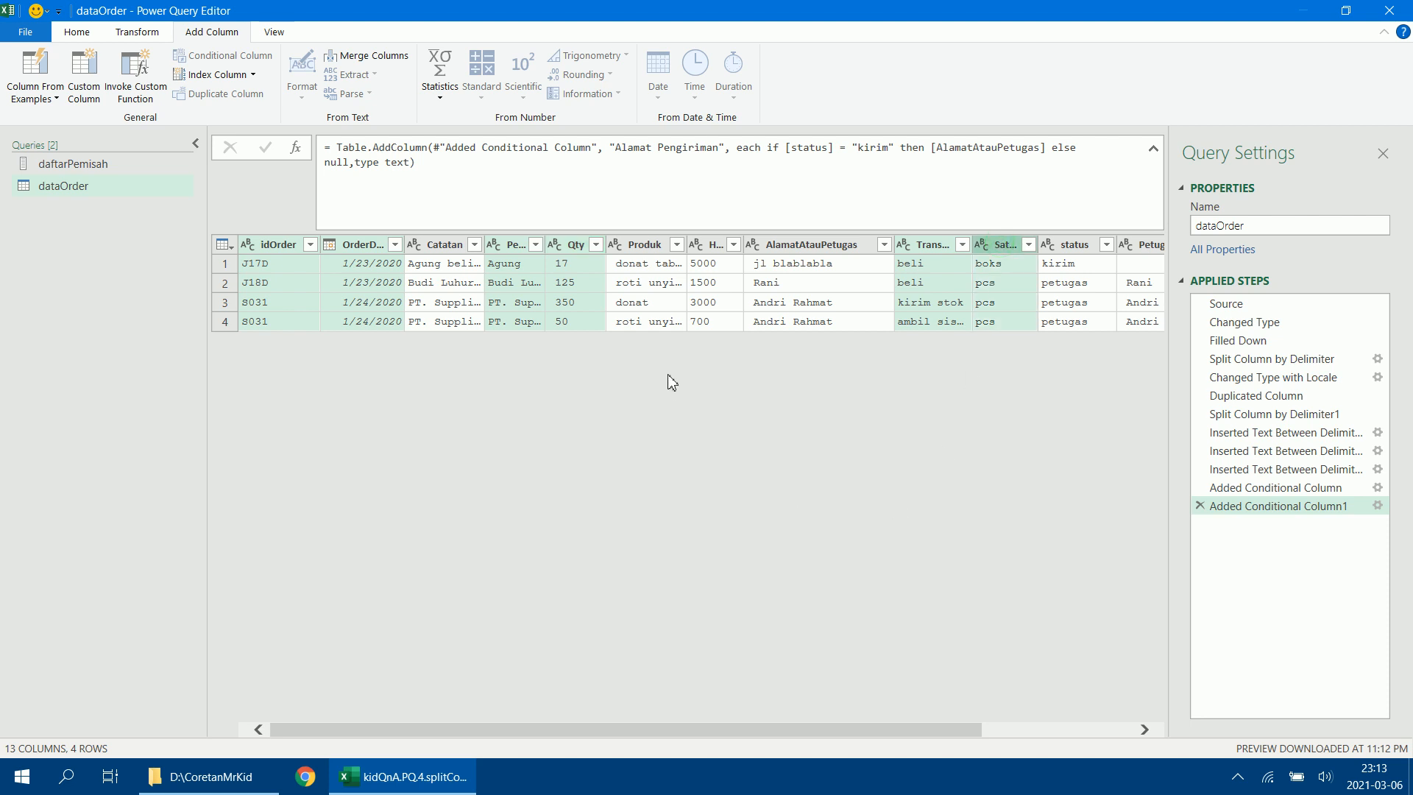
{"action": "left_click", "coordinate": [643, 250], "text": "ctrl"}
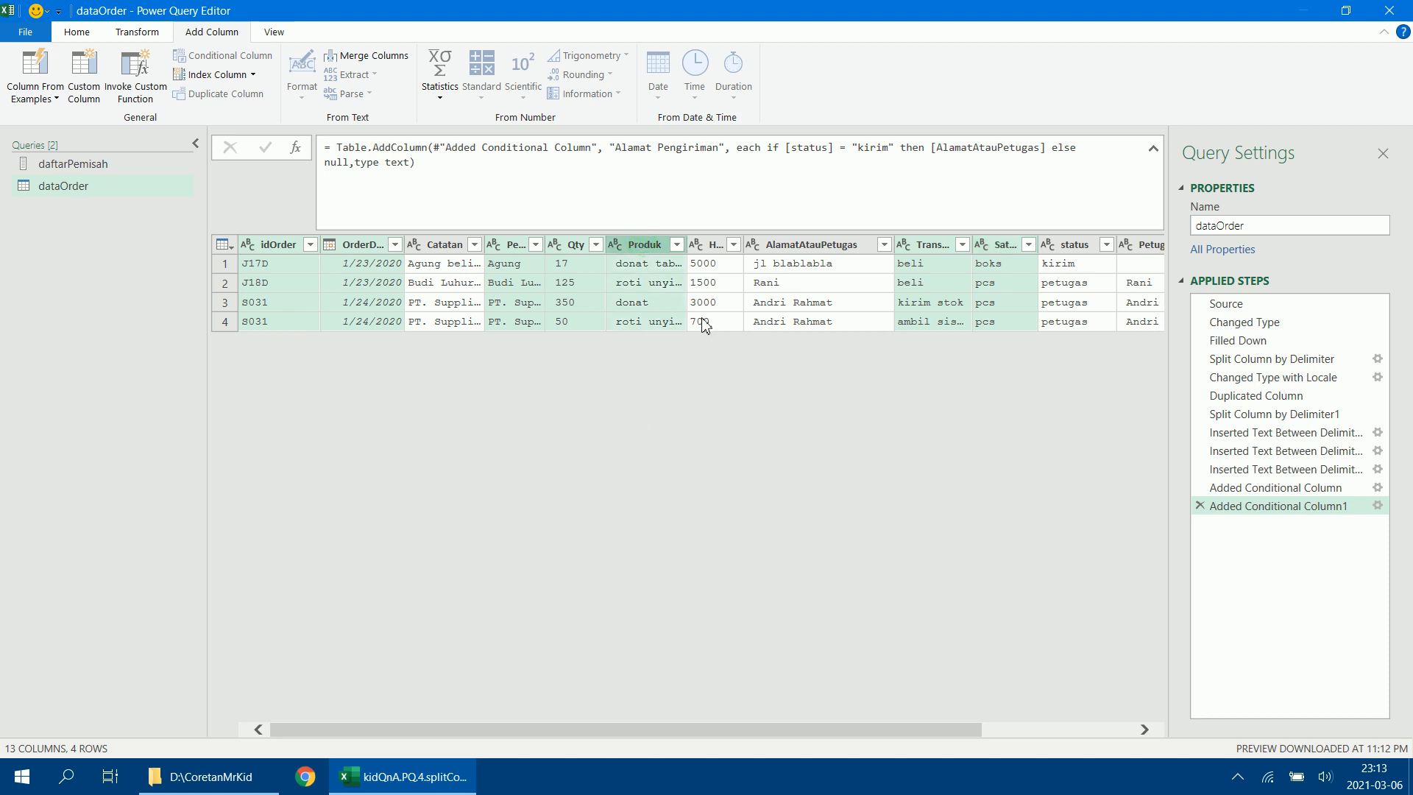
{"action": "left_click", "coordinate": [716, 253], "text": "ctrl"}
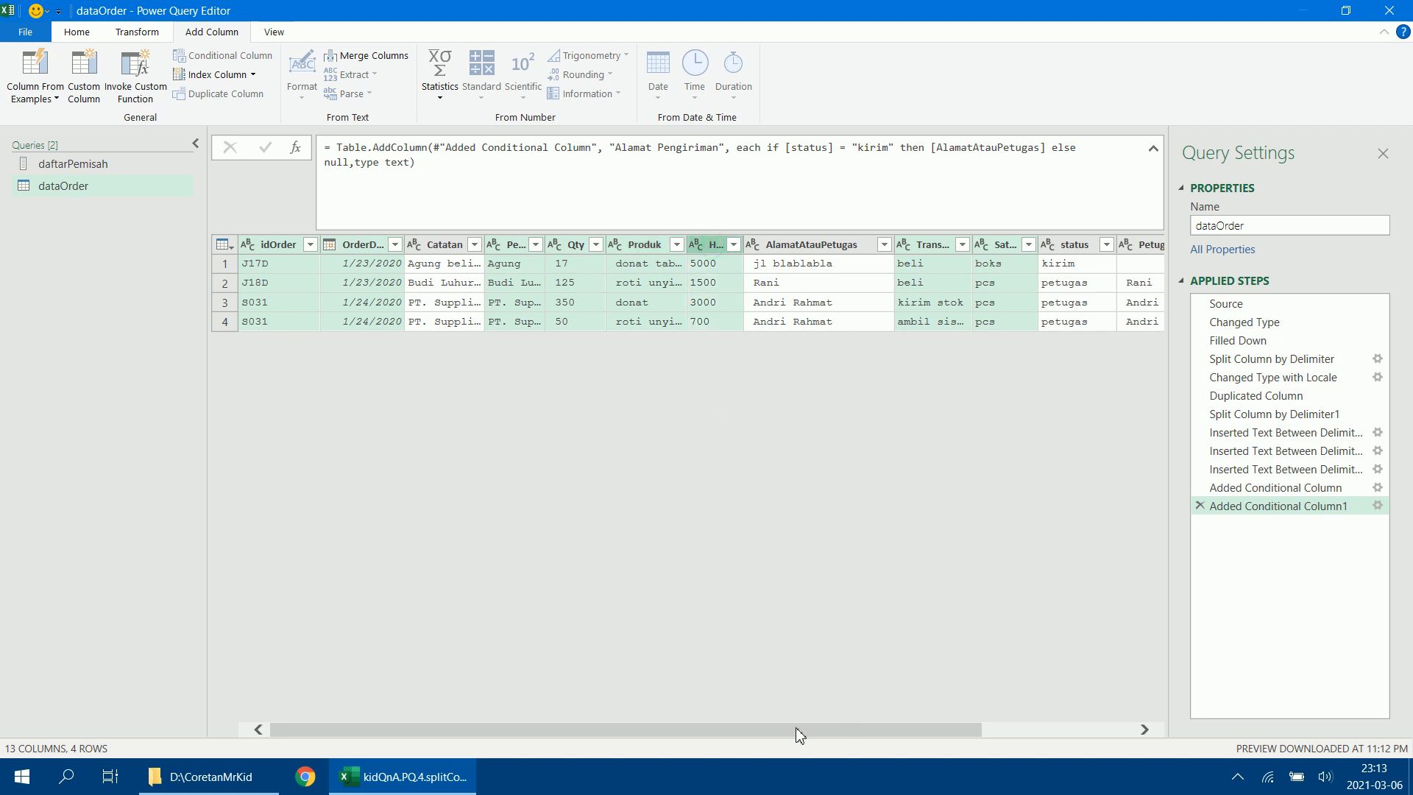
{"action": "left_click_drag", "start_coordinate": [800, 734], "coordinate": [917, 732]}
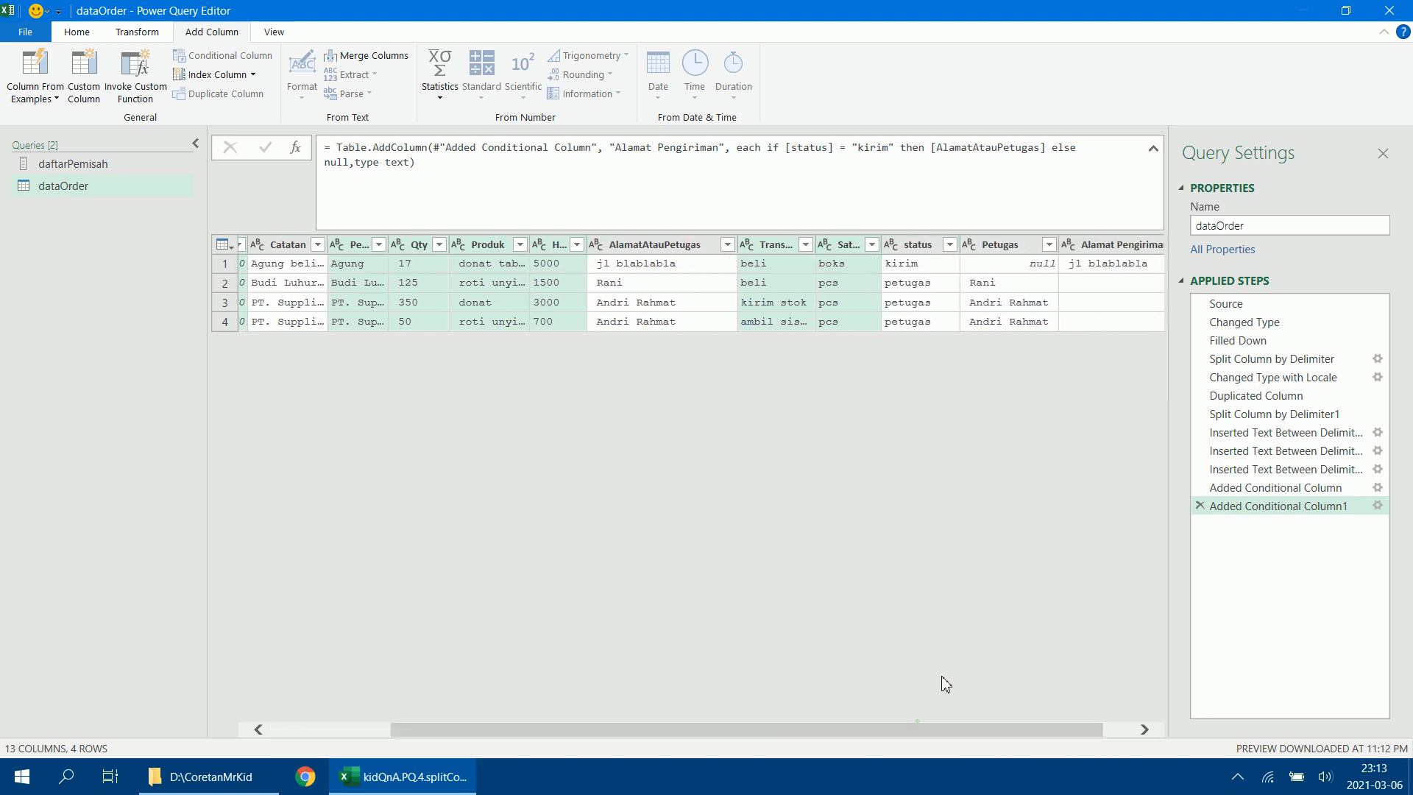
{"action": "left_click", "coordinate": [1005, 249]}
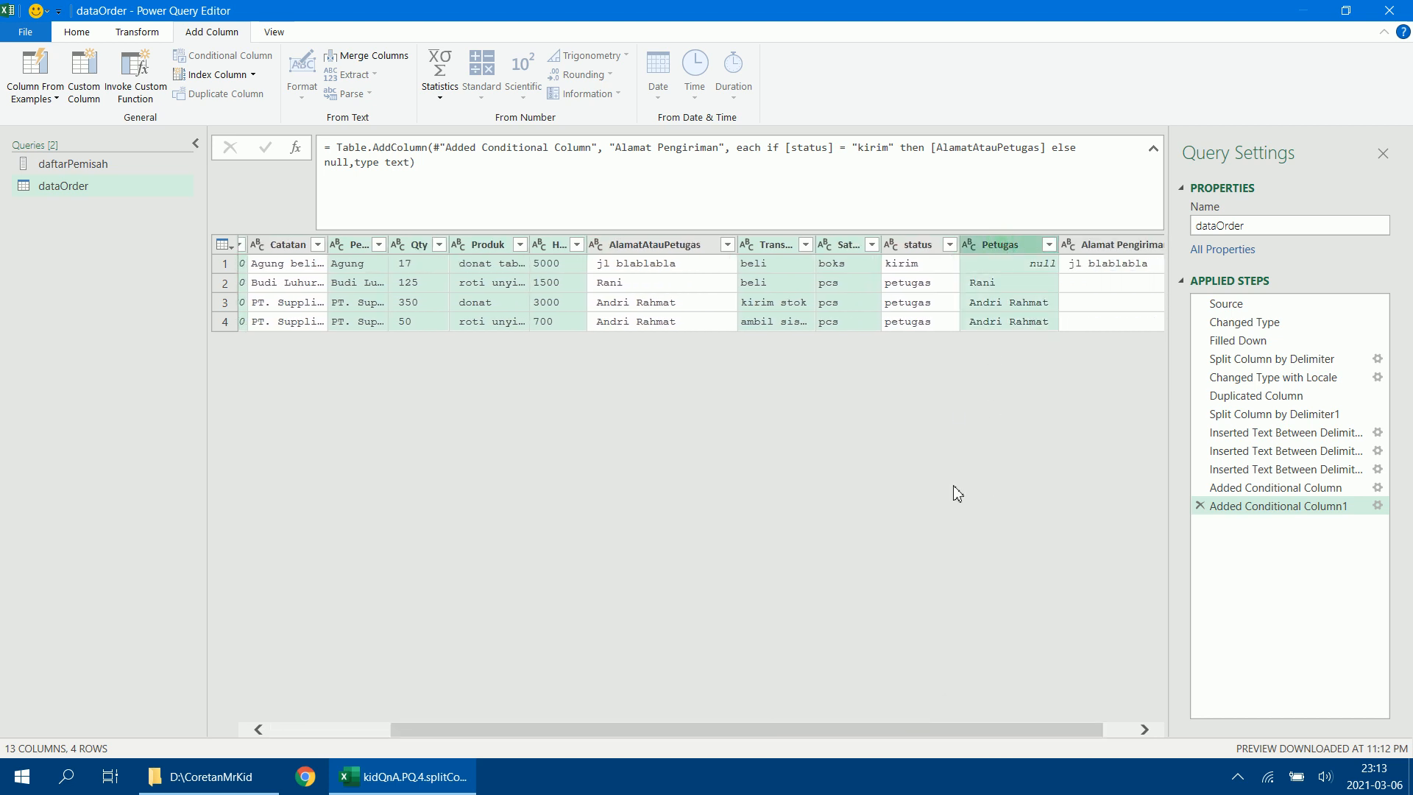
{"action": "left_click", "coordinate": [1120, 252]}
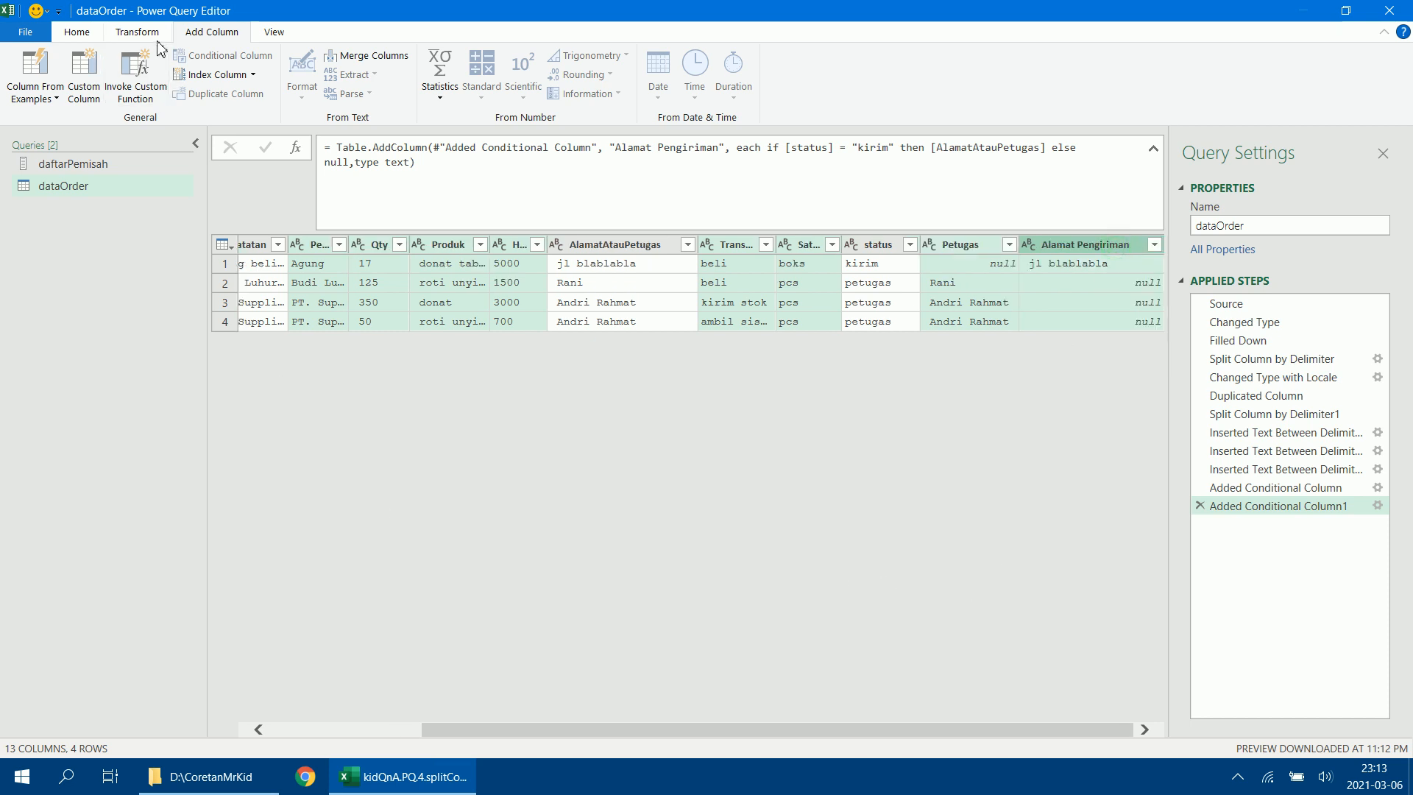
{"action": "left_click", "coordinate": [70, 34]}
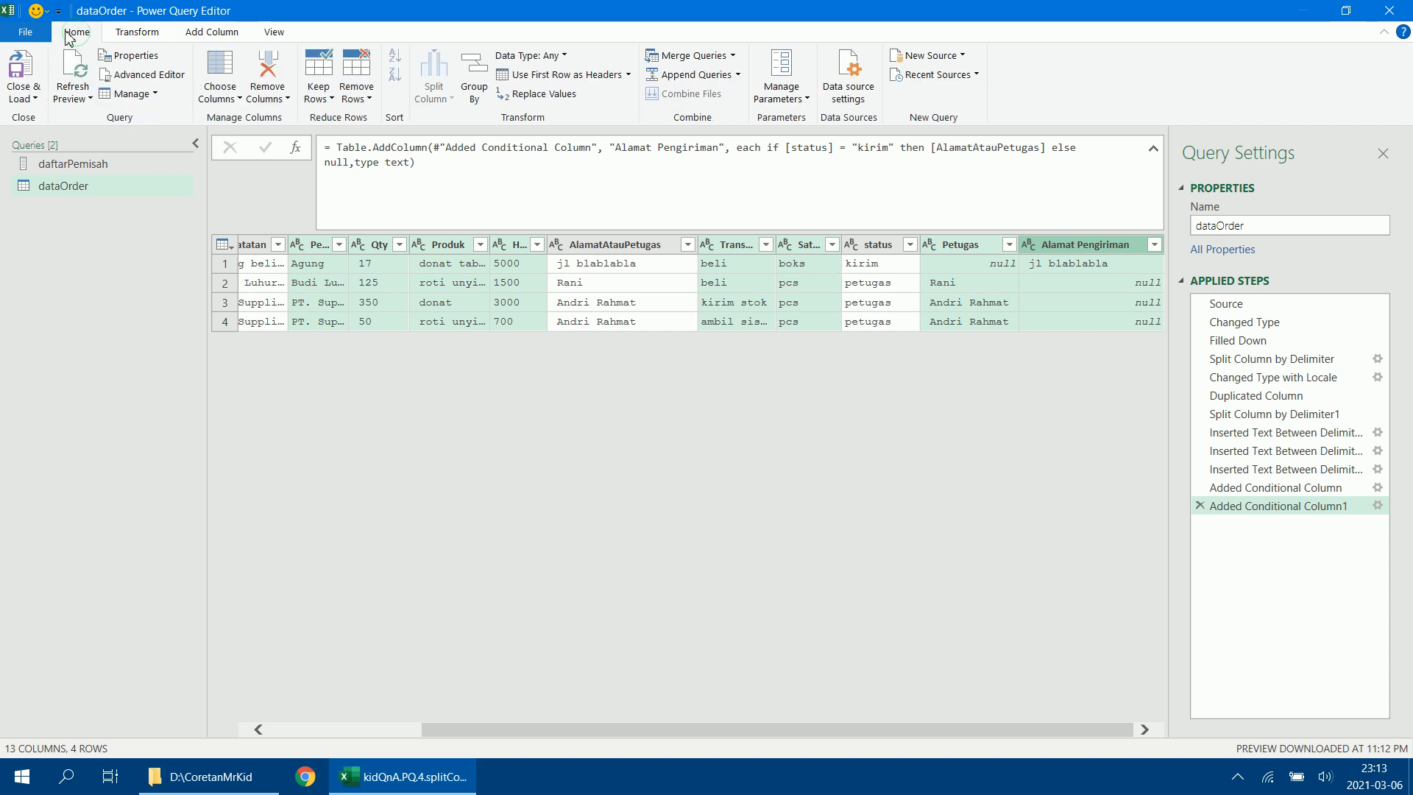
{"action": "left_click", "coordinate": [289, 100]}
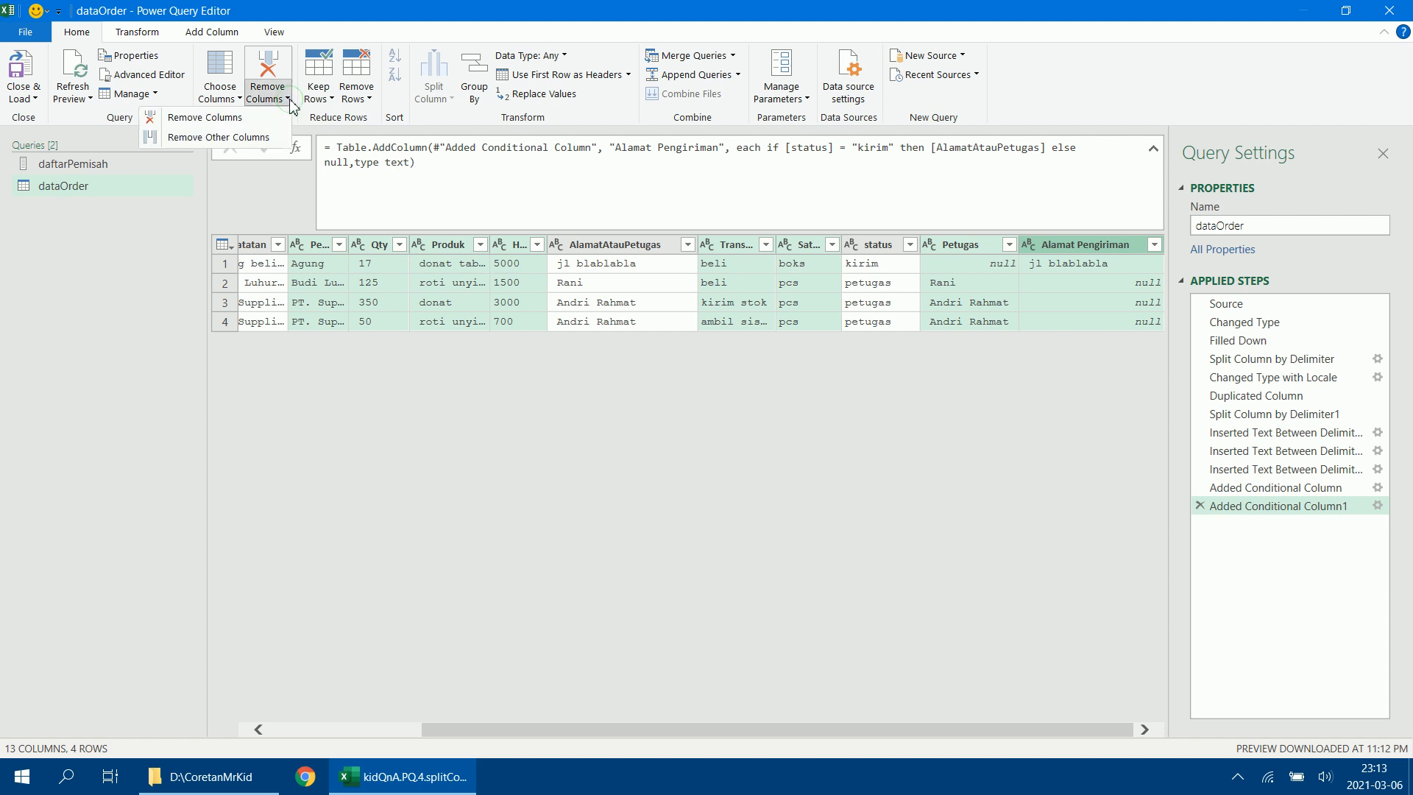
{"action": "left_click", "coordinate": [273, 140]}
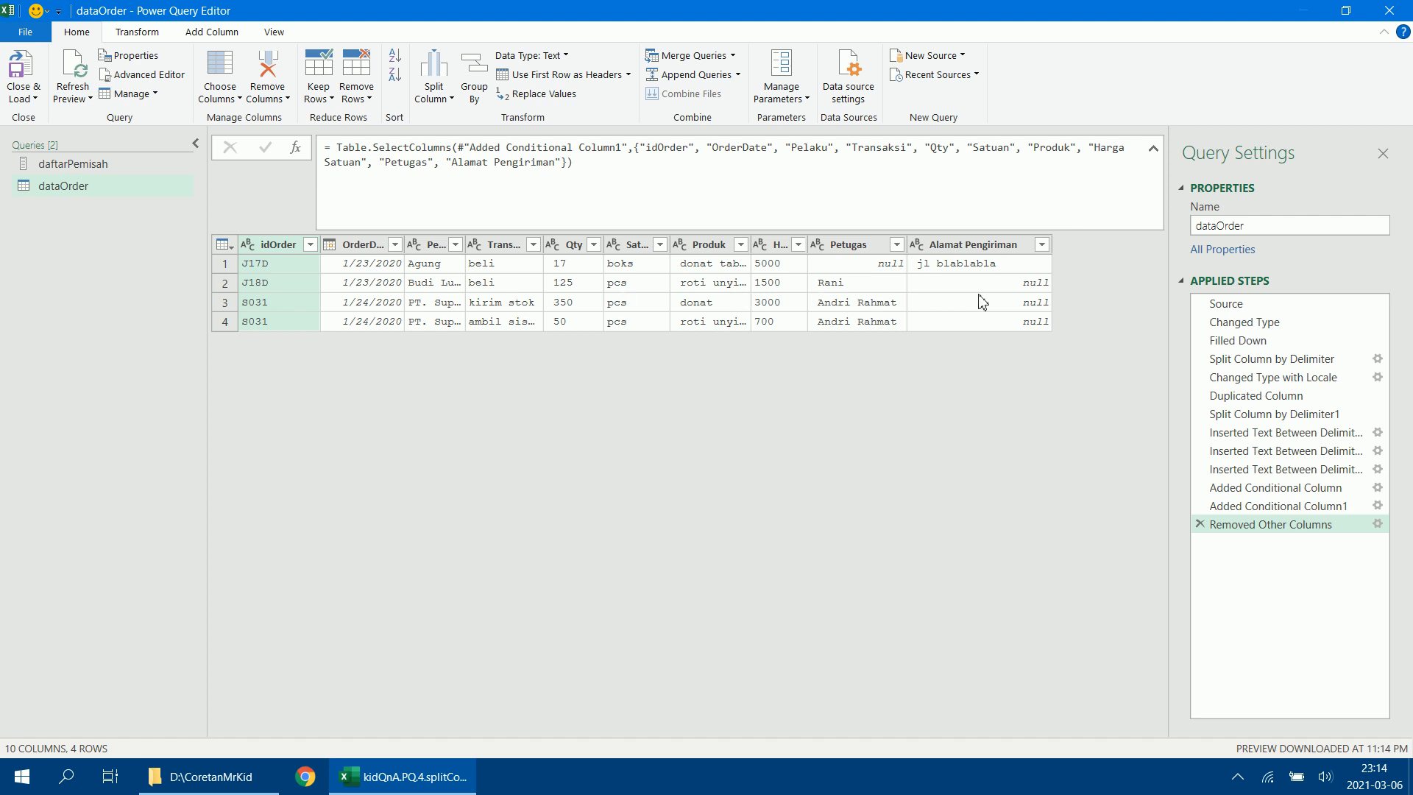
Close and load the query back to the workbook, and load dataOrder as a table in the existing Data worksheet at cell F9.
{"action": "left_click", "coordinate": [29, 96]}
{"action": "left_click", "coordinate": [46, 142]}
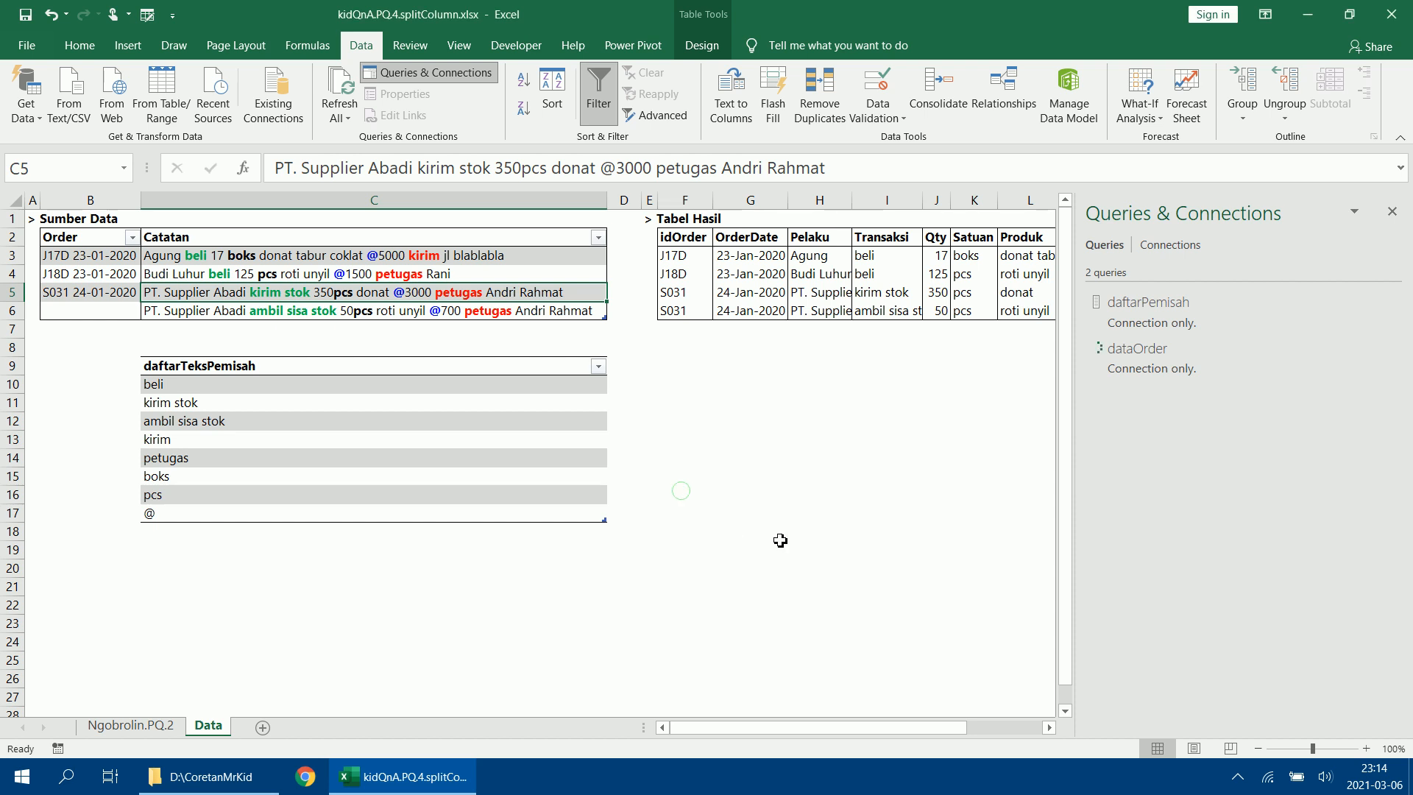
{"action": "mouse_move", "coordinate": [1176, 378]}
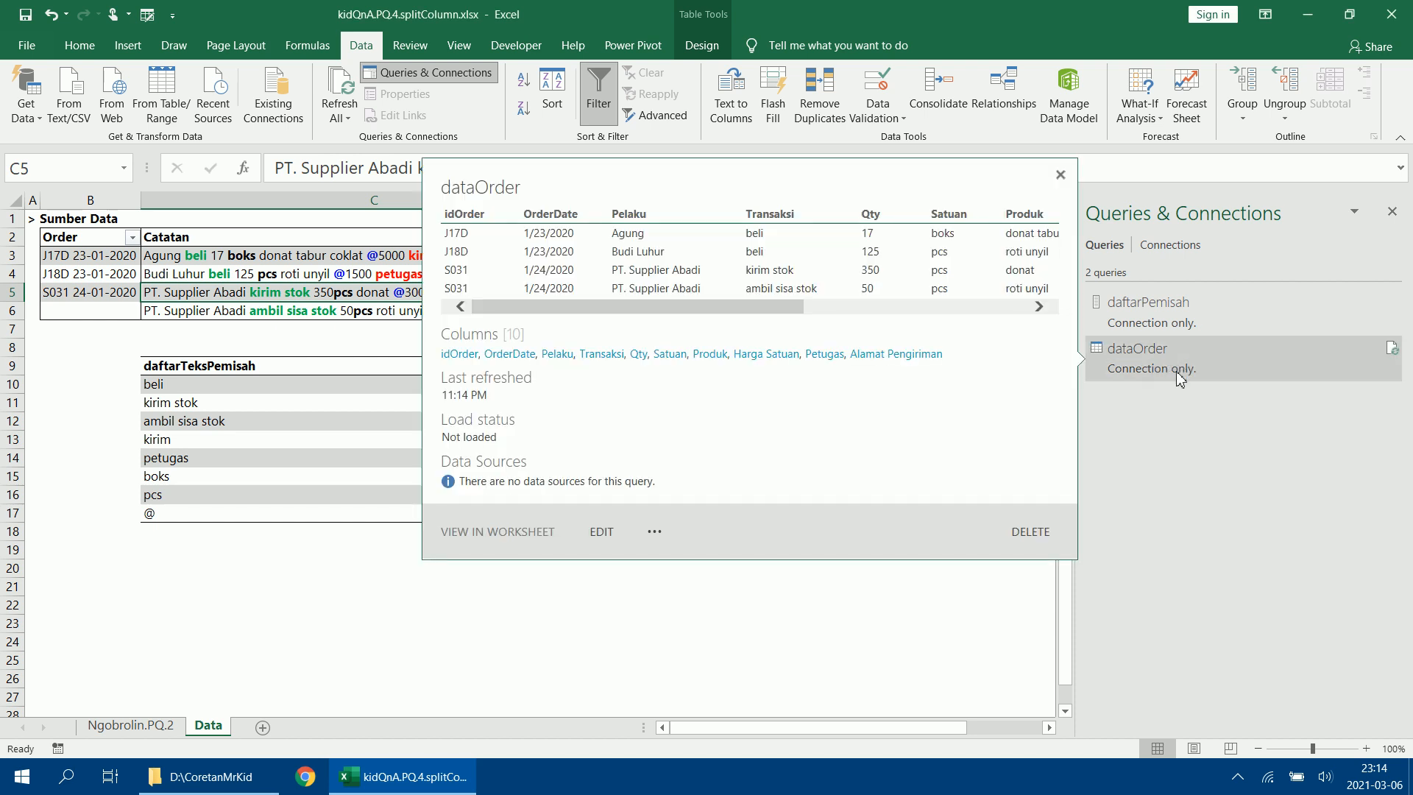
{"action": "right_click", "coordinate": [1177, 378]}
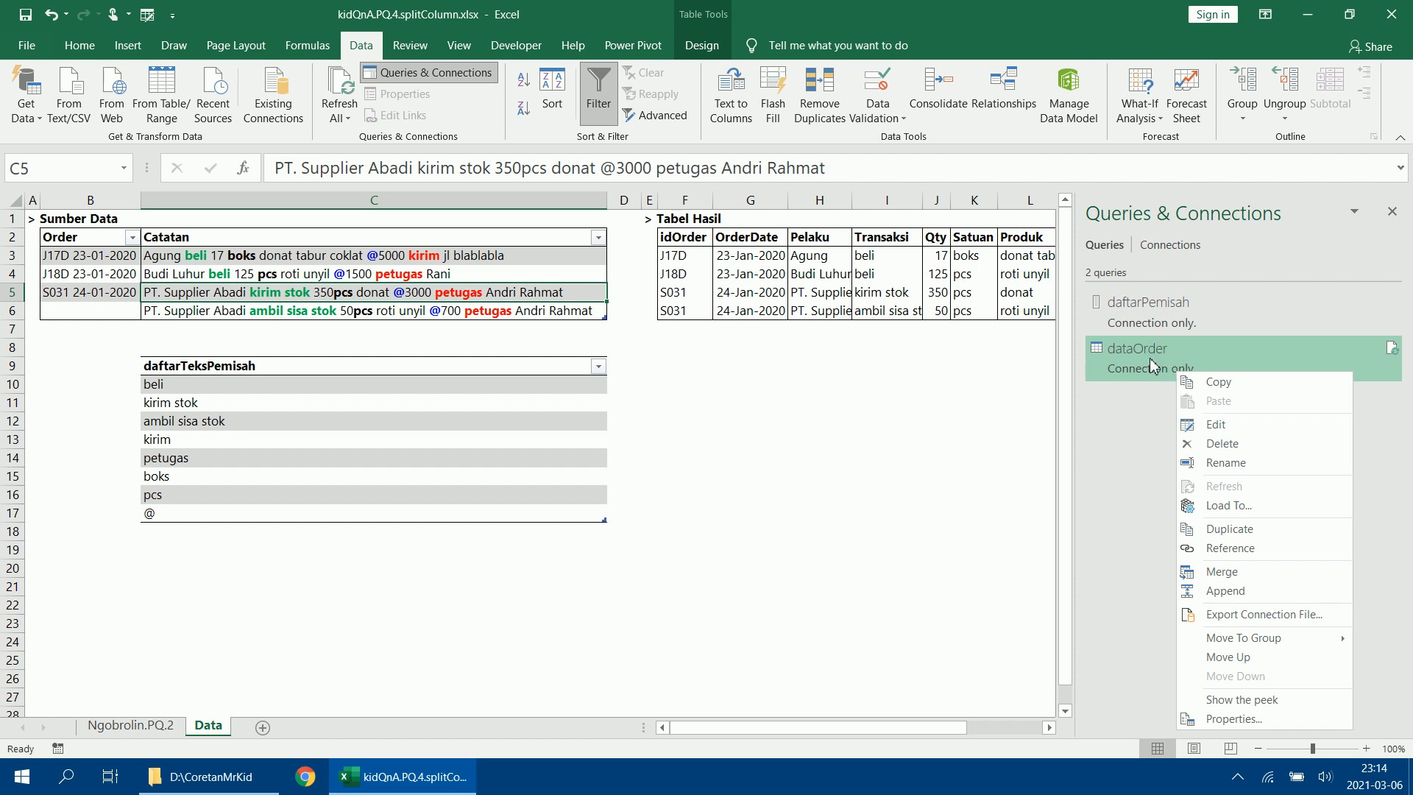
{"action": "left_click", "coordinate": [1150, 359]}
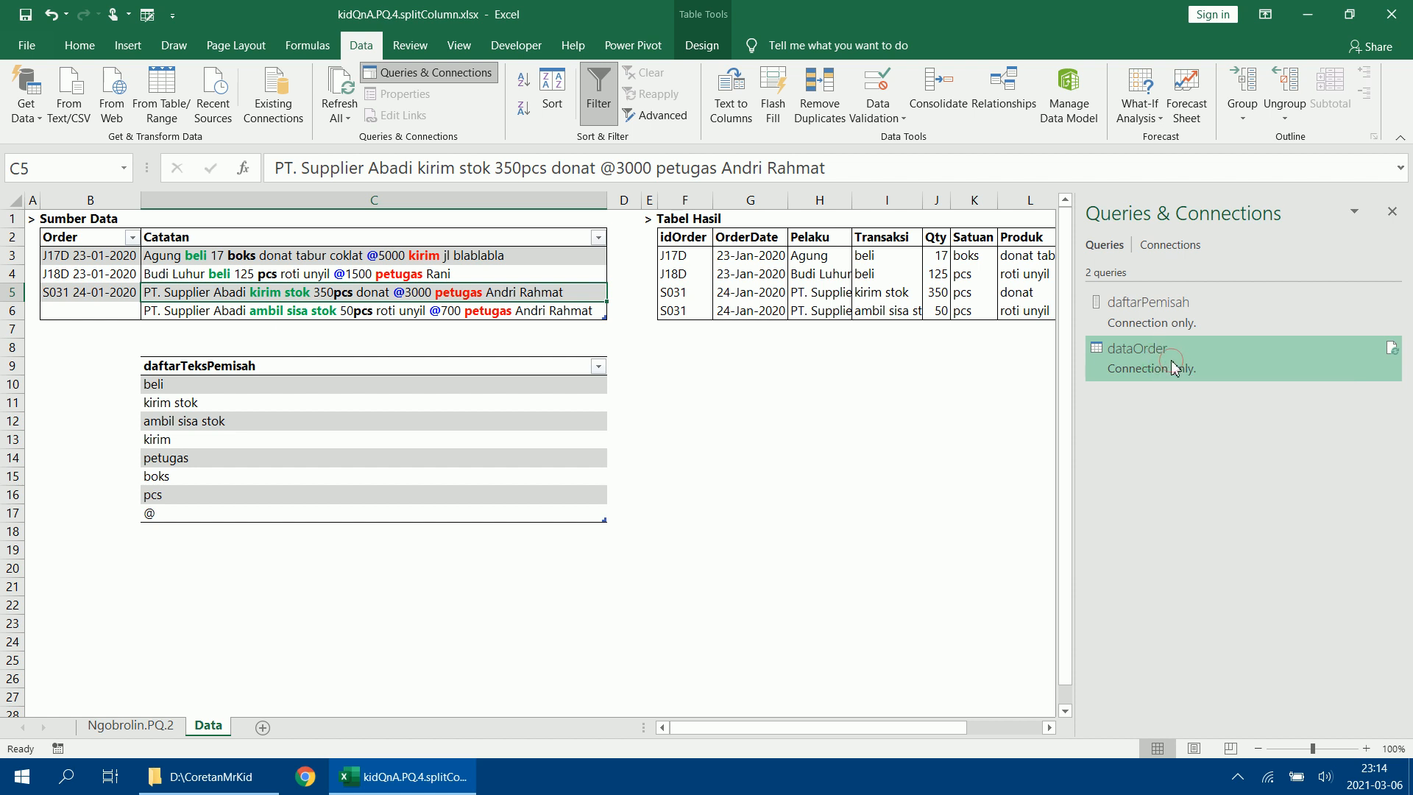
{"action": "right_click", "coordinate": [1173, 368]}
{"action": "left_click", "coordinate": [1227, 497]}
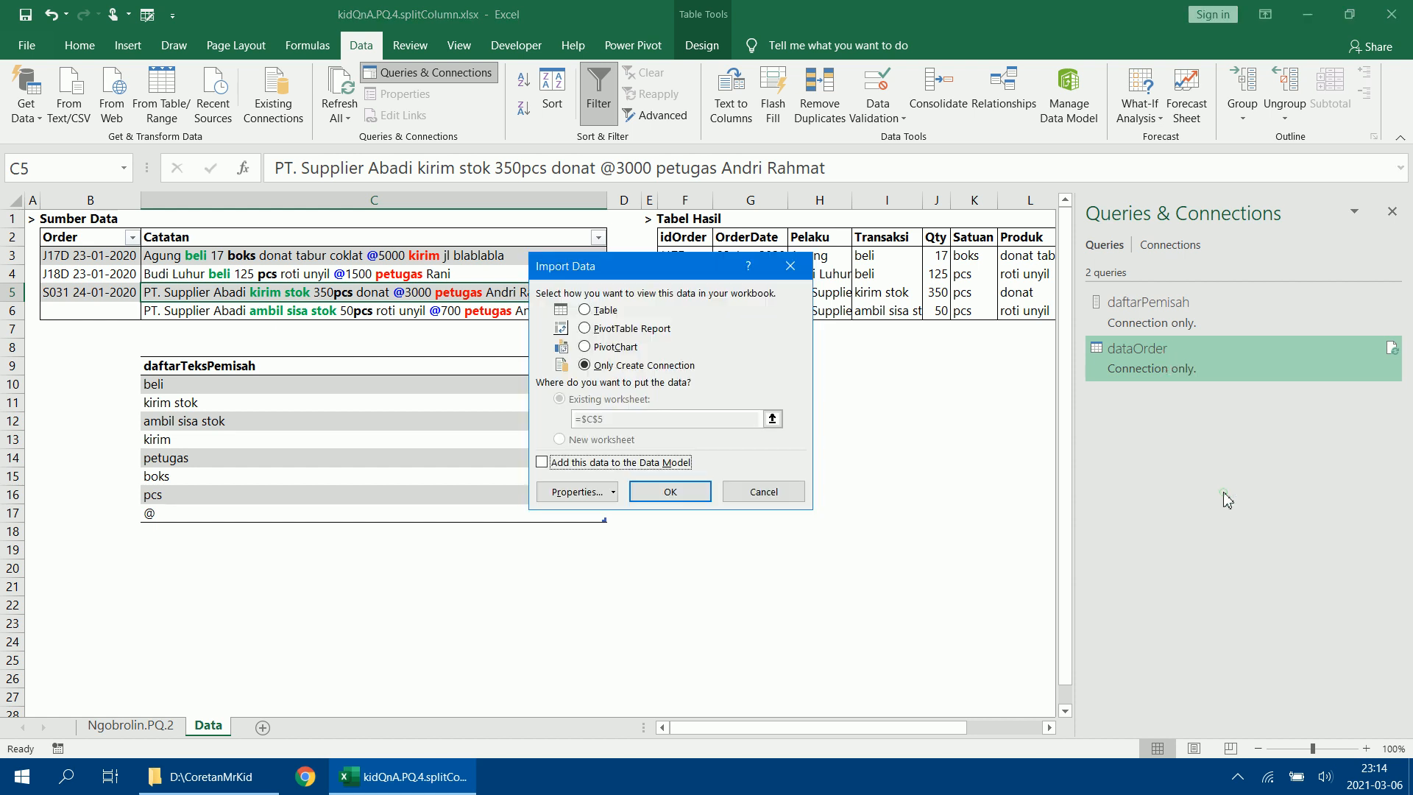
{"action": "left_click", "coordinate": [606, 315]}
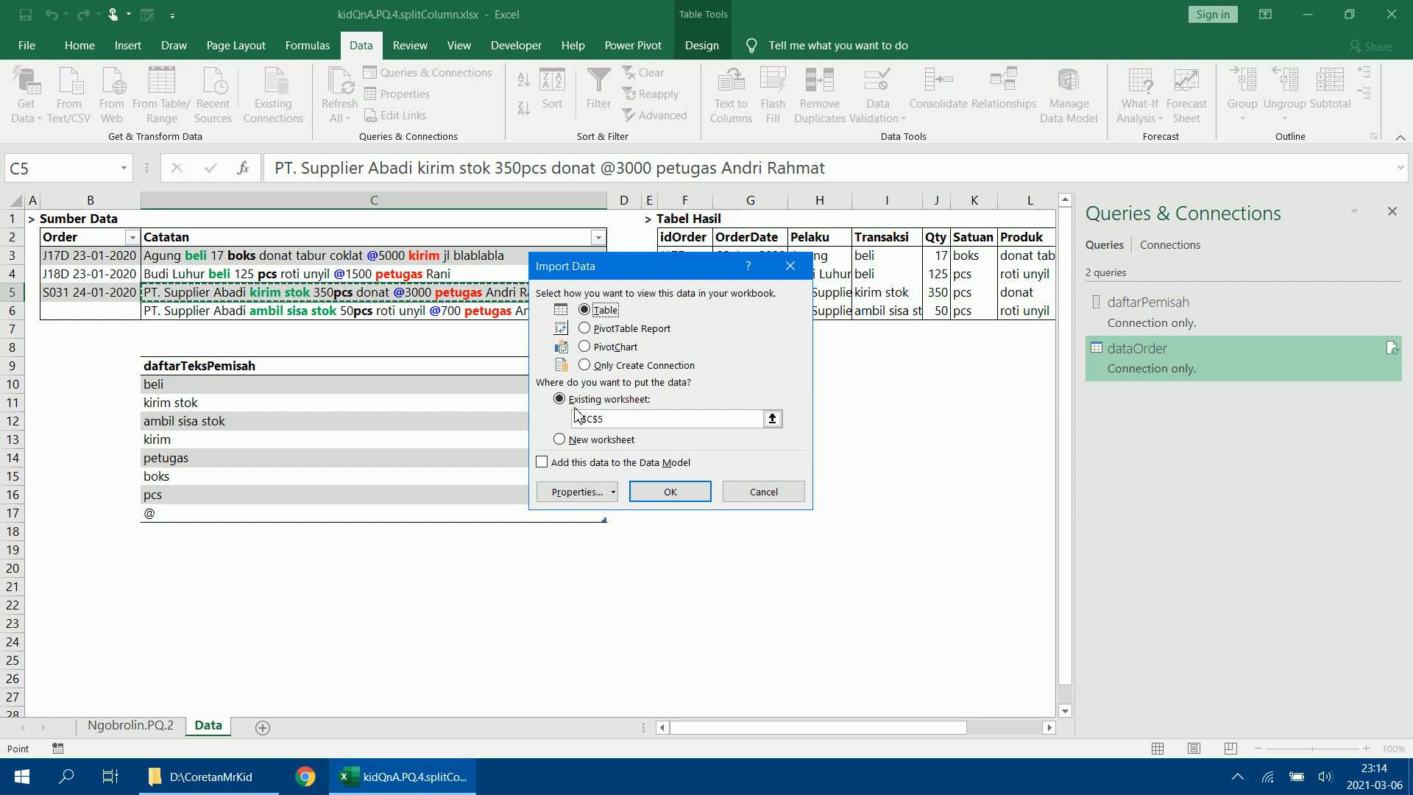
{"action": "left_click", "coordinate": [773, 419]}
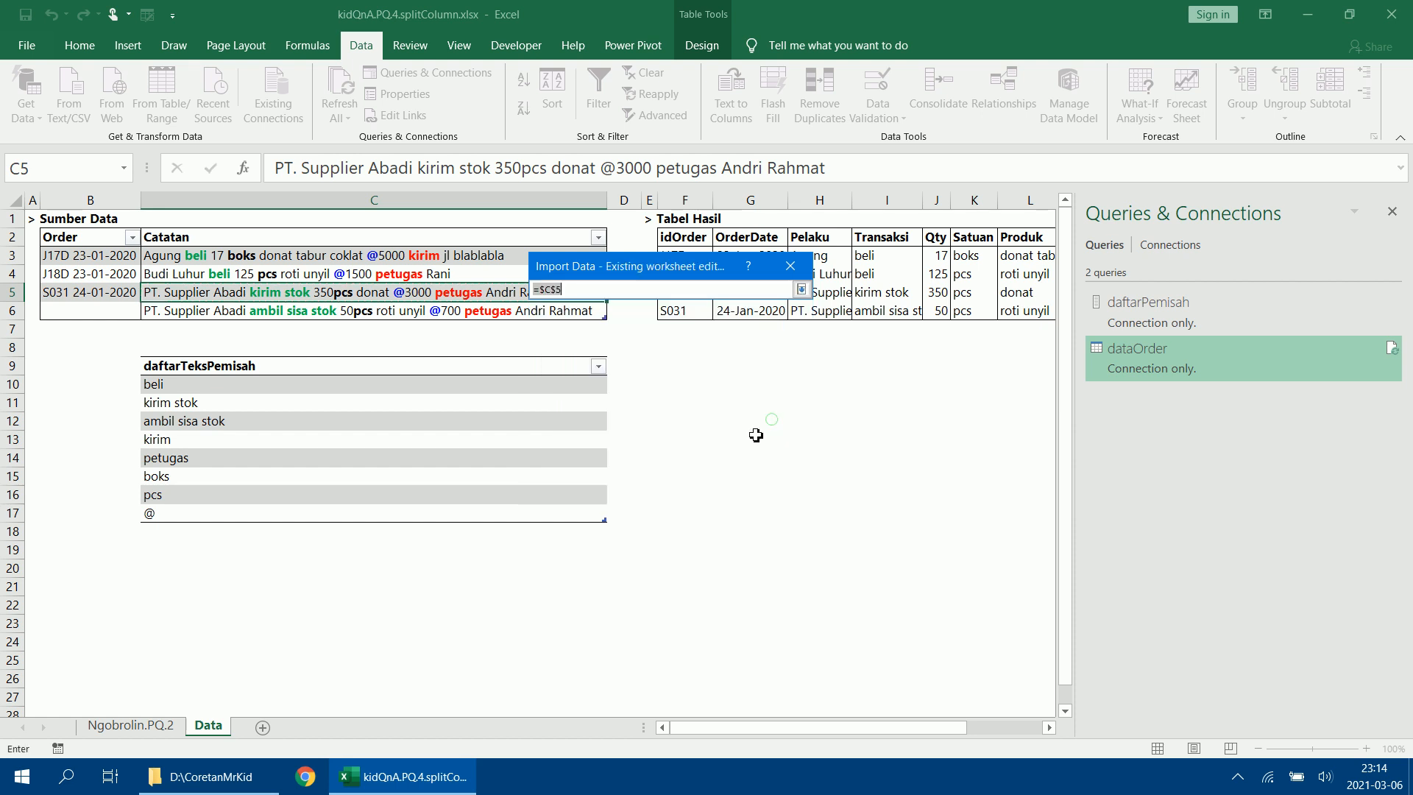
{"action": "left_click", "coordinate": [82, 582]}
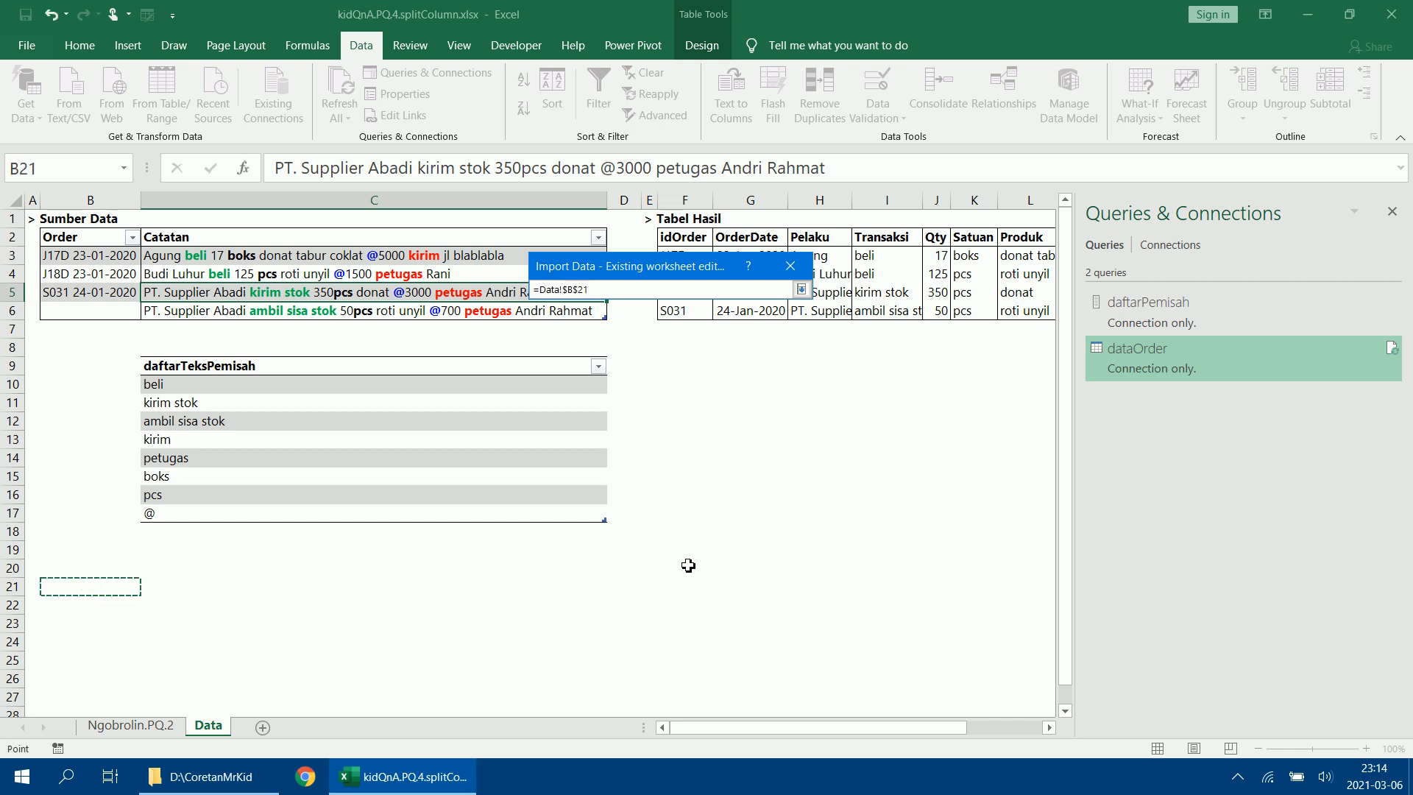
{"action": "left_click", "coordinate": [694, 370]}
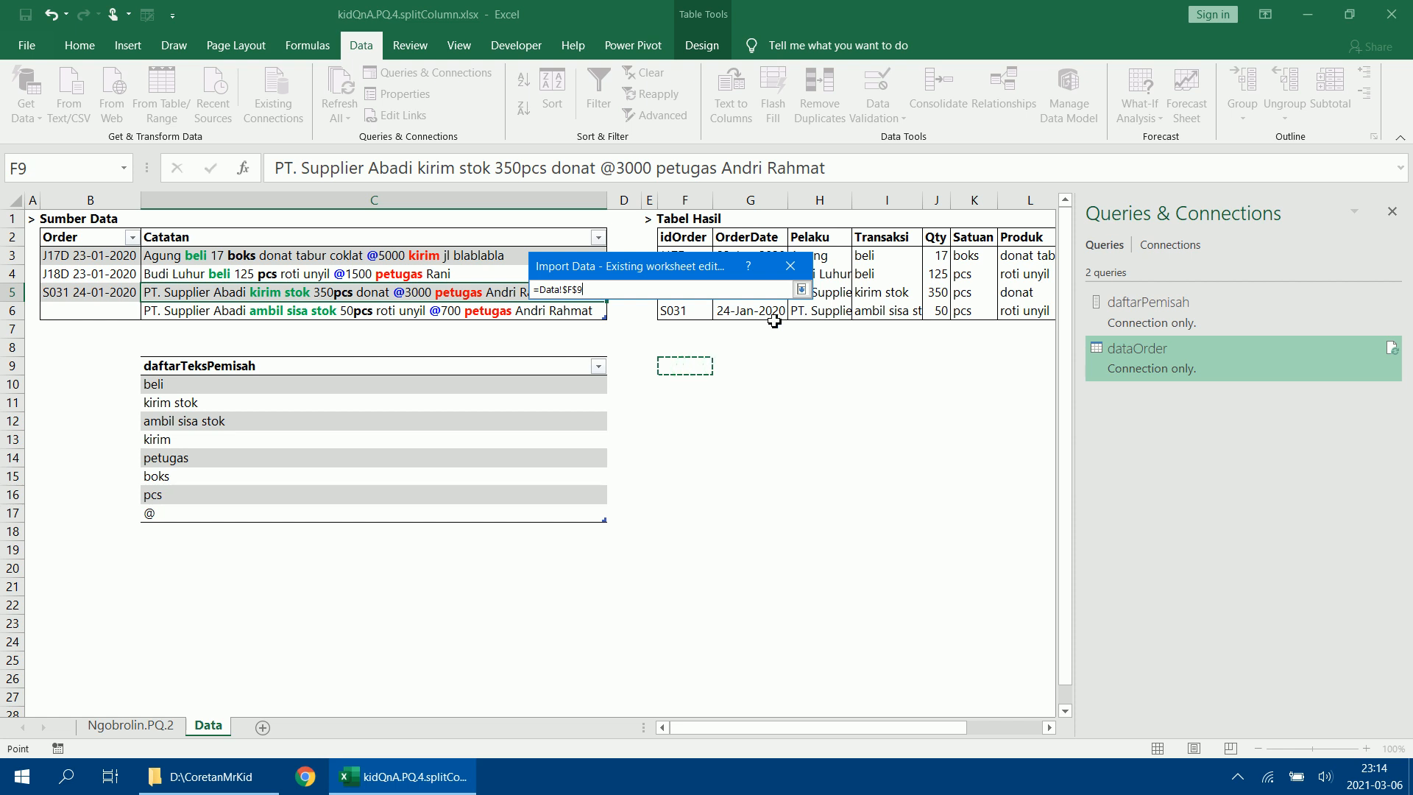
{"action": "left_click", "coordinate": [802, 289]}
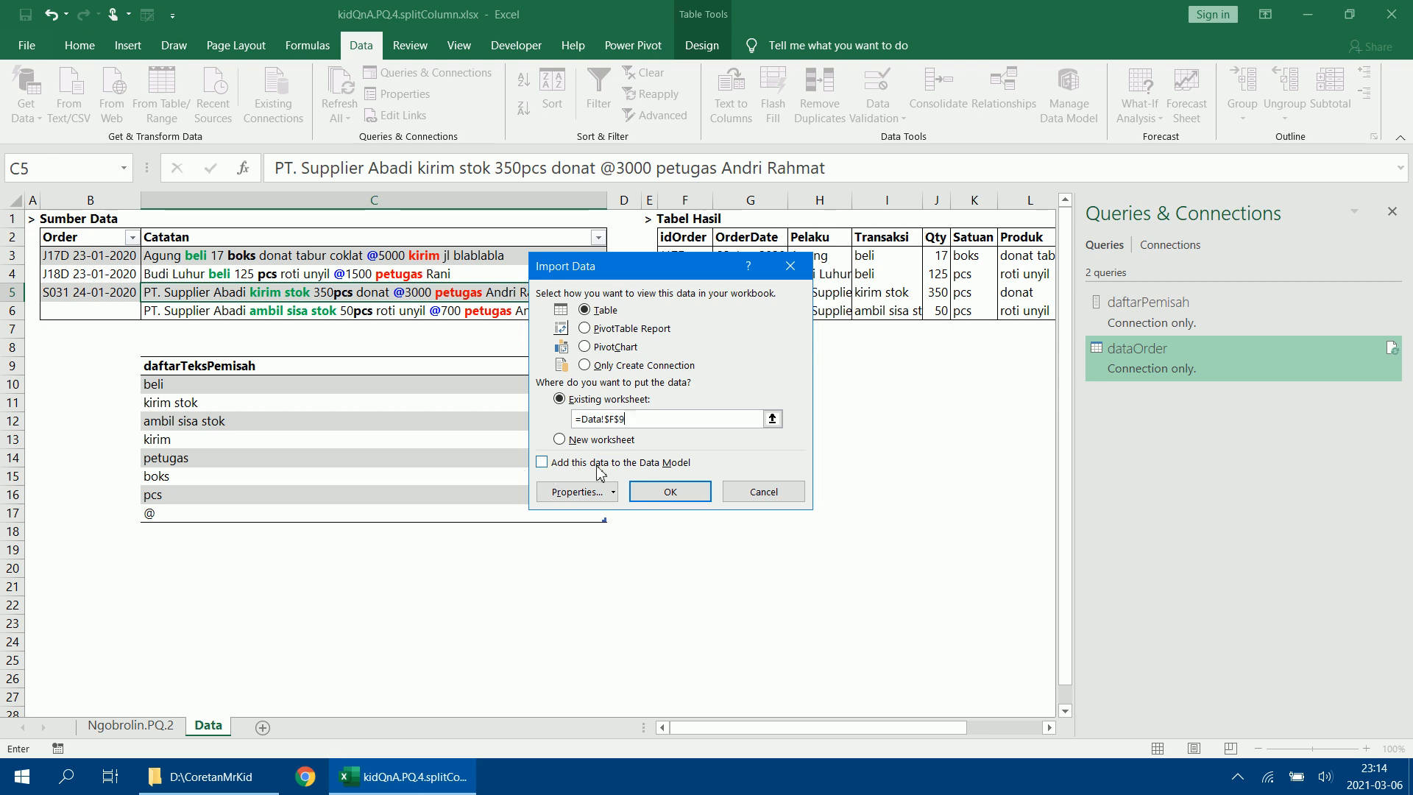
{"action": "left_click", "coordinate": [666, 492]}
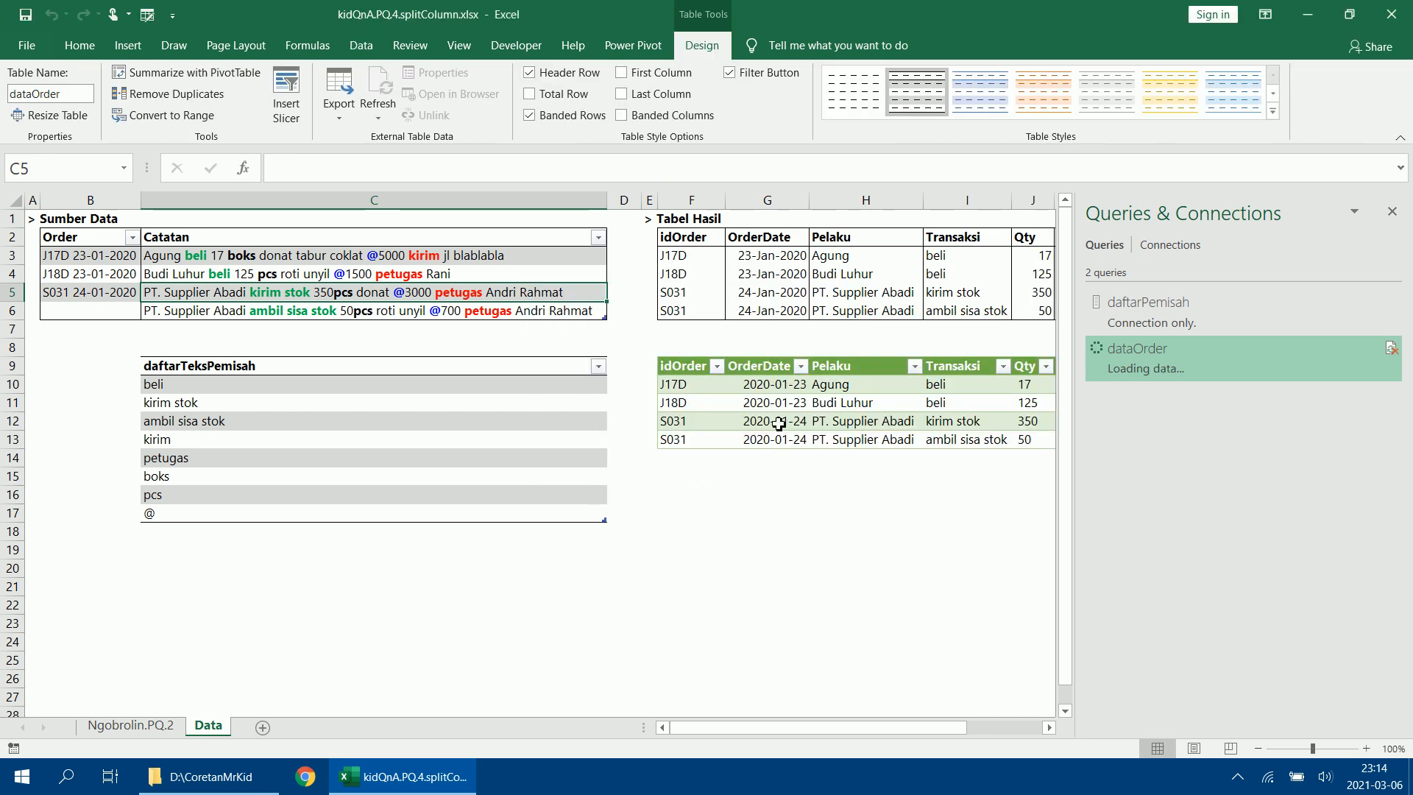
Format the OrderDate values in the loaded dataOrder result table with the custom date format dd-mmm-yyyy.
{"action": "left_click", "coordinate": [844, 729]}
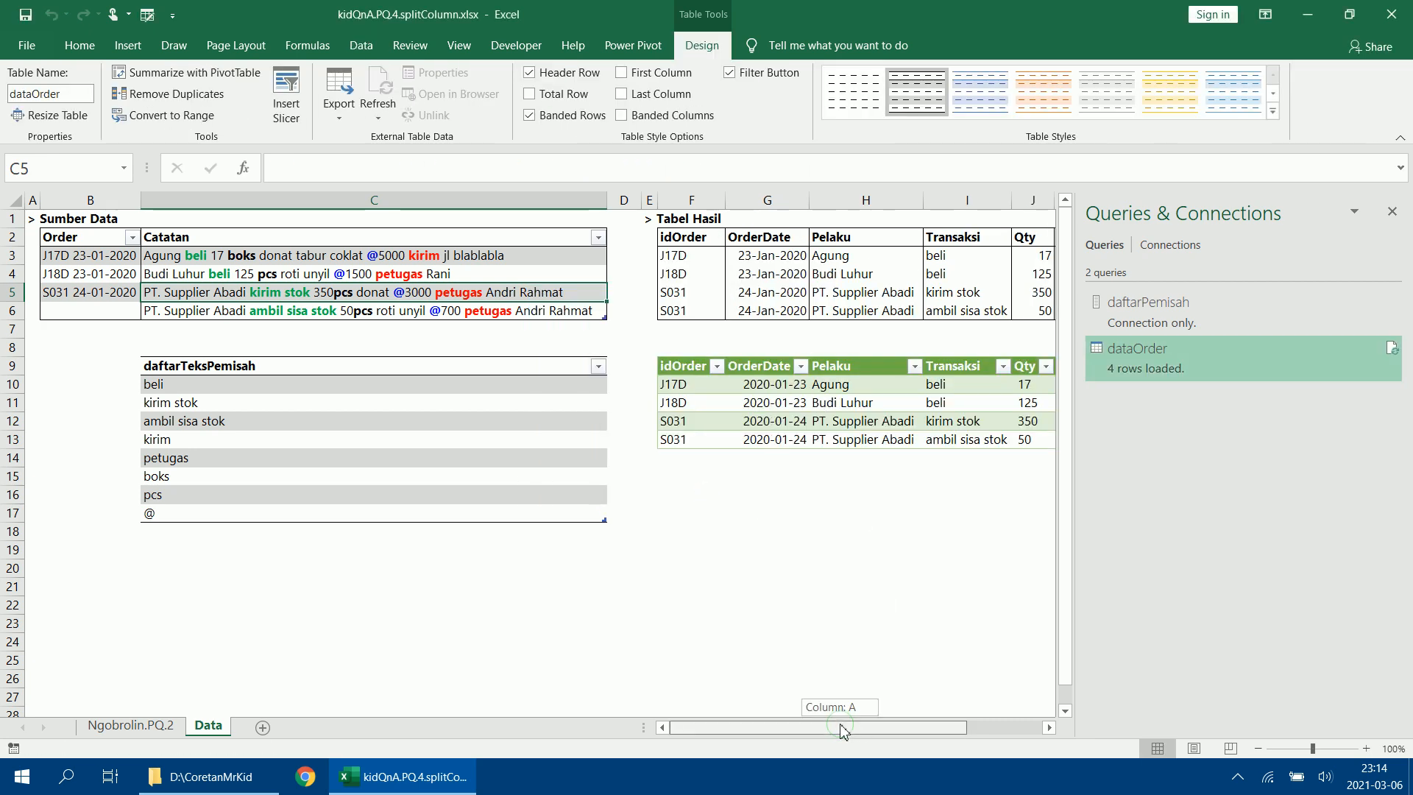
{"action": "left_click_drag", "start_coordinate": [845, 729], "coordinate": [889, 734]}
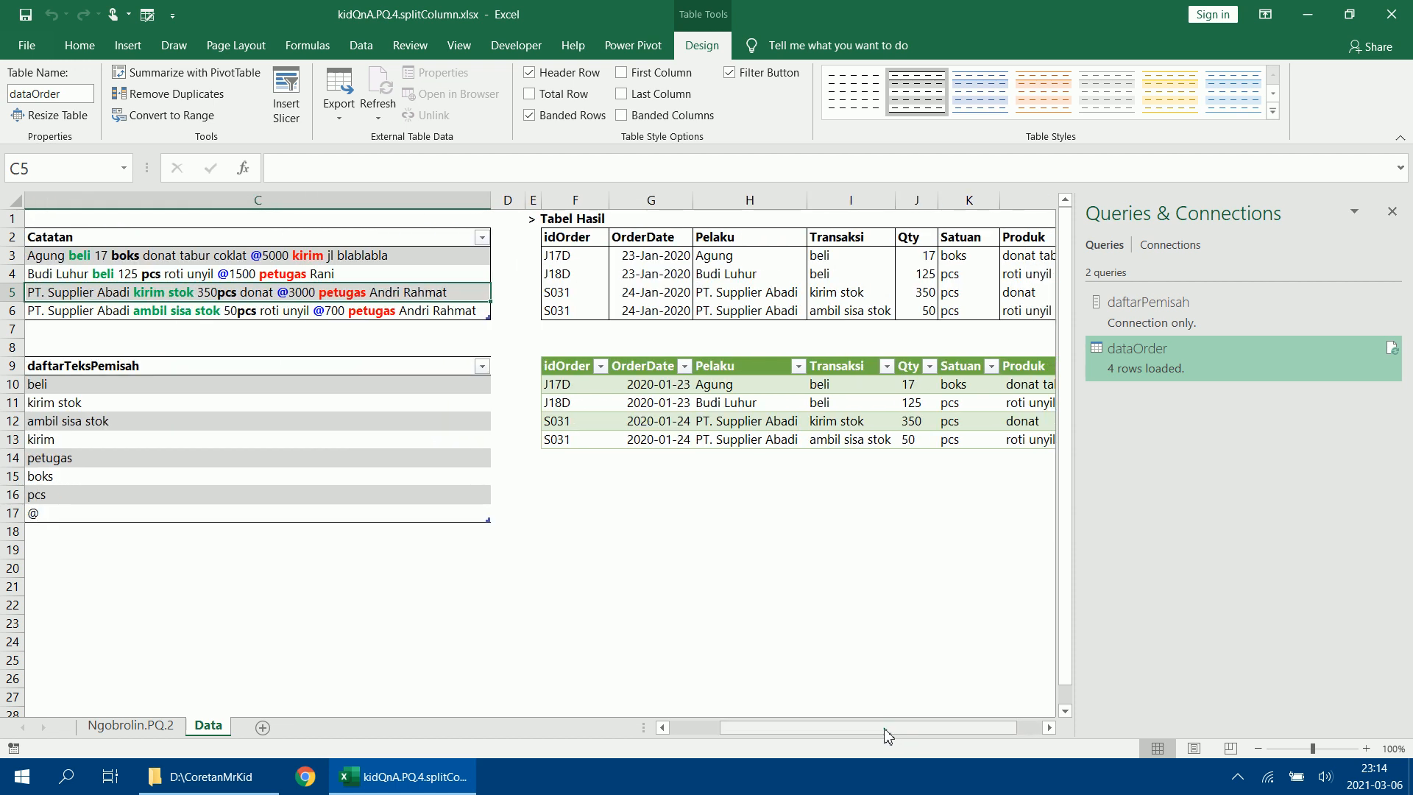
{"action": "left_click", "coordinate": [650, 358]}
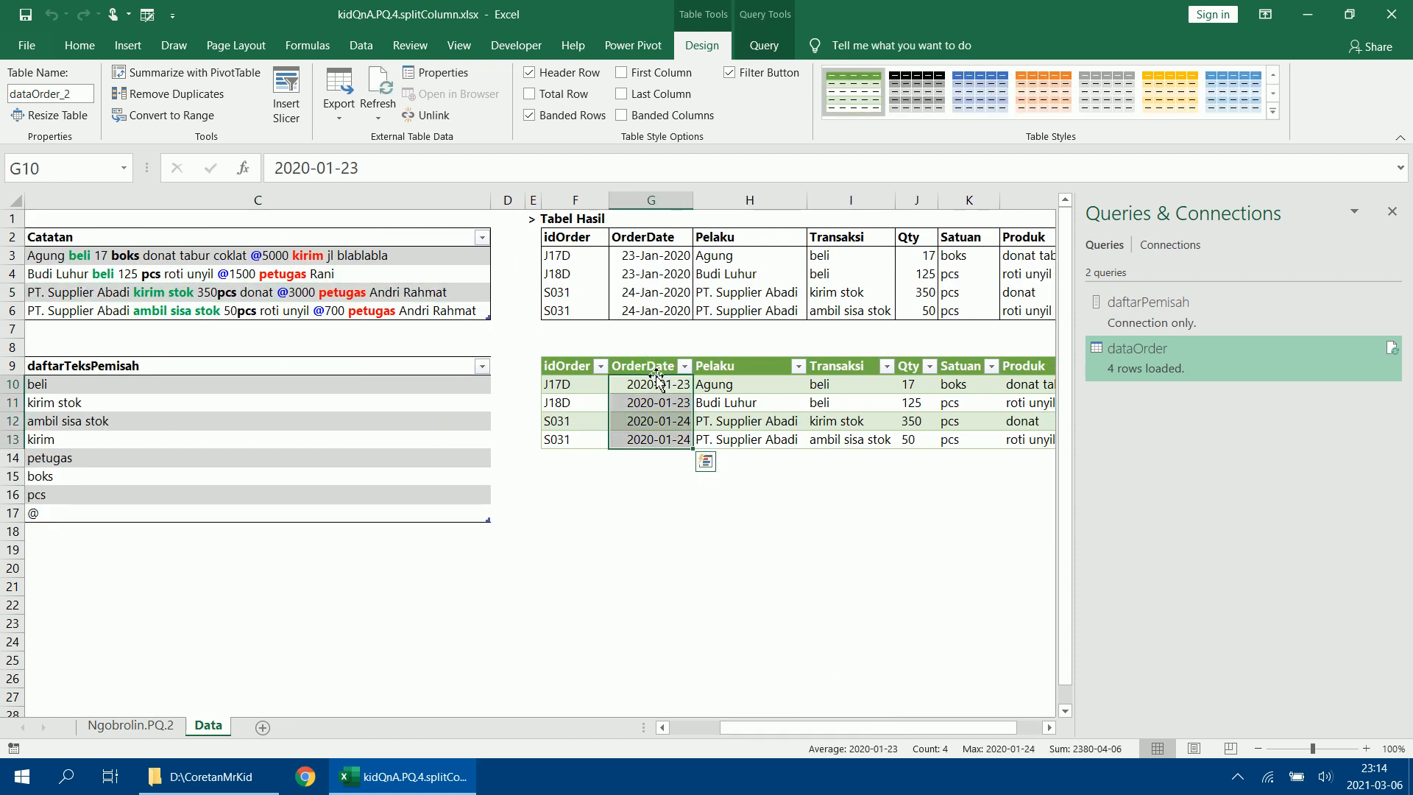
{"action": "right_click", "coordinate": [658, 384]}
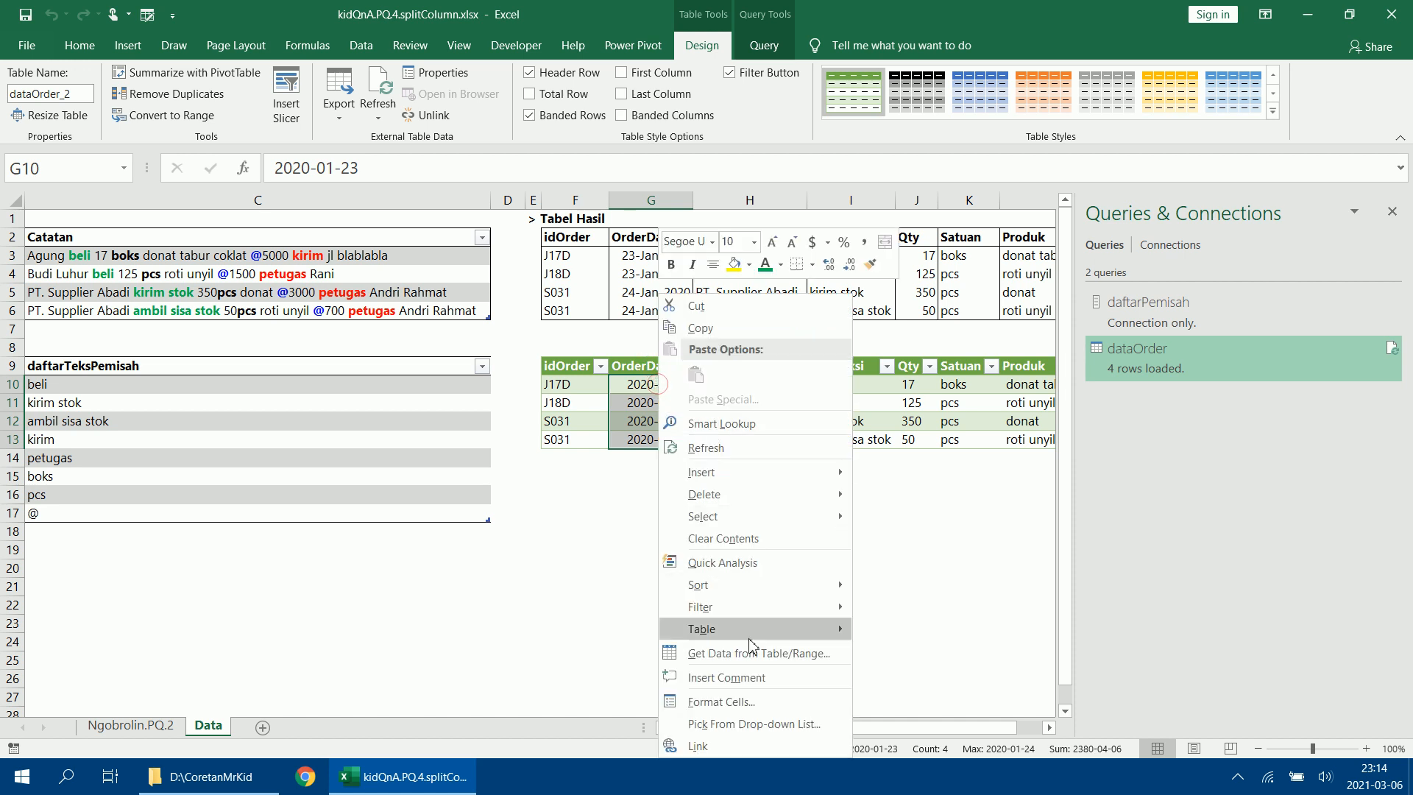
{"action": "left_click", "coordinate": [739, 702]}
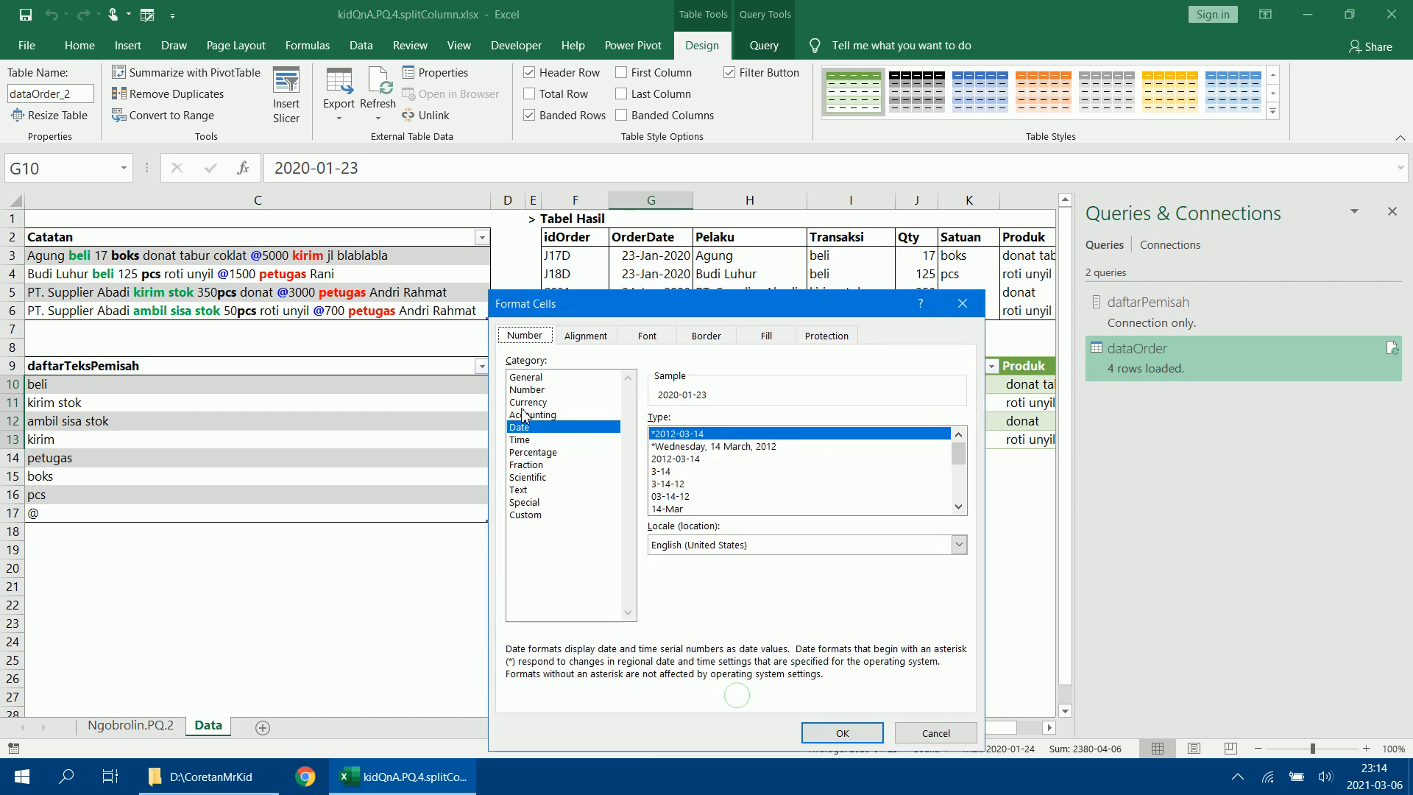
{"action": "left_click", "coordinate": [556, 515]}
{"action": "double_click", "coordinate": [722, 437]}
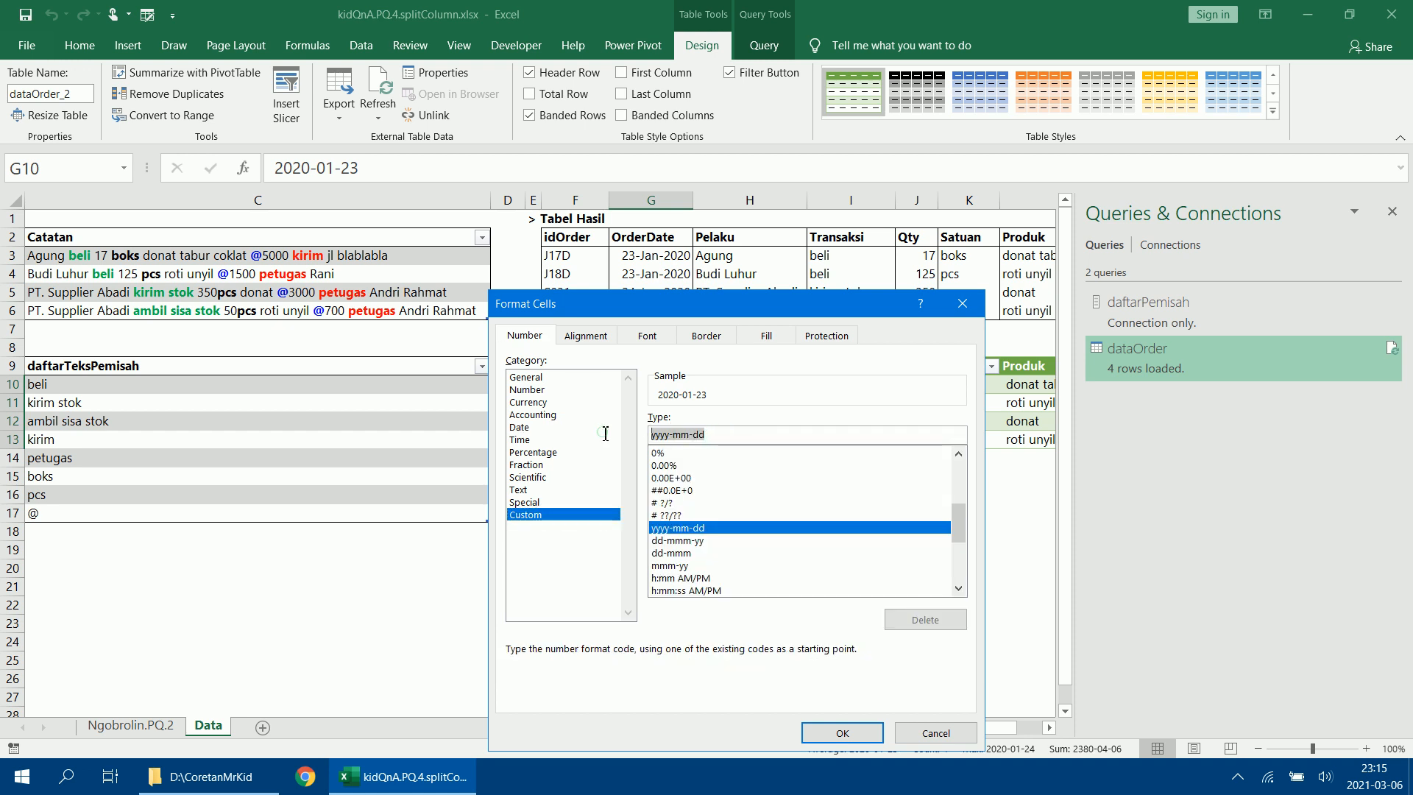
{"action": "type", "text": "dd"}
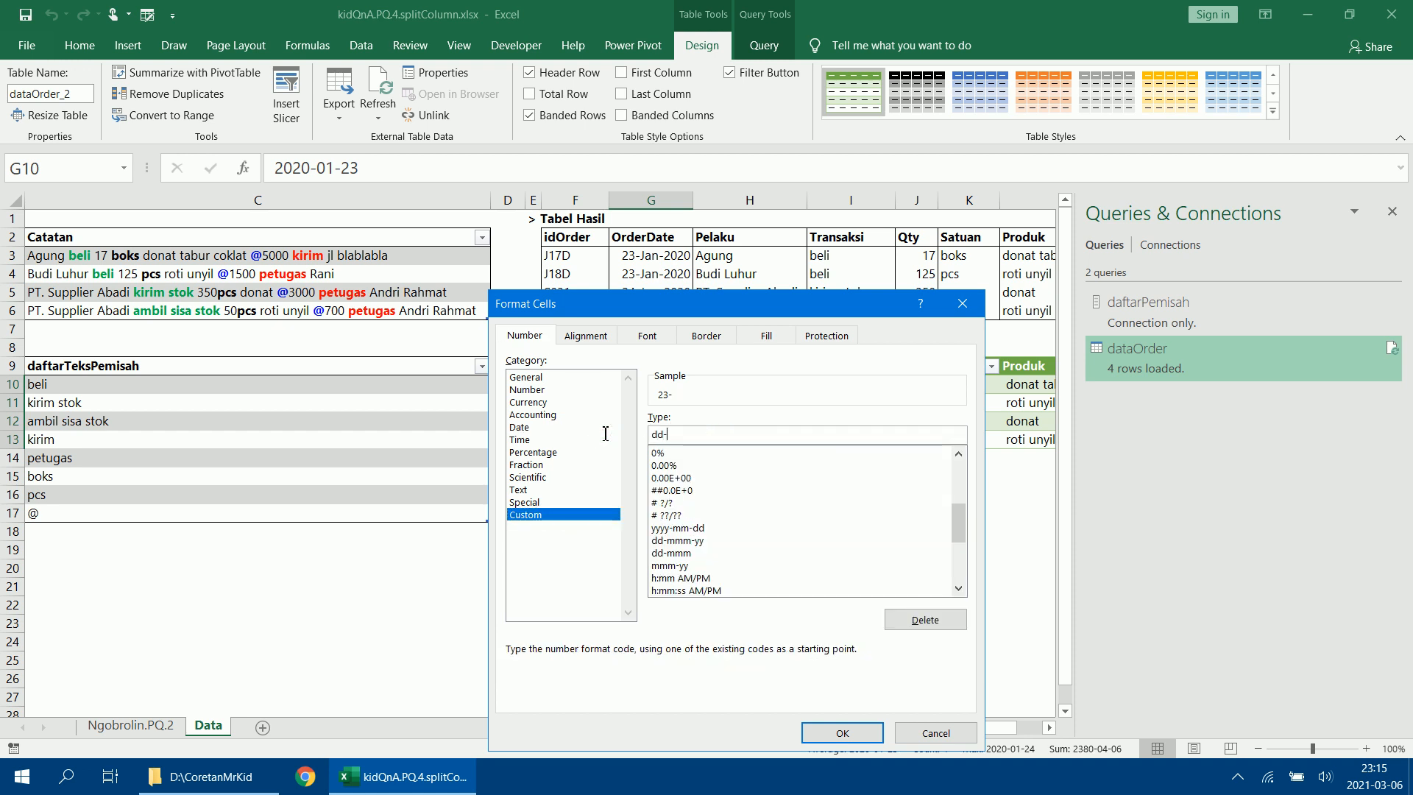
{"action": "type", "text": "-mmm-"}
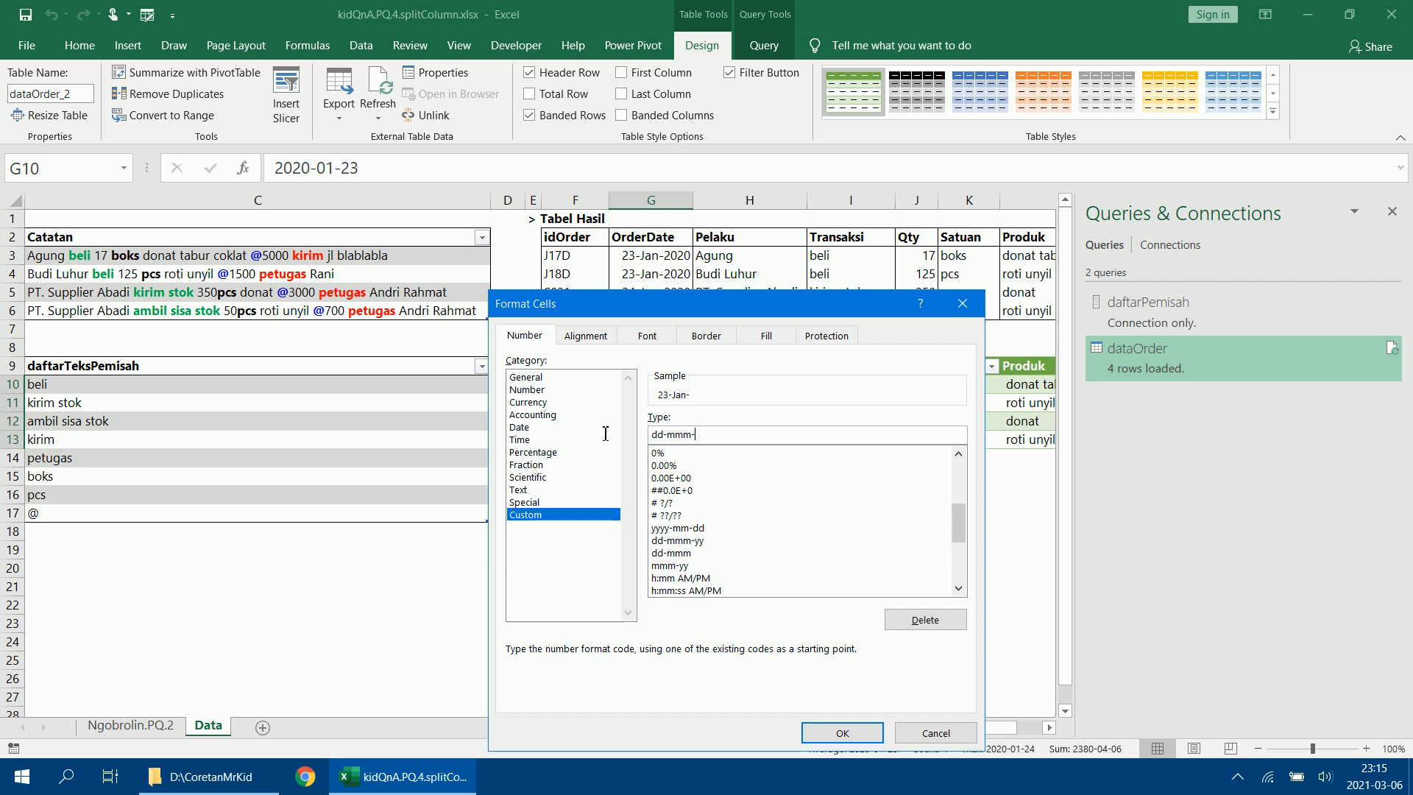
{"action": "type", "text": "yyyy"}
{"action": "left_click", "coordinate": [804, 728]}
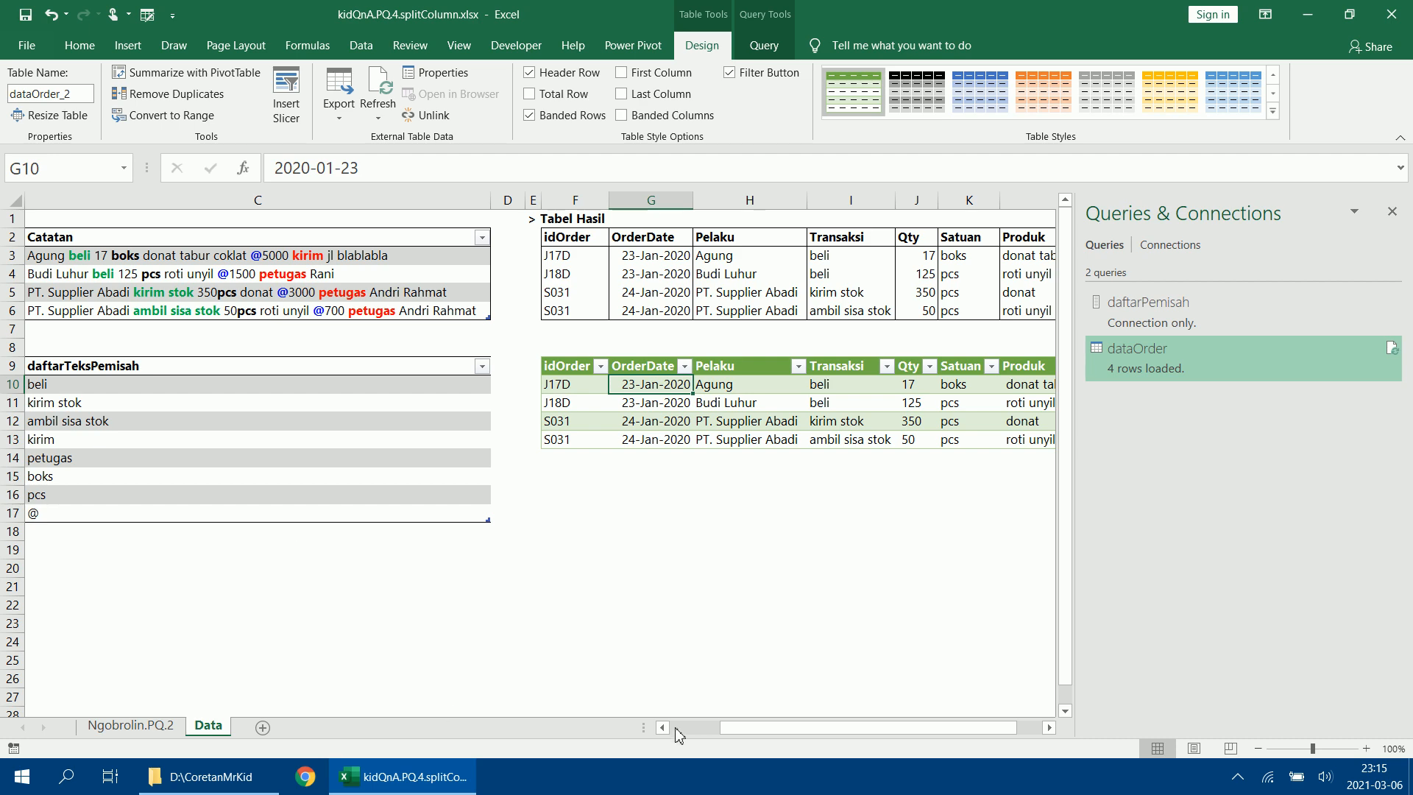
Review the method notes on the Ngobrolin.PQ.2 sheet and return to the Data sheet.
{"action": "left_click_drag", "start_coordinate": [755, 727], "coordinate": [684, 726]}
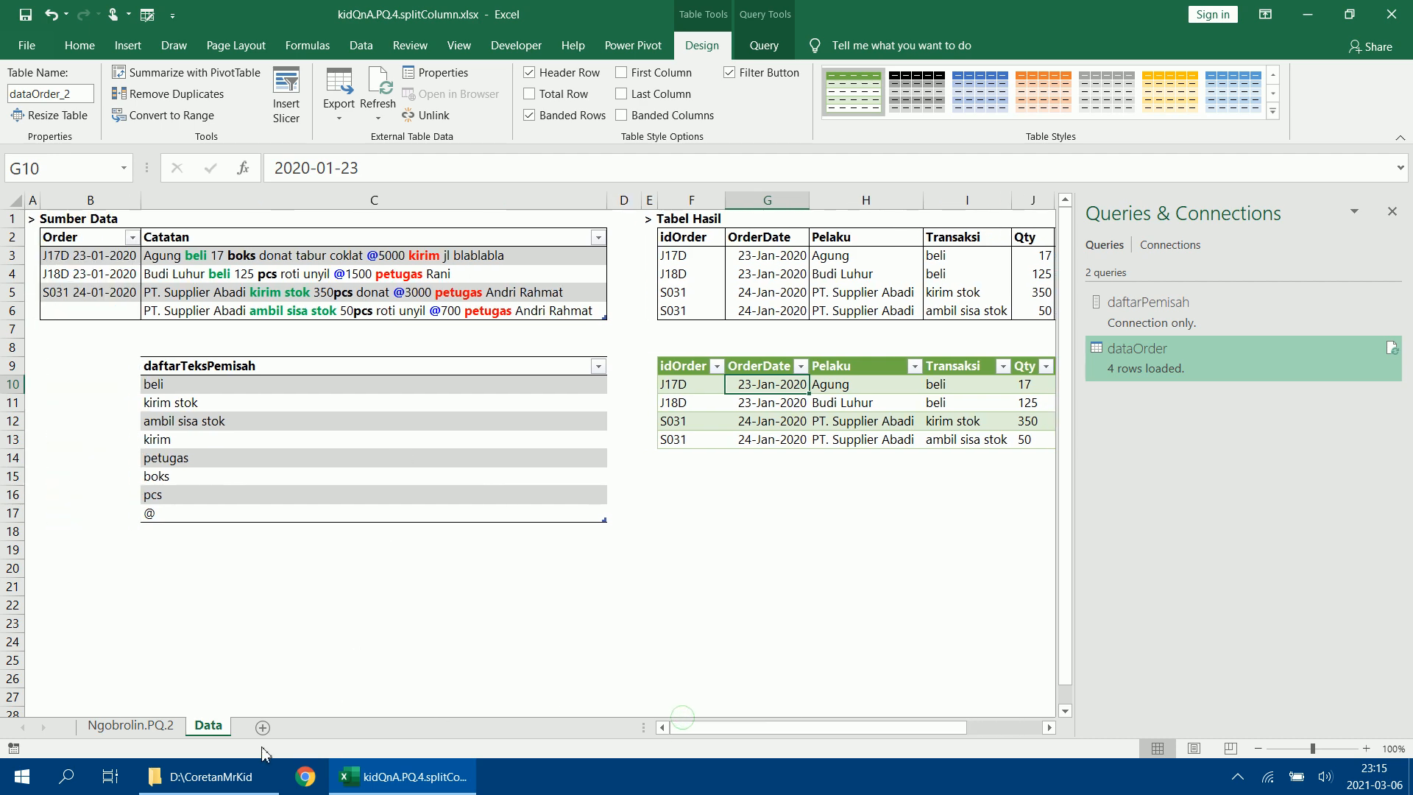
{"action": "left_click", "coordinate": [130, 725]}
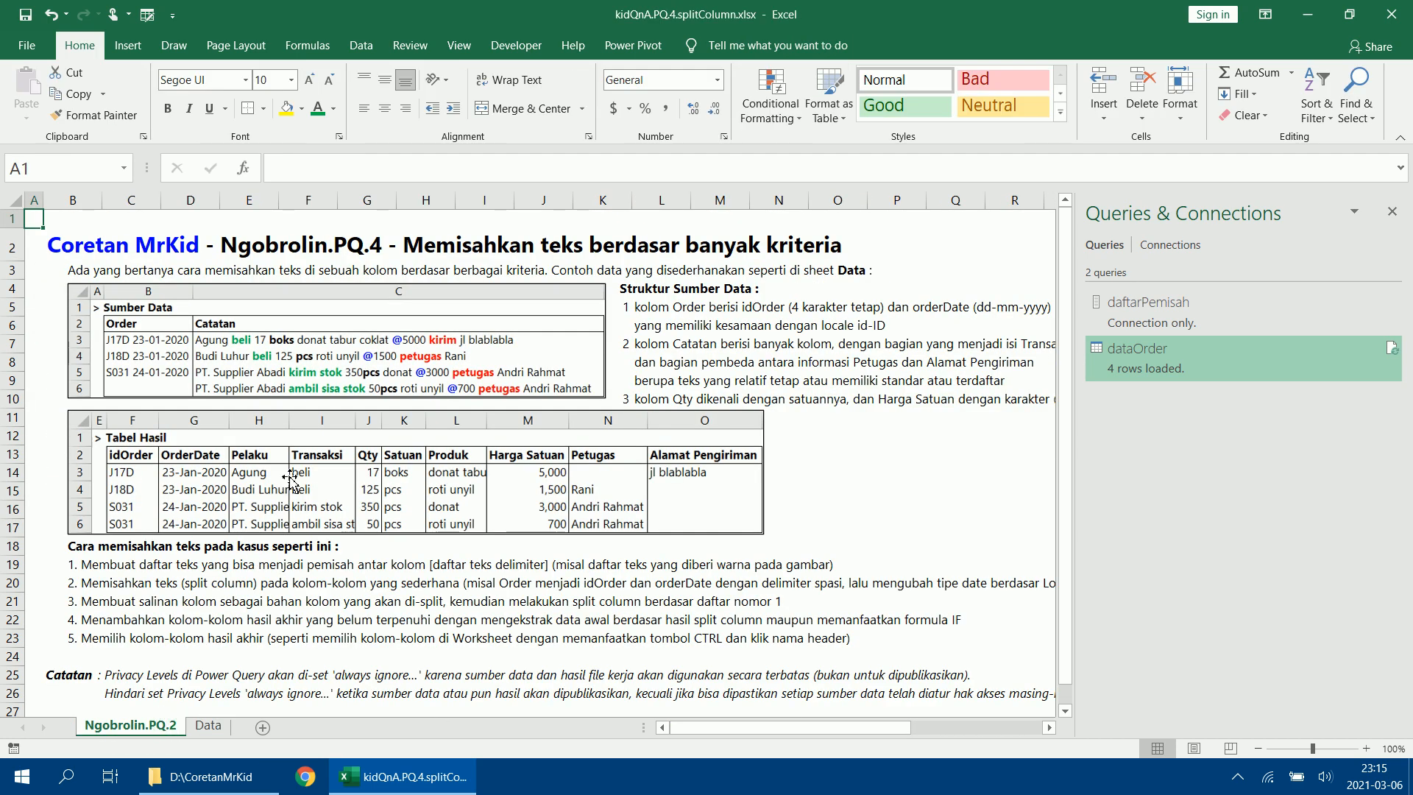
{"action": "left_click", "coordinate": [208, 725]}
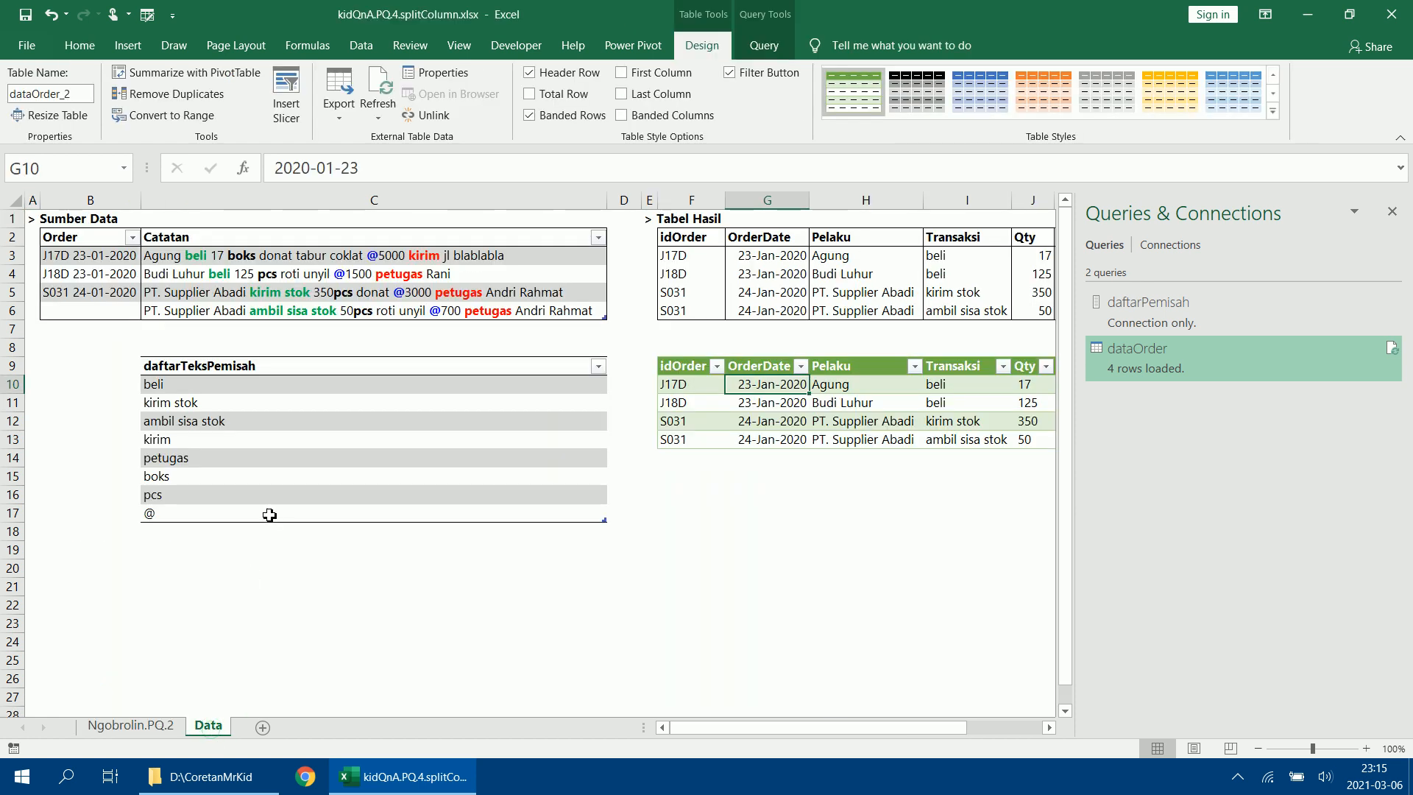